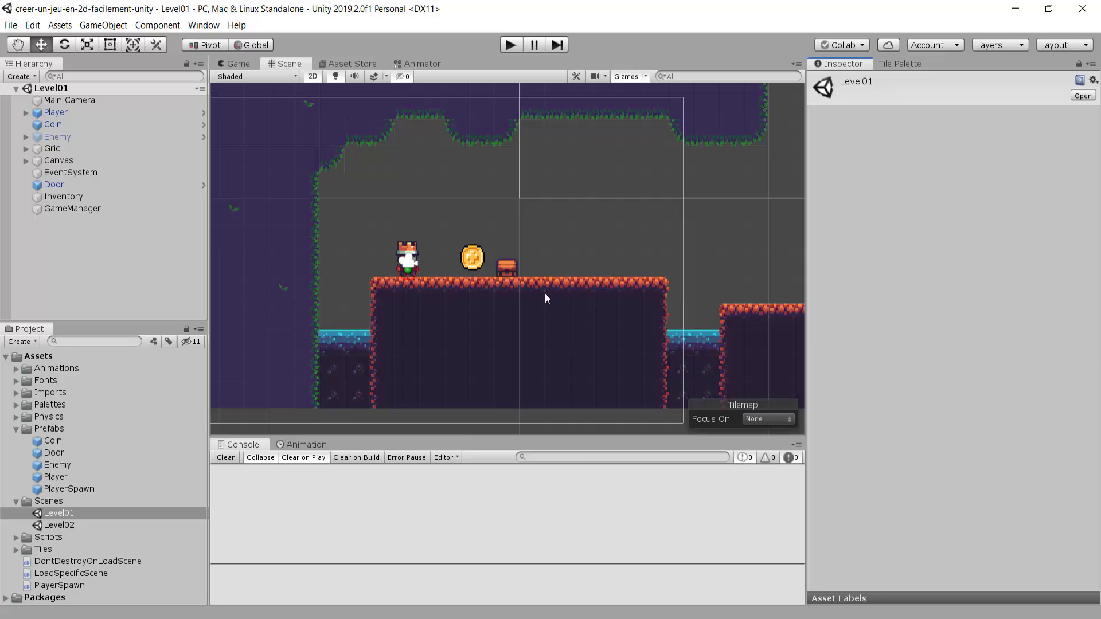
Play-test the level by walking the player off the platform, then stop the test.
scroll(398, 337, "up", 1)
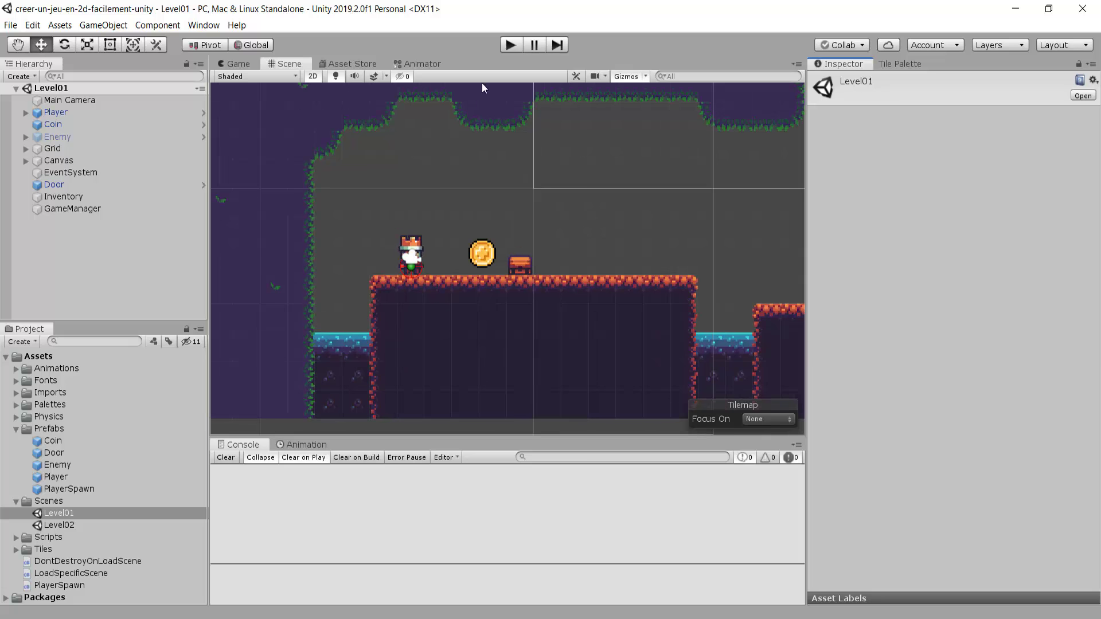
left_click(511, 45)
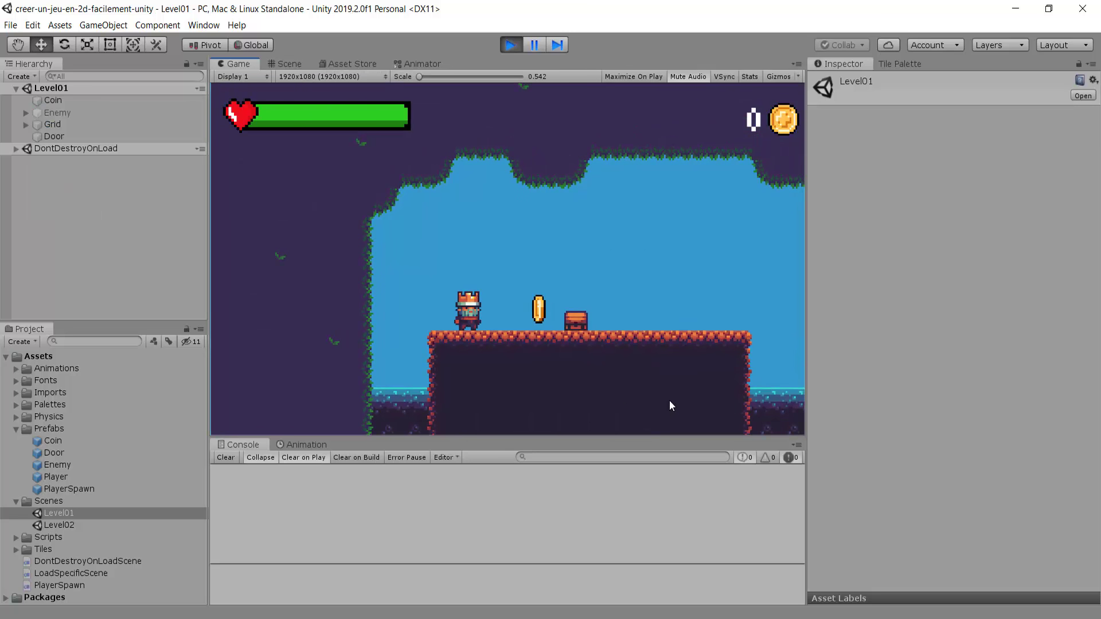
key("Left")
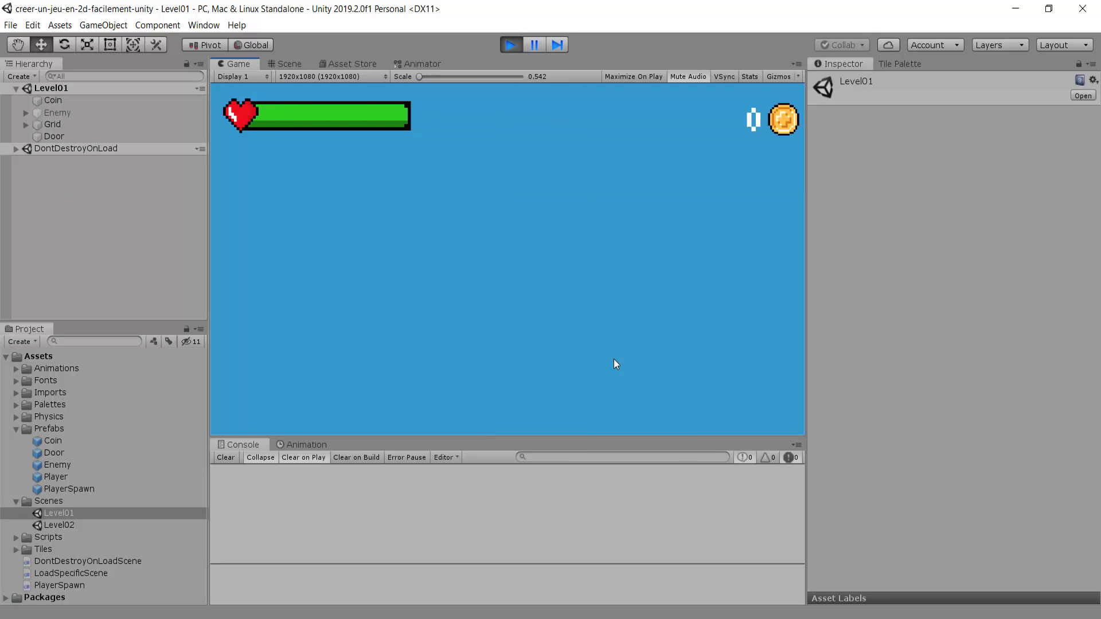
left_click(508, 45)
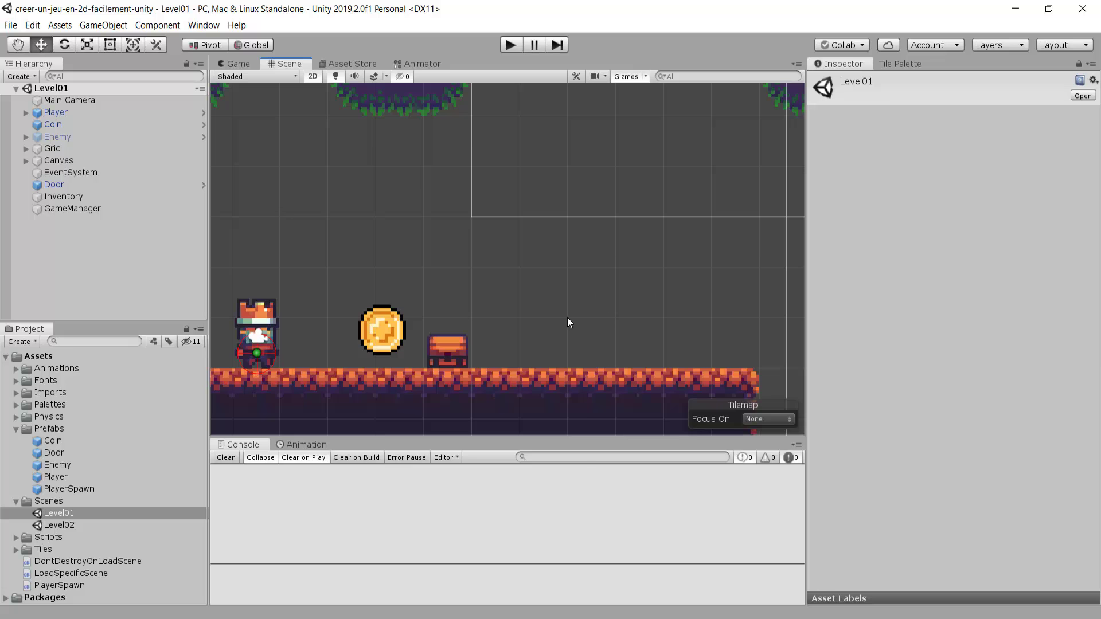
Pan and zoom around the level to survey its layout.
scroll(566, 318, "down", 3)
middle_click_drag(456, 283, 436, 195)
scroll(436, 195, "down", 1)
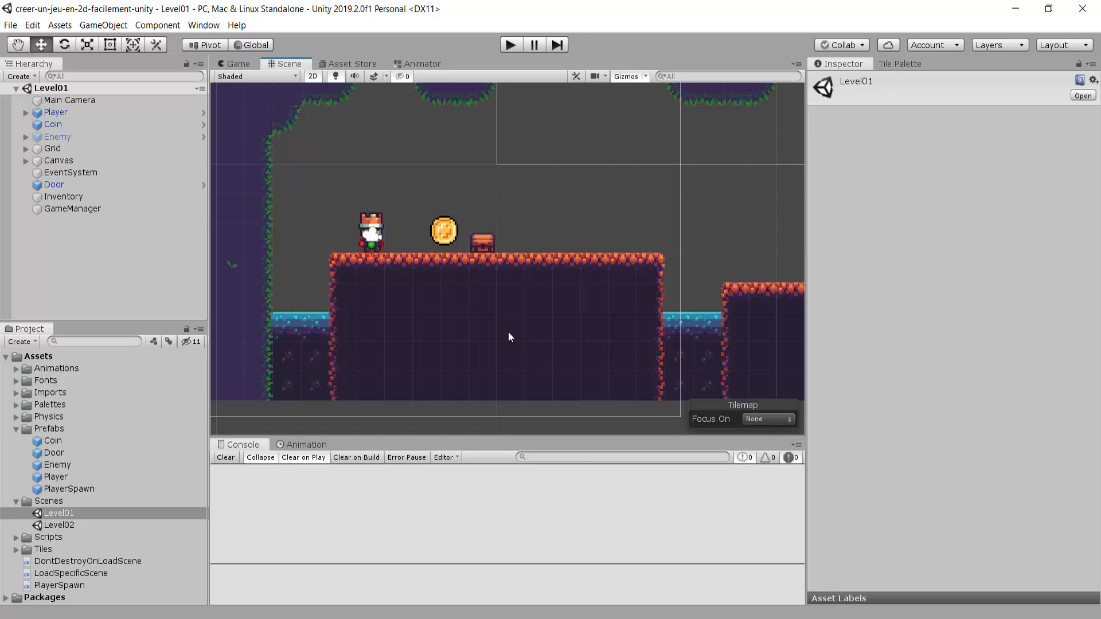
mouse_move(508, 332)
middle_mouse_down()
mouse_move(500, 234)
mouse_move(522, 328)
mouse_move(520, 274)
middle_mouse_up()
scroll(500, 234, "down", 2)
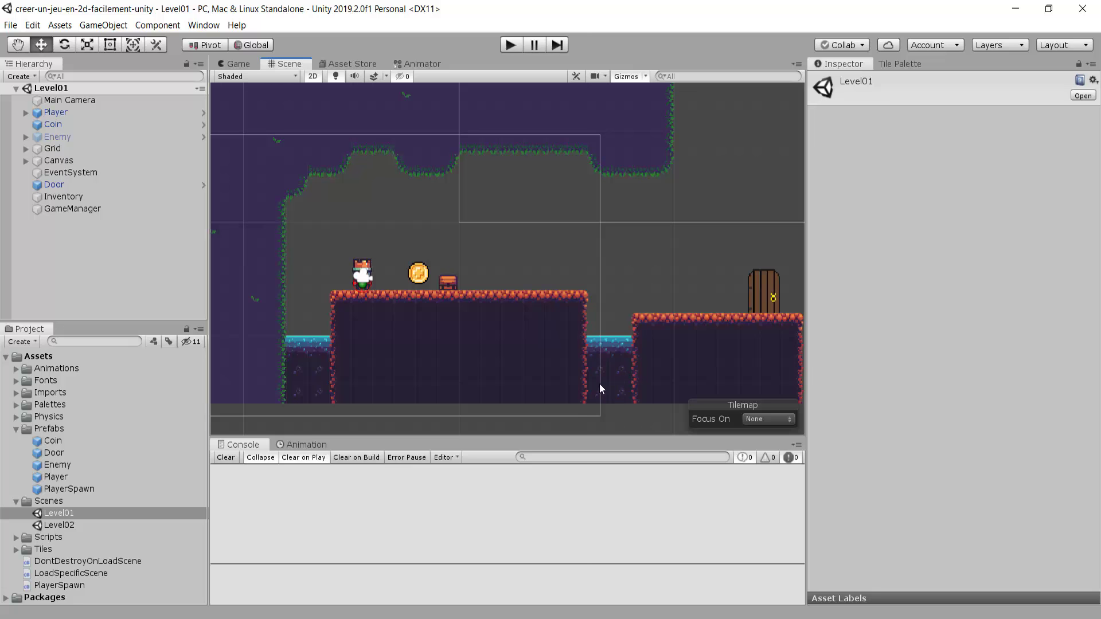
scroll(335, 222, "up", 2)
scroll(447, 304, "up", 1)
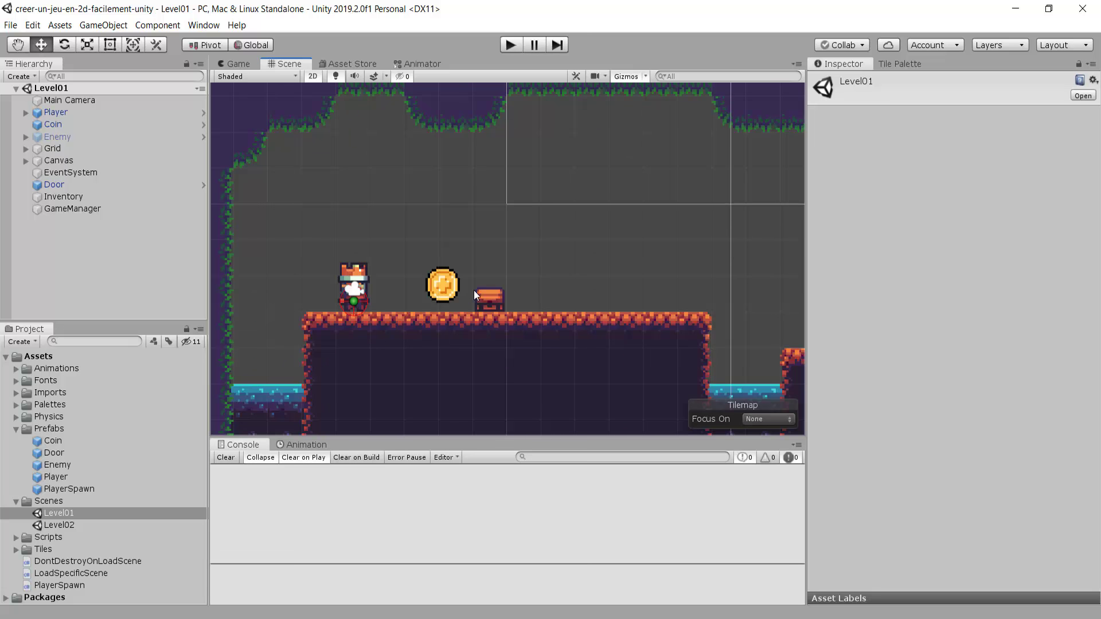
scroll(496, 259, "down", 1)
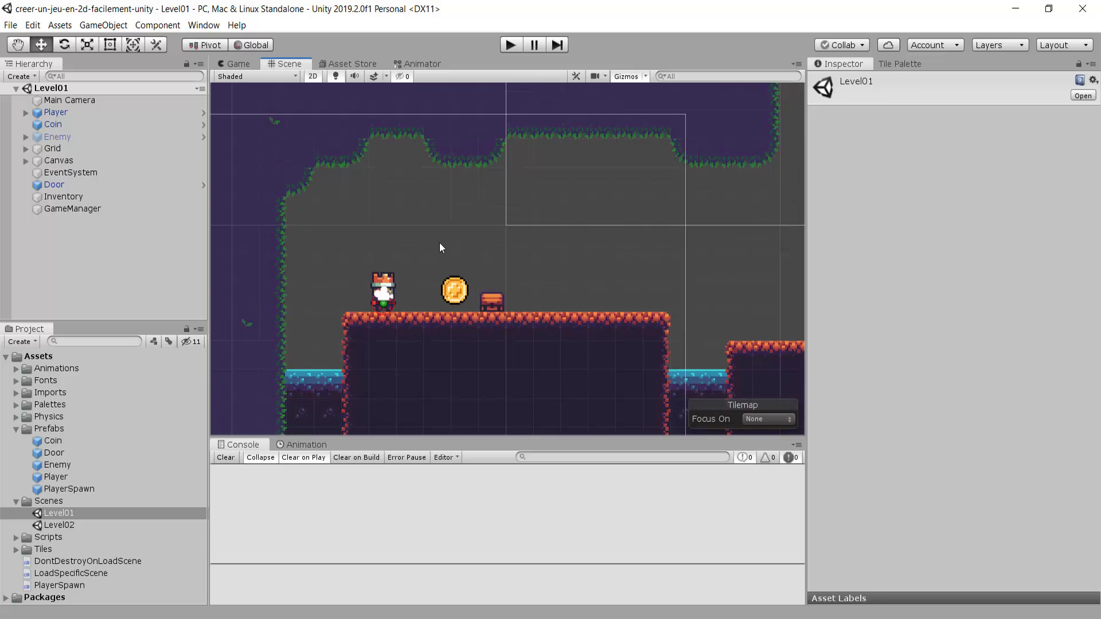
Open Level02, select its PlayerSpawn object, and return from Visual Studio to Unity.
double_click(57, 525)
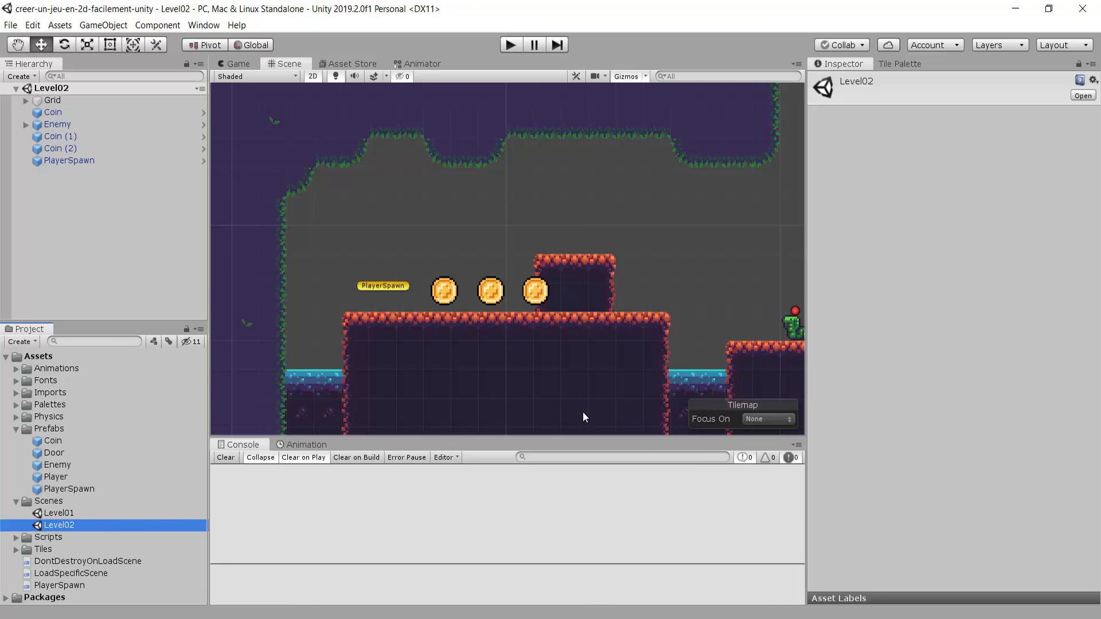
scroll(451, 301, "up", 1)
scroll(380, 290, "up", 1)
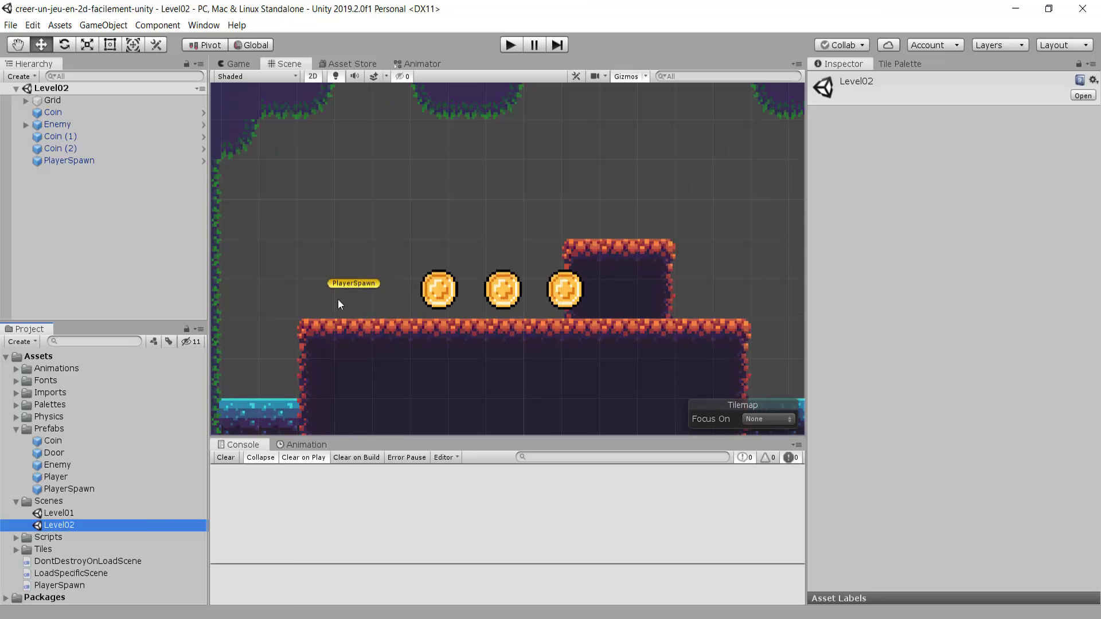
left_click(339, 283)
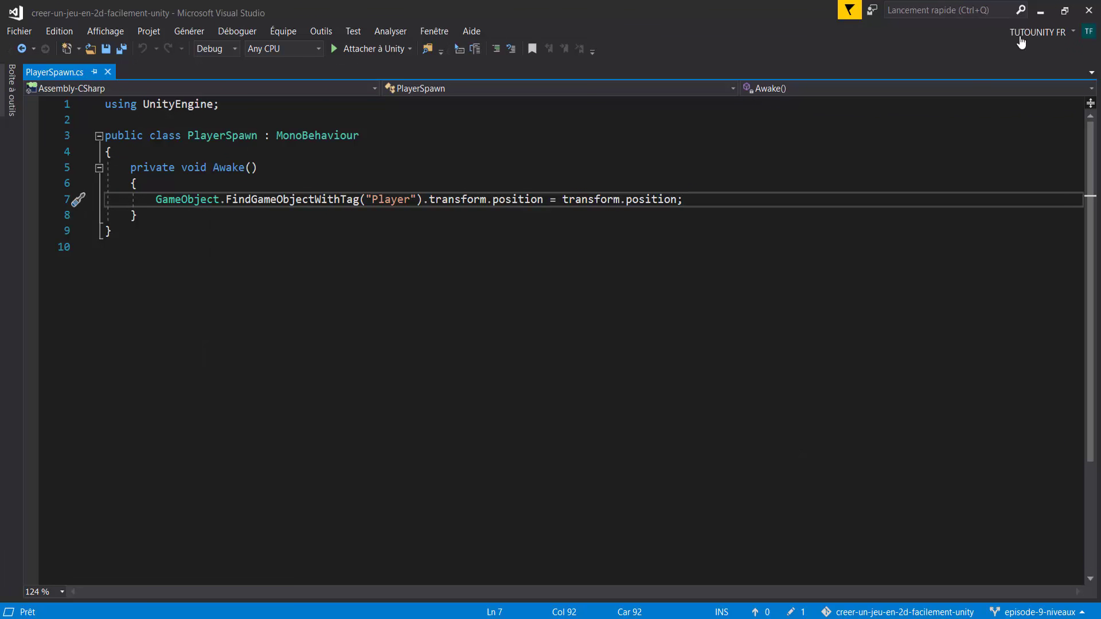
left_click(1040, 10)
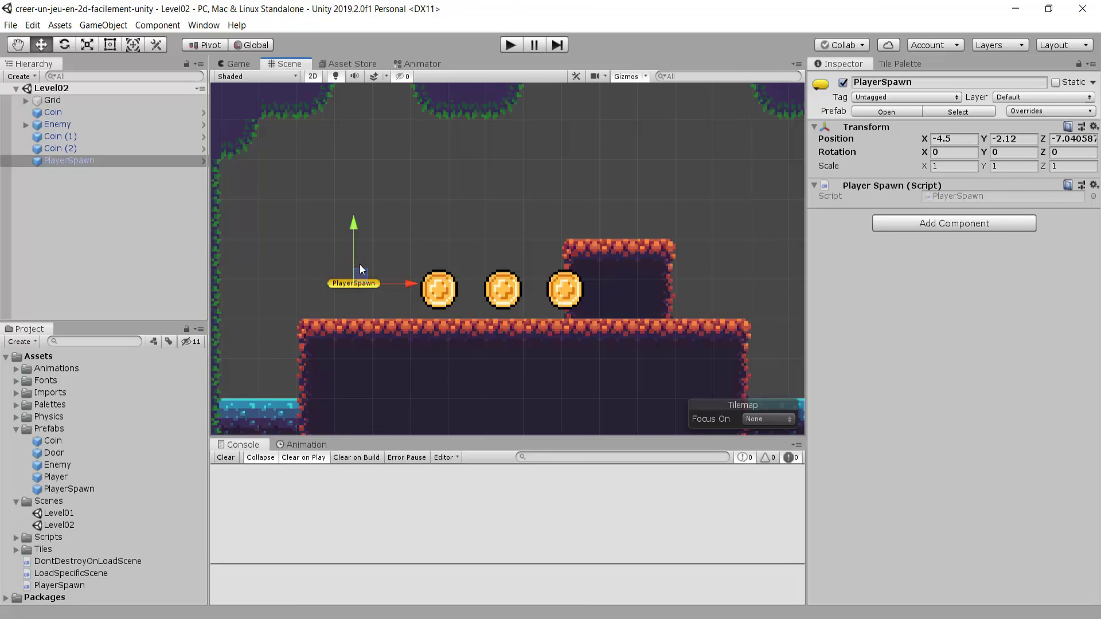
scroll(505, 295, "down", 2)
middle_click_drag(525, 283, 489, 271)
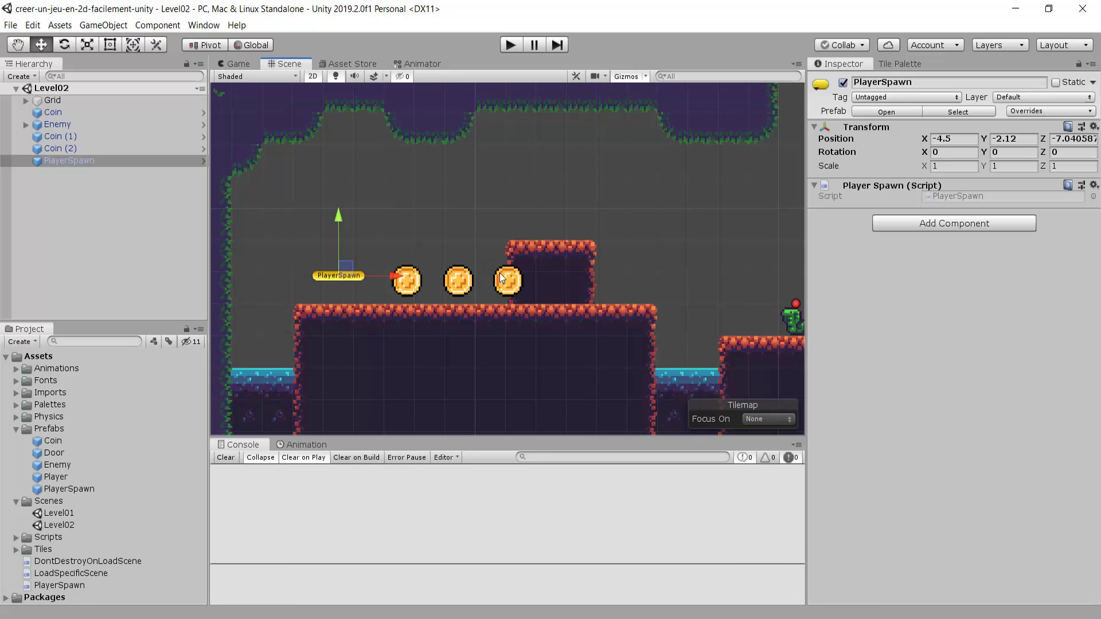
scroll(489, 271, "down", 2)
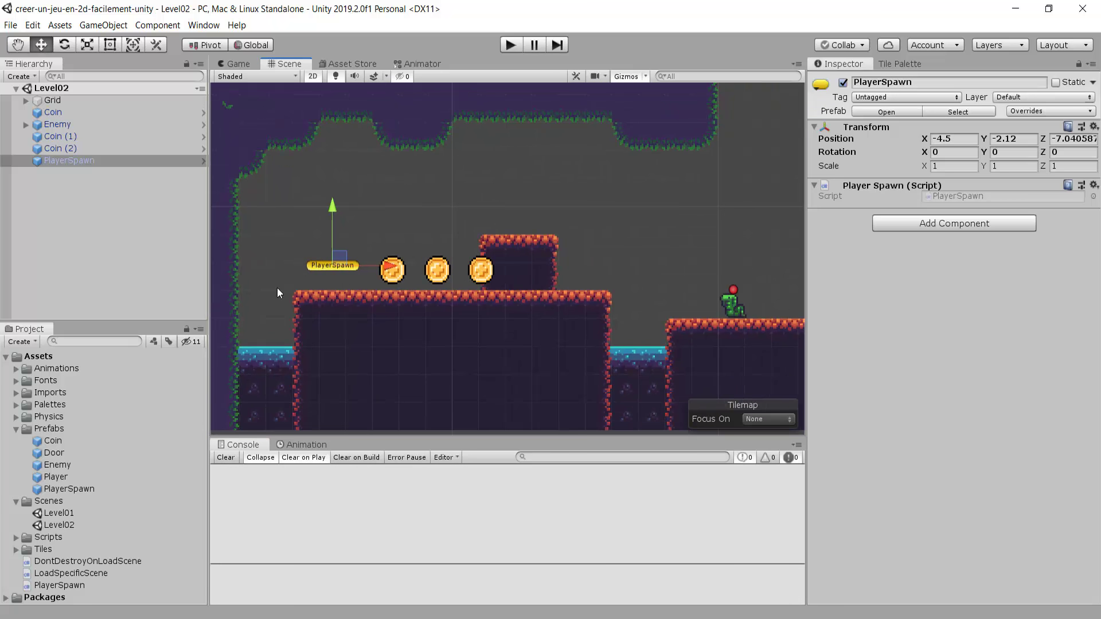
scroll(518, 330, "down", 2)
scroll(548, 332, "down", 1)
scroll(579, 370, "up", 3)
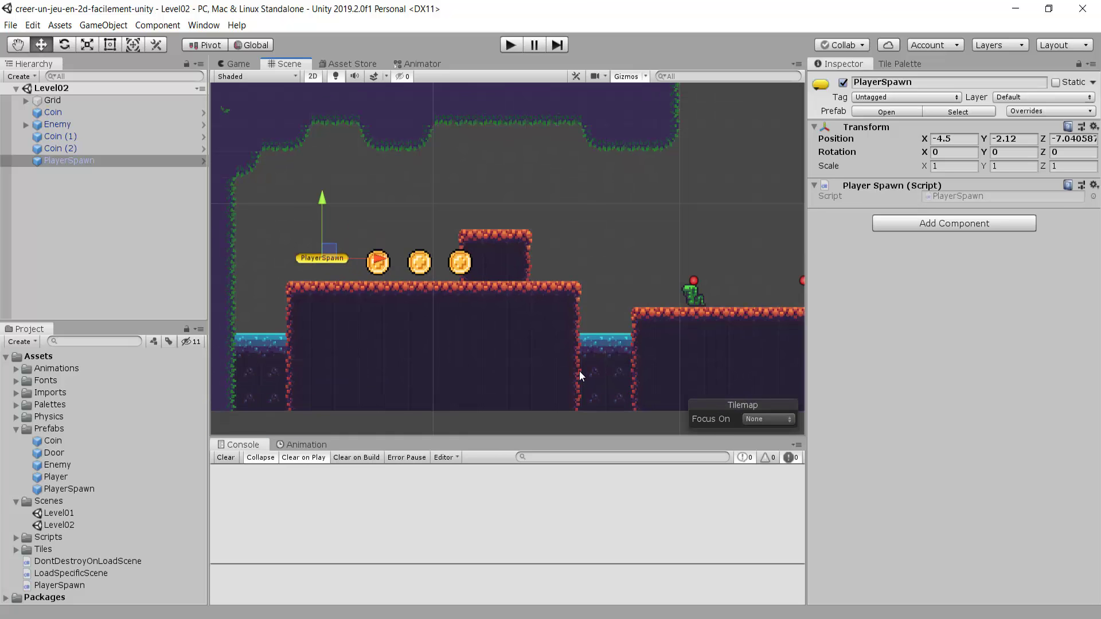
scroll(250, 252, "up", 2)
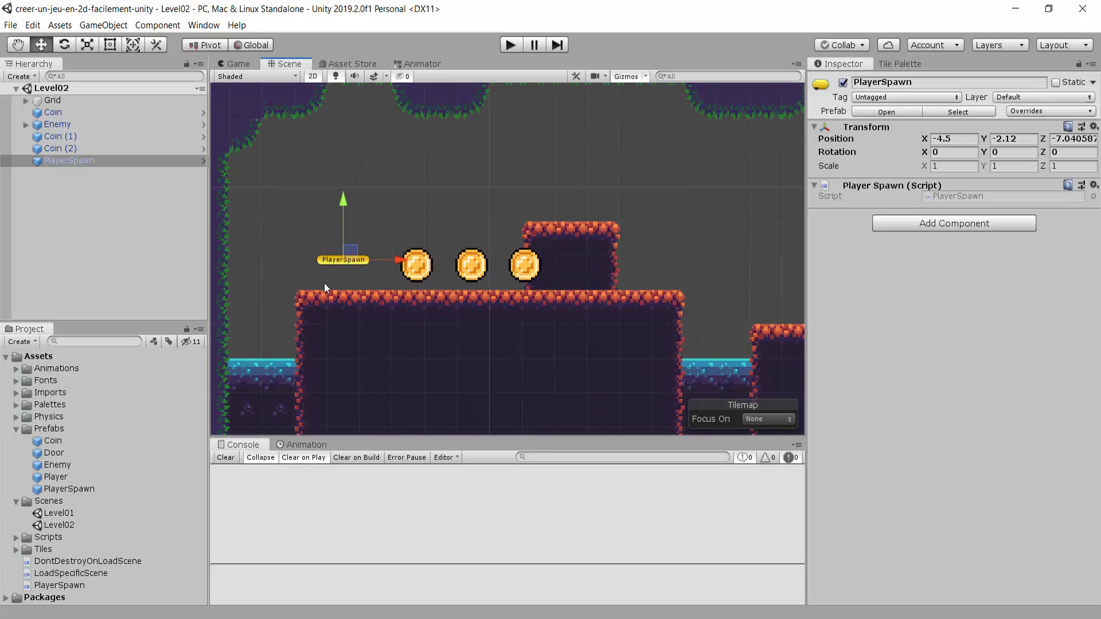
Reopen Level01 and select the PlayerSpawn prefab asset, showing position -4.5, -2.12.
double_click(59, 510)
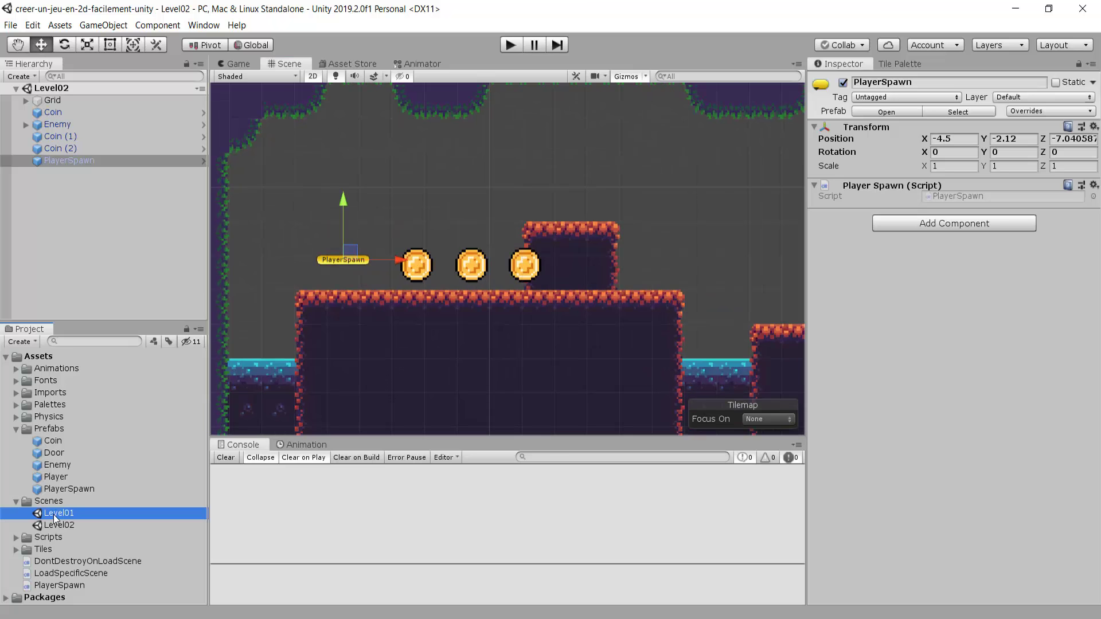
scroll(638, 321, "down", 2)
mouse_move(638, 322)
middle_mouse_down()
mouse_move(473, 275)
mouse_move(554, 277)
middle_mouse_up()
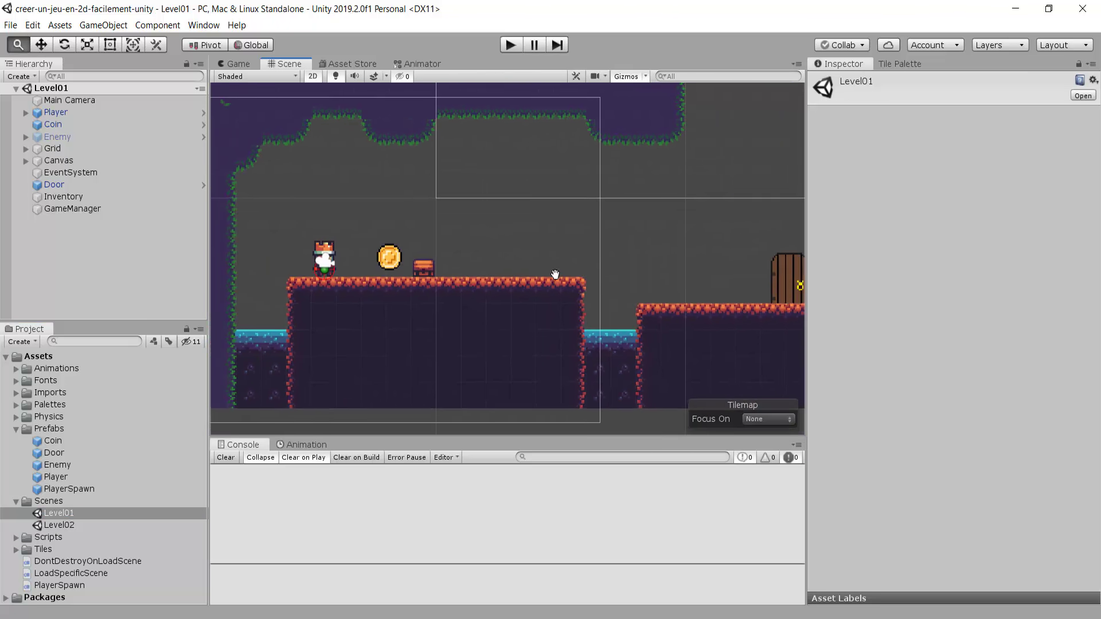
scroll(287, 259, "up", 2)
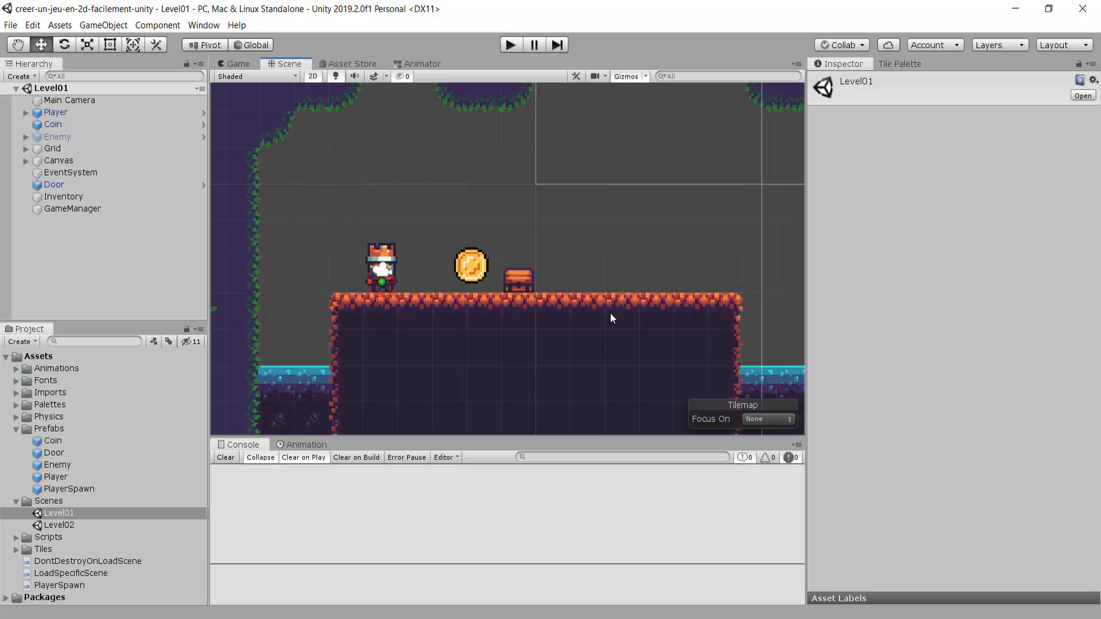
scroll(485, 256, "up", 2)
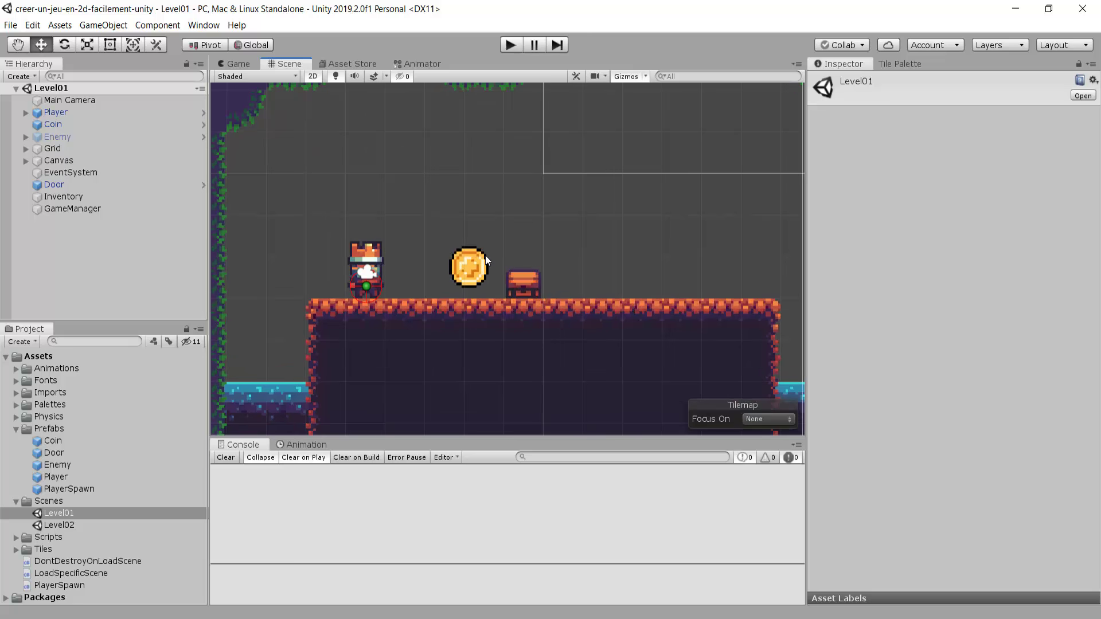
scroll(485, 255, "up", 2)
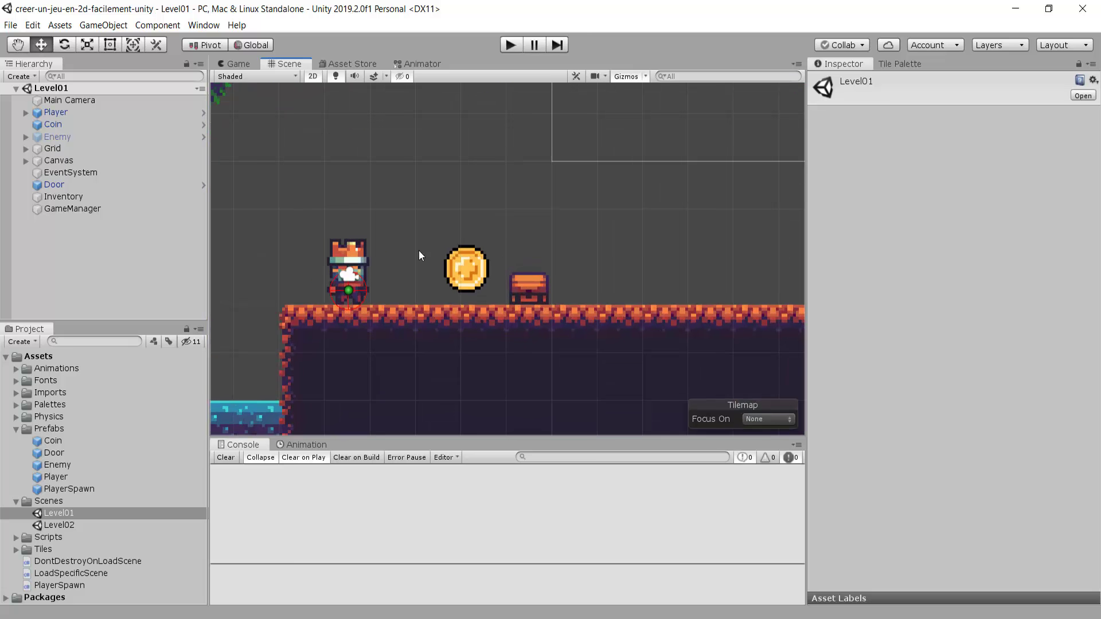
left_click(57, 488)
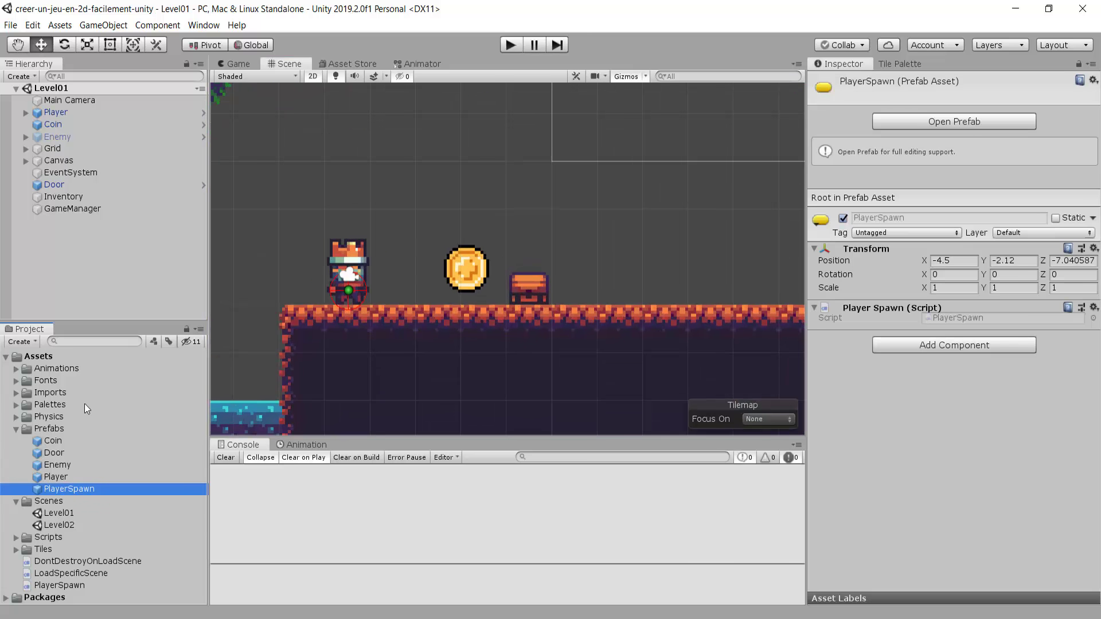
Place a PlayerSpawn instance right of the chest at X 4.76 and run the game.
mouse_move(57, 490)
left_mouse_down()
mouse_move(393, 233)
mouse_move(401, 266)
left_mouse_up()
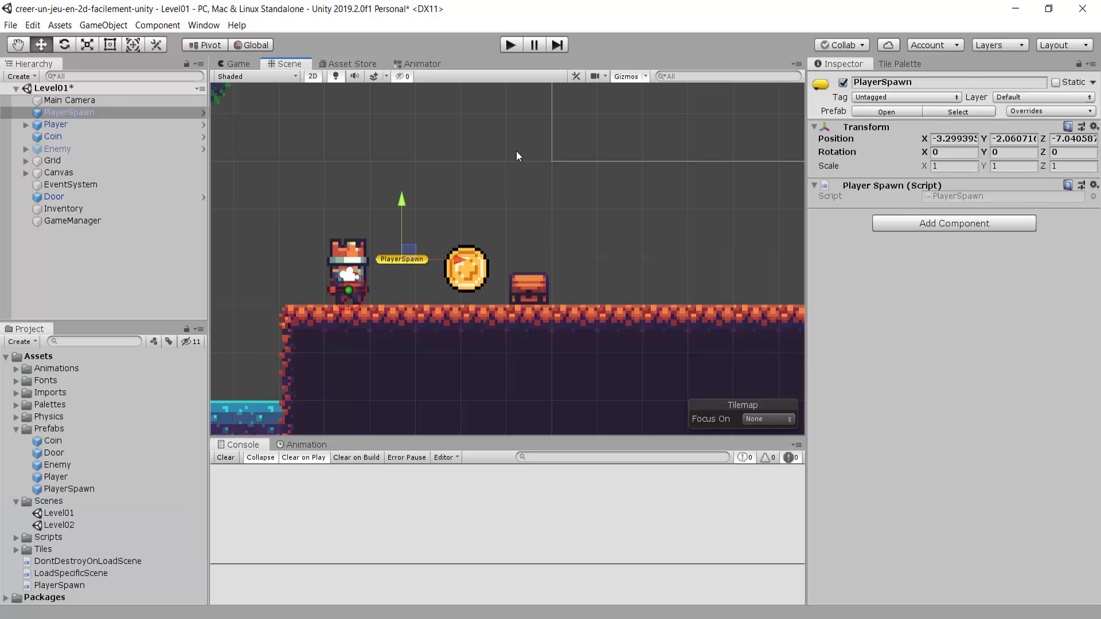
scroll(522, 150, "down", 3)
scroll(507, 210, "down", 1)
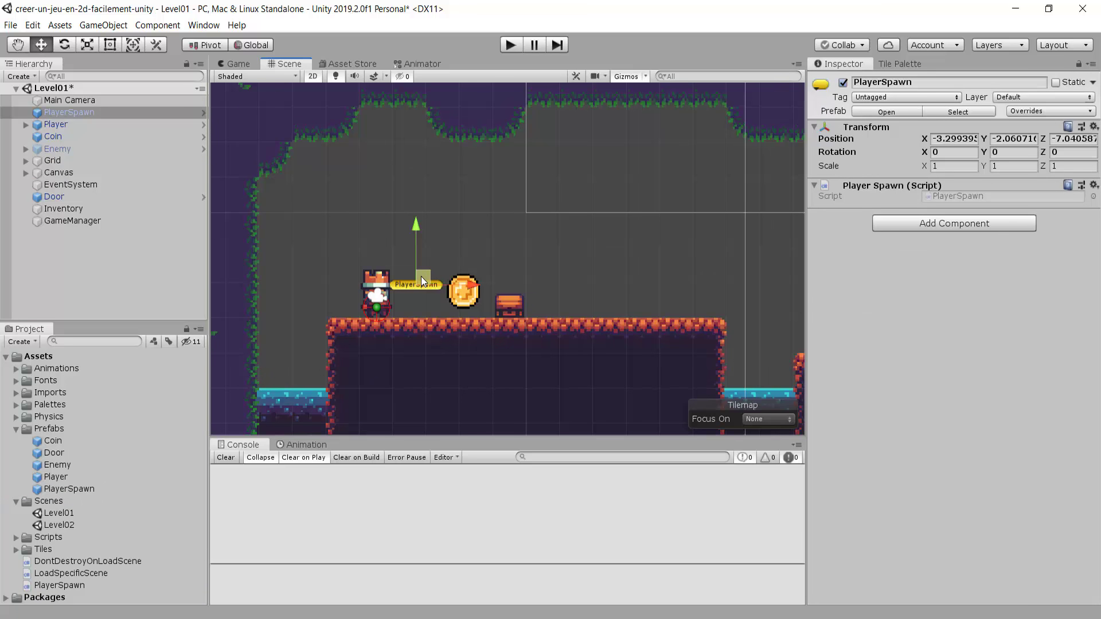
left_click_drag(421, 280, 690, 280)
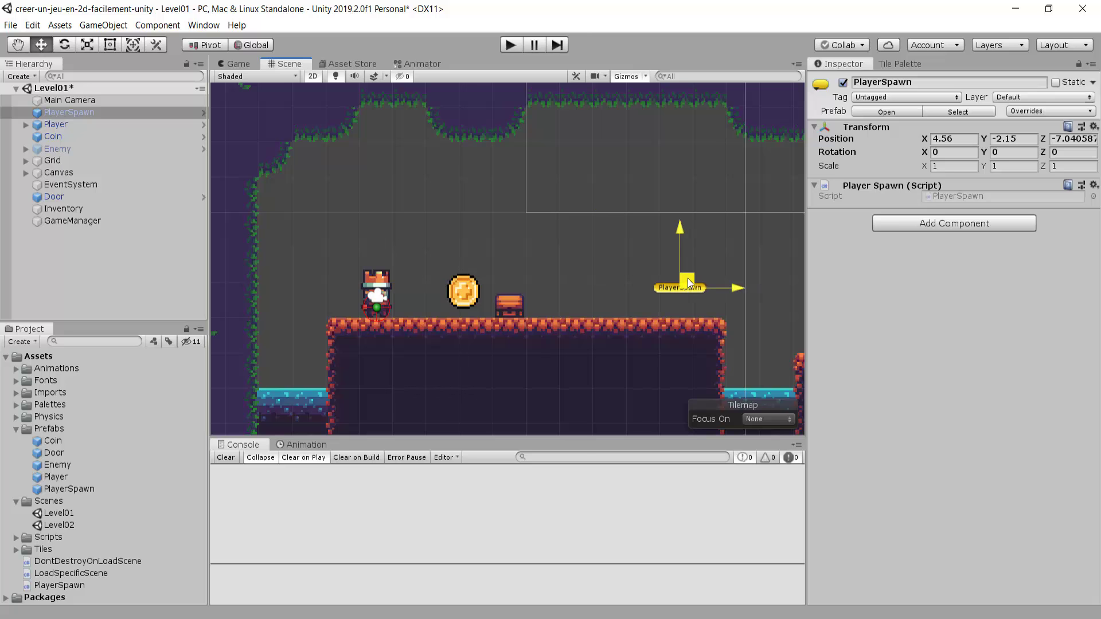
mouse_move(643, 336)
middle_mouse_down()
mouse_move(565, 287)
mouse_move(599, 295)
middle_mouse_up()
left_click(510, 45)
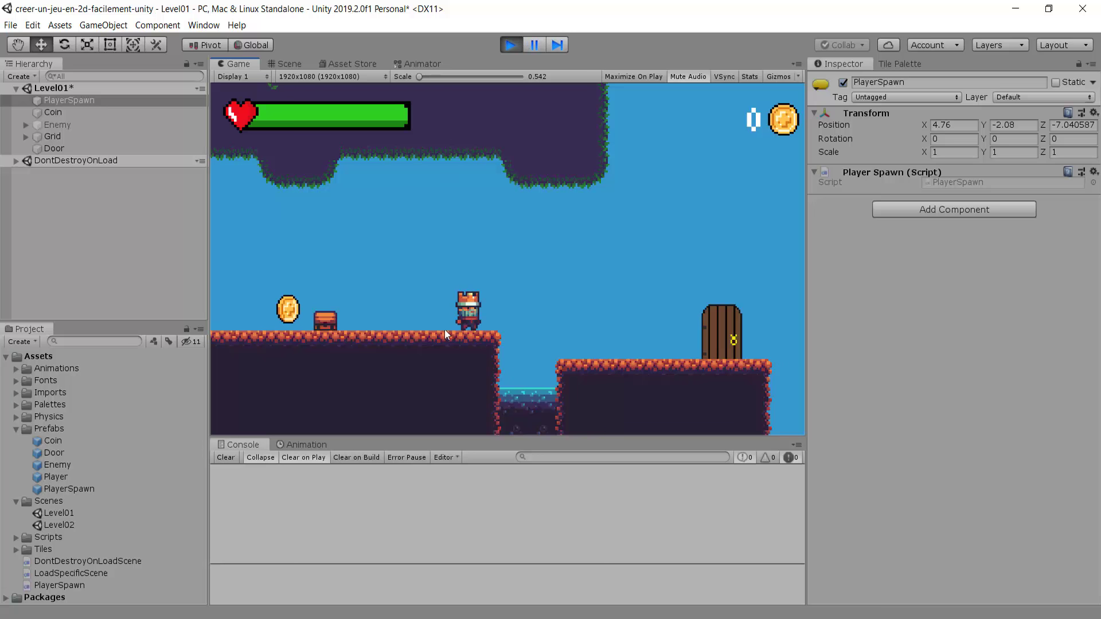
Stop the test run and zoom back into Level01's Scene view.
left_click(508, 46)
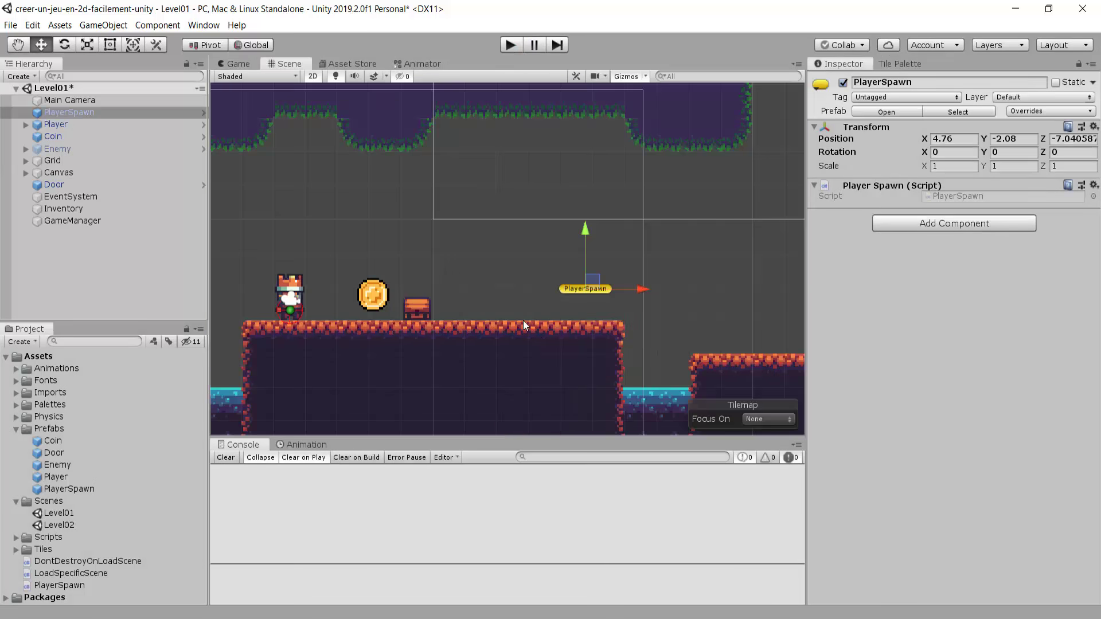
scroll(637, 221, "up", 1)
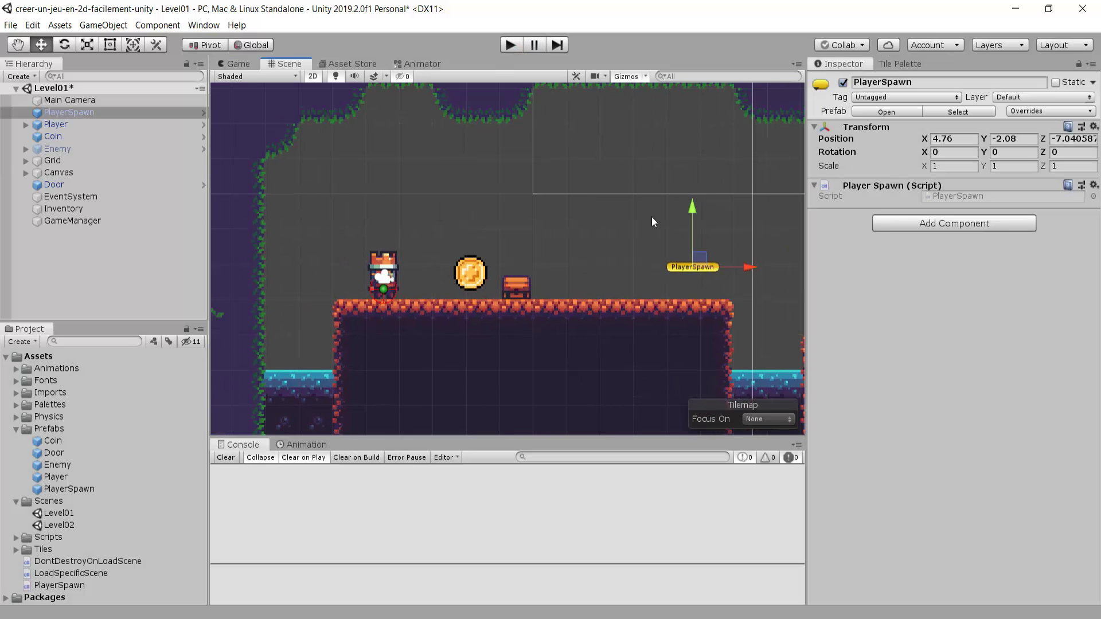
scroll(727, 297, "up", 2)
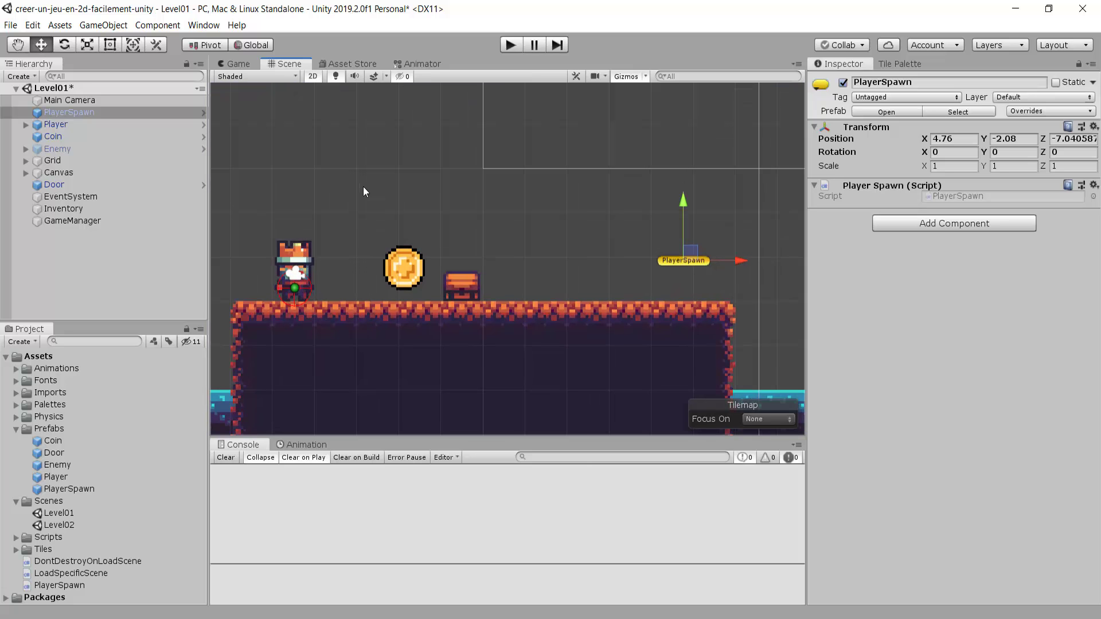
scroll(709, 144, "up", 1)
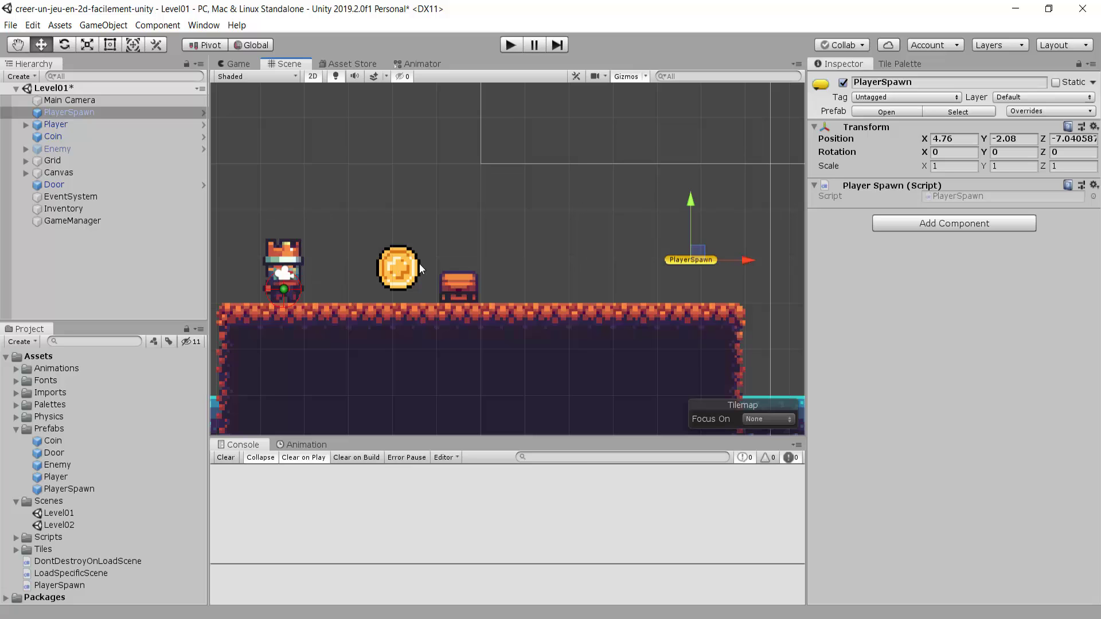
Snap PlayerSpawn onto the Player's position by parenting it, resetting its Transform, then unparenting it.
left_click(59, 124)
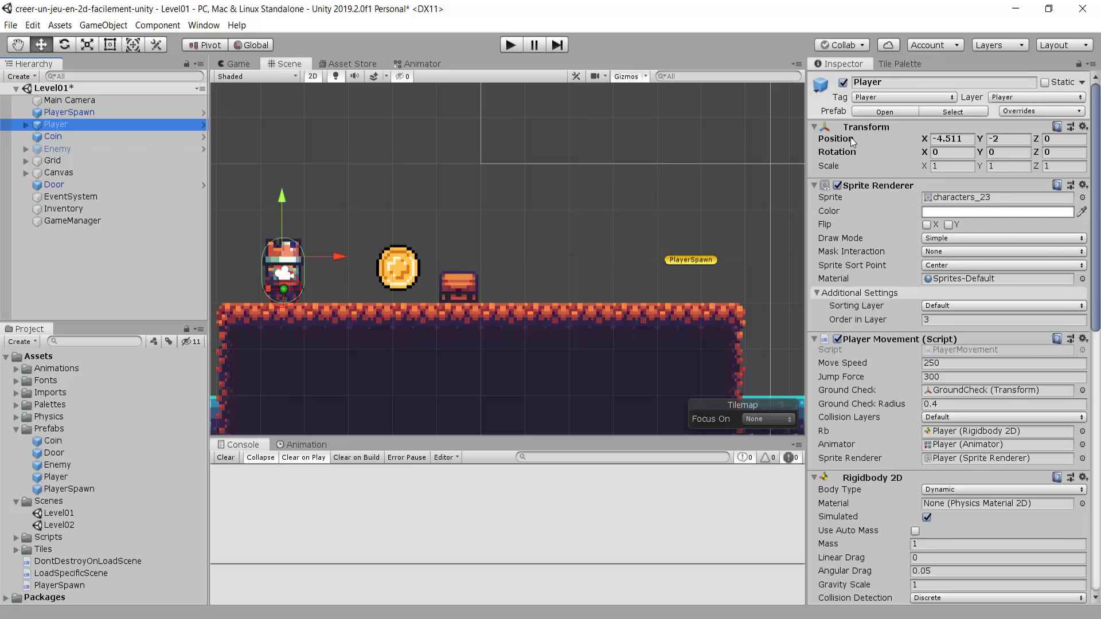
left_click(950, 138)
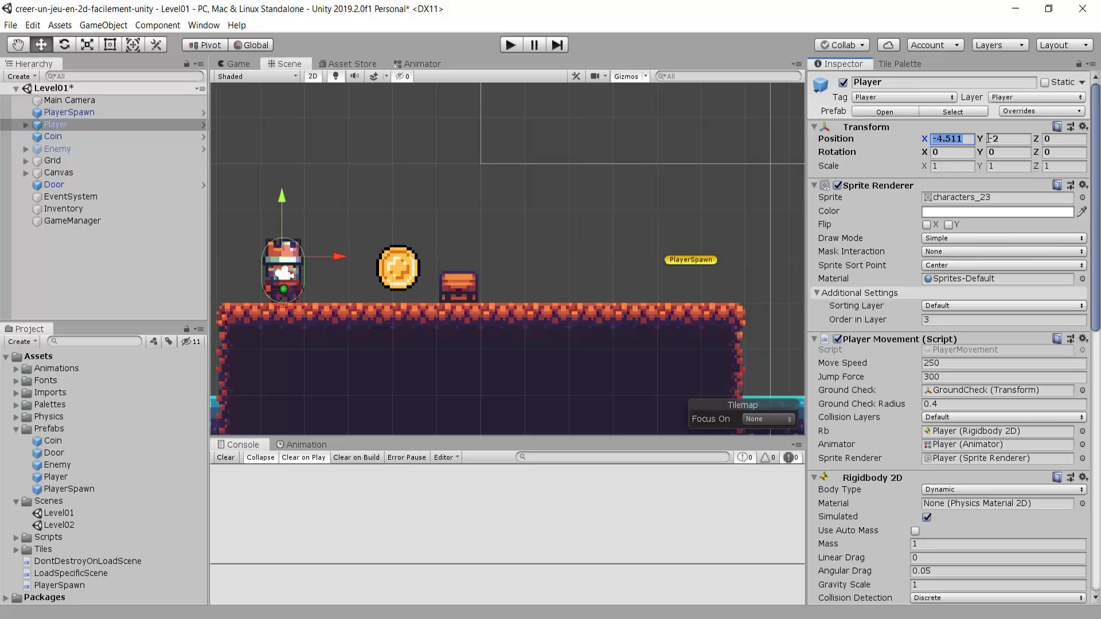
left_click(1009, 141)
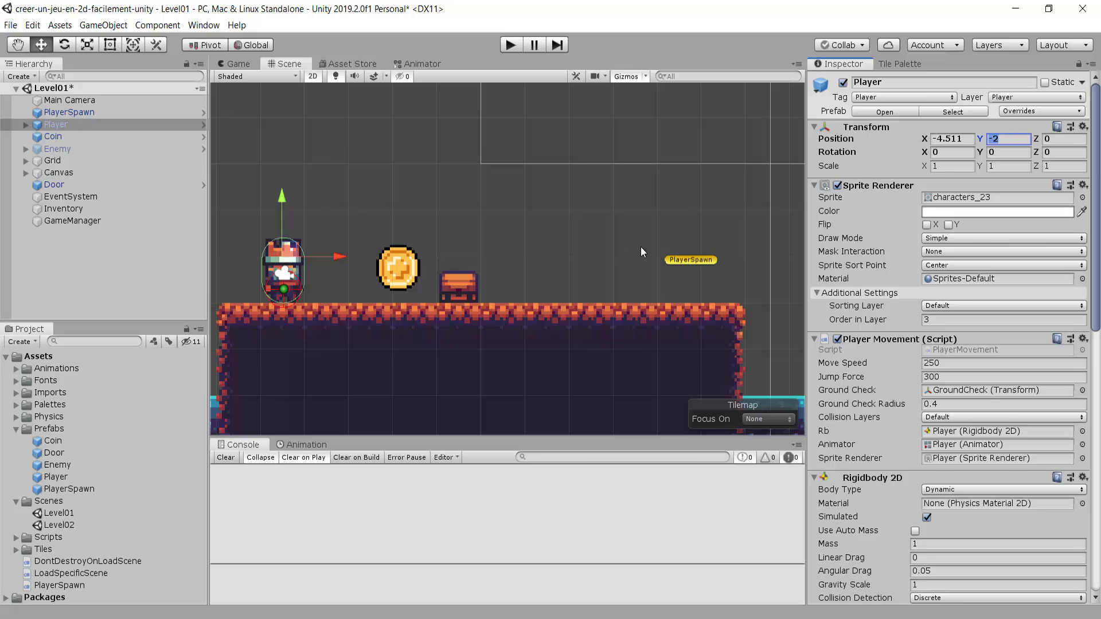
left_click(77, 112)
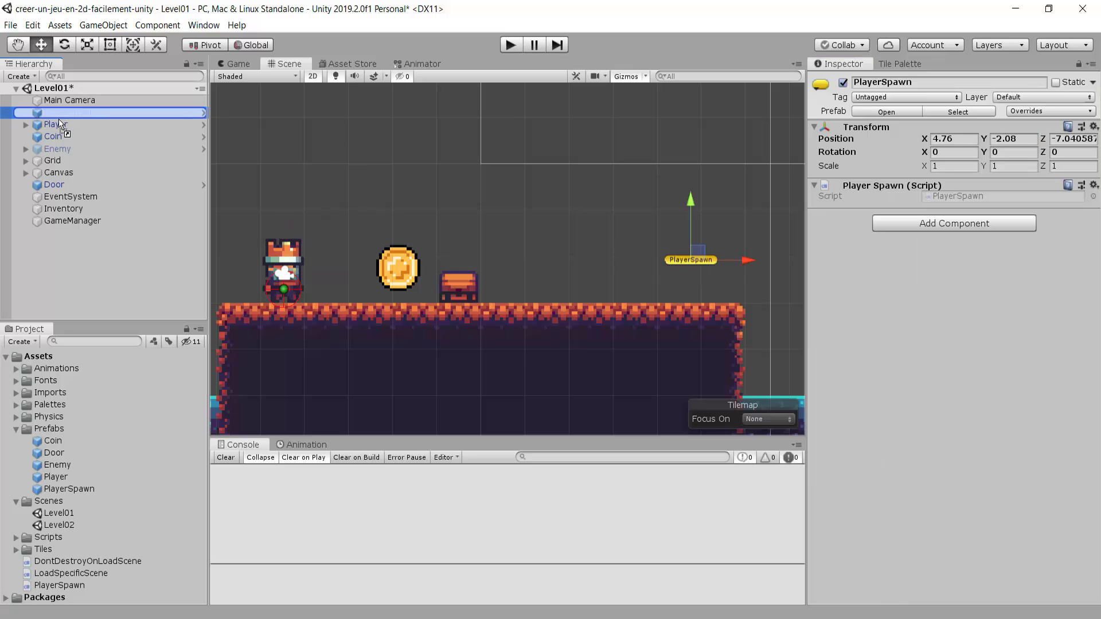
left_click_drag(55, 113, 58, 125)
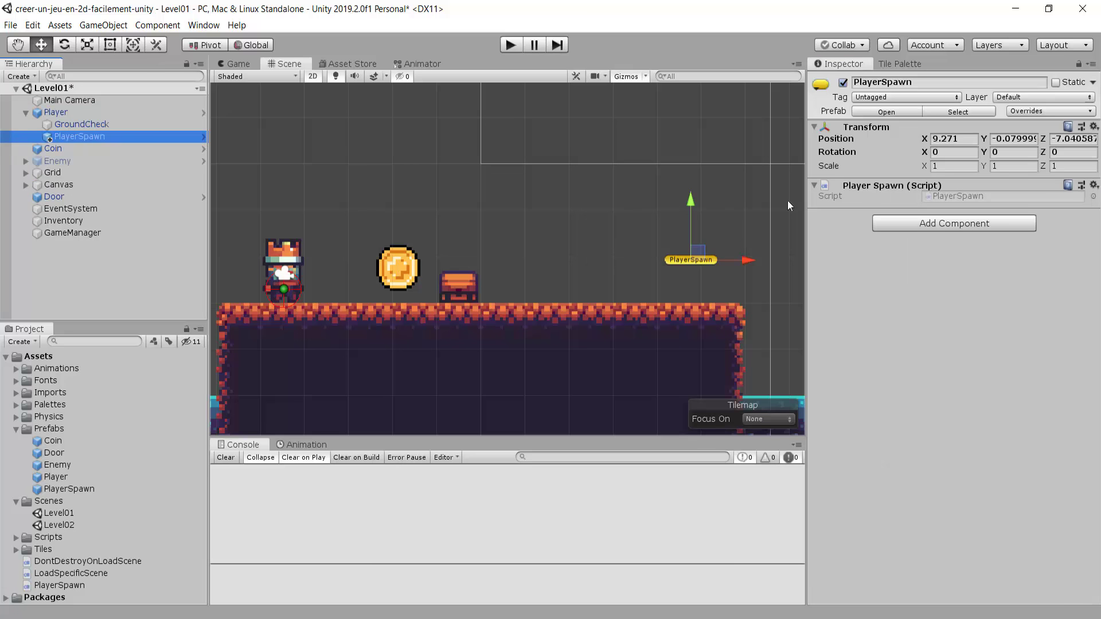
left_click(1094, 127)
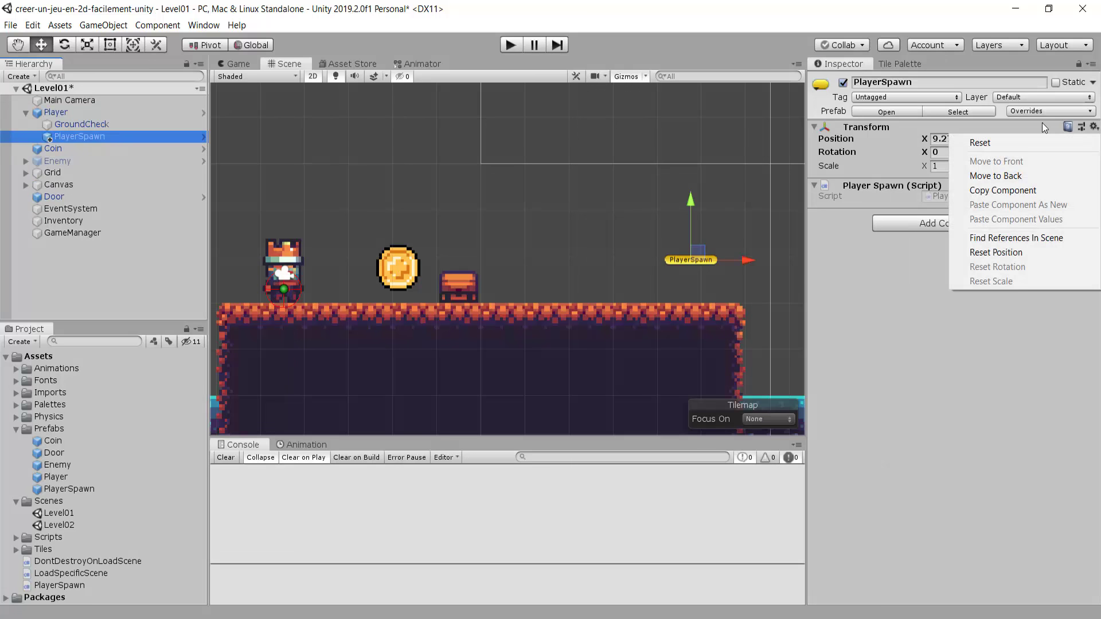
left_click(981, 140)
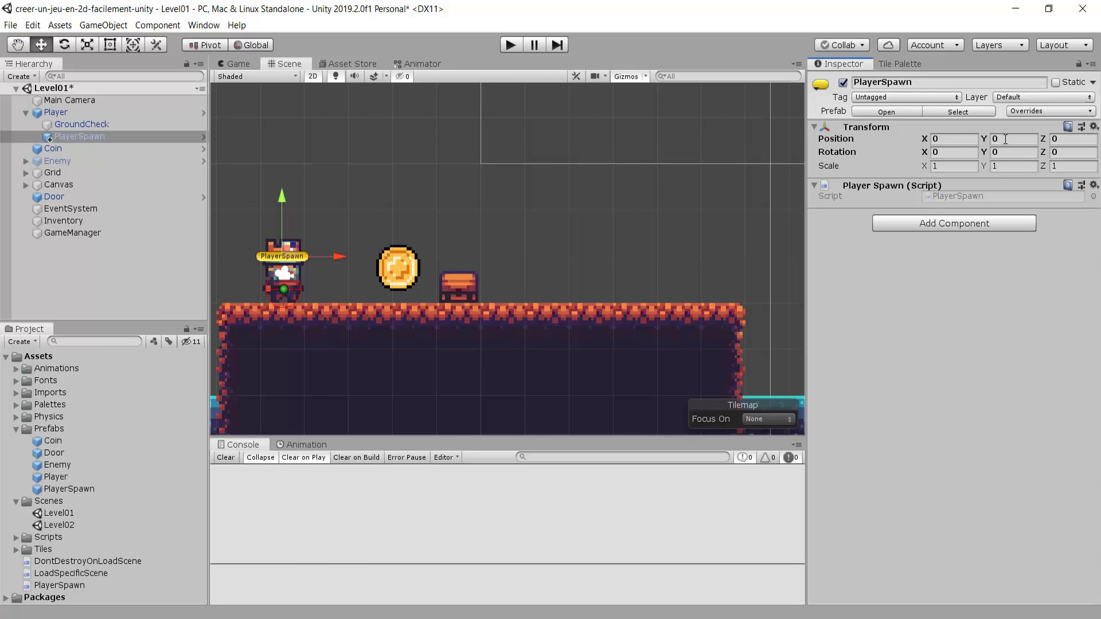
scroll(405, 219, "up", 3)
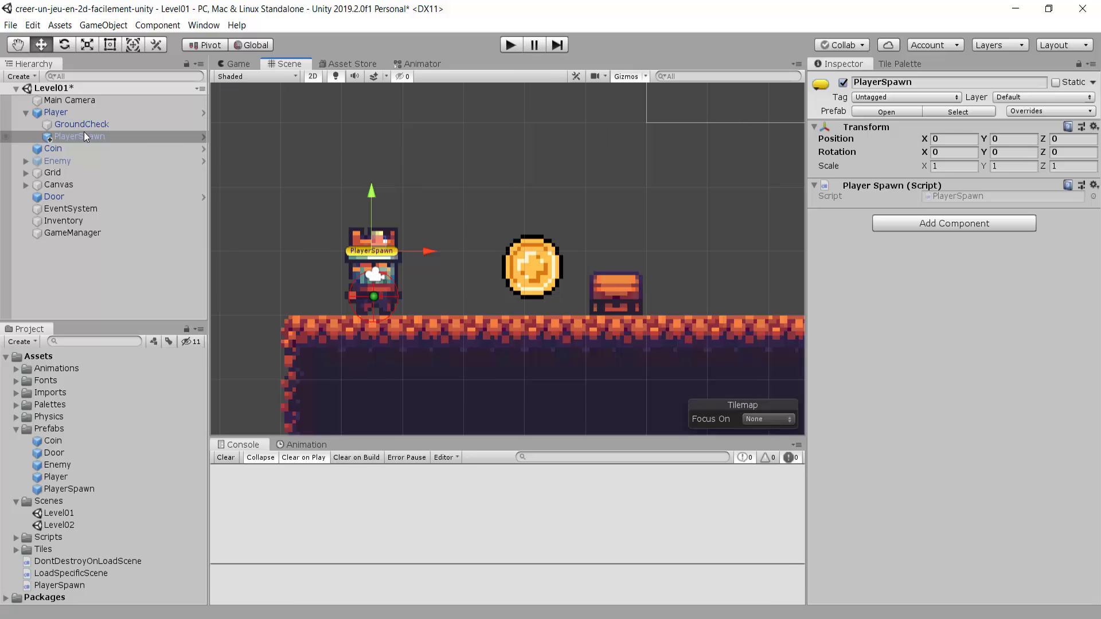
left_click_drag(64, 136, 71, 108)
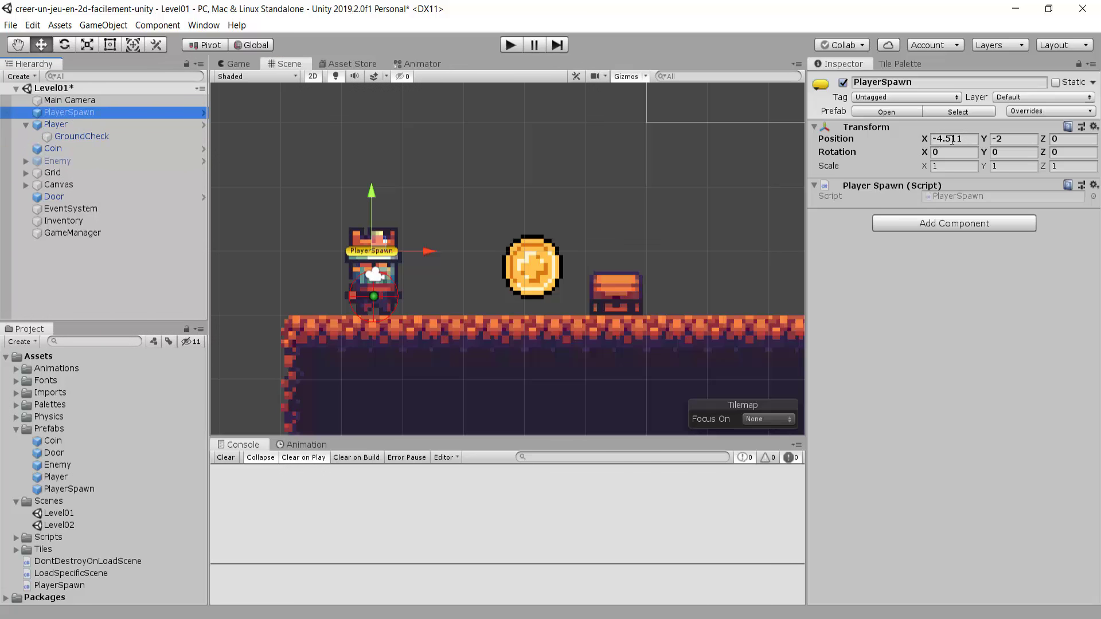
Compare Player's position with PlayerSpawn's and collapse Player's children in the Hierarchy.
left_click(66, 121)
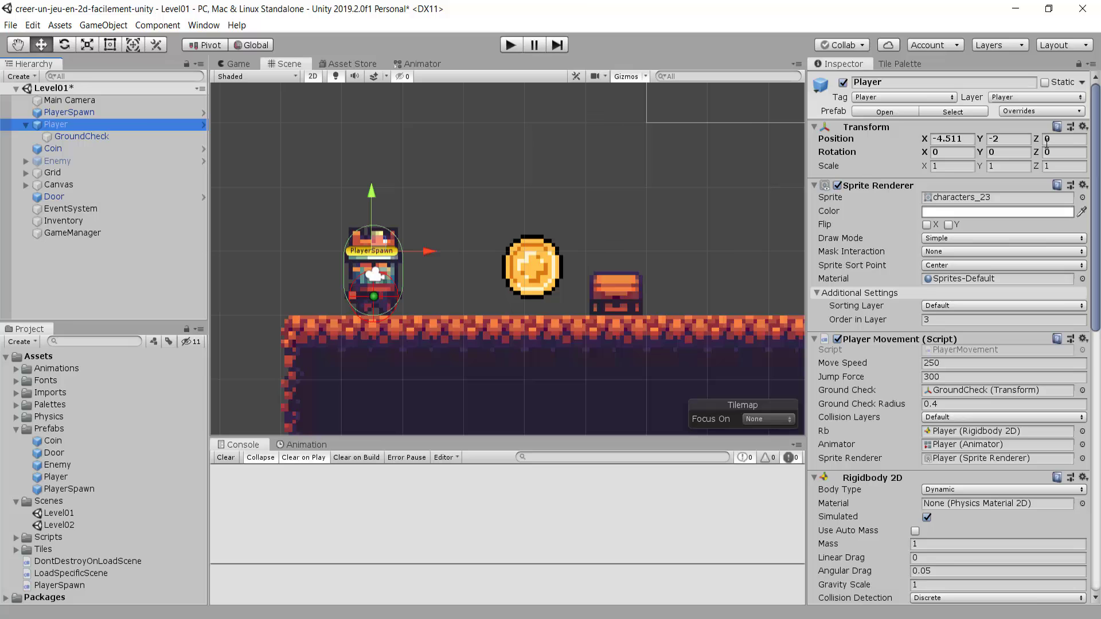
scroll(471, 334, "down", 1)
scroll(472, 333, "down", 1)
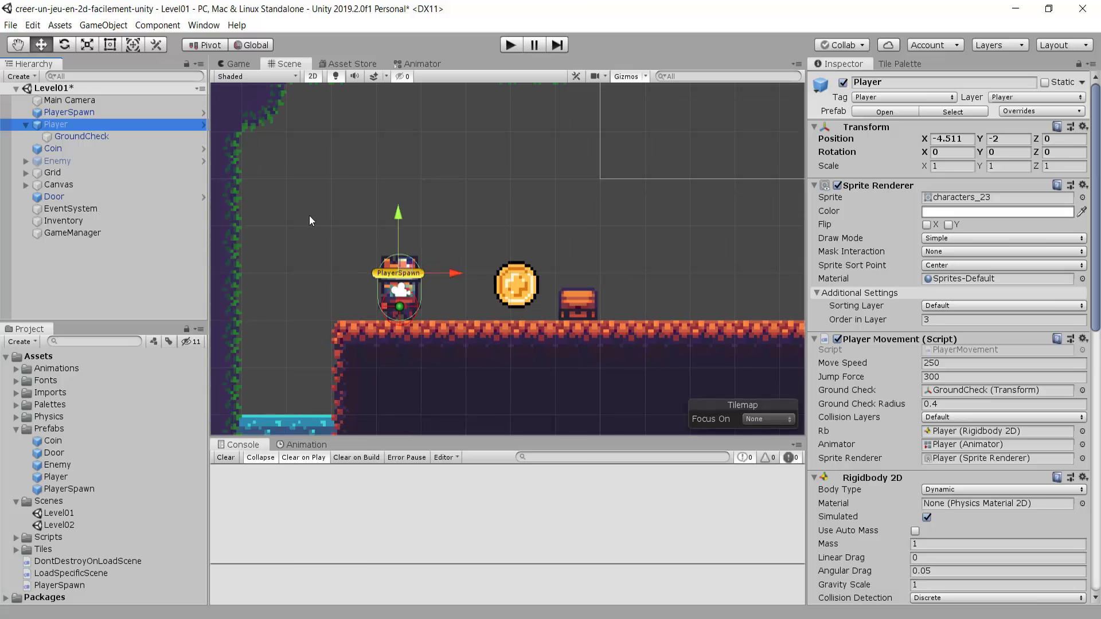
left_click(34, 112)
left_click(26, 126)
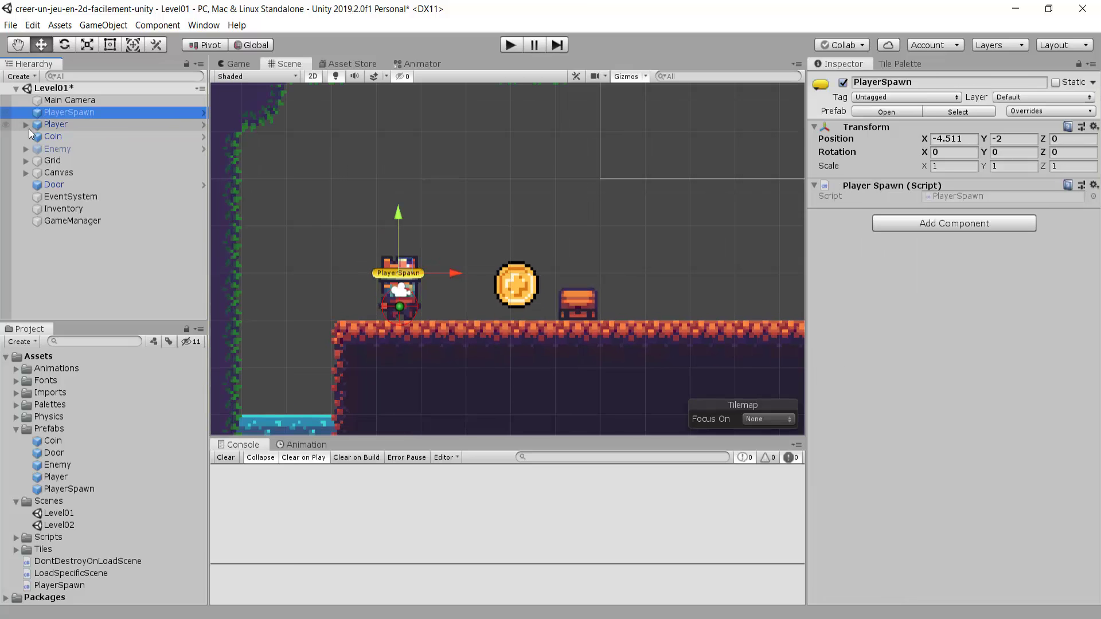
left_click(512, 45)
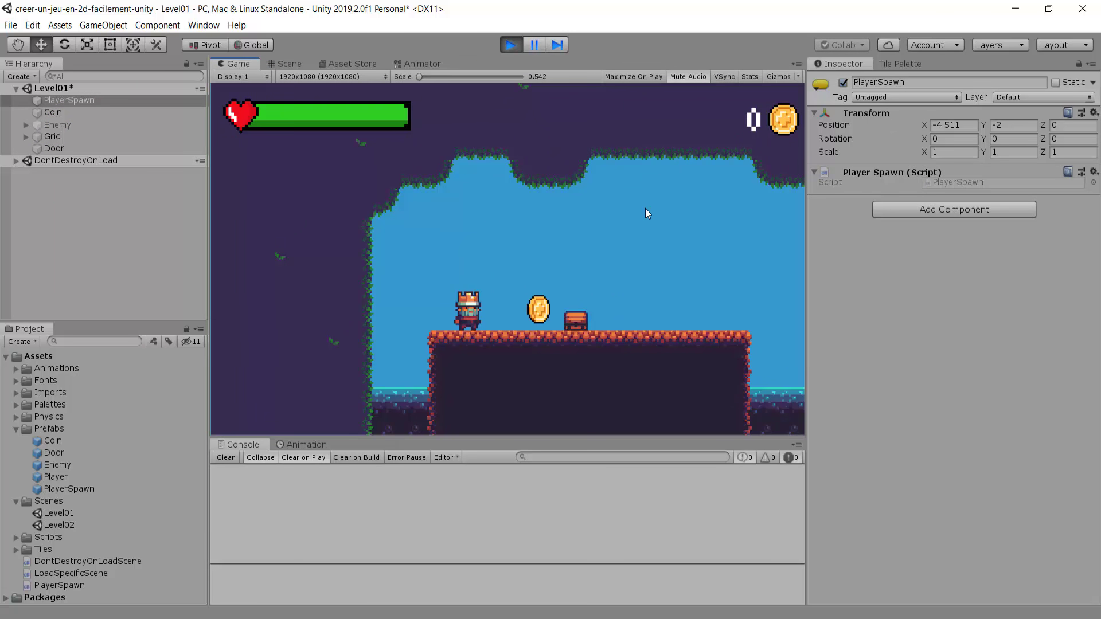
key("Right")
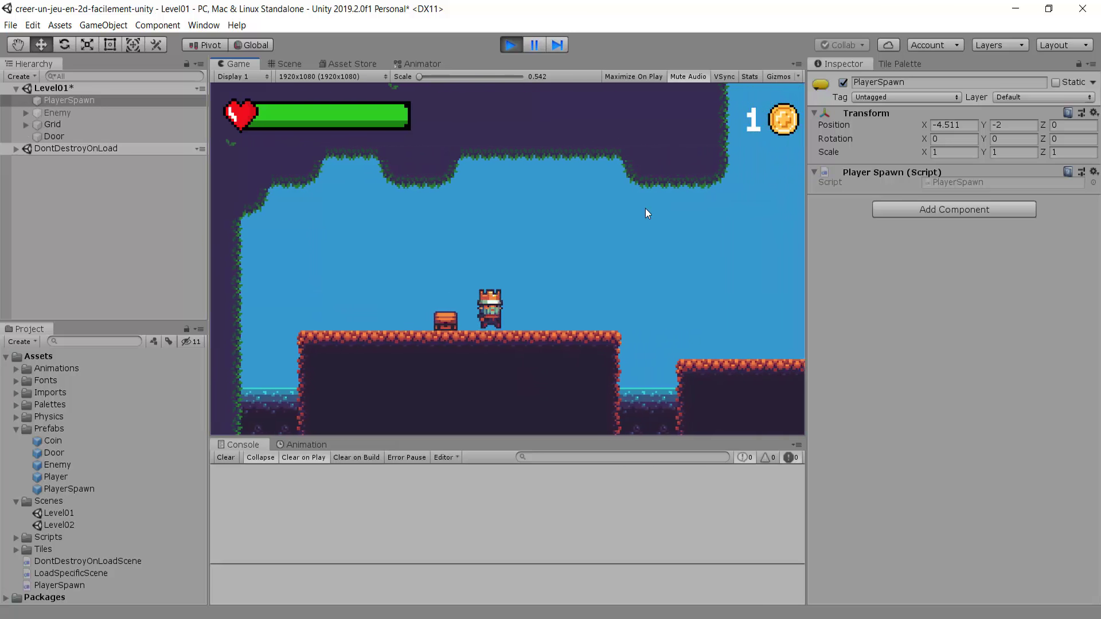
key("Right")
key("Left")
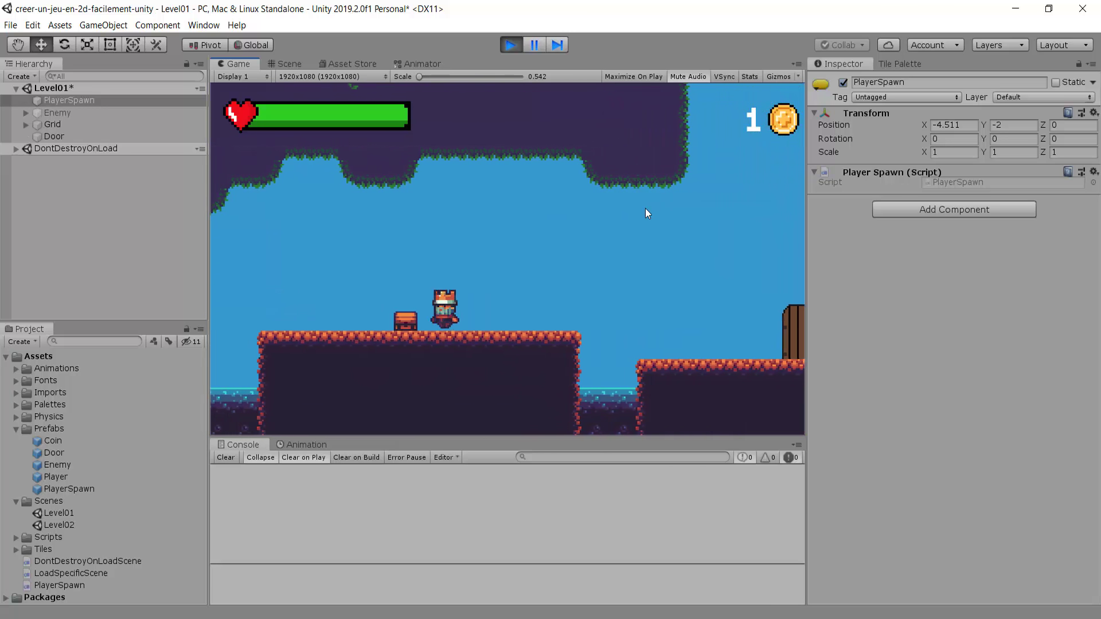
key("Left")
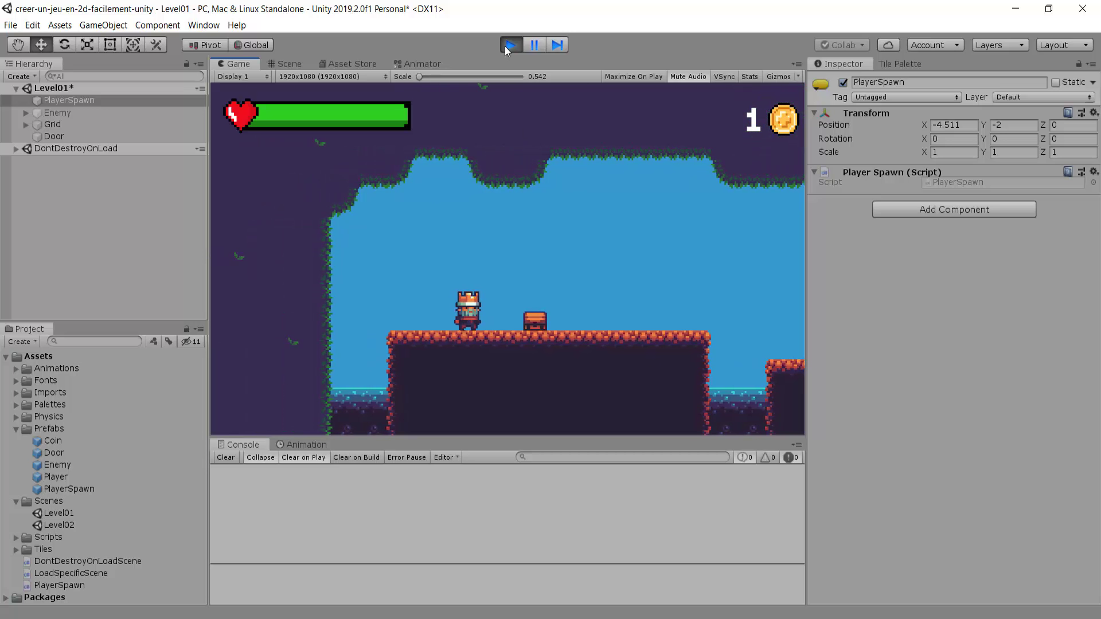
left_click(510, 45)
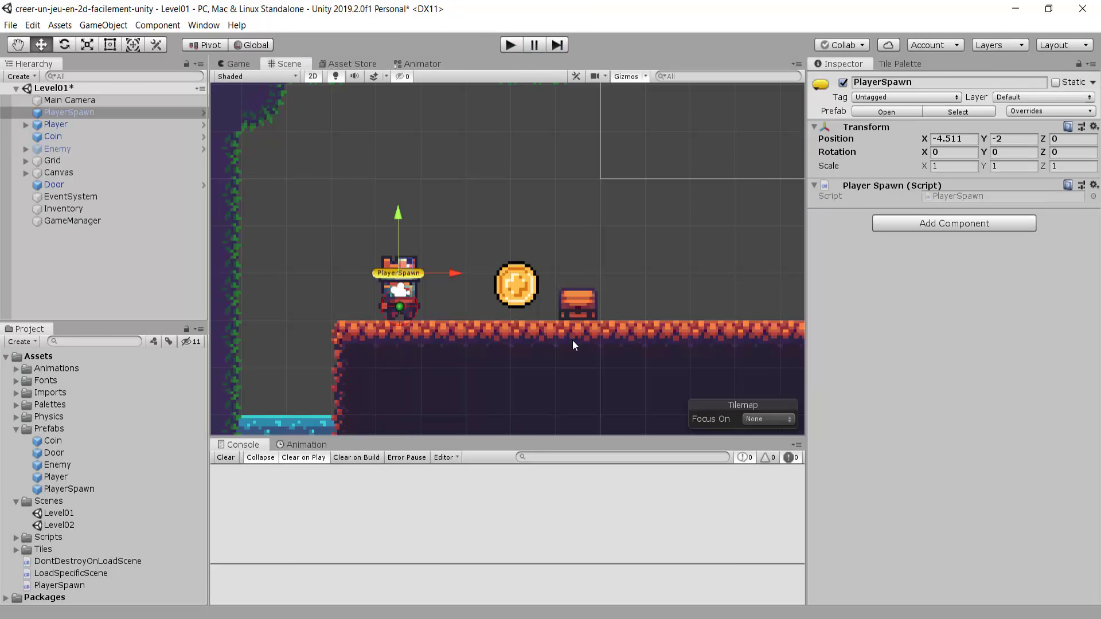
scroll(430, 329, "up", 2)
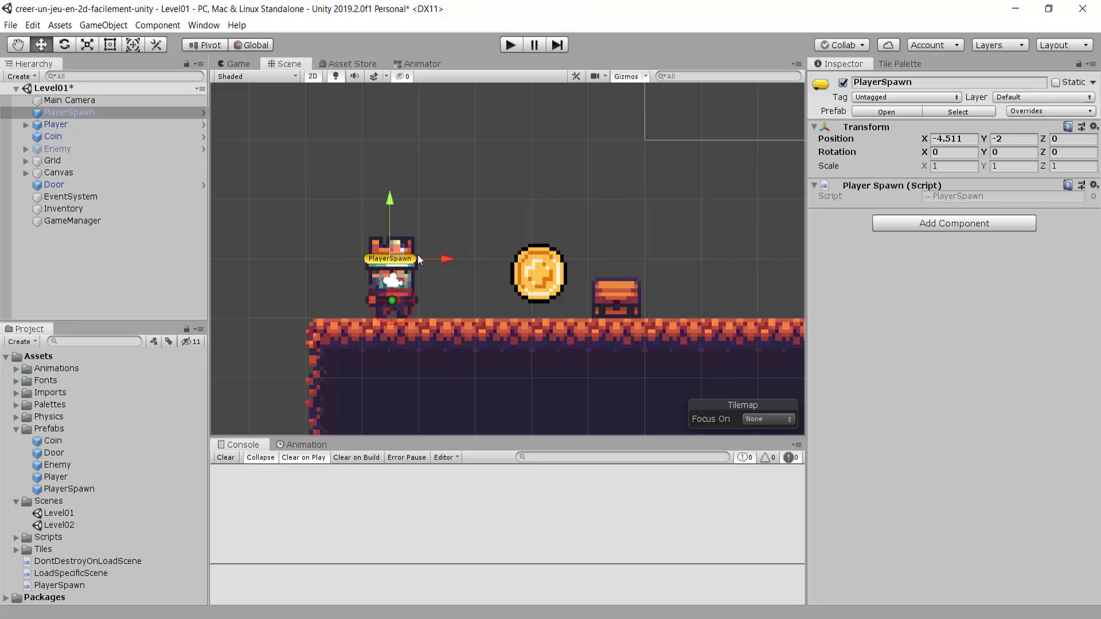
scroll(562, 273, "down", 1)
scroll(467, 235, "down", 2)
scroll(471, 237, "down", 1)
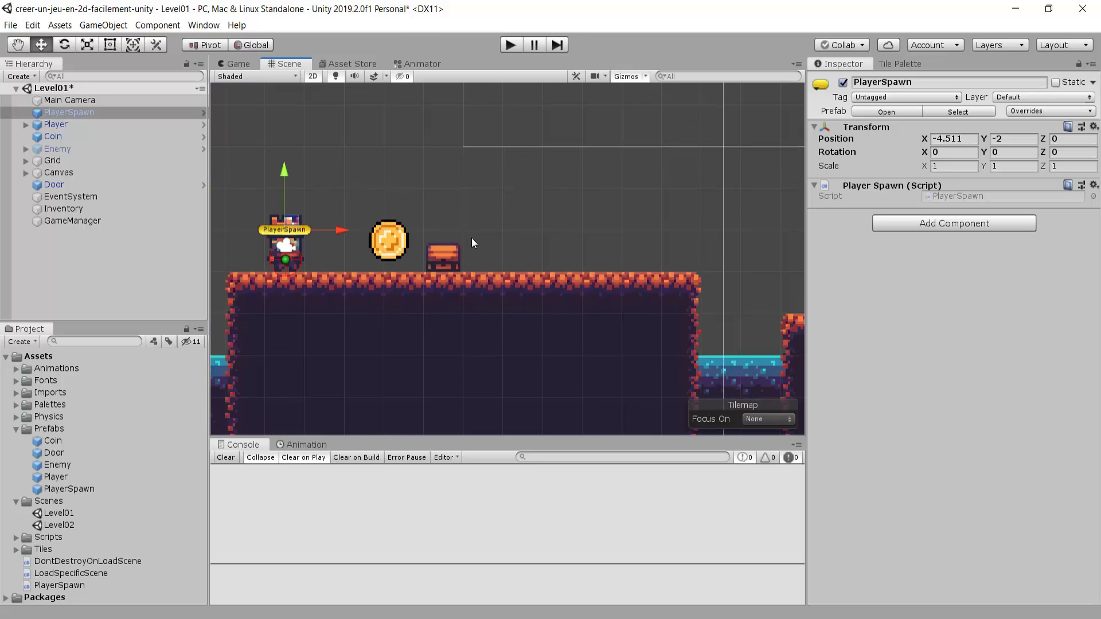
scroll(469, 238, "down", 1)
scroll(470, 239, "down", 1)
middle_click_drag(470, 239, 508, 248)
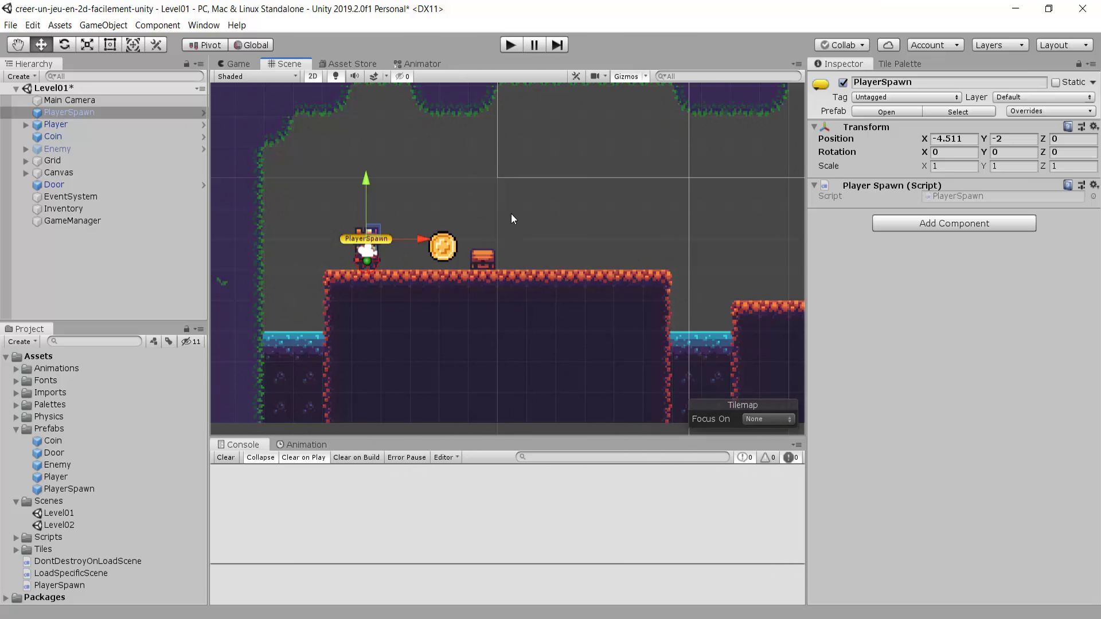
middle_click_drag(614, 209, 599, 168)
scroll(400, 292, "up", 1)
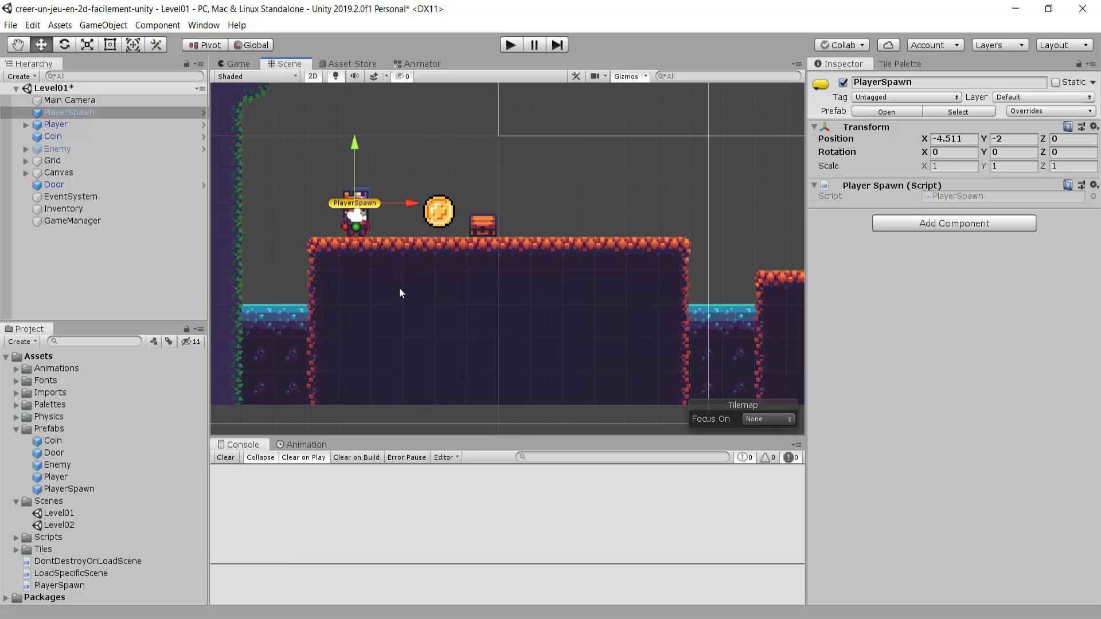
middle_click_drag(416, 244, 480, 219)
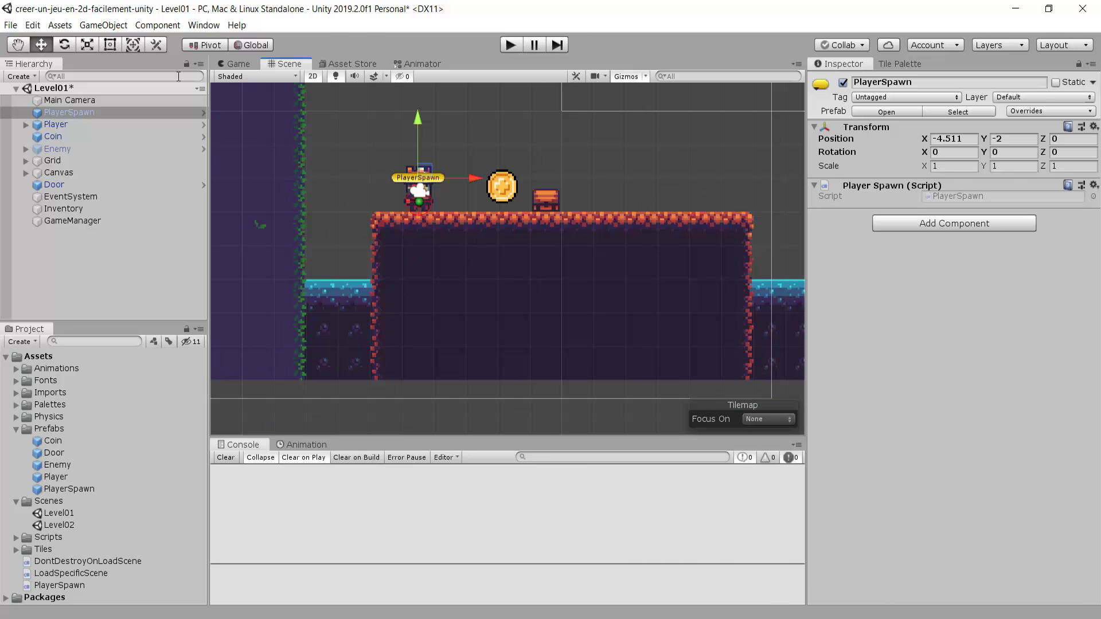
Create an empty GameObject with Position Z 0 and focus the view on it.
left_click(104, 26)
left_click(122, 41)
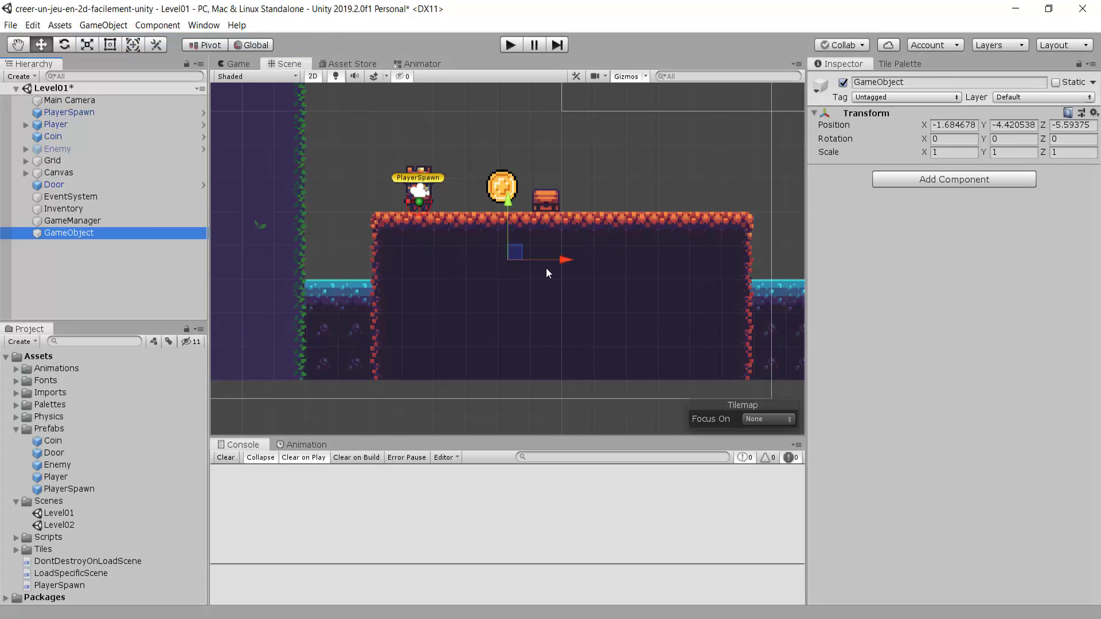
scroll(549, 267, "up", 2)
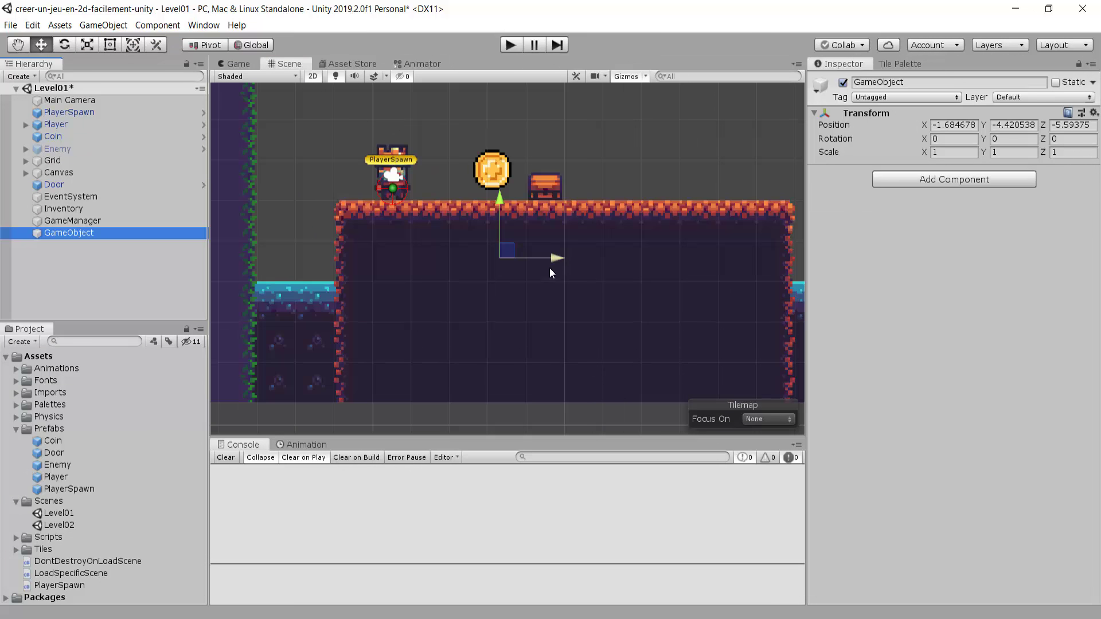
left_click(1068, 124)
type("0")
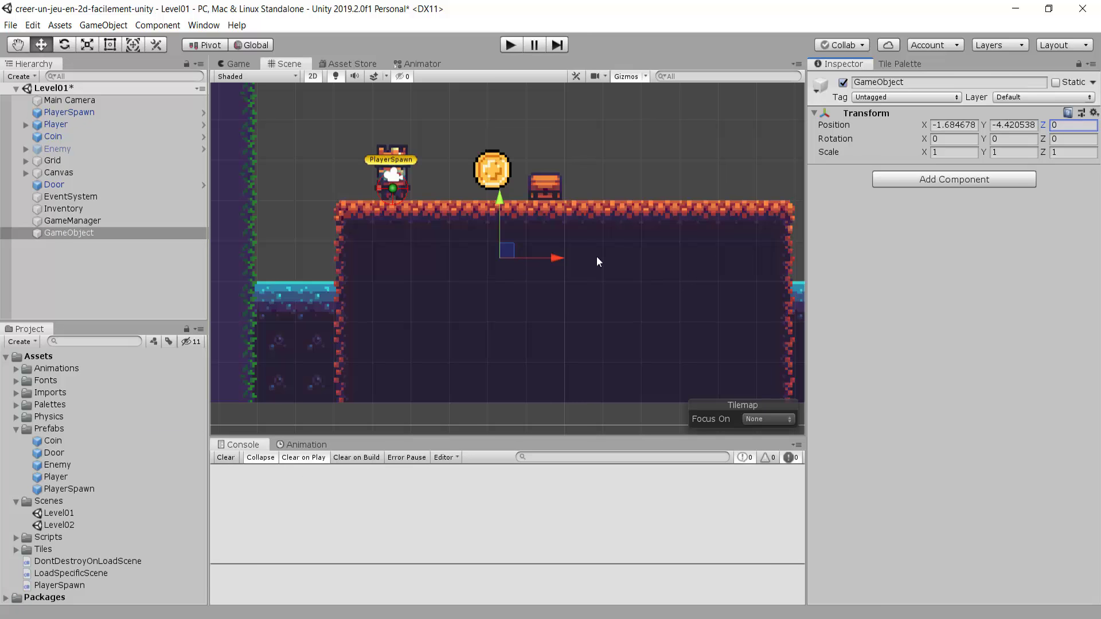
double_click(124, 233)
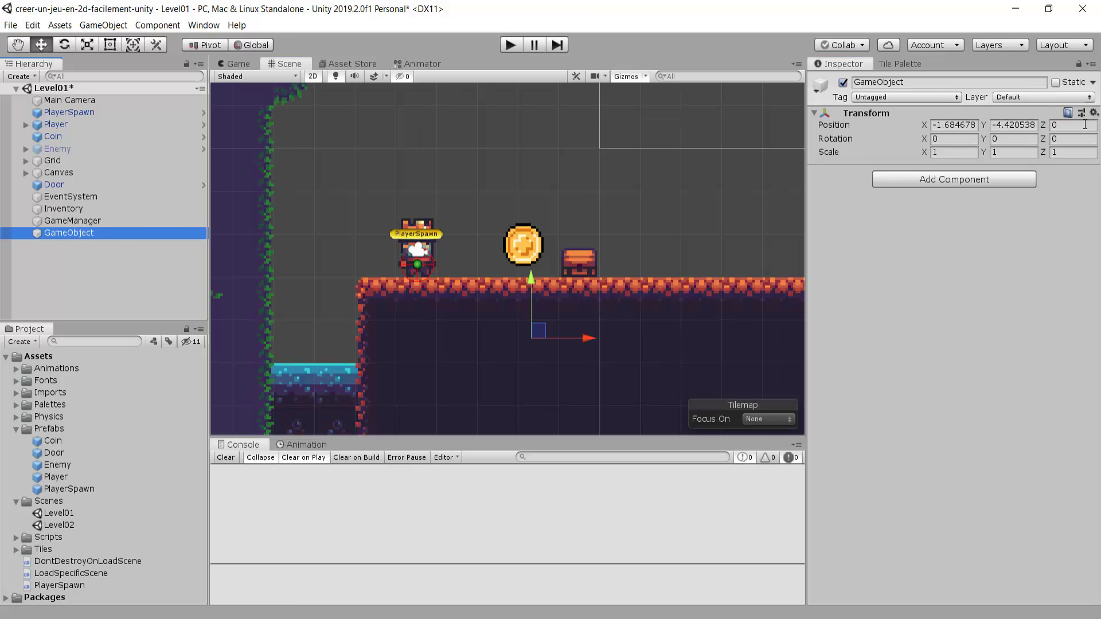
Rename the object to DeathZone and give it an orange scene label.
left_click(892, 84)
type("Dea")
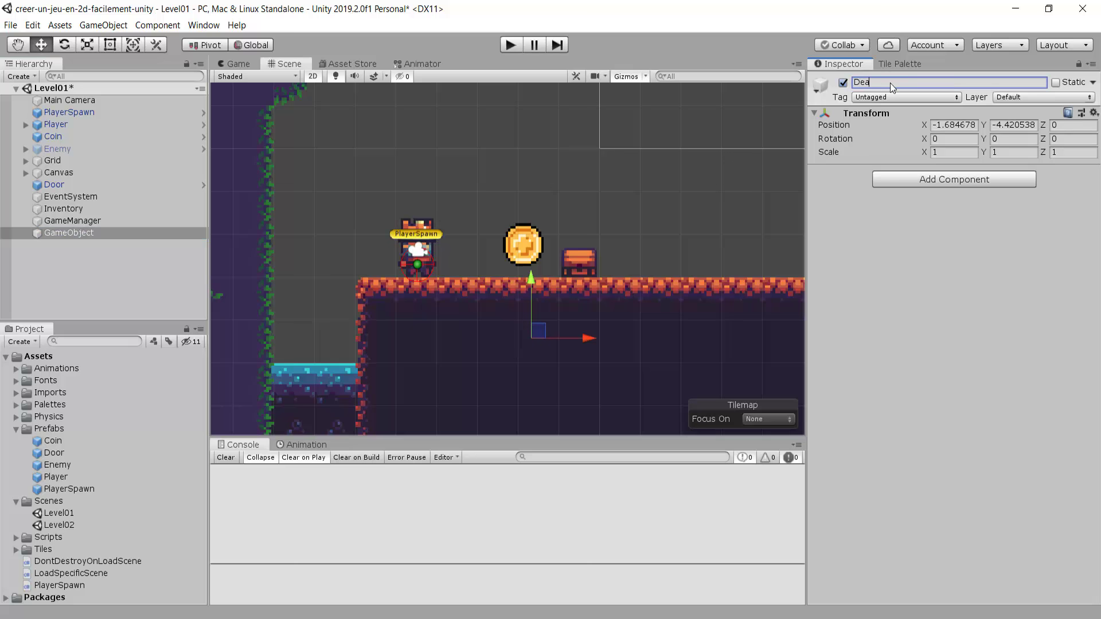
type("thZone")
key("Return")
left_click(816, 90)
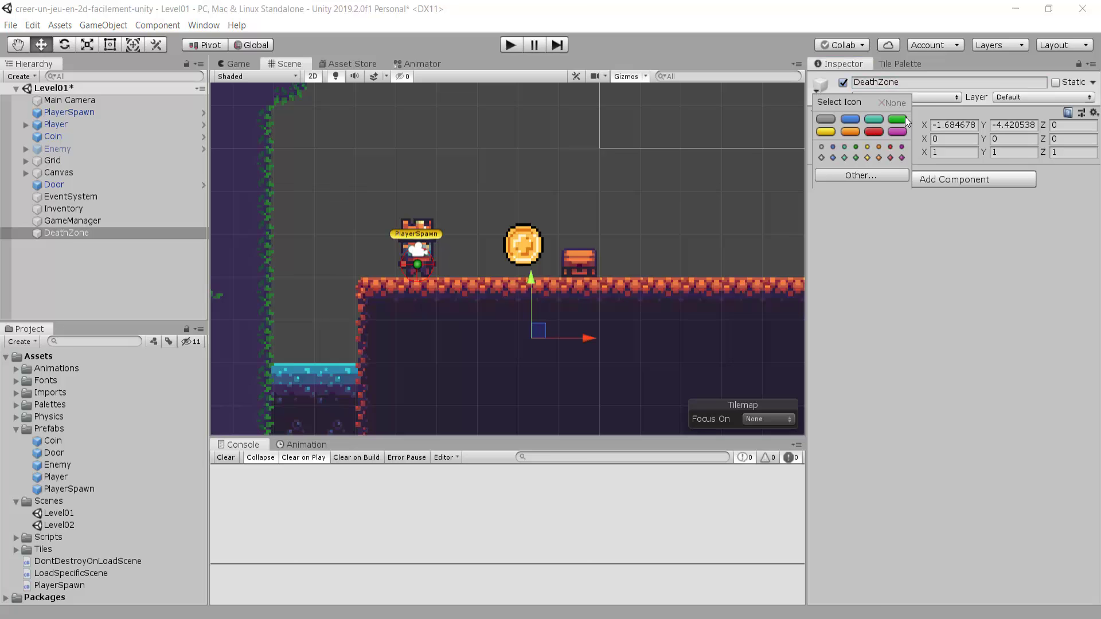
left_click(851, 132)
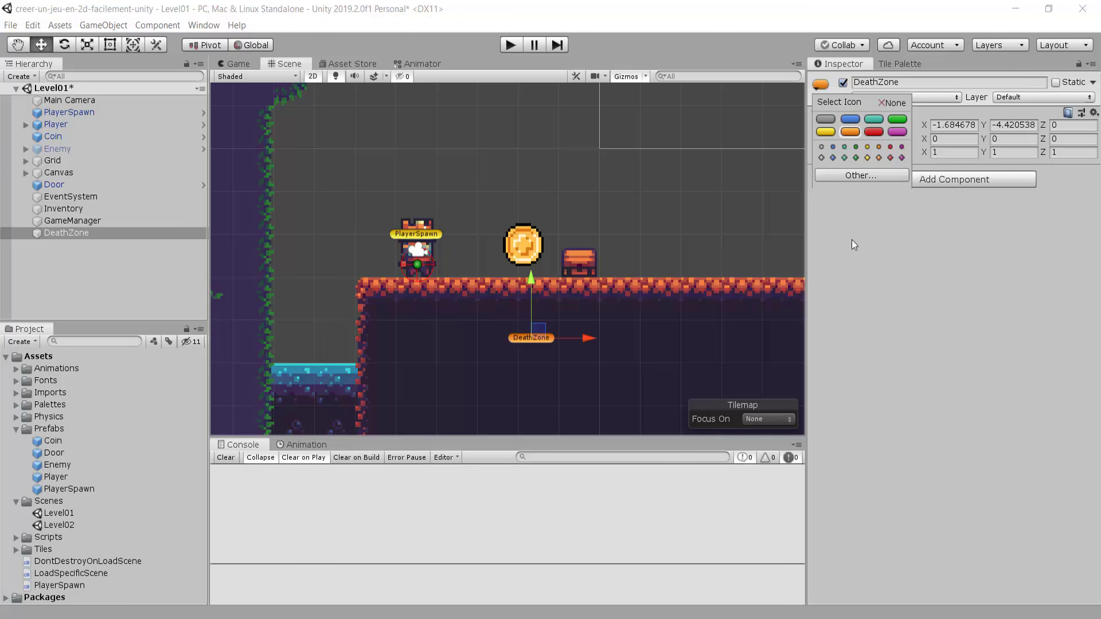
middle_click_drag(532, 363, 528, 303)
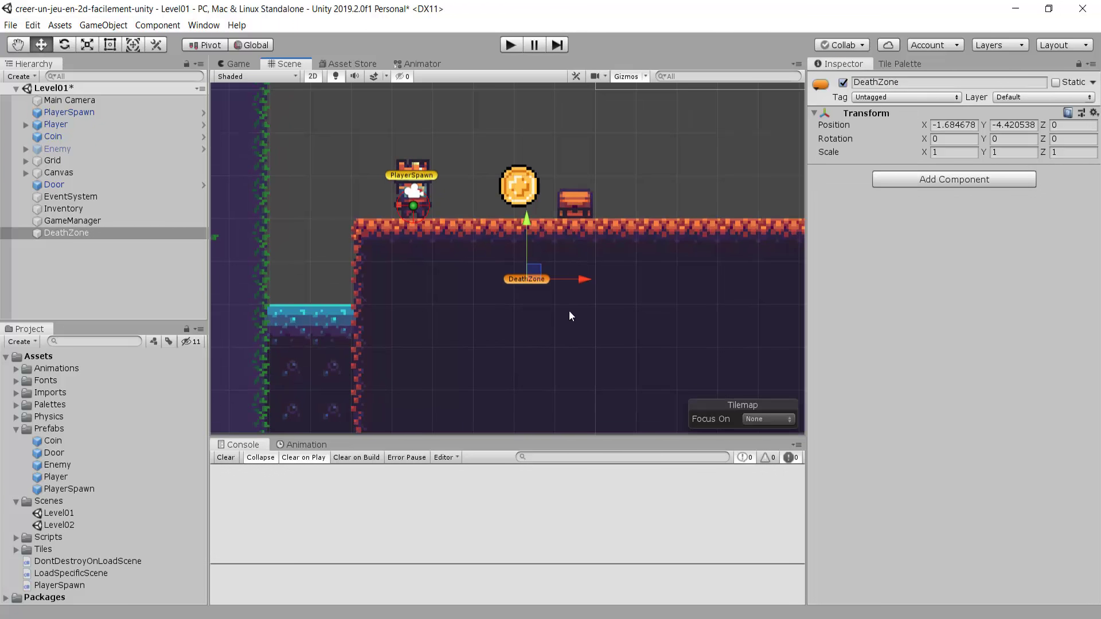
middle_click_drag(560, 270, 535, 247)
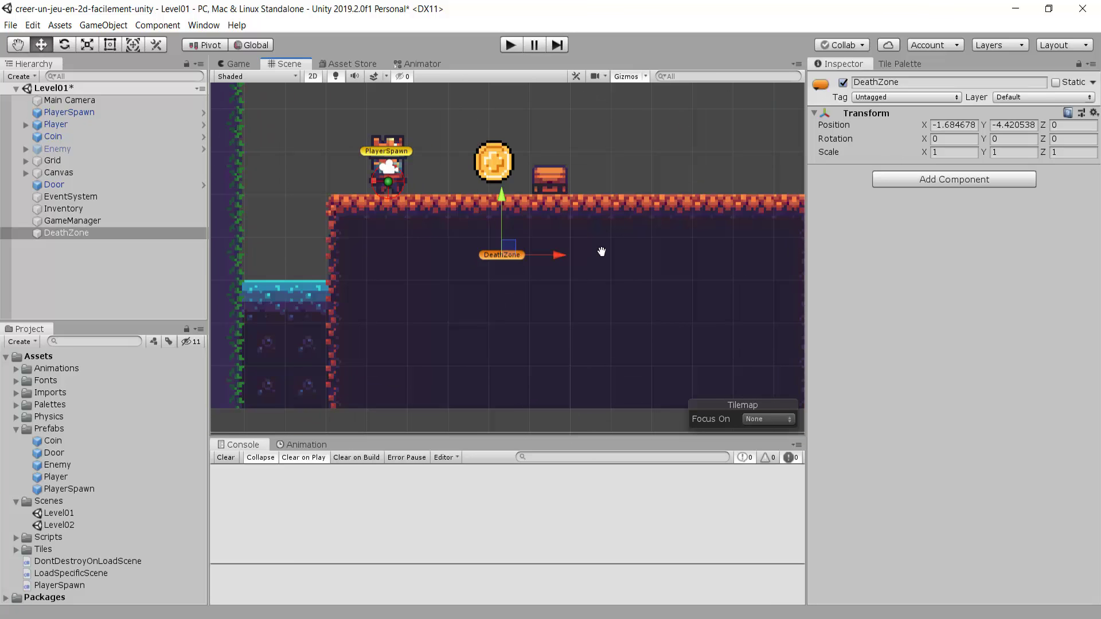
middle_click_drag(601, 252, 642, 258)
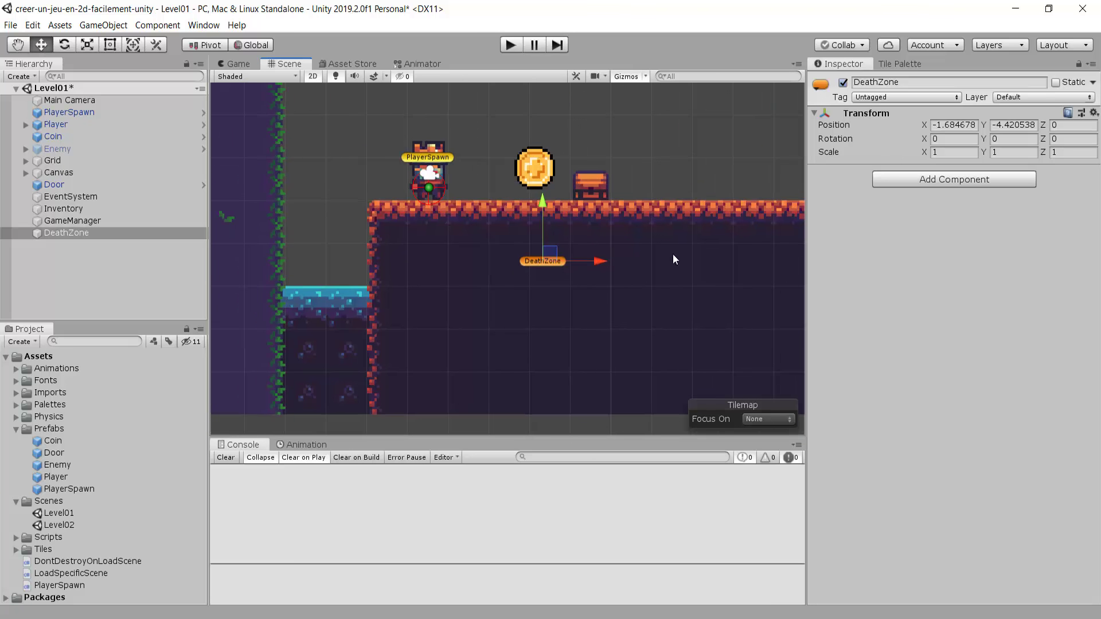
Add a Box Collider 2D to DeathZone and move it into the left water pit.
left_click(941, 178)
type("colli")
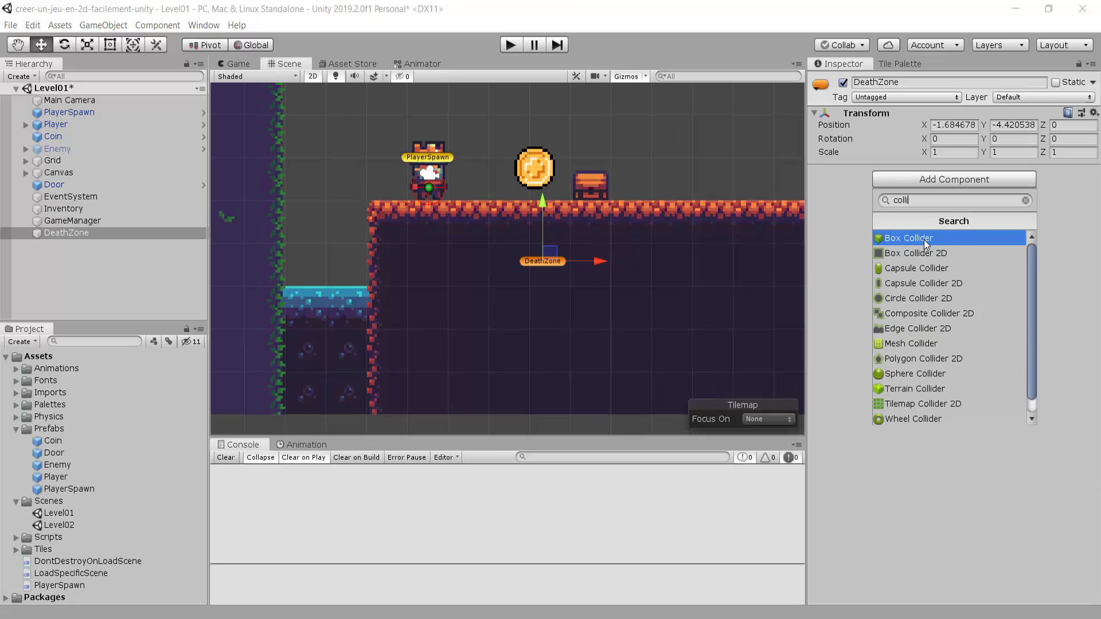
left_click(920, 254)
middle_click_drag(618, 305, 628, 274)
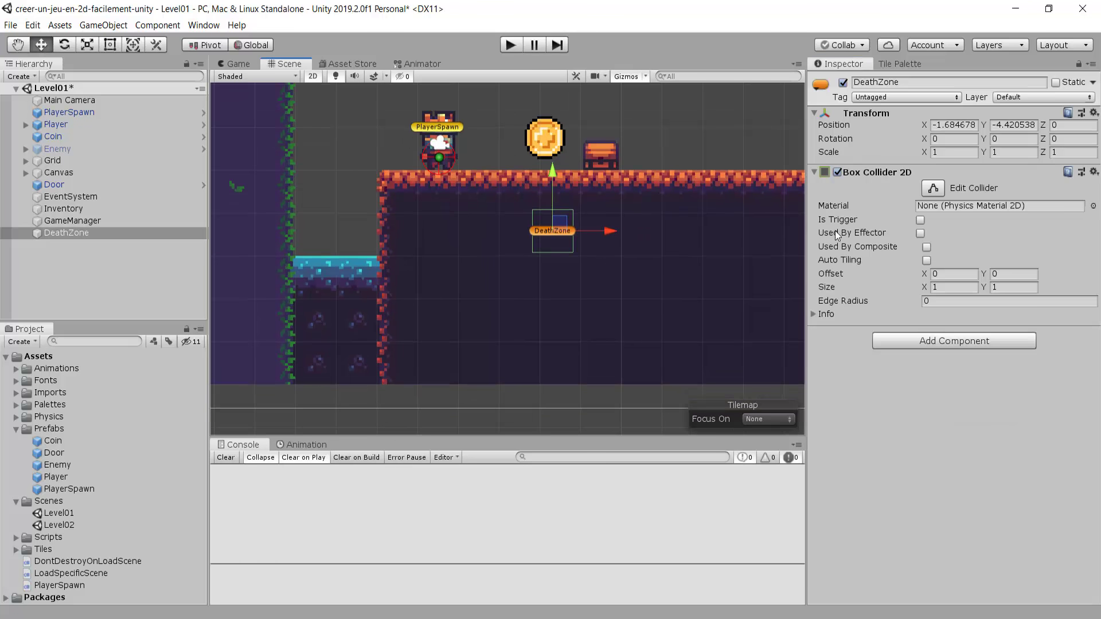
scroll(624, 255, "down", 2)
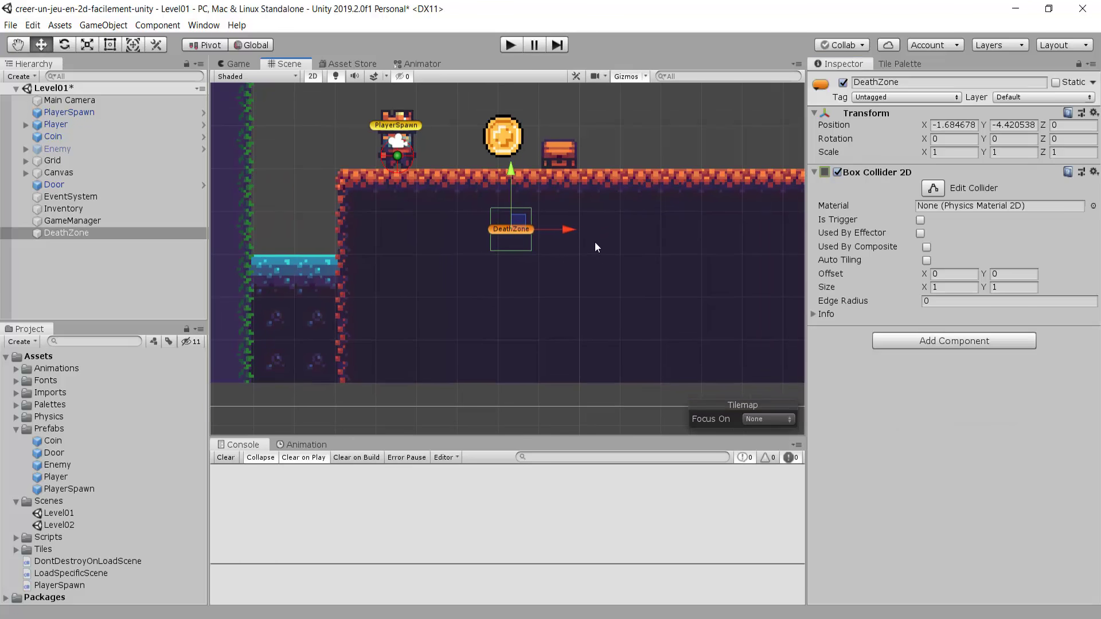
scroll(647, 250, "down", 2)
middle_click_drag(578, 245, 521, 267)
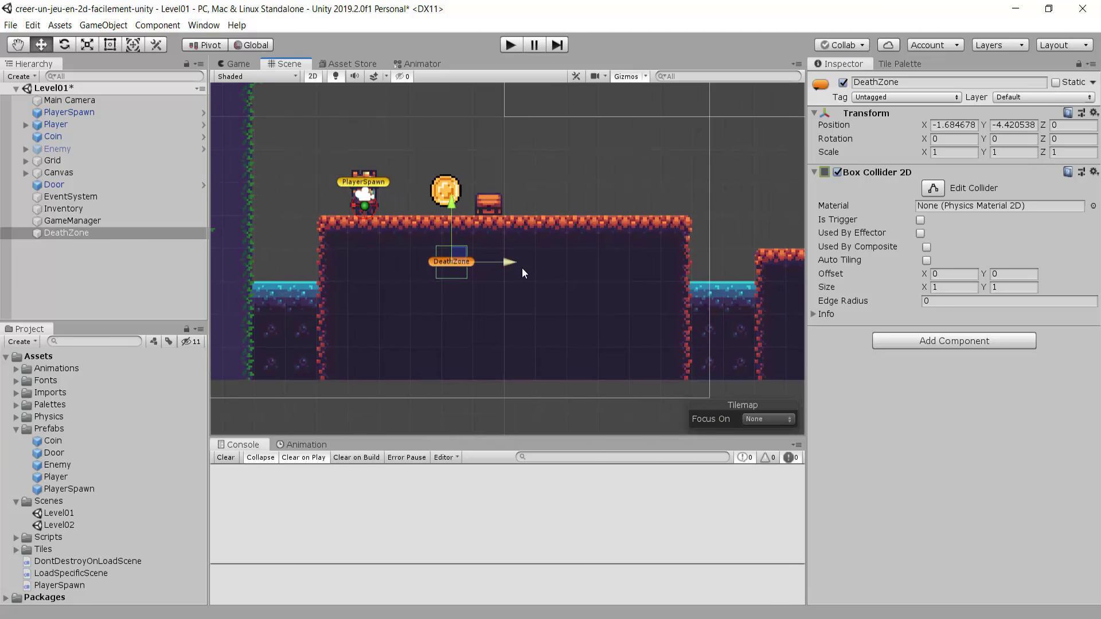
left_click_drag(466, 260, 534, 327)
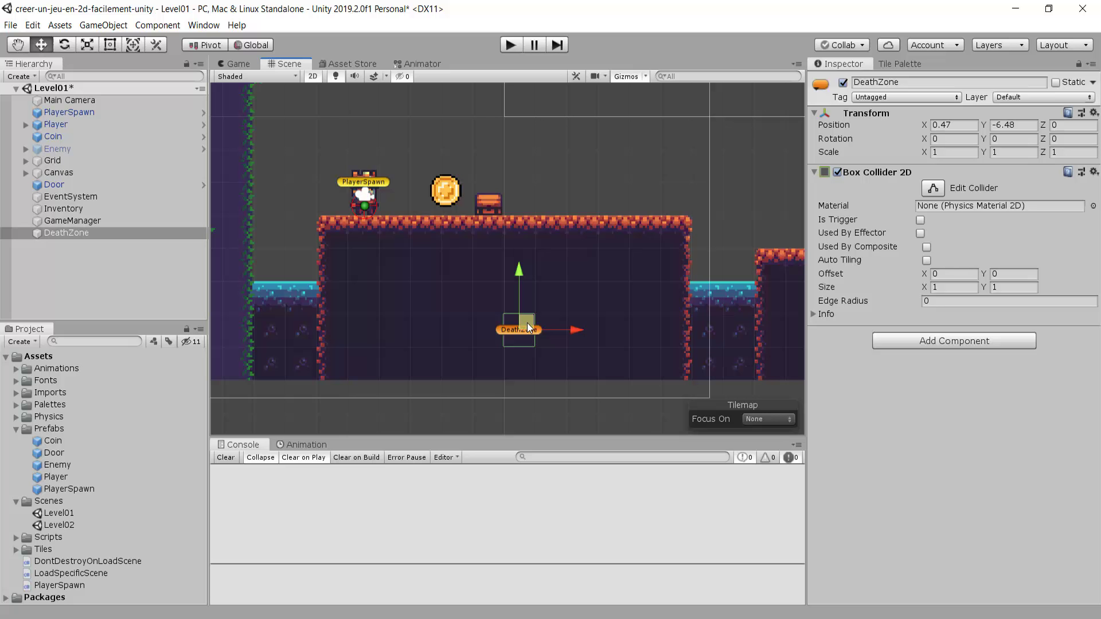
left_click_drag(528, 322, 263, 322)
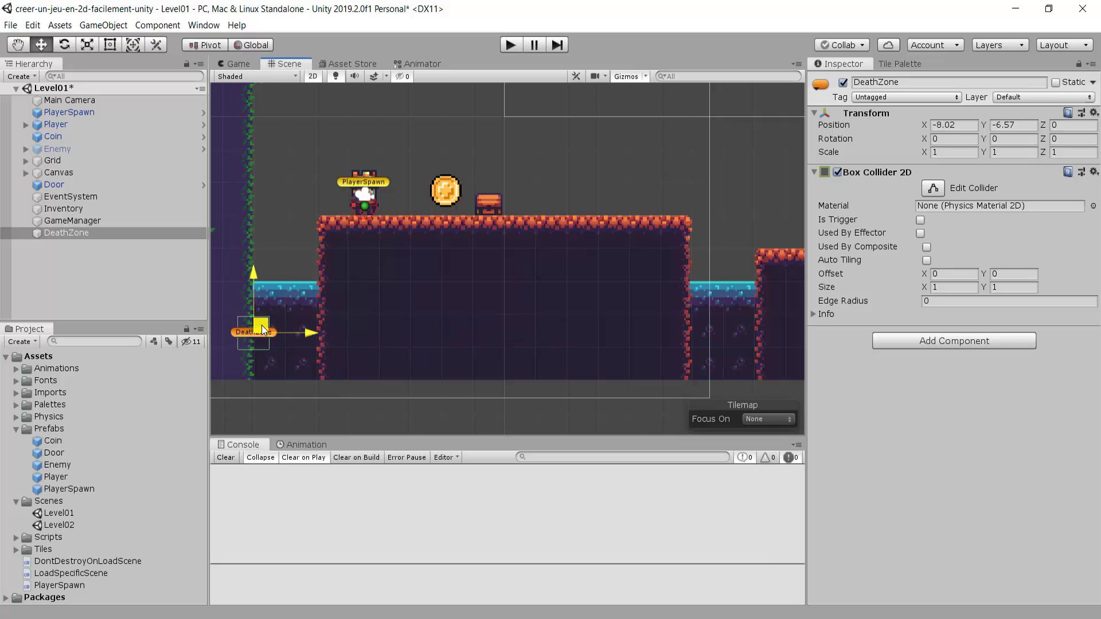
Resize the collider to about 3.02 × 2.51 so it covers only the left pit.
left_click(933, 188)
left_click_drag(269, 330, 768, 330)
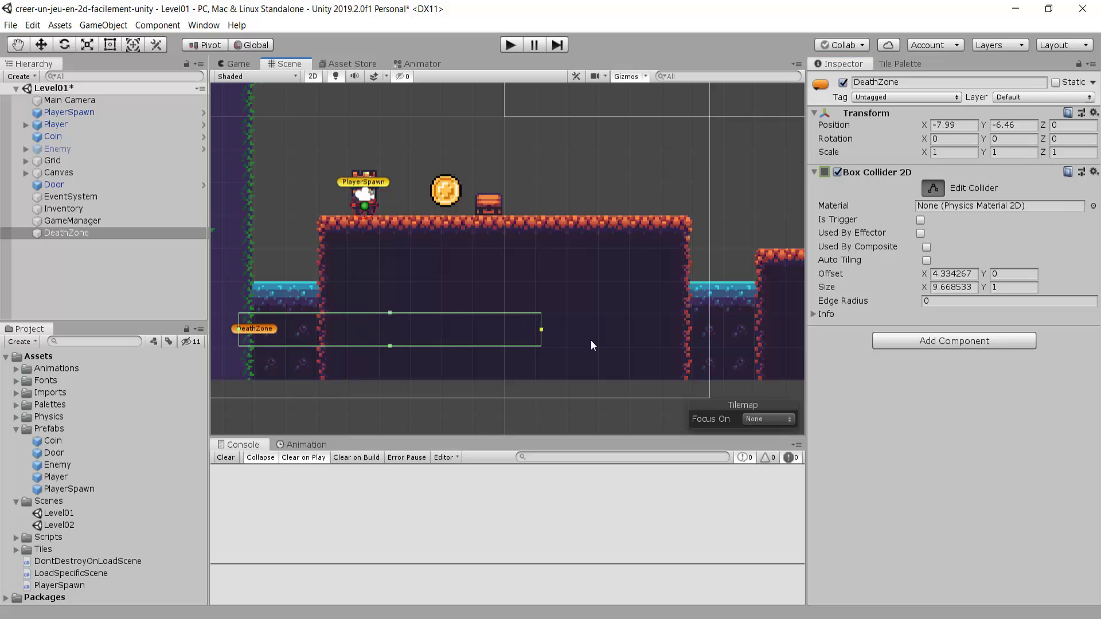
left_click_drag(503, 346, 497, 395)
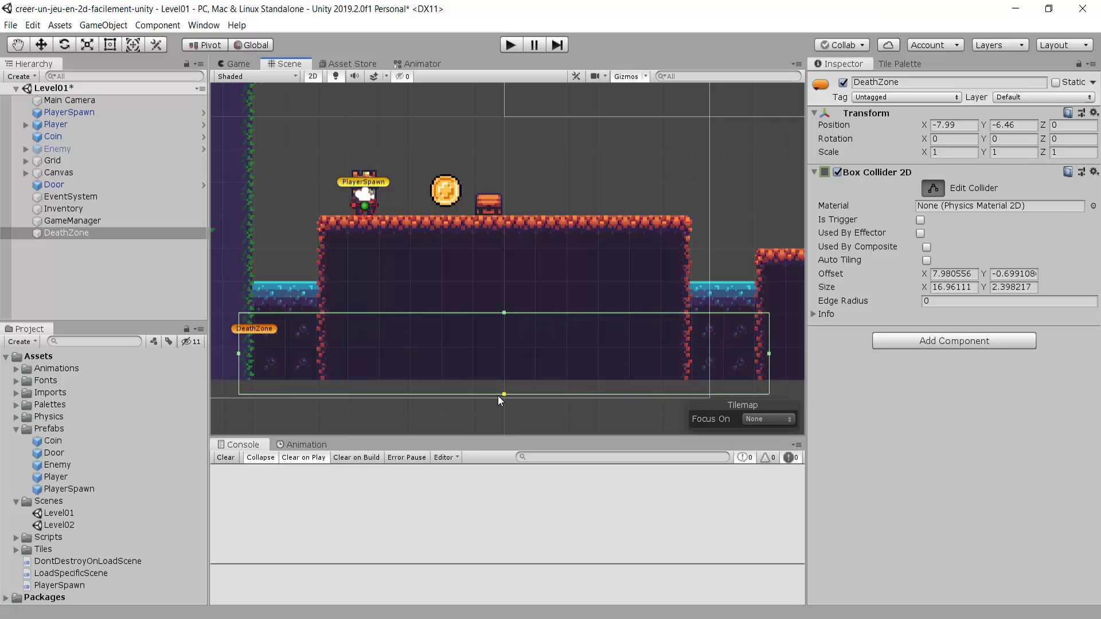
scroll(310, 287, "down", 2)
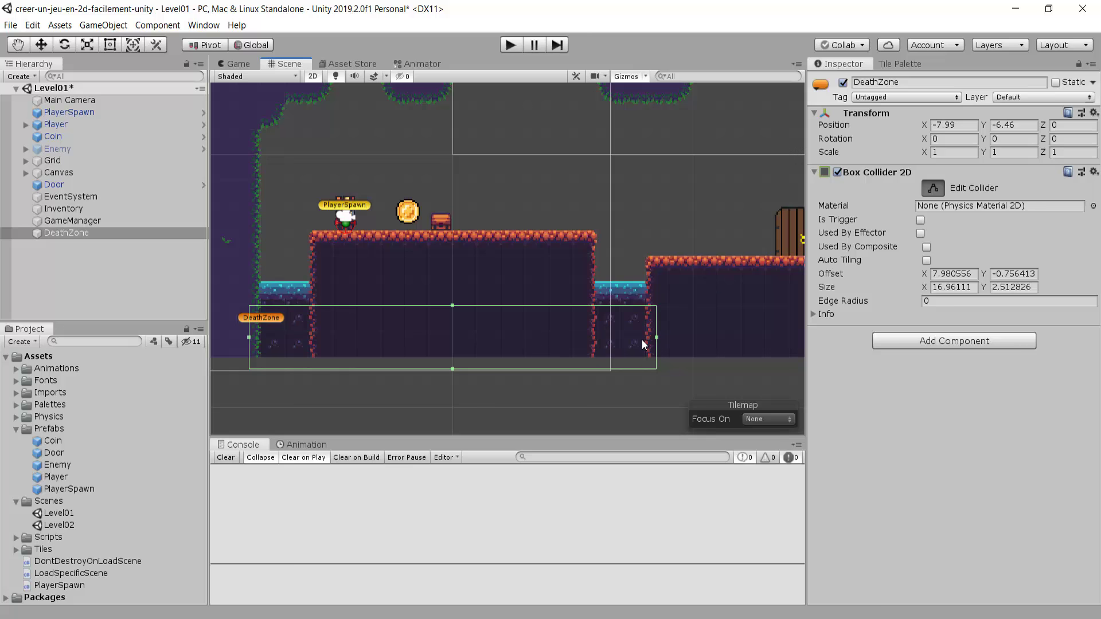
scroll(437, 329, "up", 1)
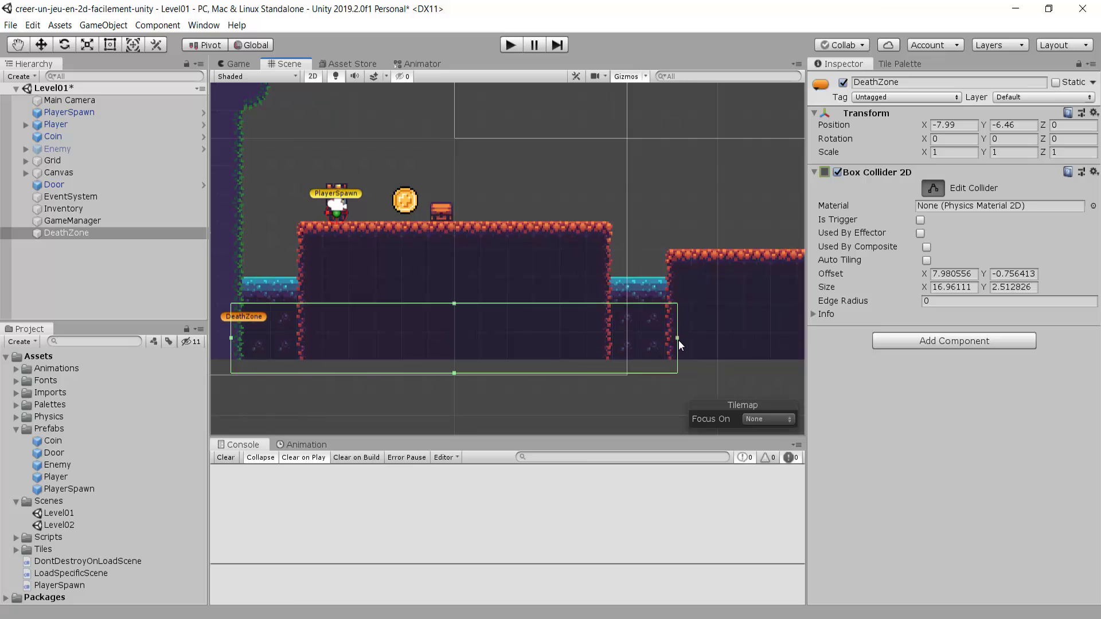
left_click_drag(677, 338, 310, 337)
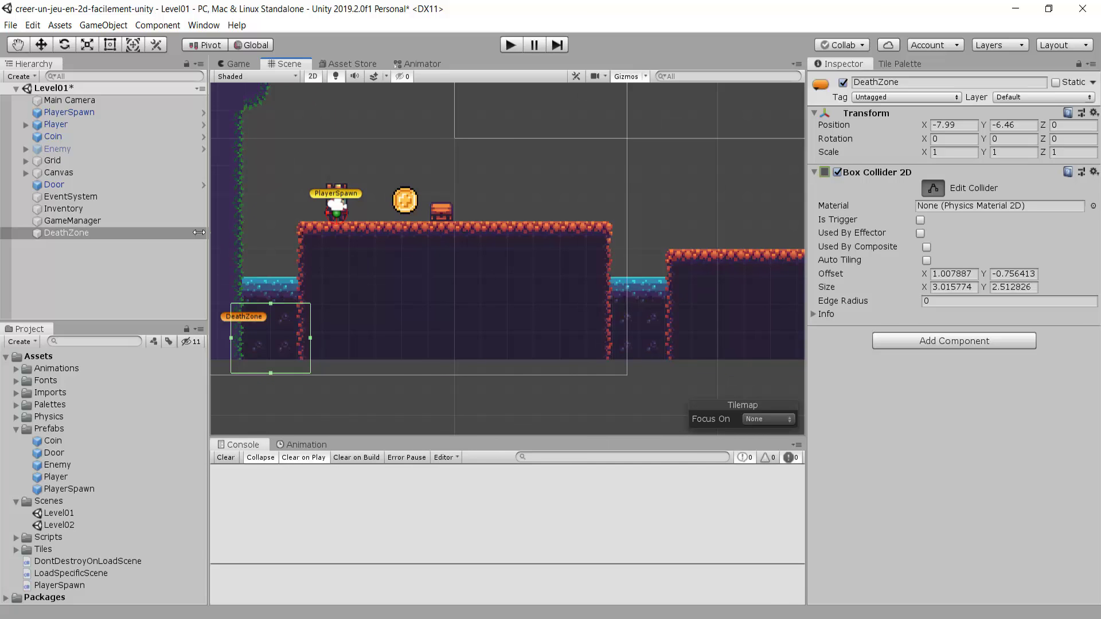
left_click(69, 237)
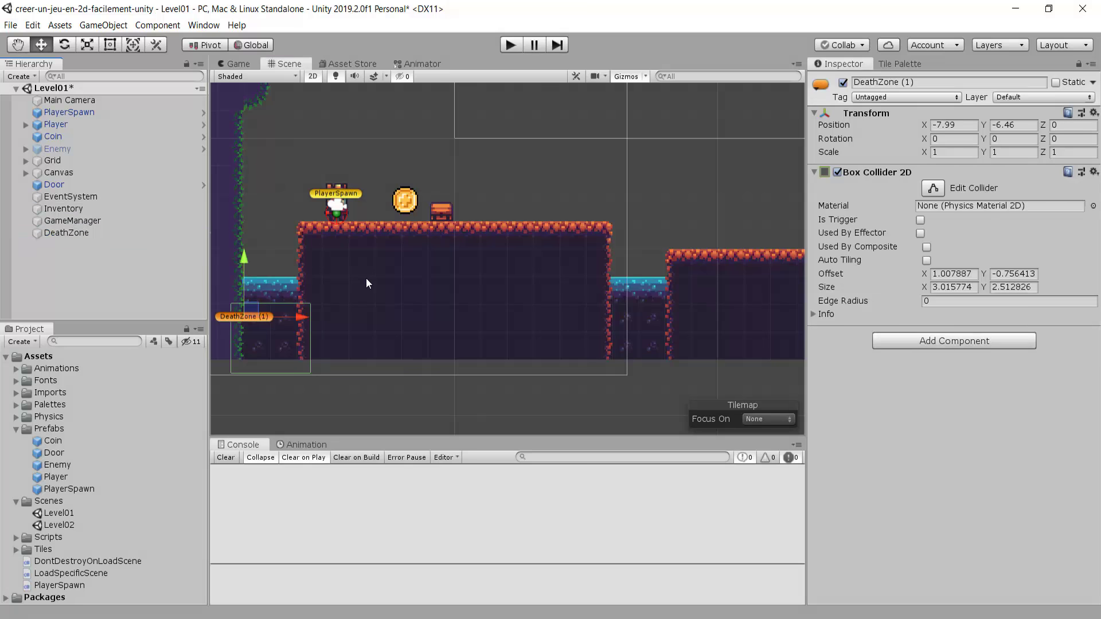
key("ctrl+d")
left_click_drag(301, 318, 672, 353)
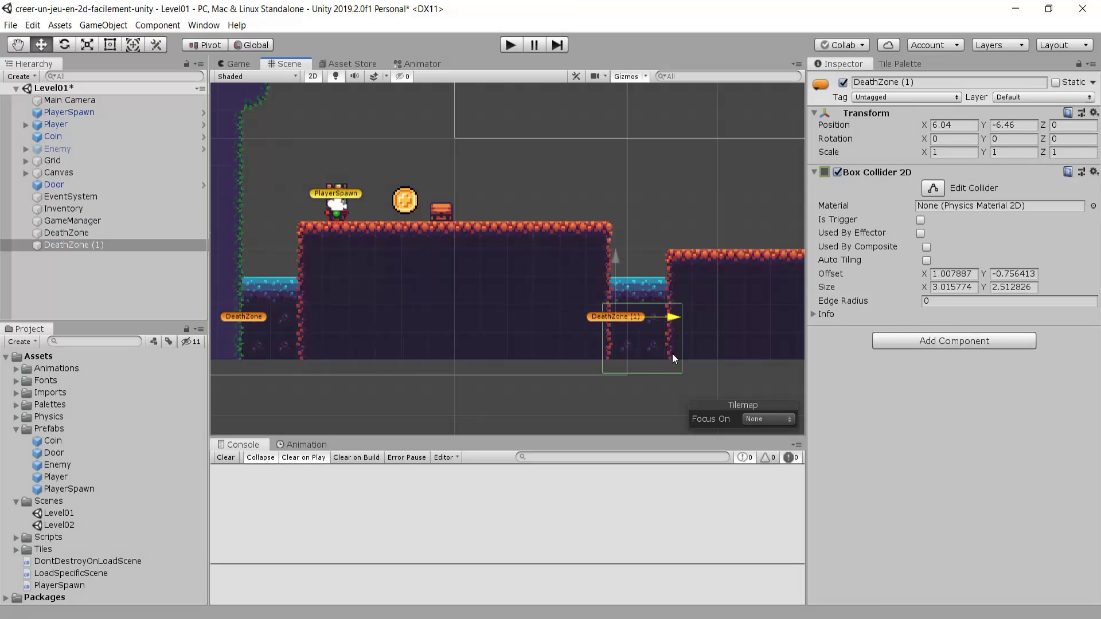
left_click(66, 232, "ctrl")
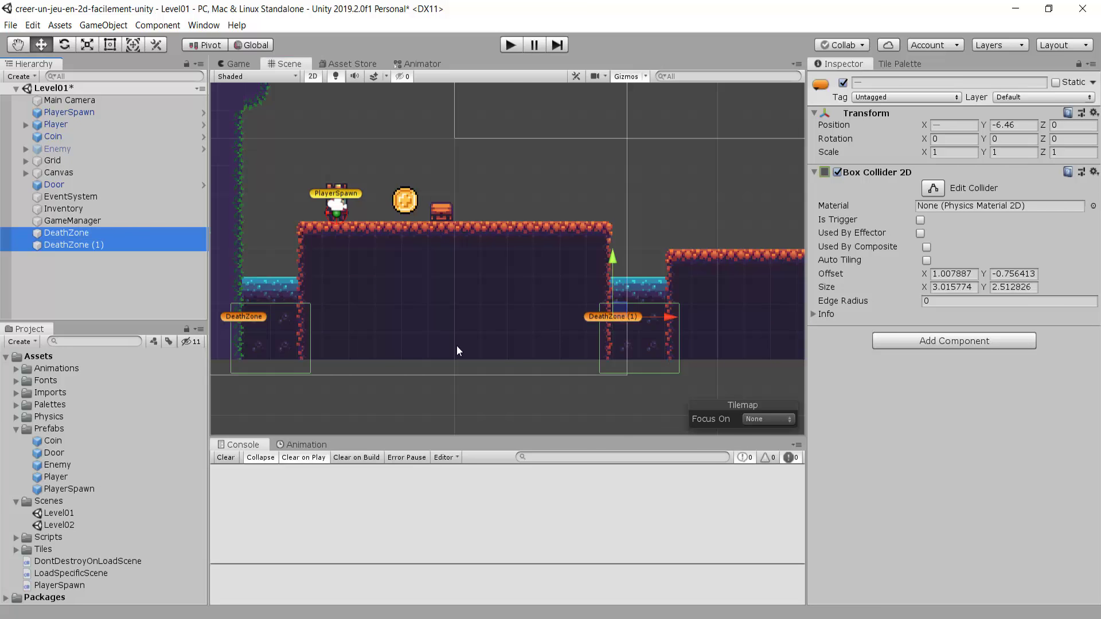
middle_click_drag(390, 331, 422, 342)
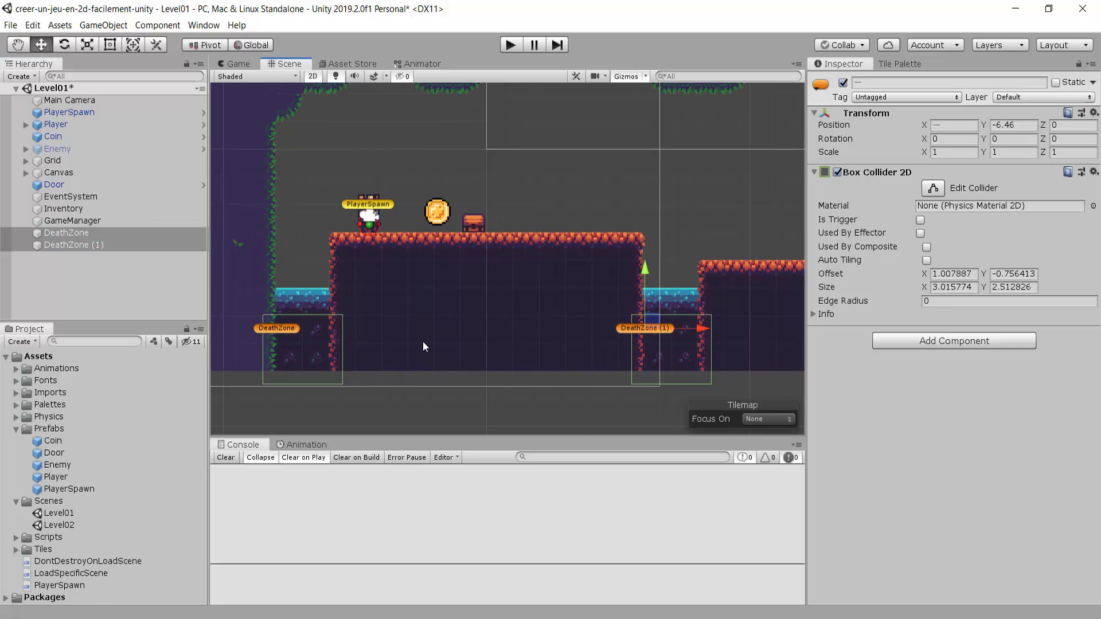
left_click(83, 246)
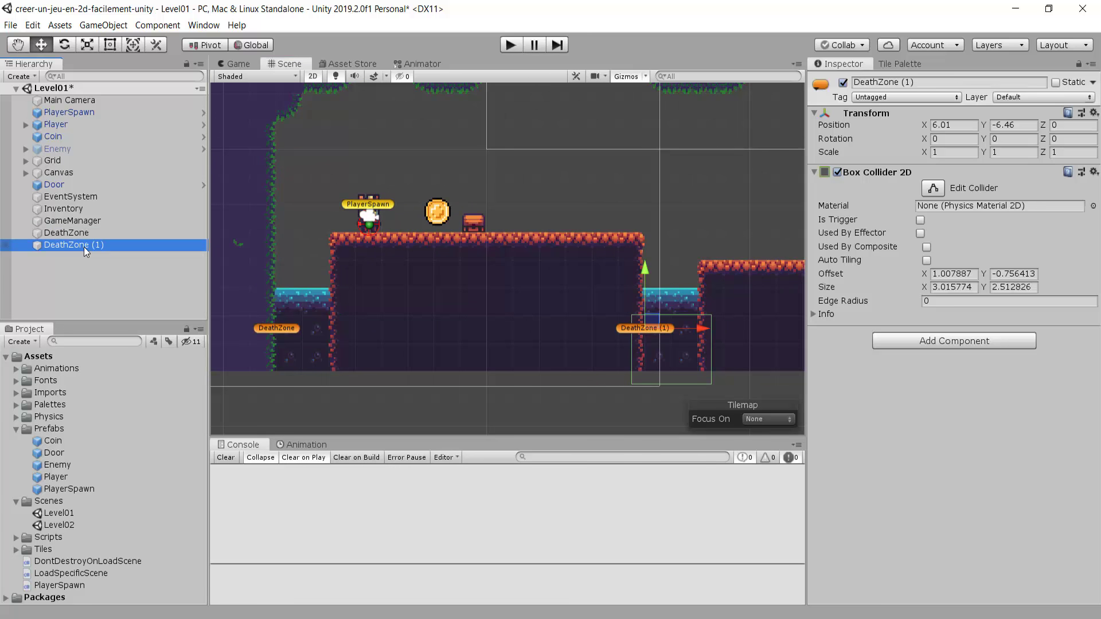
key("Delete")
scroll(493, 301, "down", 3)
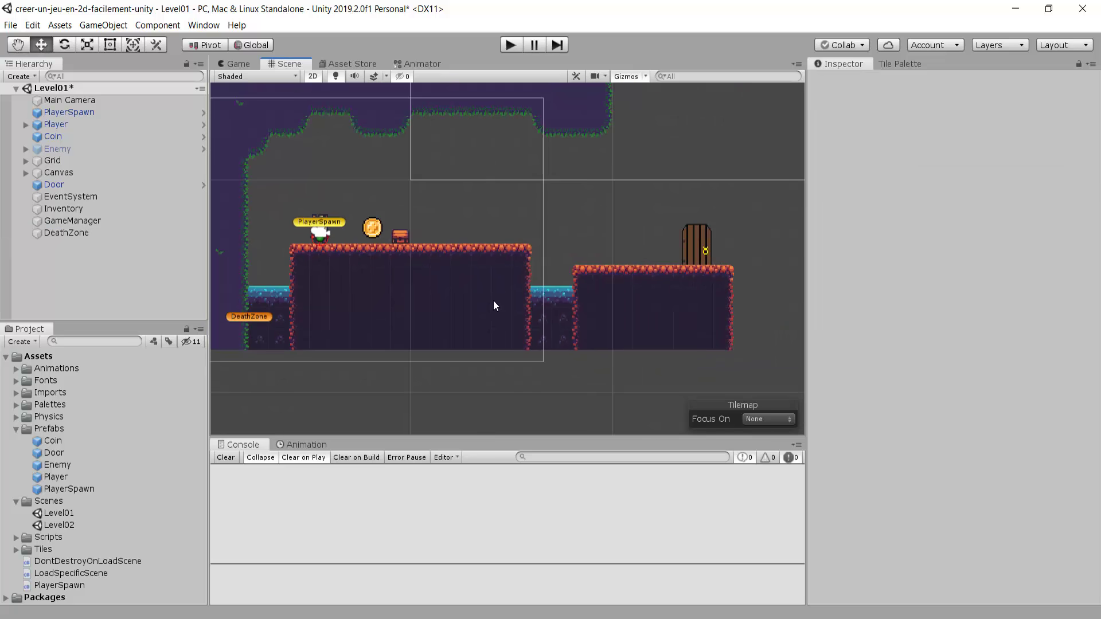
Stretch DeathZone's collider beneath the whole level to 38.57872 × 2.512826.
left_click(298, 310)
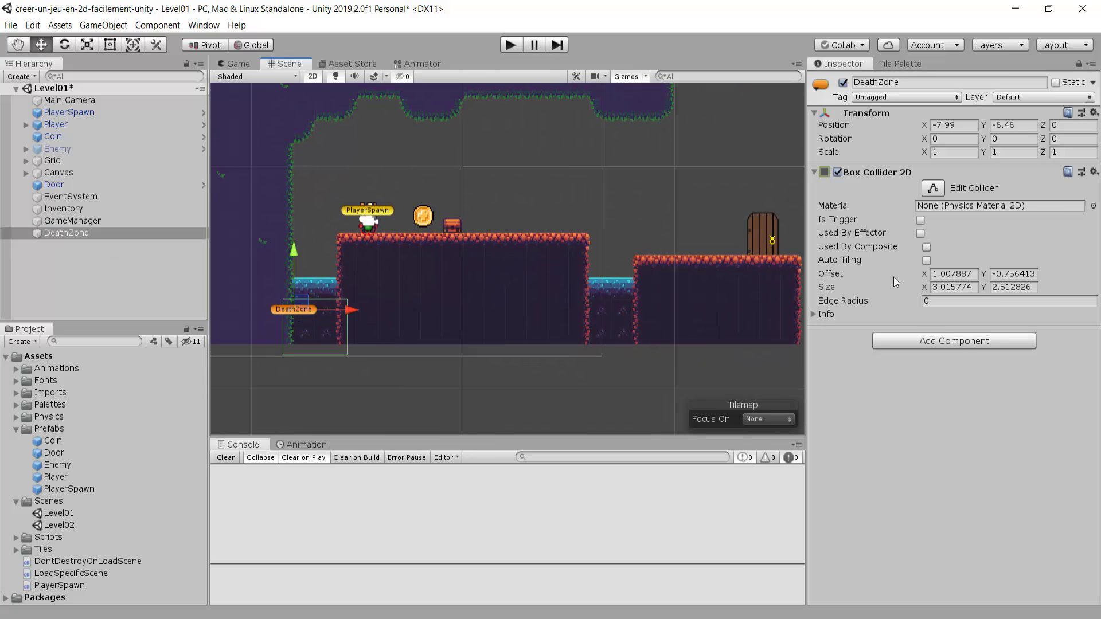
left_click(933, 188)
scroll(415, 330, "down", 1)
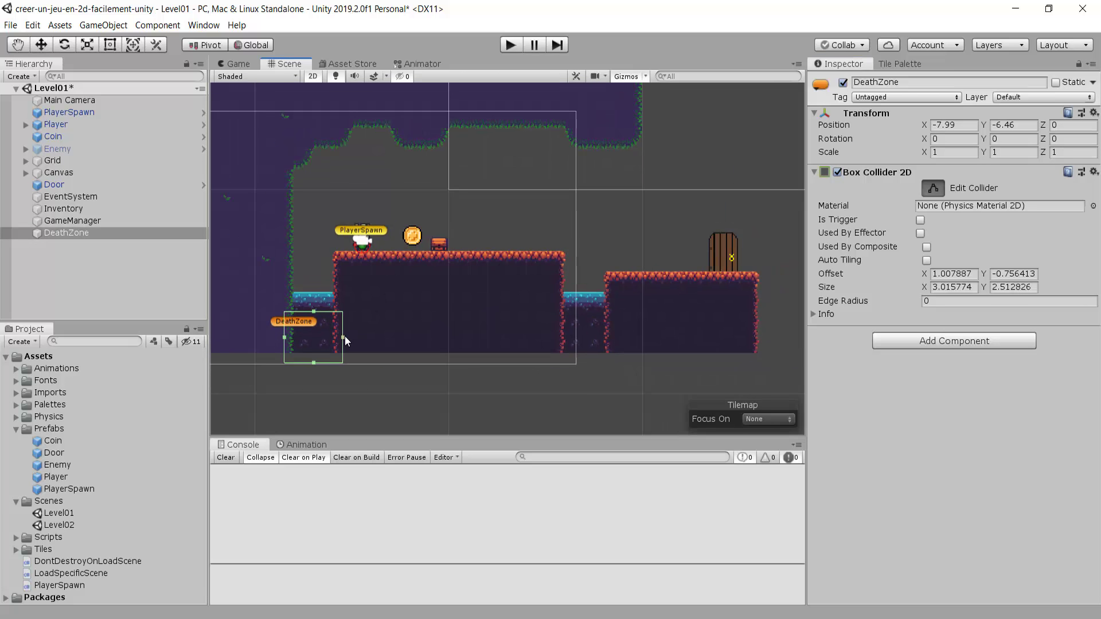
left_click_drag(343, 337, 617, 337)
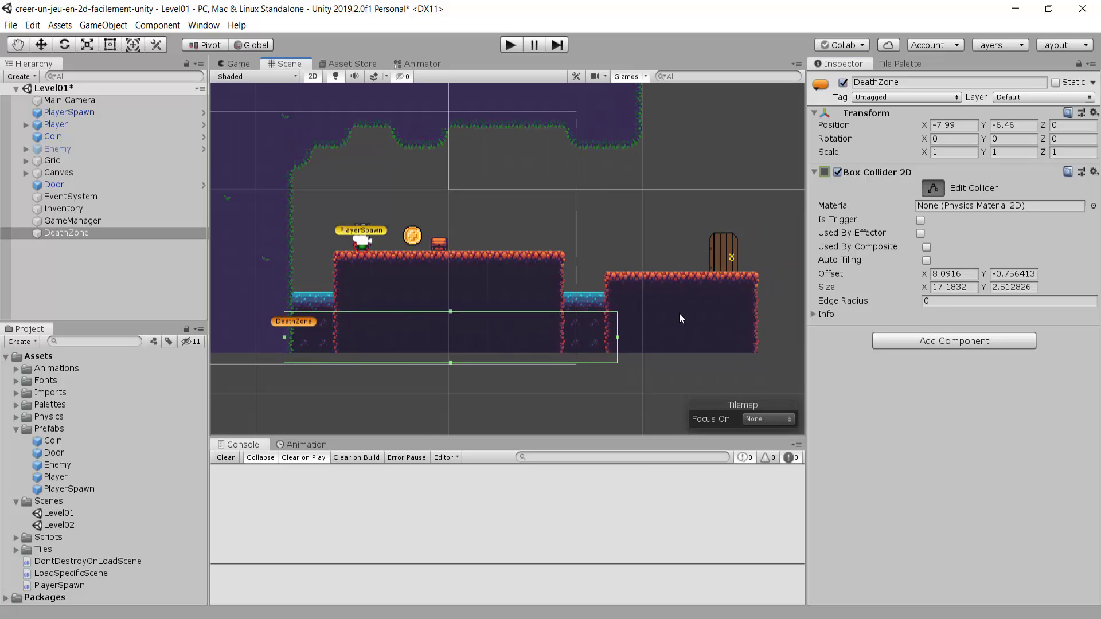
middle_click_drag(681, 318, 601, 286)
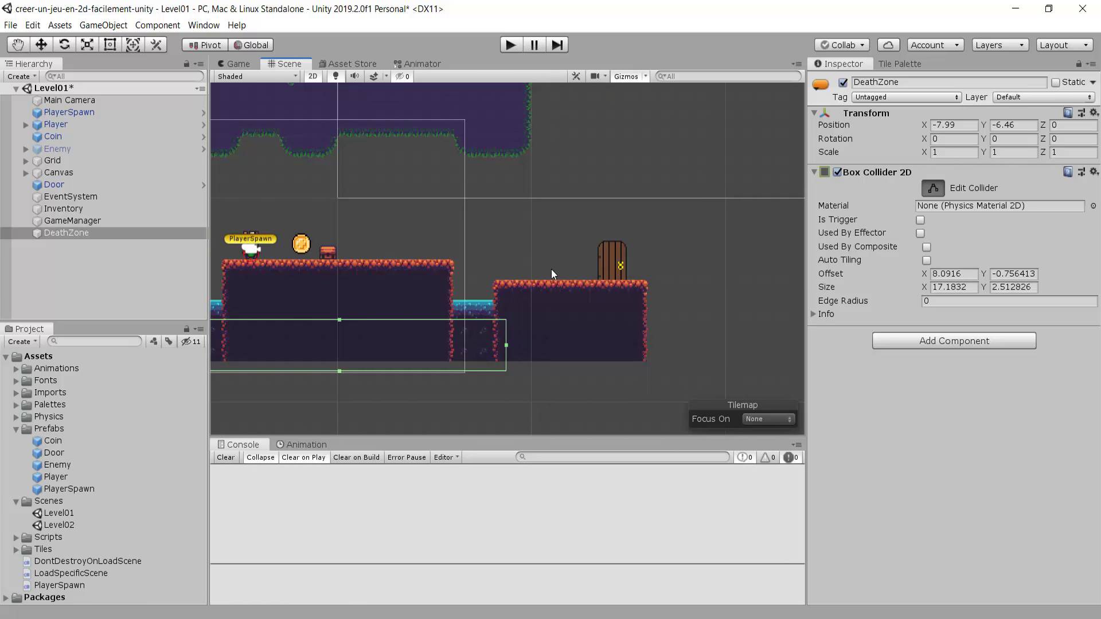
middle_click_drag(686, 308, 619, 294)
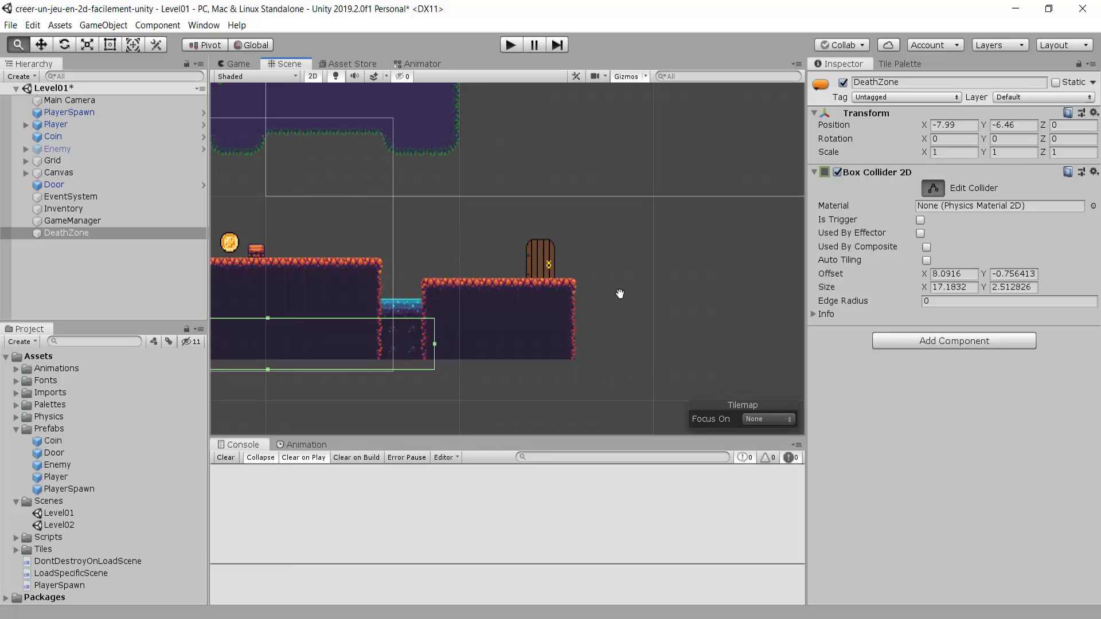
scroll(329, 328, "down", 3)
middle_click_drag(328, 325, 401, 314)
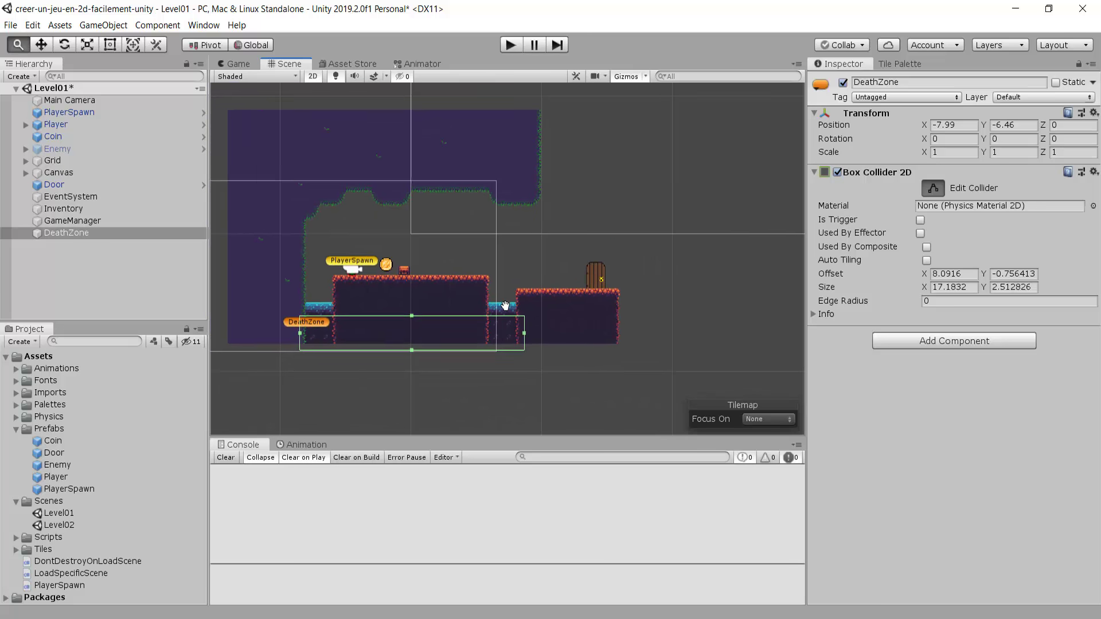
left_click_drag(512, 335, 790, 353)
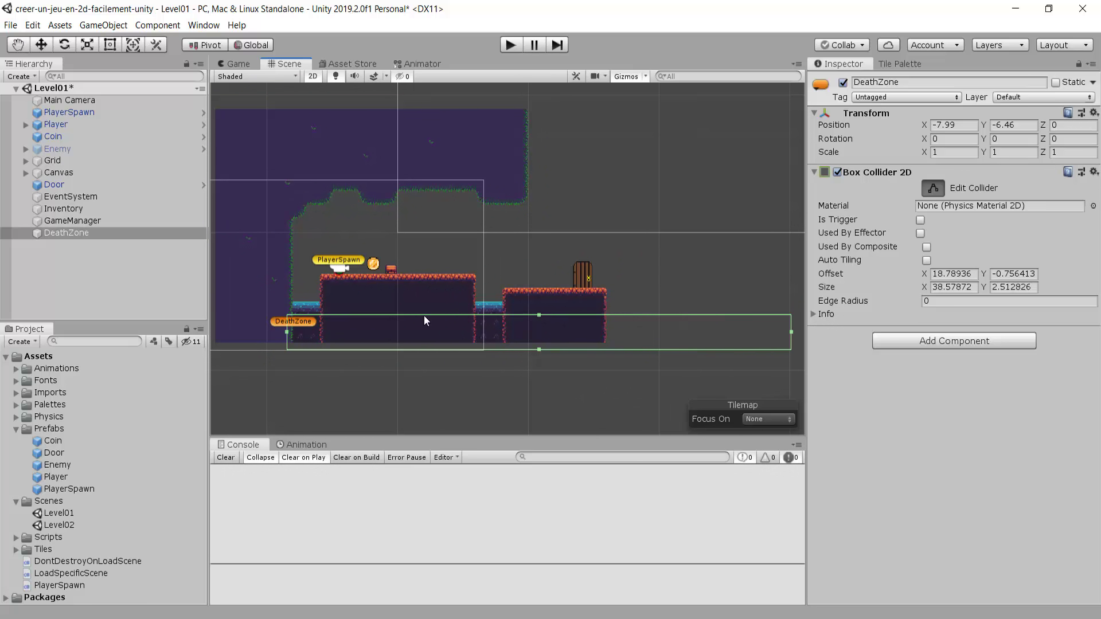
Return to the Move tool and set DeathZone's collider as a trigger.
middle_click_drag(424, 320, 329, 265)
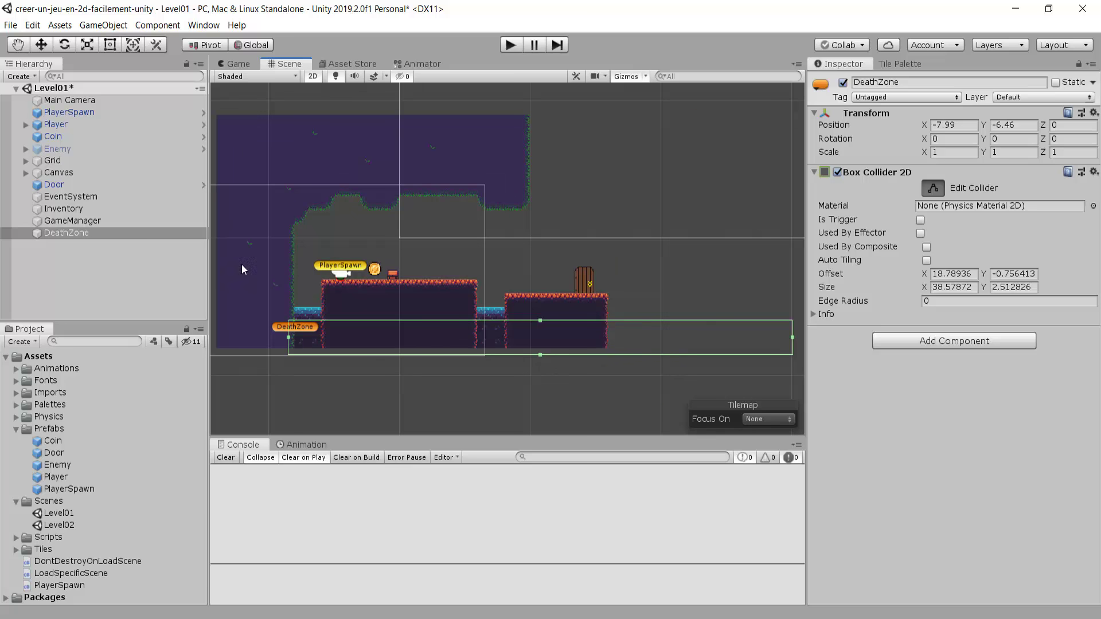
scroll(358, 295, "up", 3)
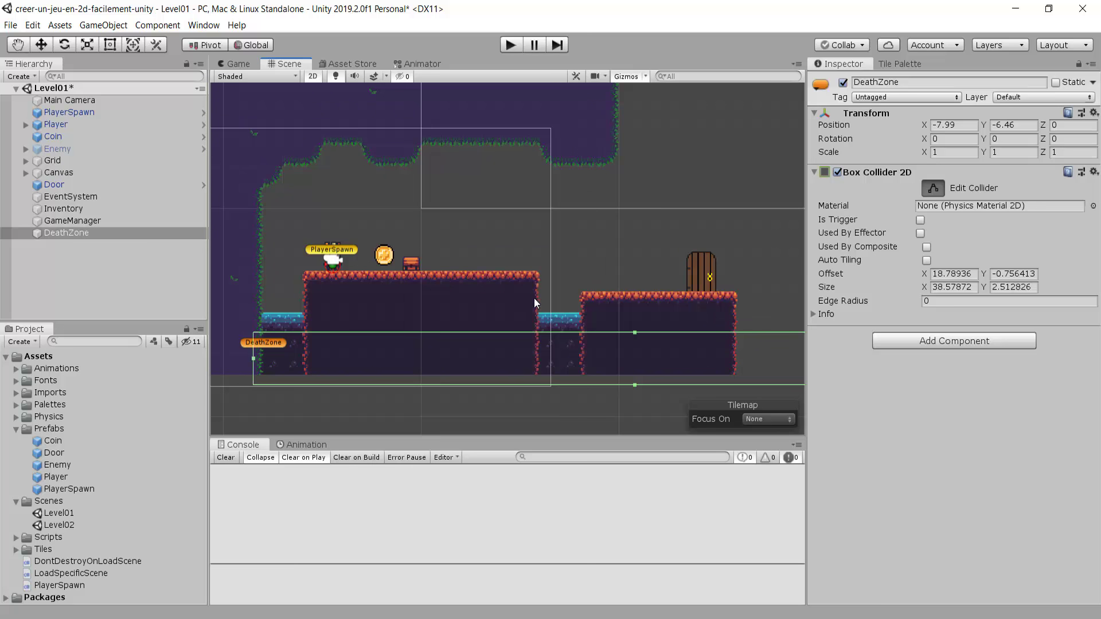
key("w")
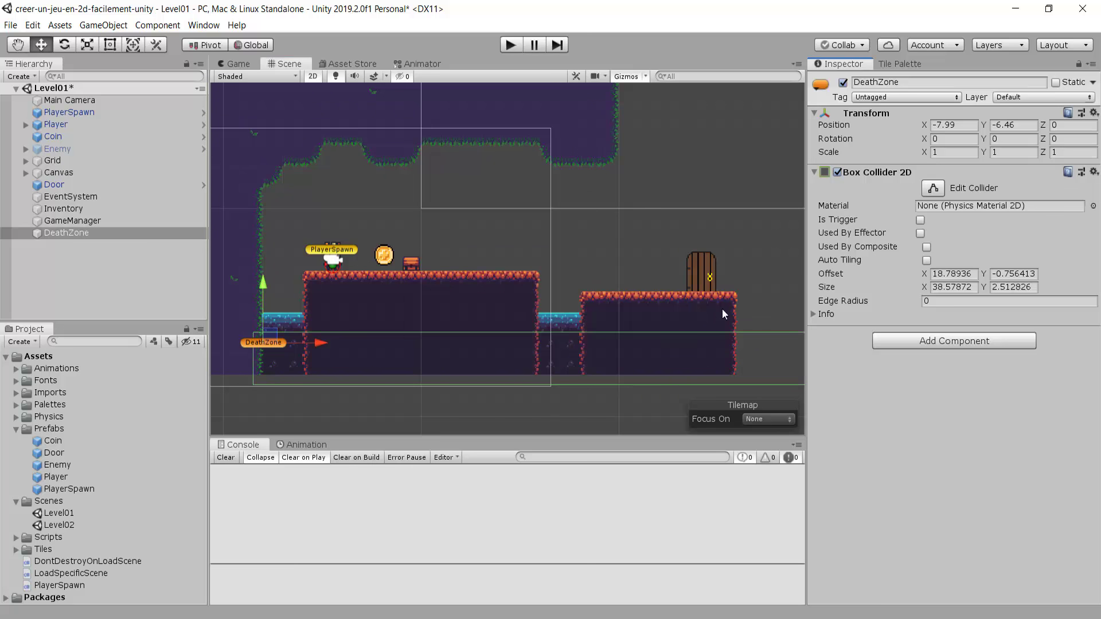
left_click(837, 221)
Create and attach a new DeathZone script, then open it in Visual Studio.
scroll(603, 330, "down", 2)
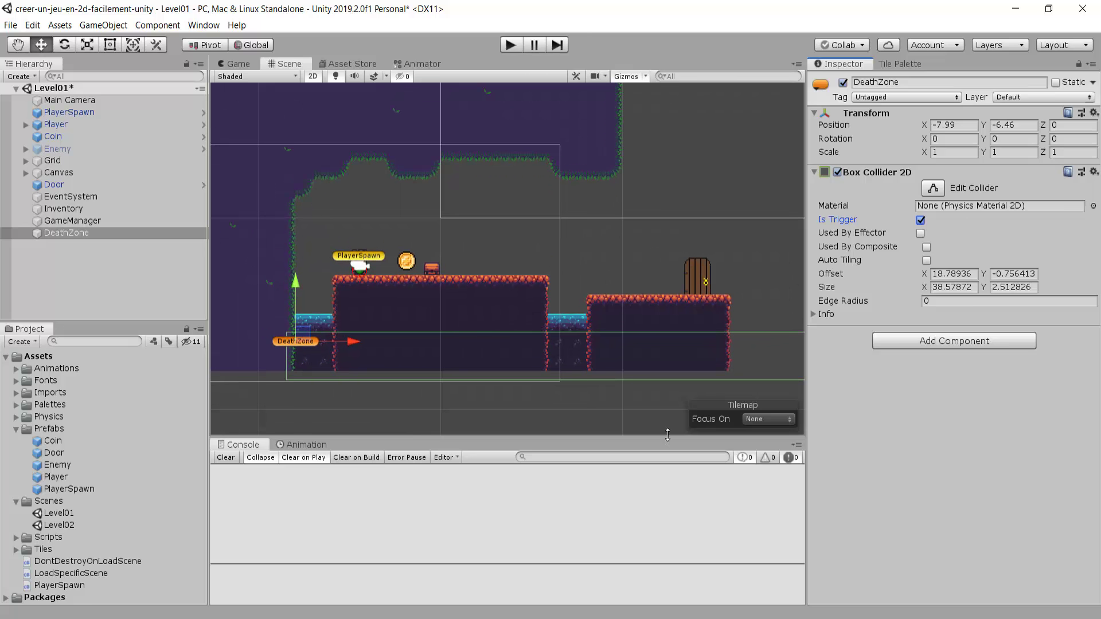
left_click(935, 343)
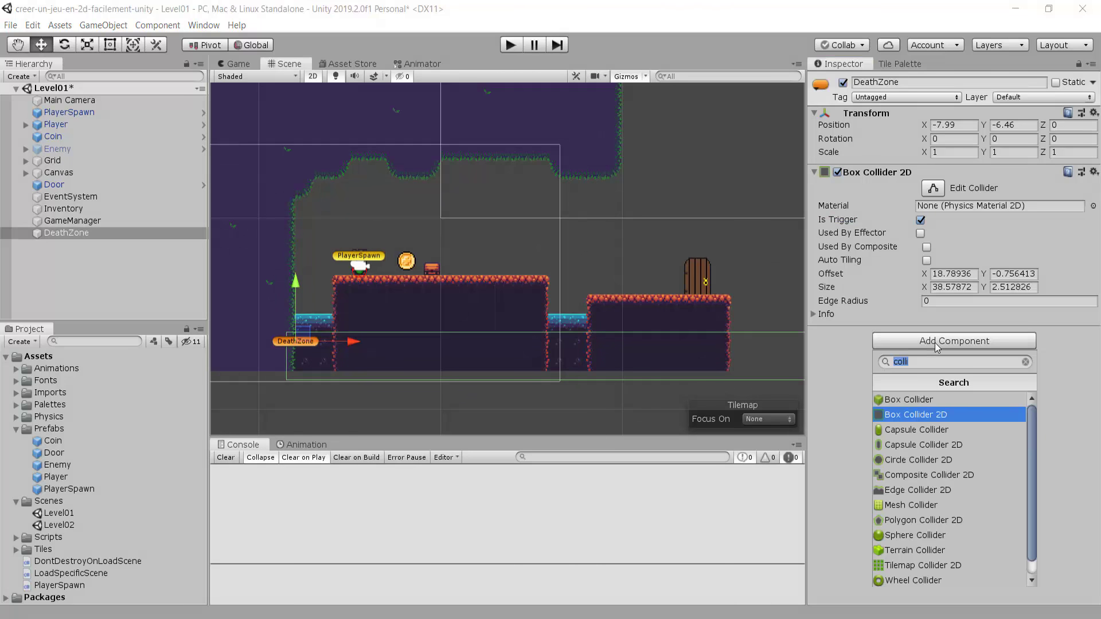
type("Dea")
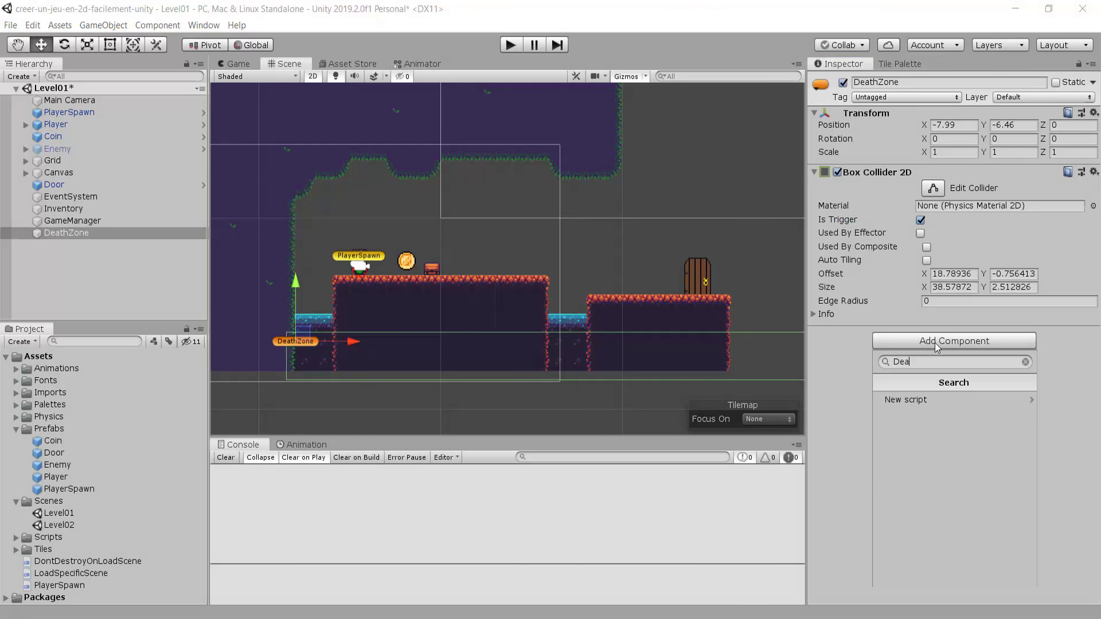
type("thZone")
key("Down")
key("Return")
key("Return")
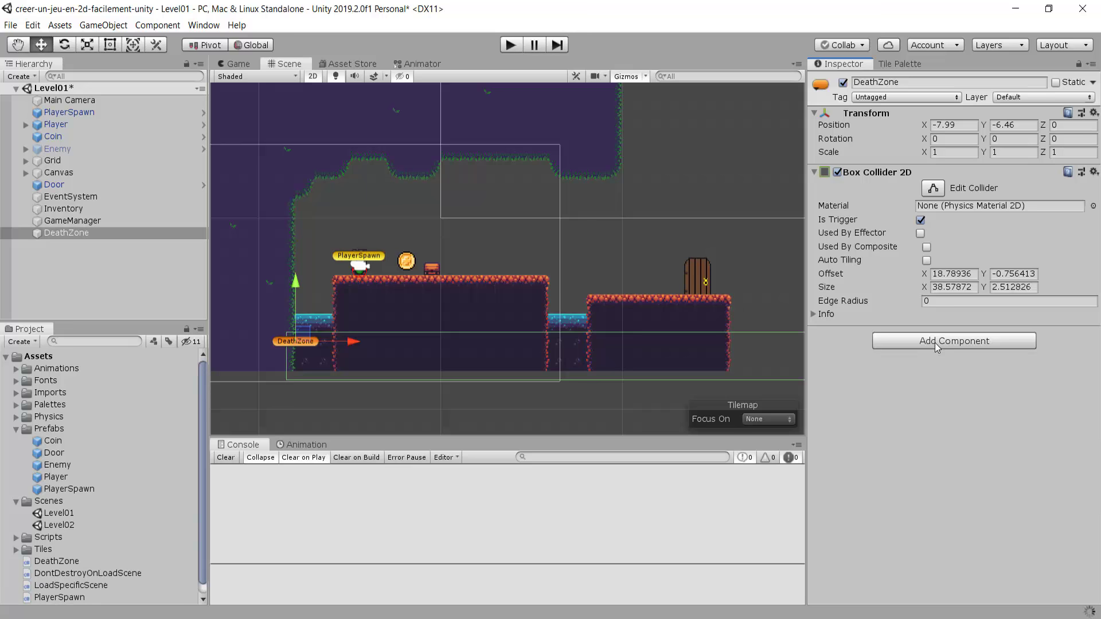
double_click(954, 342)
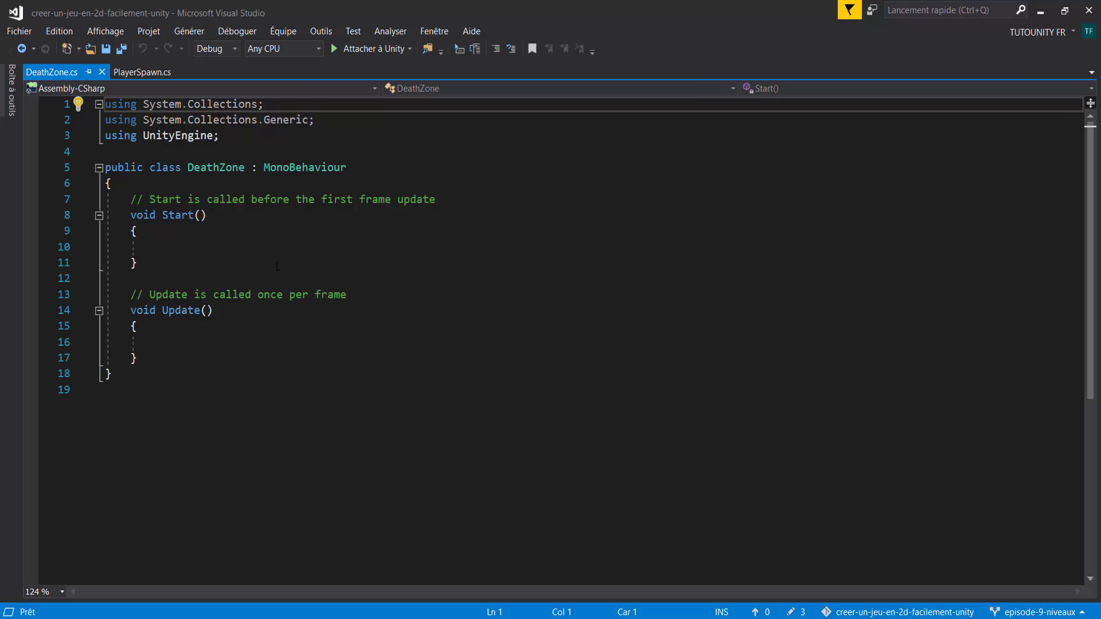
Delete the unused using lines and default Start and Update methods from DeathZone.cs.
left_click_drag(105, 139, 100, 97)
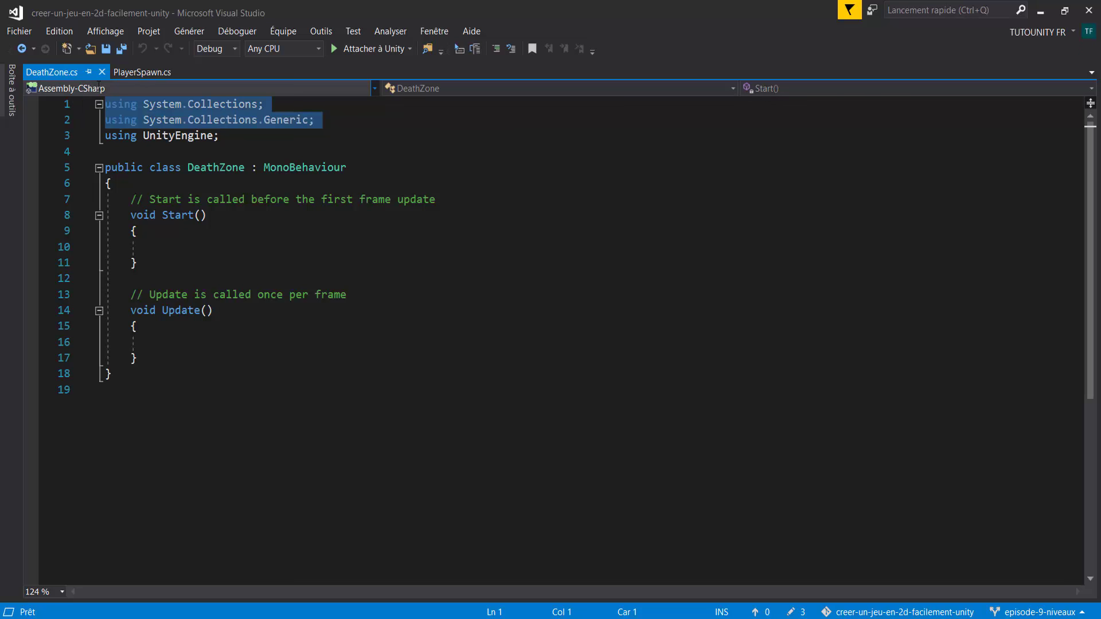
key("Delete")
left_click_drag(149, 331, 131, 167)
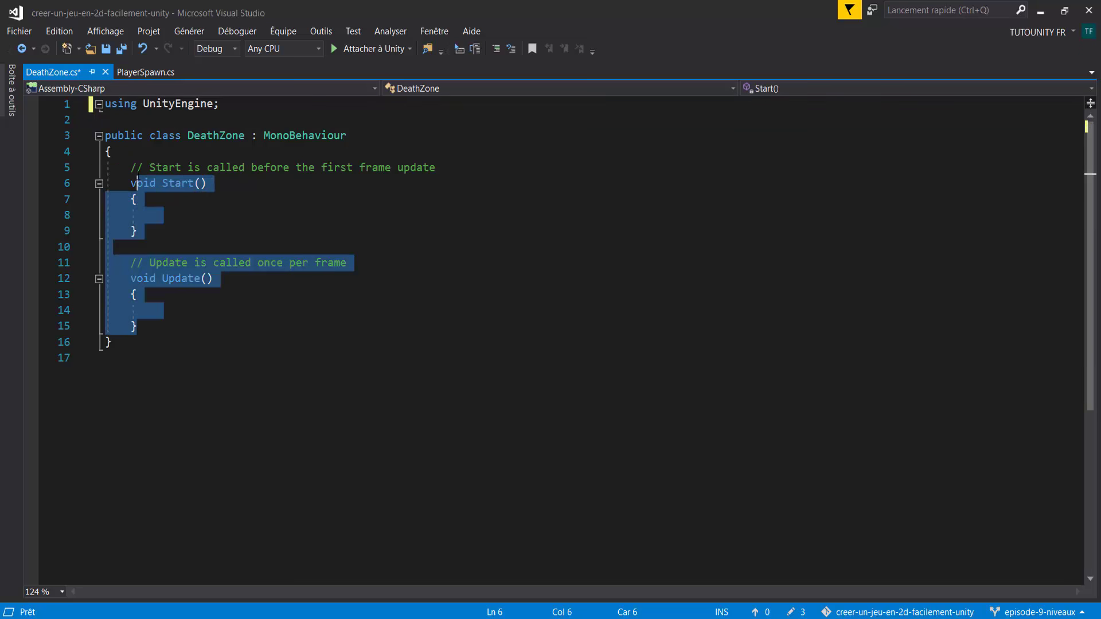
key("Delete")
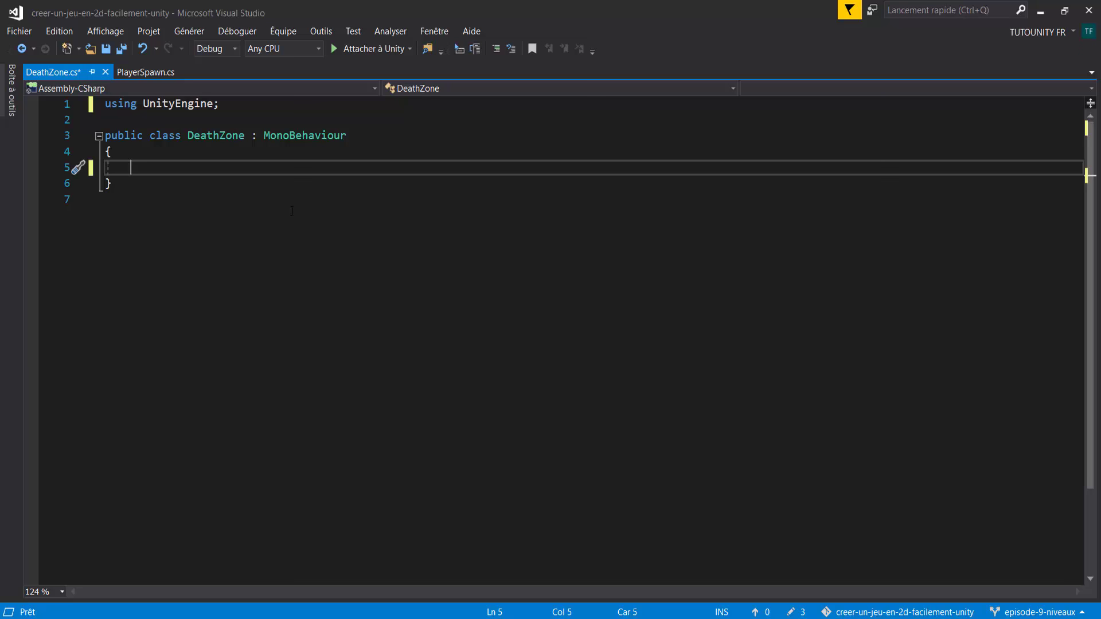
Write an OnTriggerEnter2D method containing an empty if (collision.CompareTag("Player")) block.
type("private voi")
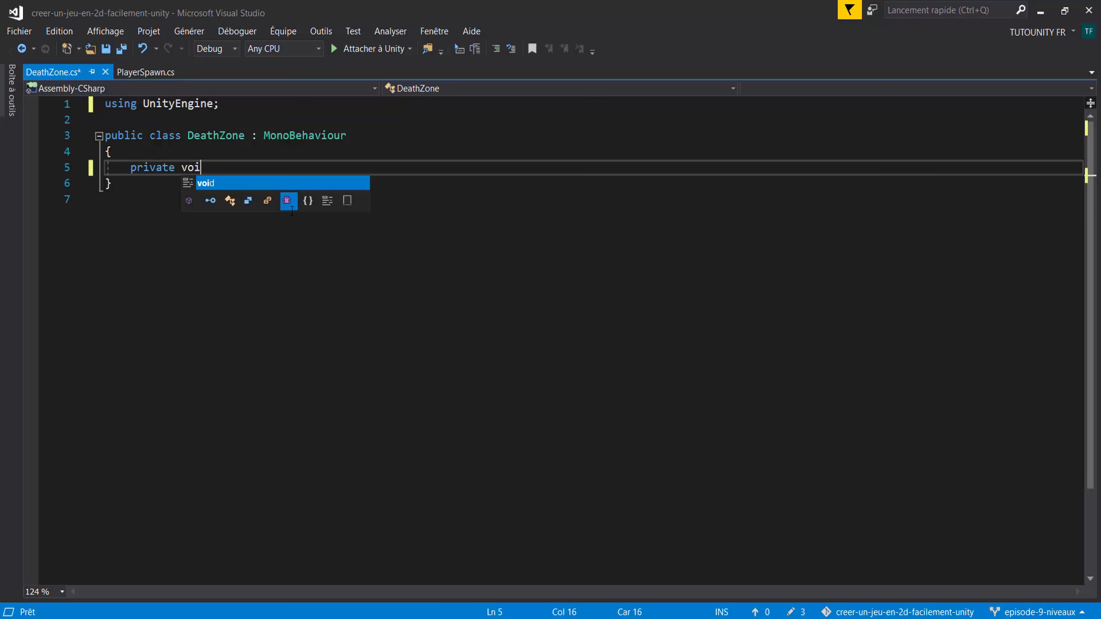
type("d ontriggeren")
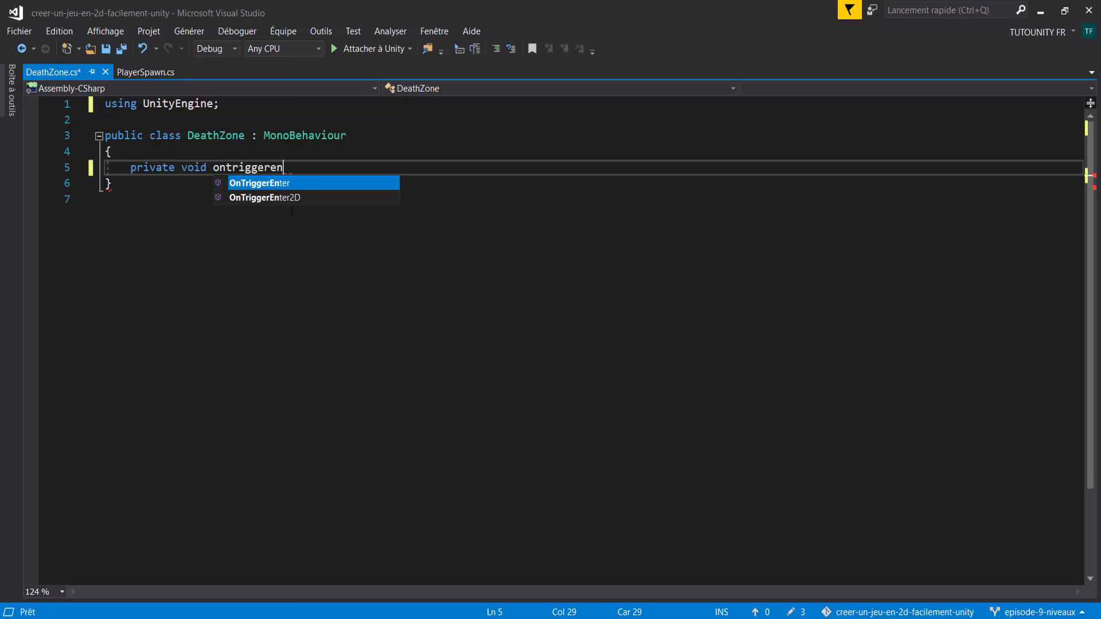
key("Down")
key("Return")
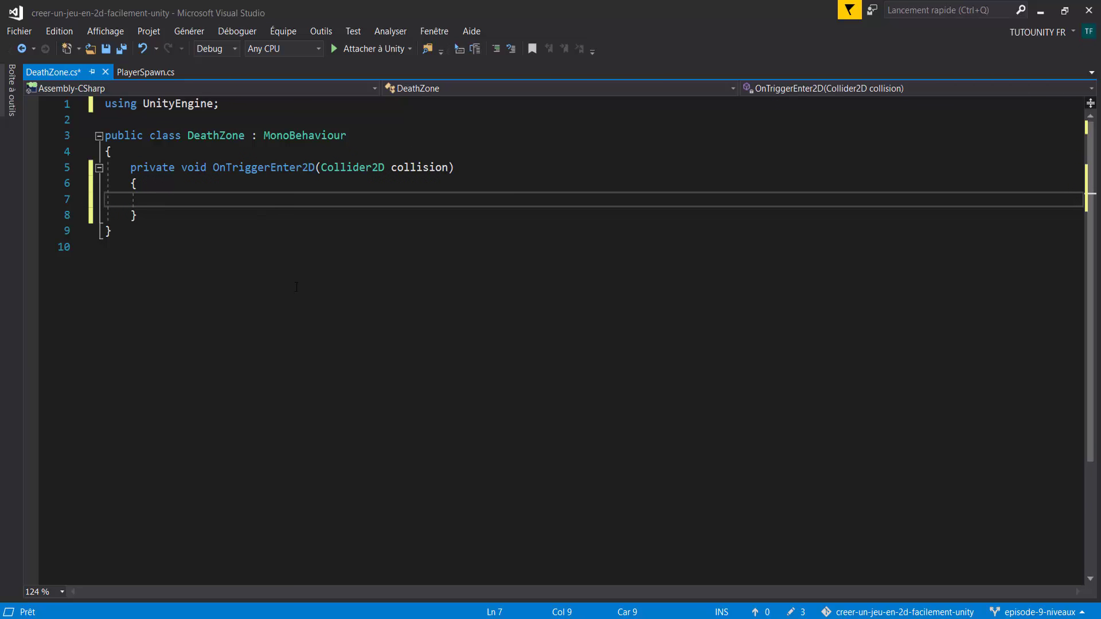
type("if(c")
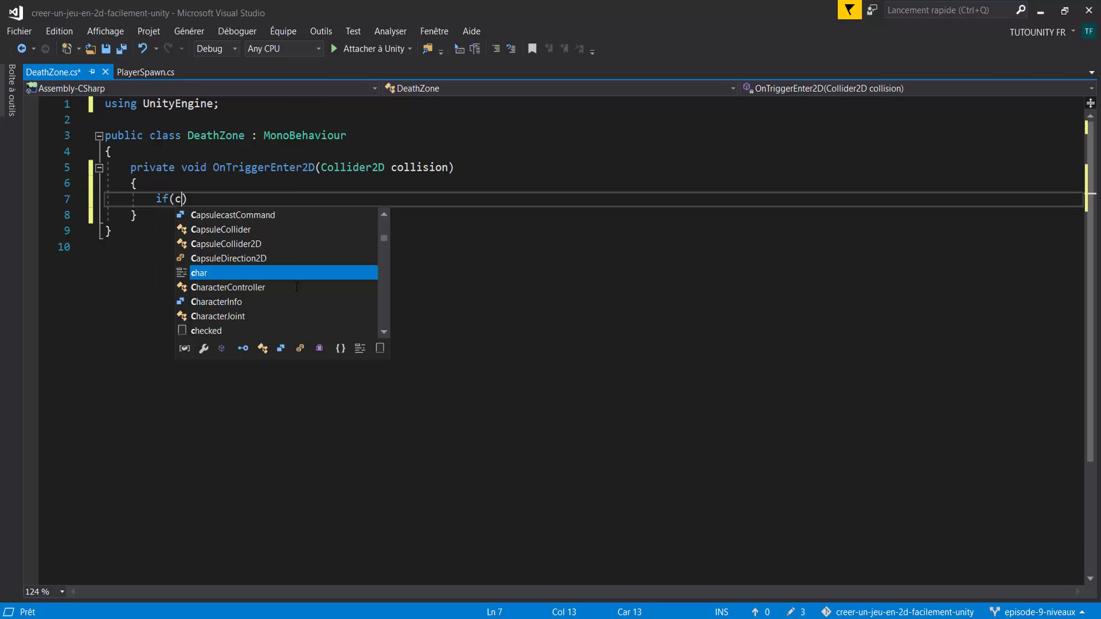
type("ol")
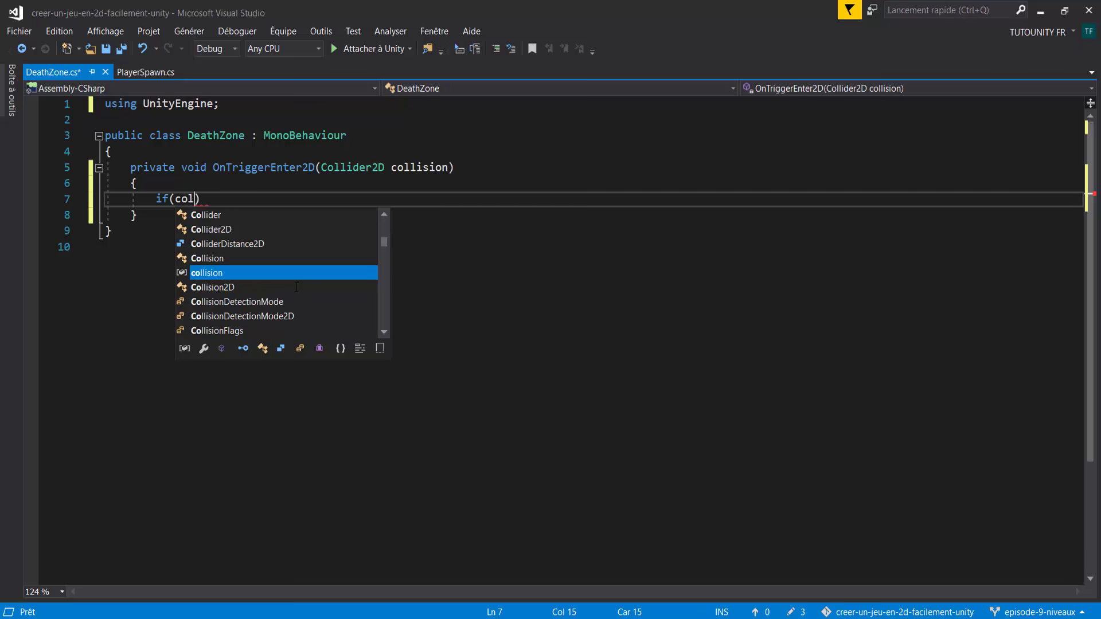
type("lision.com")
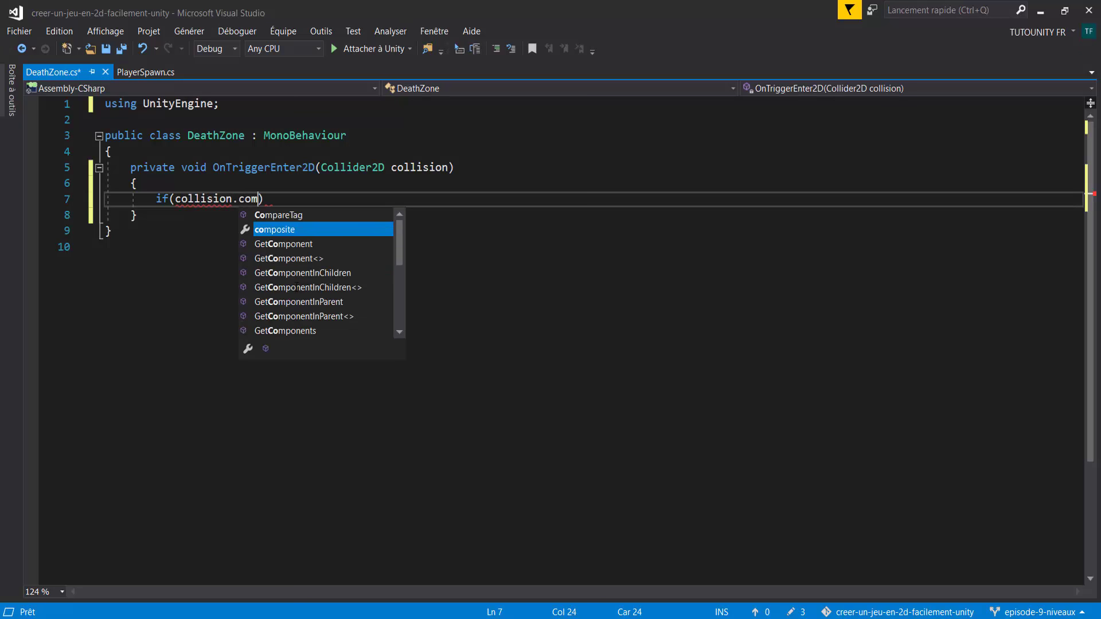
type("pare")
key("Tab")
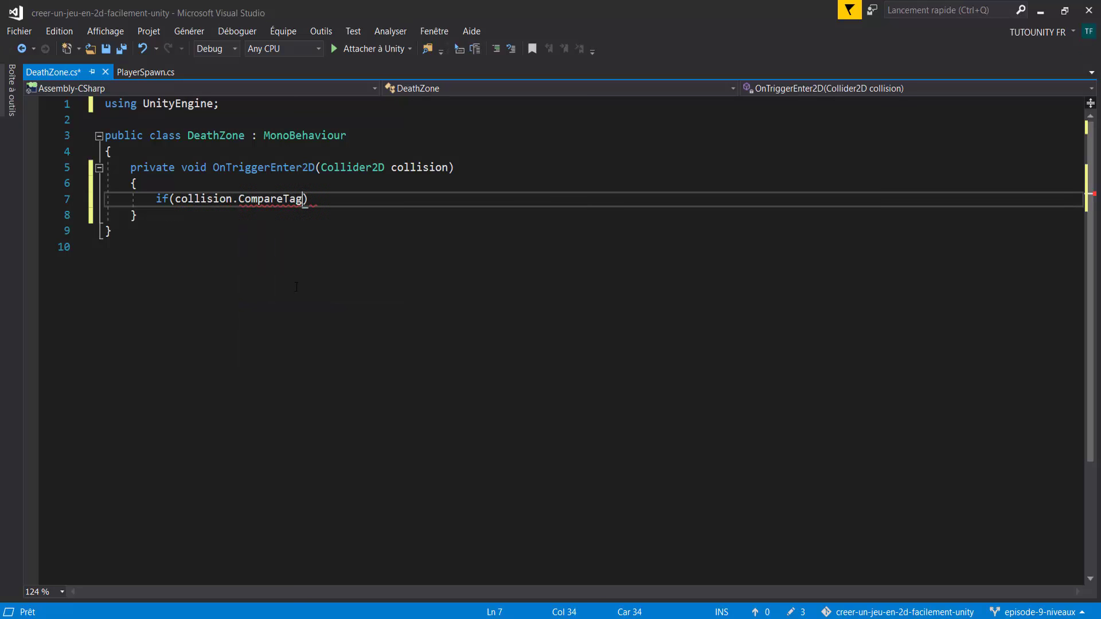
type("(\"Player\"")
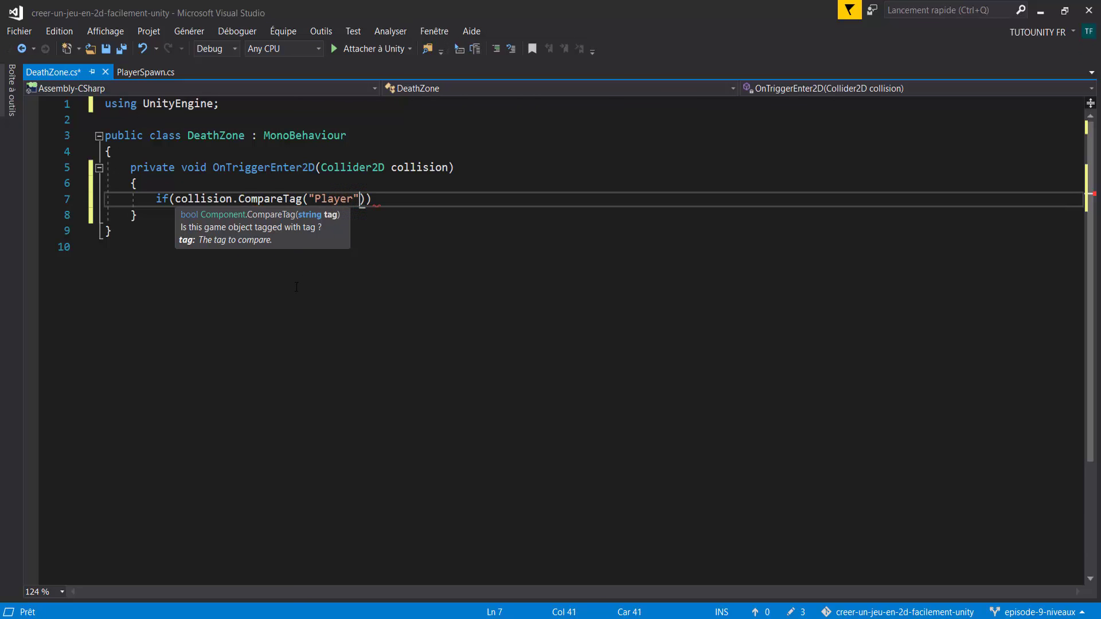
type(")) {")
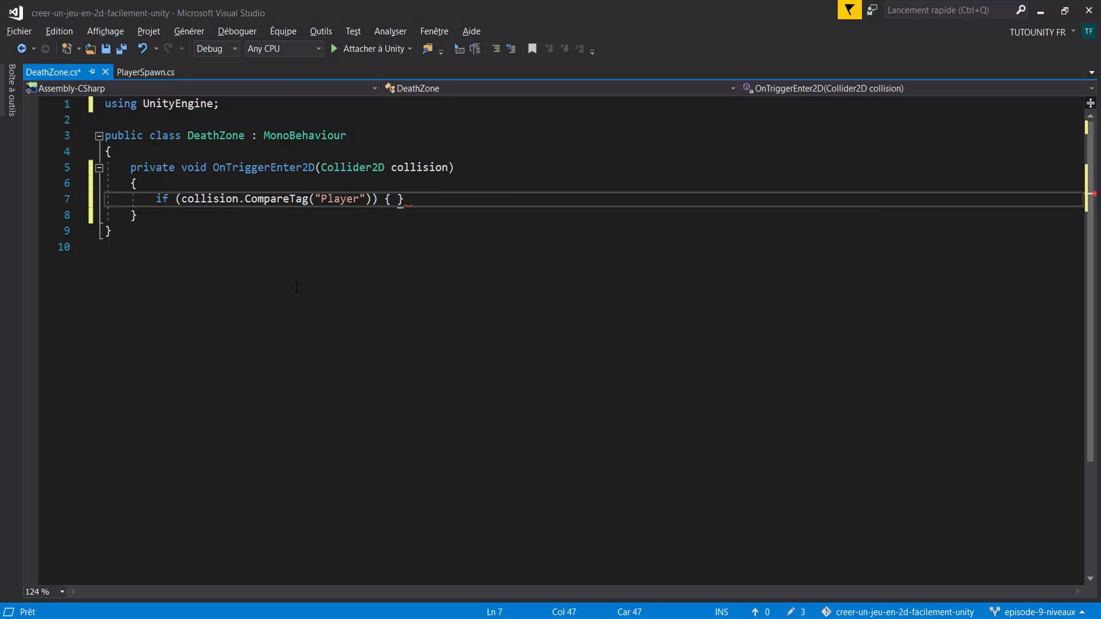
key("Return")
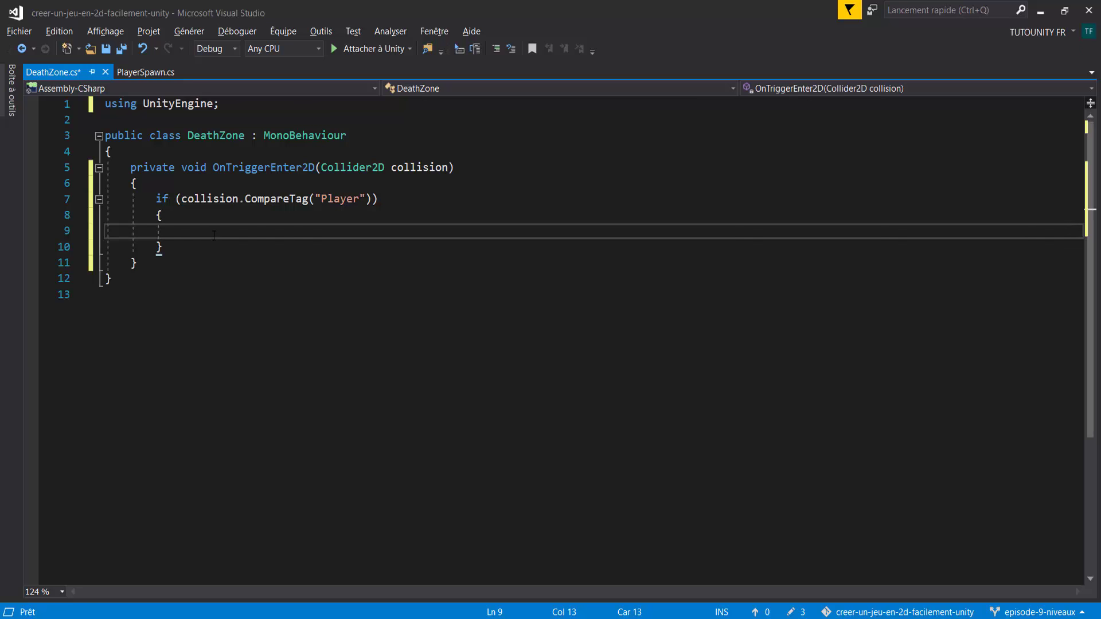
key("alt+Tab")
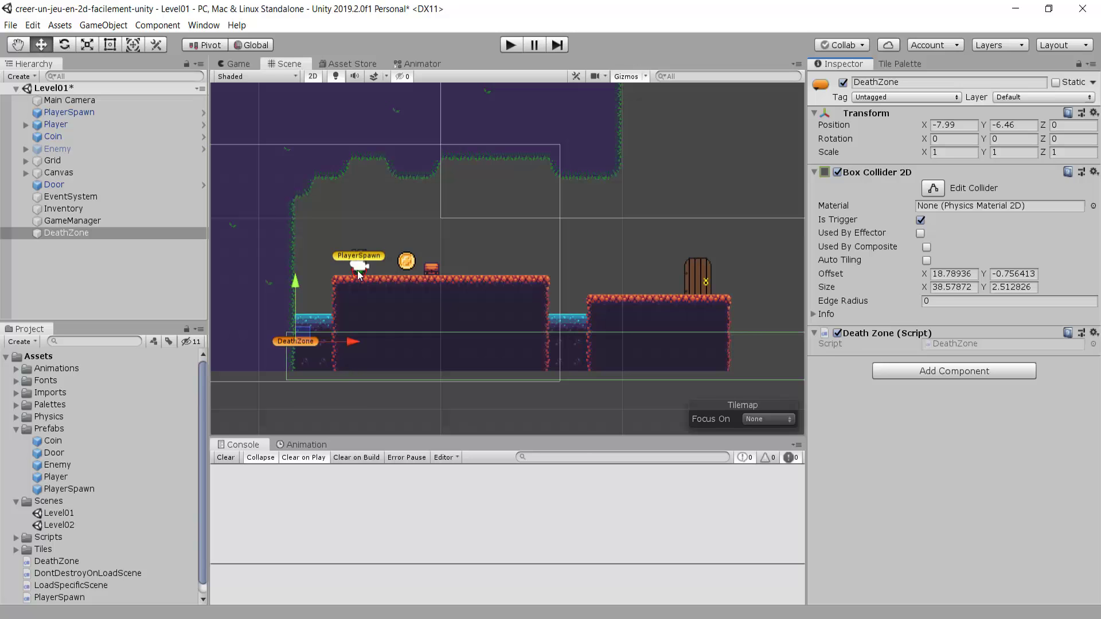
key("alt+Tab")
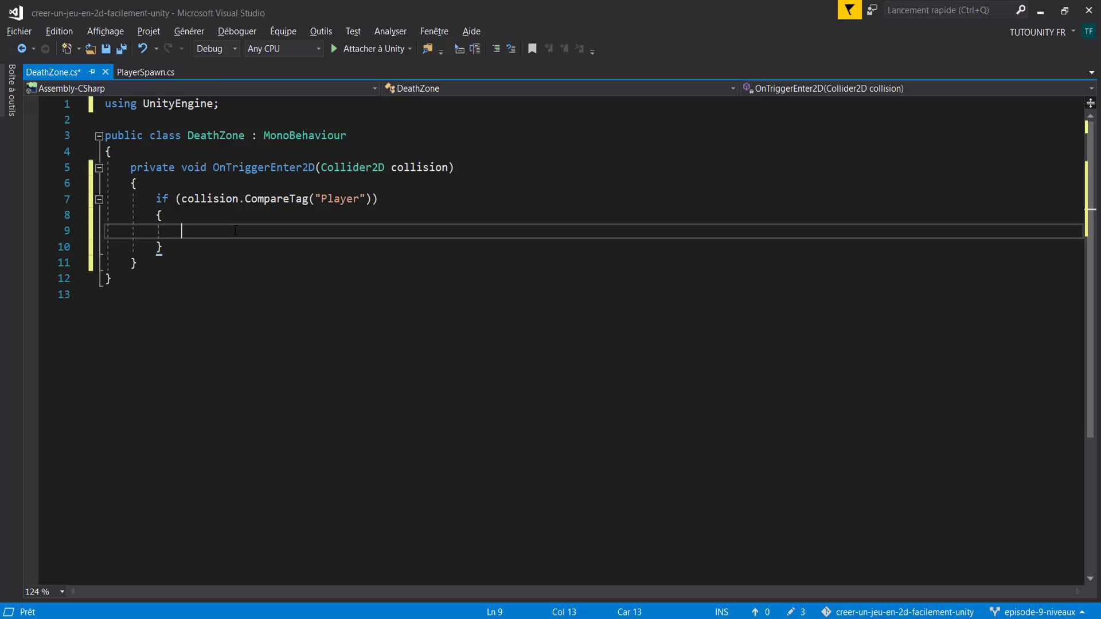
left_click(219, 202)
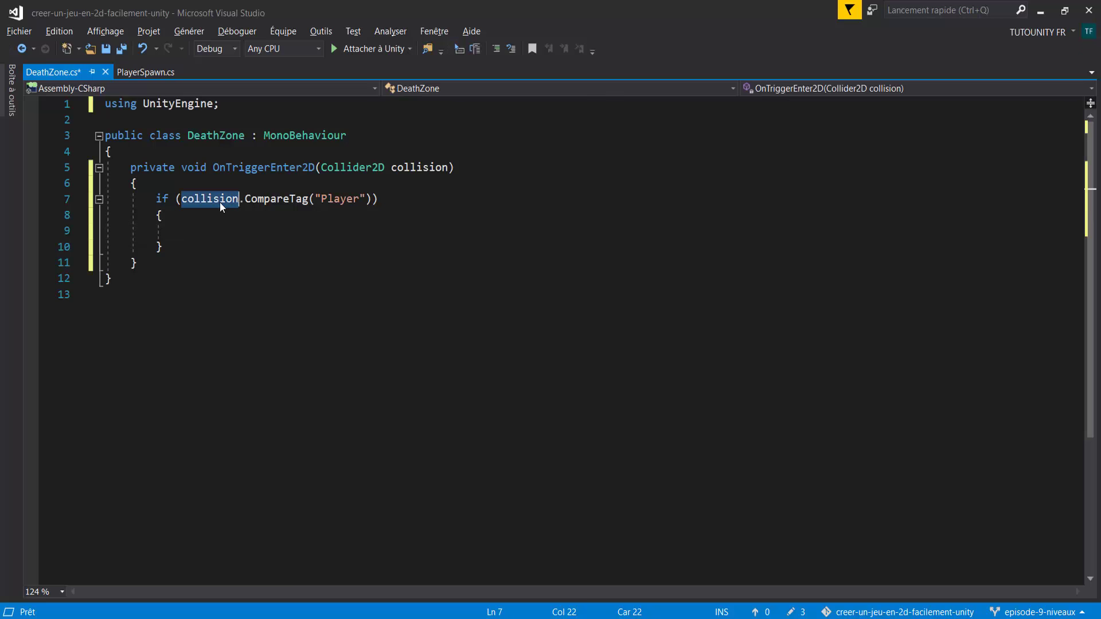
left_click(229, 237)
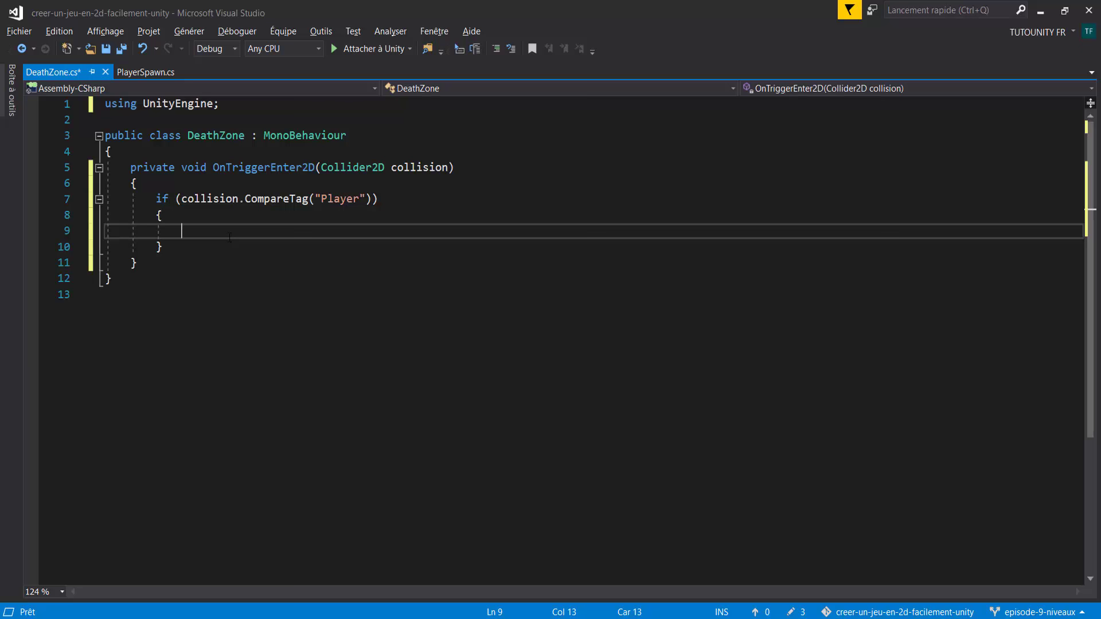
key("alt+Tab")
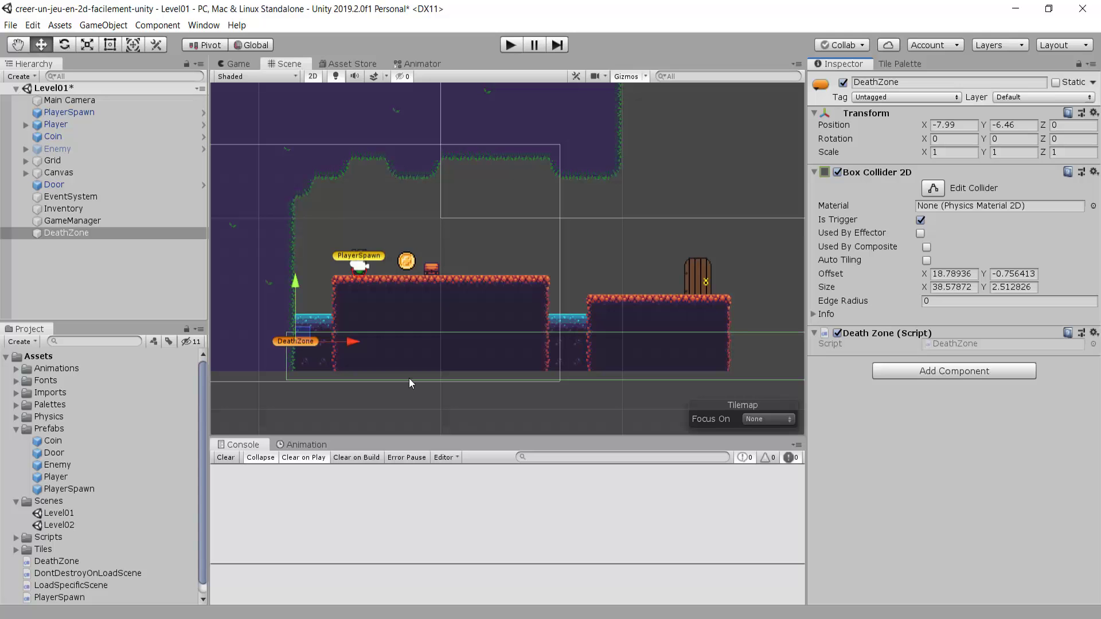
key("alt+Tab")
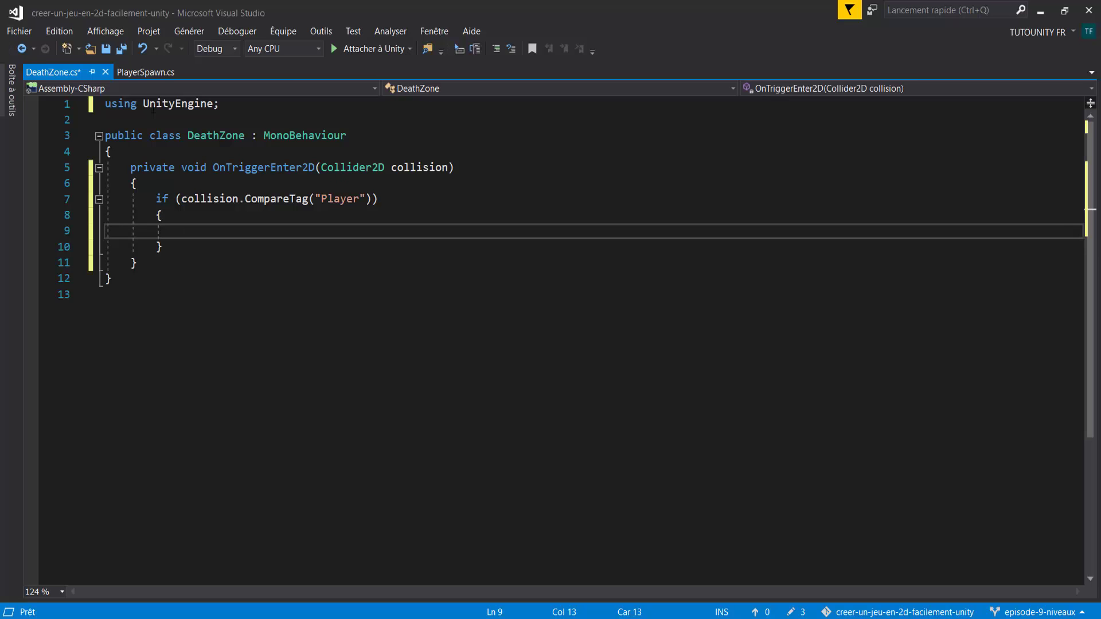
left_click(145, 72)
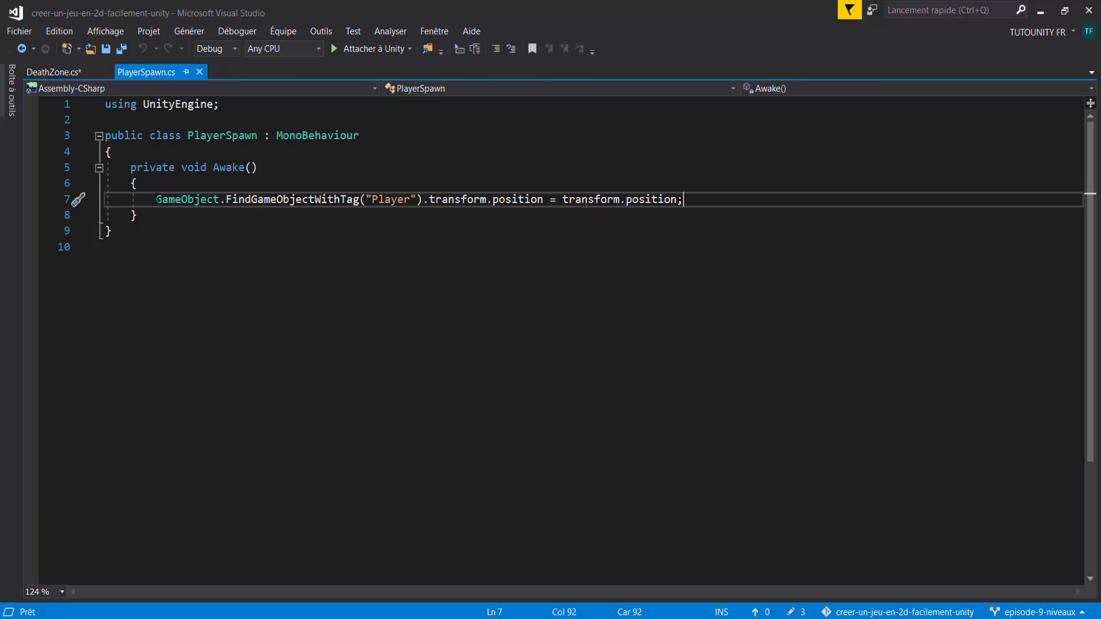
left_click_drag(156, 199, 423, 199)
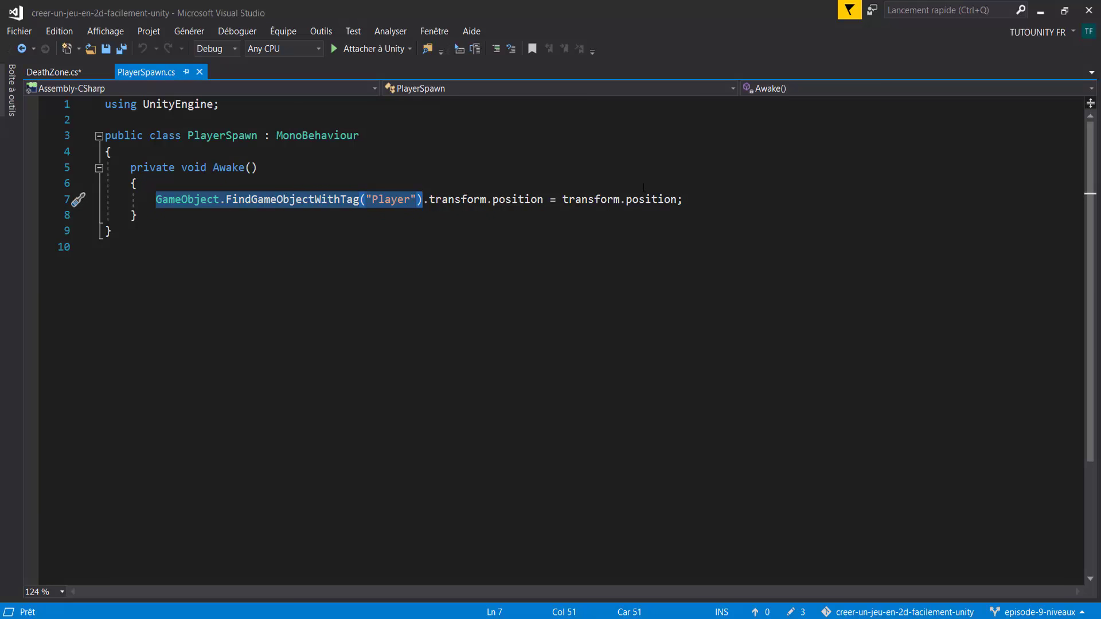
left_click(645, 199)
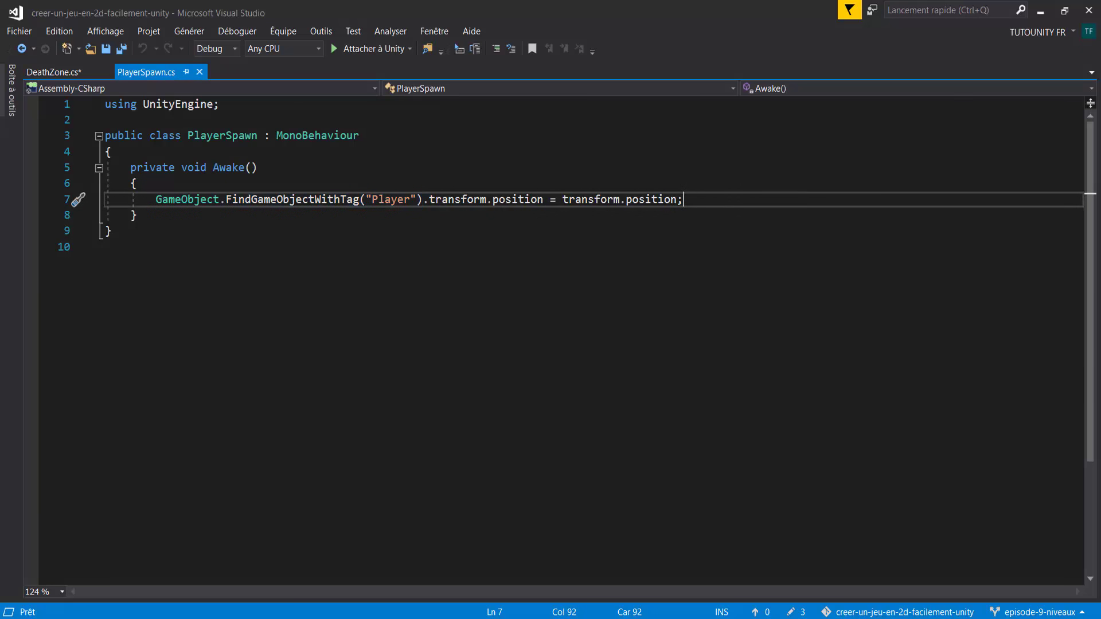
left_click(1039, 15)
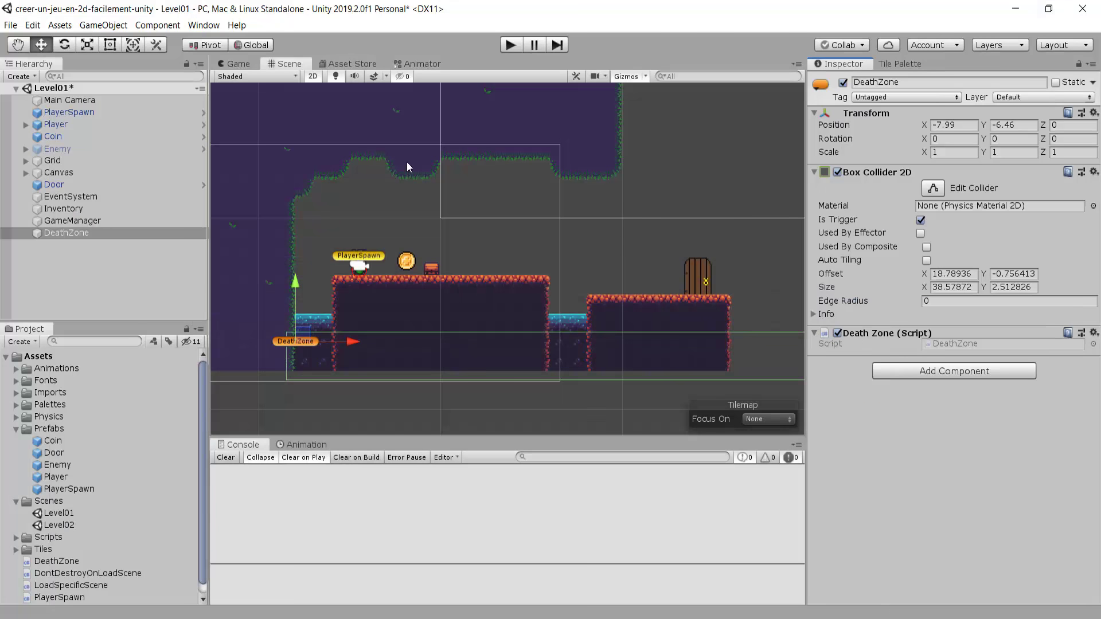
Select PlayerSpawn and create a new tag named 'PlayerSpawn' in the tag settings.
left_click(348, 254)
scroll(329, 267, "up", 2)
scroll(328, 264, "up", 1)
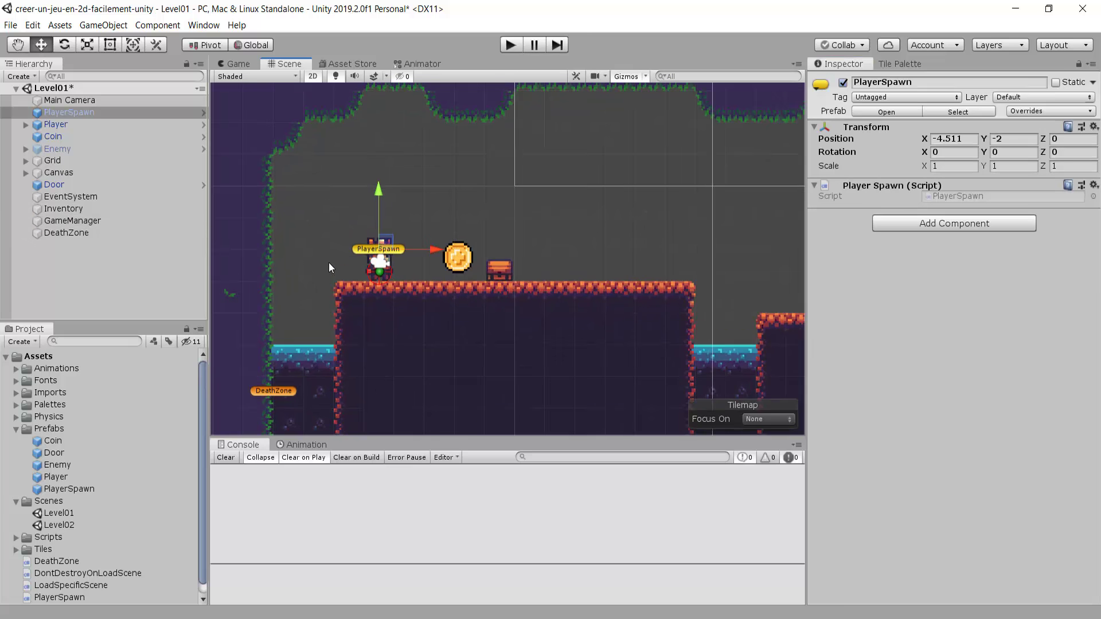
scroll(328, 262, "up", 1)
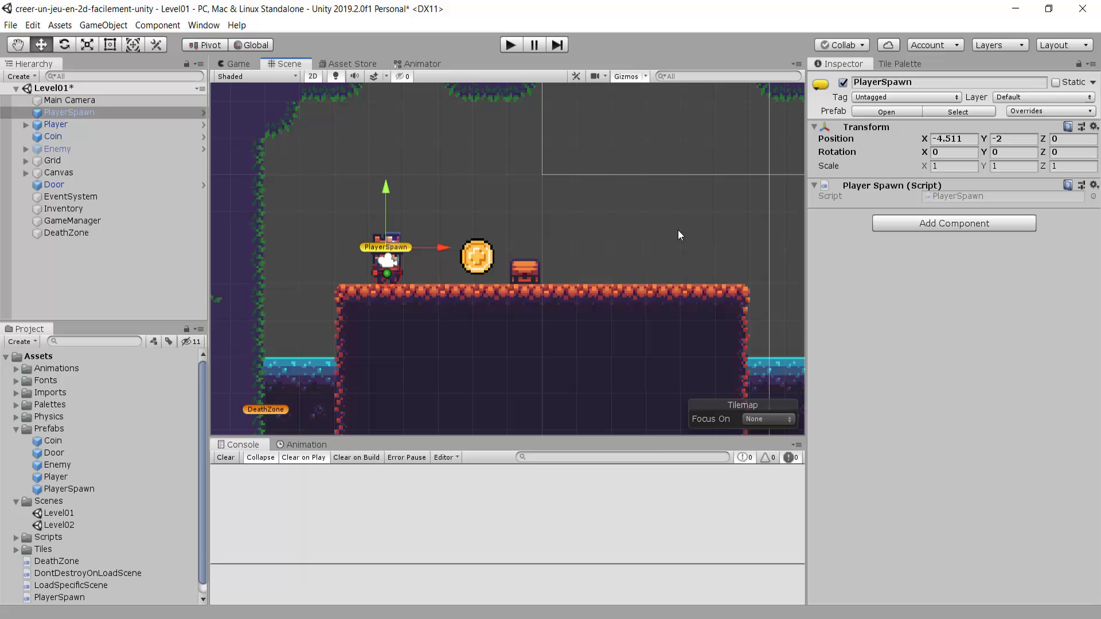
left_click(868, 99)
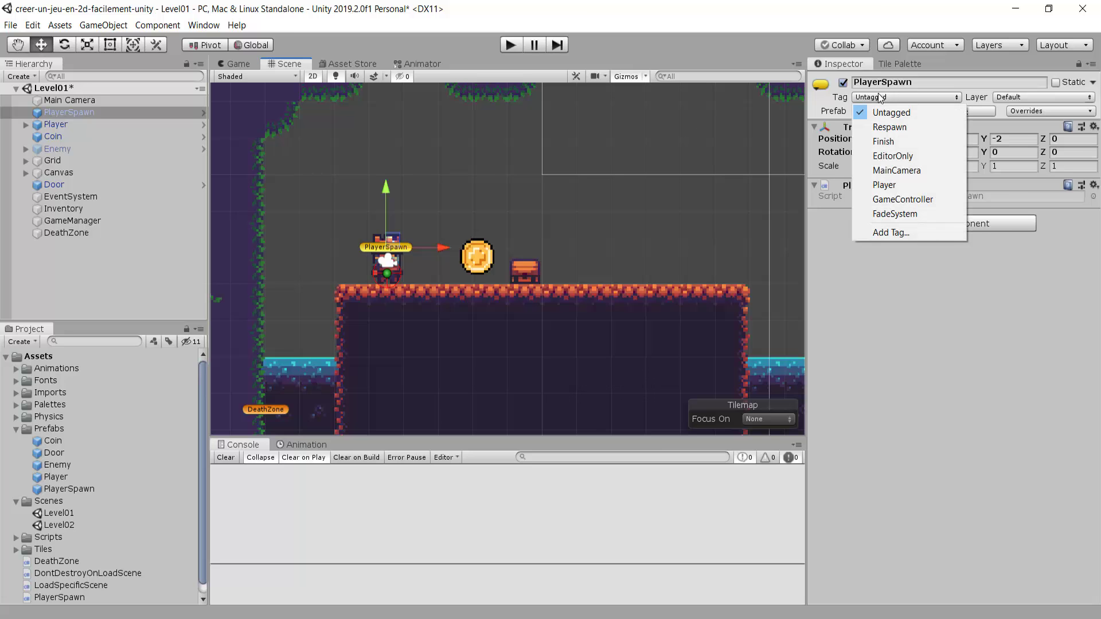
left_click(890, 233)
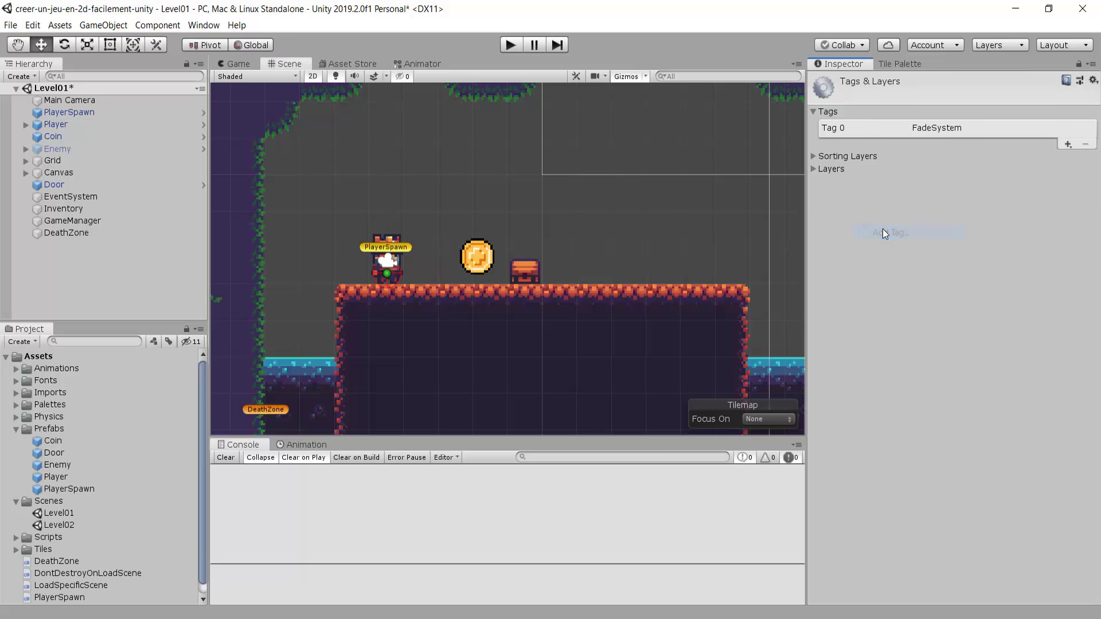
left_click(1067, 145)
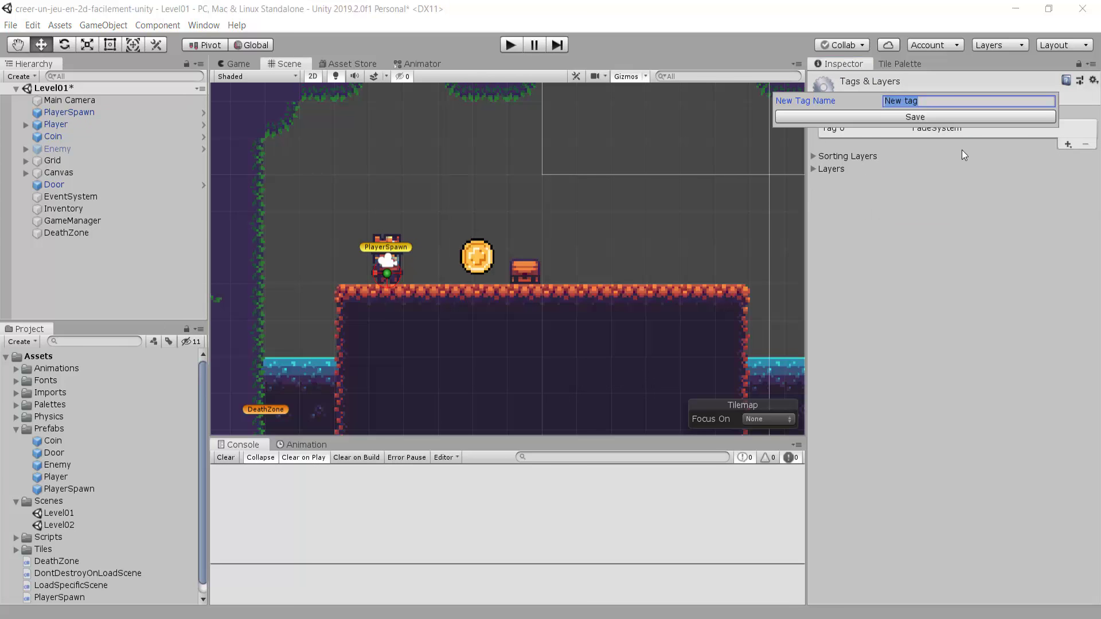
type("Player")
type("Spawn")
left_click(934, 116)
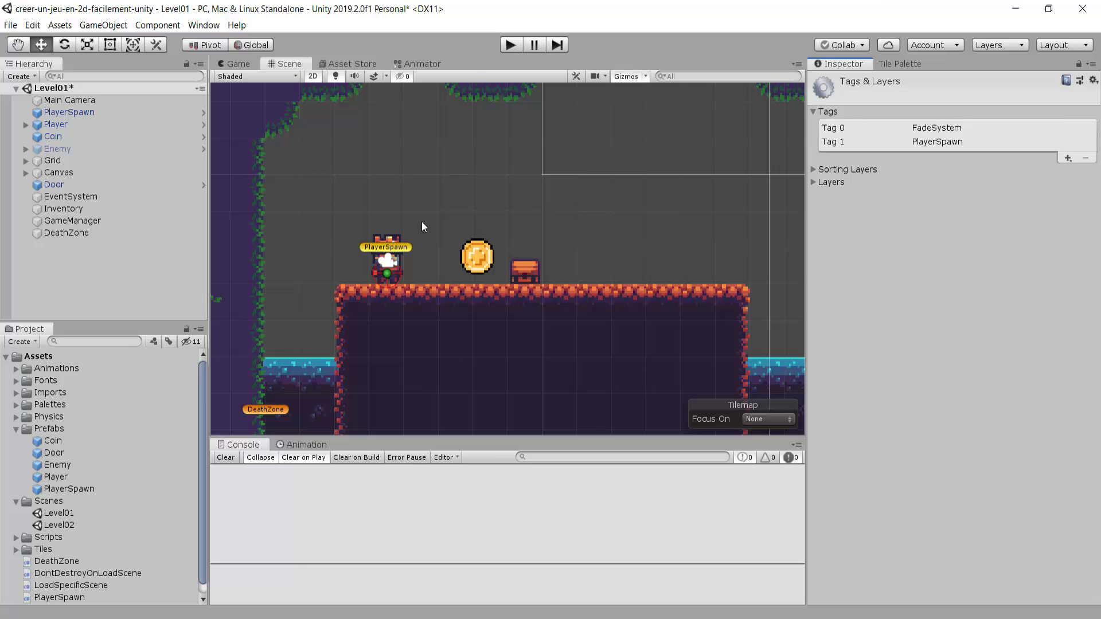
Assign the PlayerSpawn tag to the PlayerSpawn object.
left_click(391, 246)
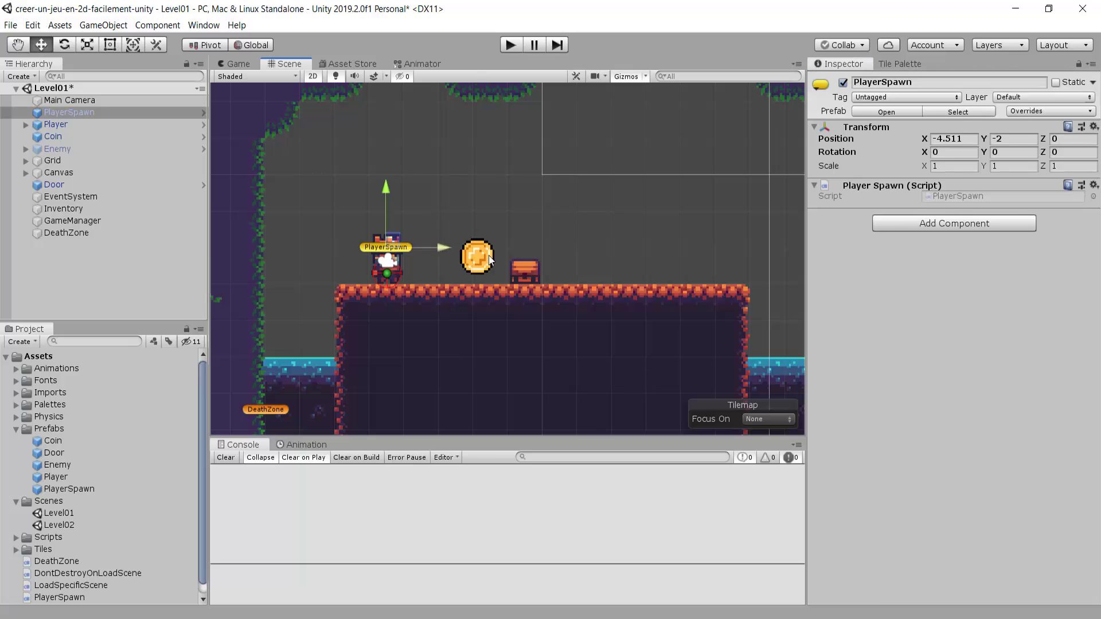
left_click(889, 97)
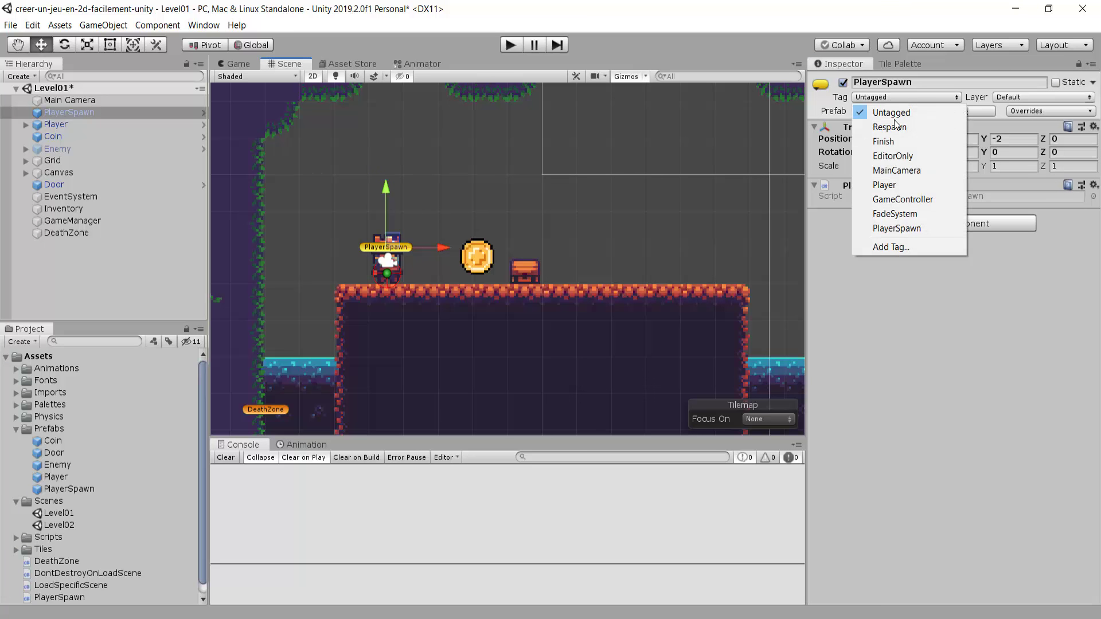
left_click(894, 229)
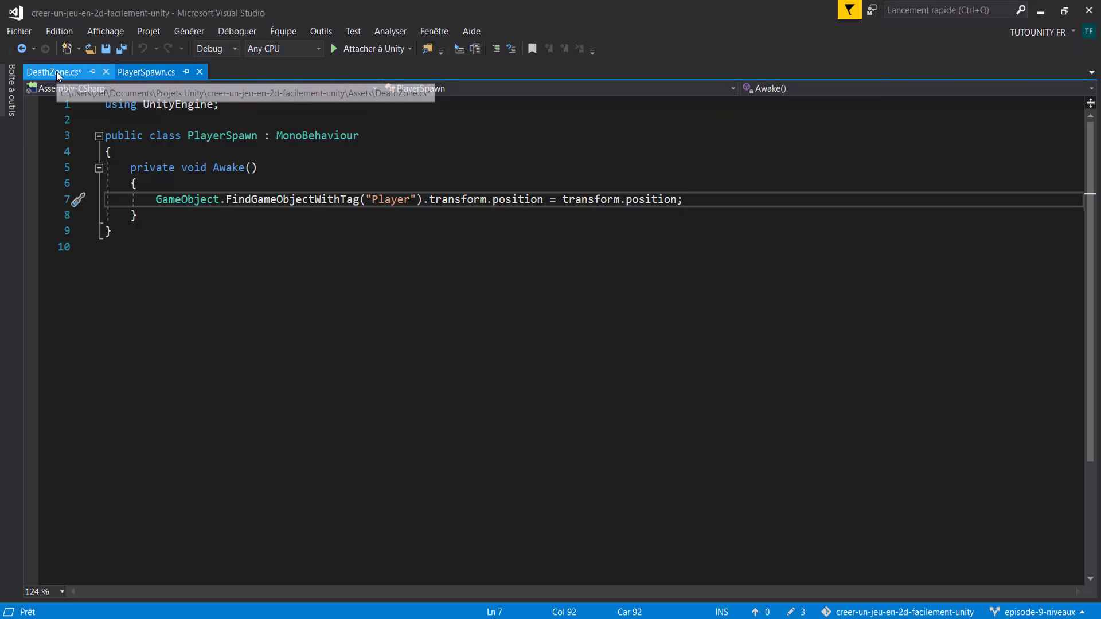
In DeathZone.cs, begin line 9 with 'collision.transform.position = GameObject'.
left_click(55, 72)
left_click(198, 71)
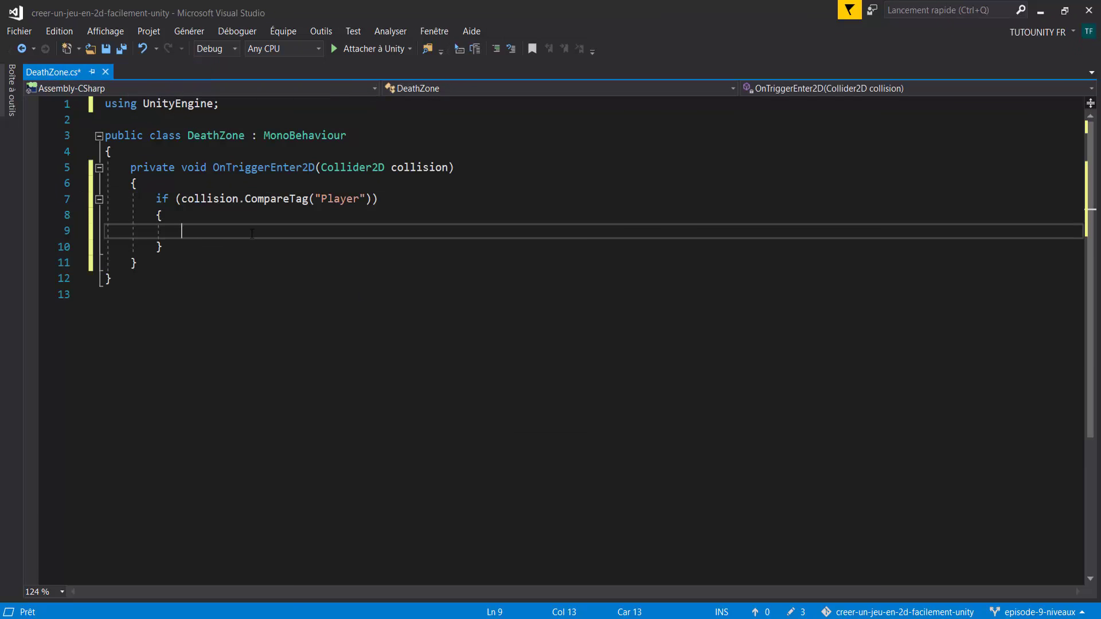
type("collision")
type(".tr")
key("Tab")
type(".")
type("posi")
key("Tab")
type("= ")
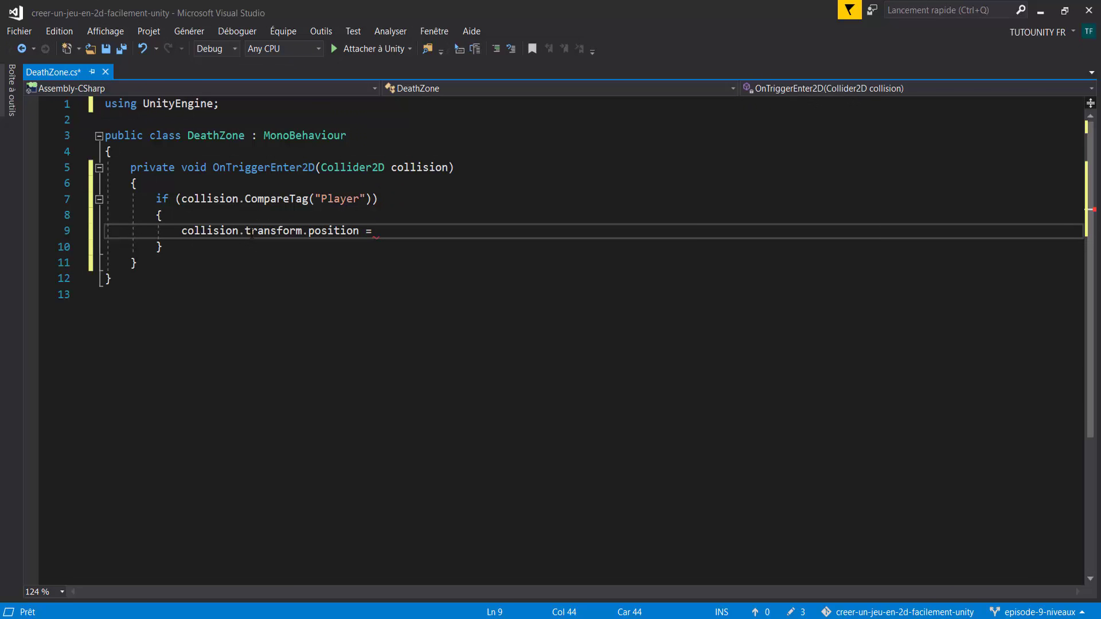
type("Game")
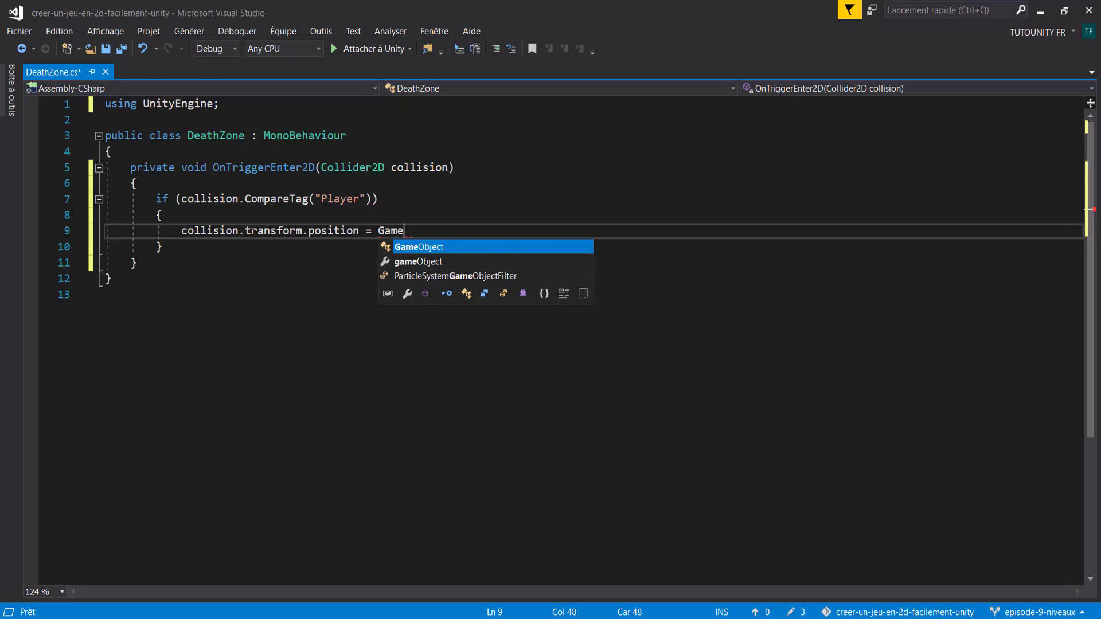
key("Tab")
Finish it with '.FindGameObjectWithTag("PlayerSpawn").transform.position;' and save the script.
type(".F")
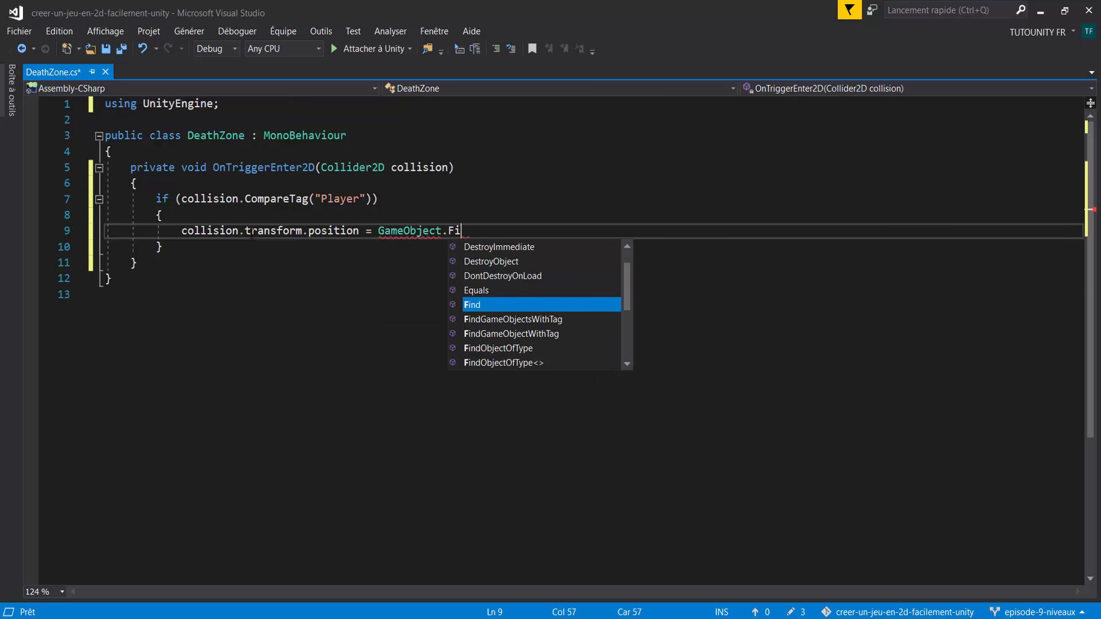
type("indGameObject")
key("Down")
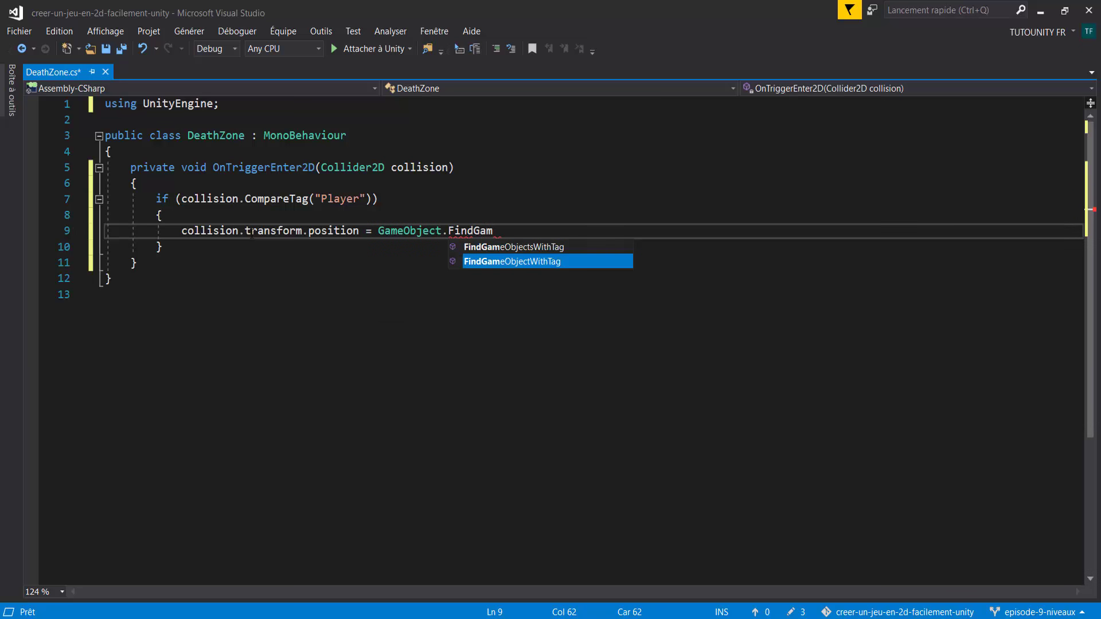
key("Tab")
type("(\"")
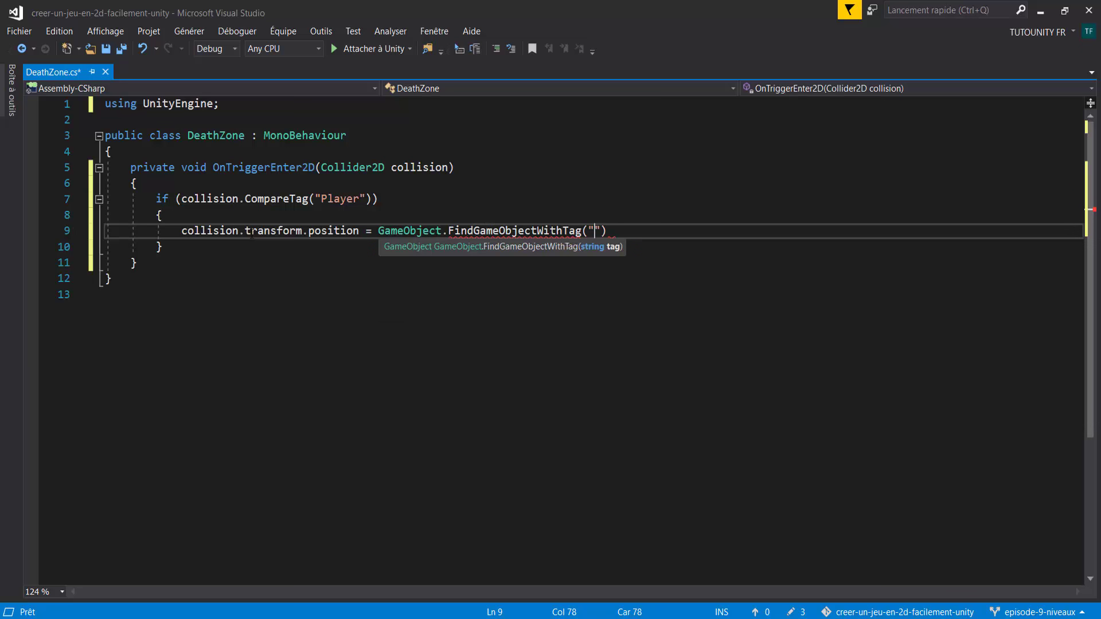
type("PlayerSpa")
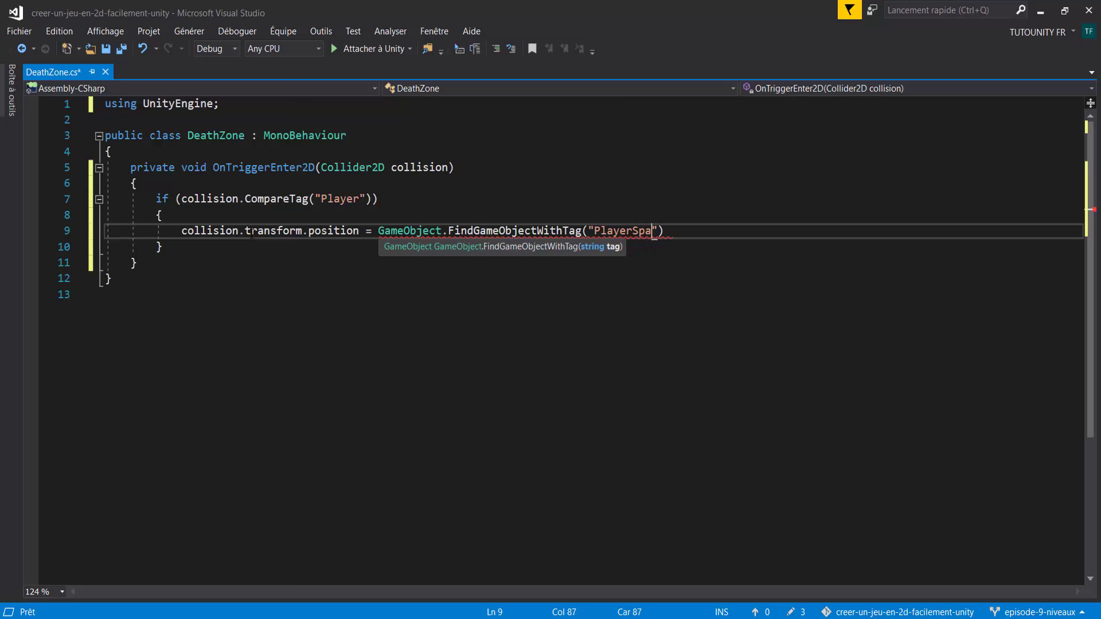
type("wn\")")
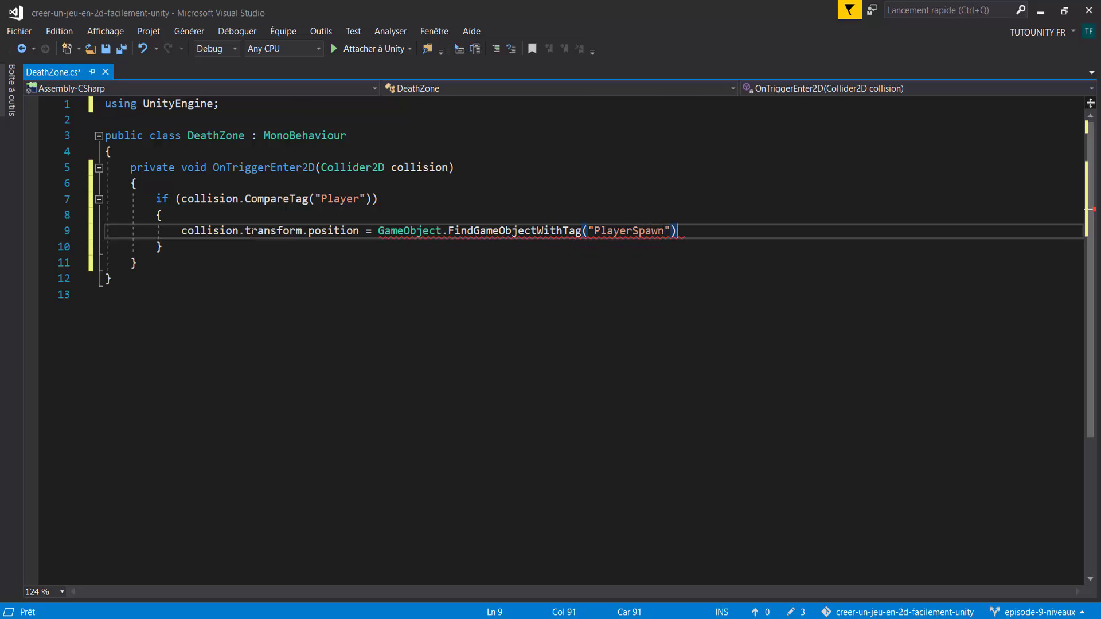
type(".tra")
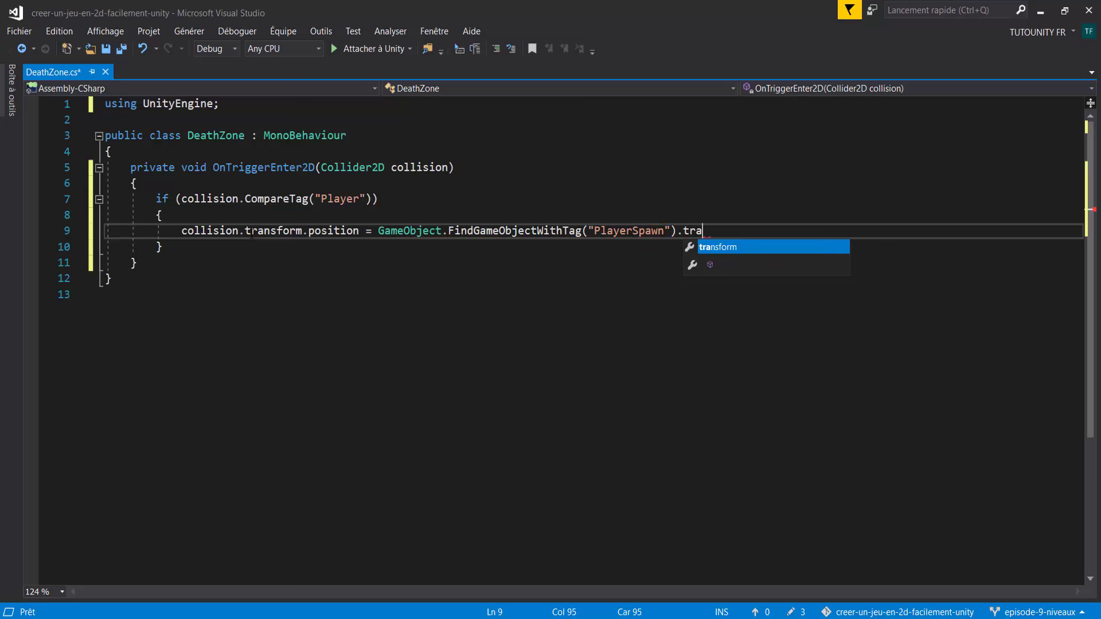
type("n")
key("Tab")
type(".pos")
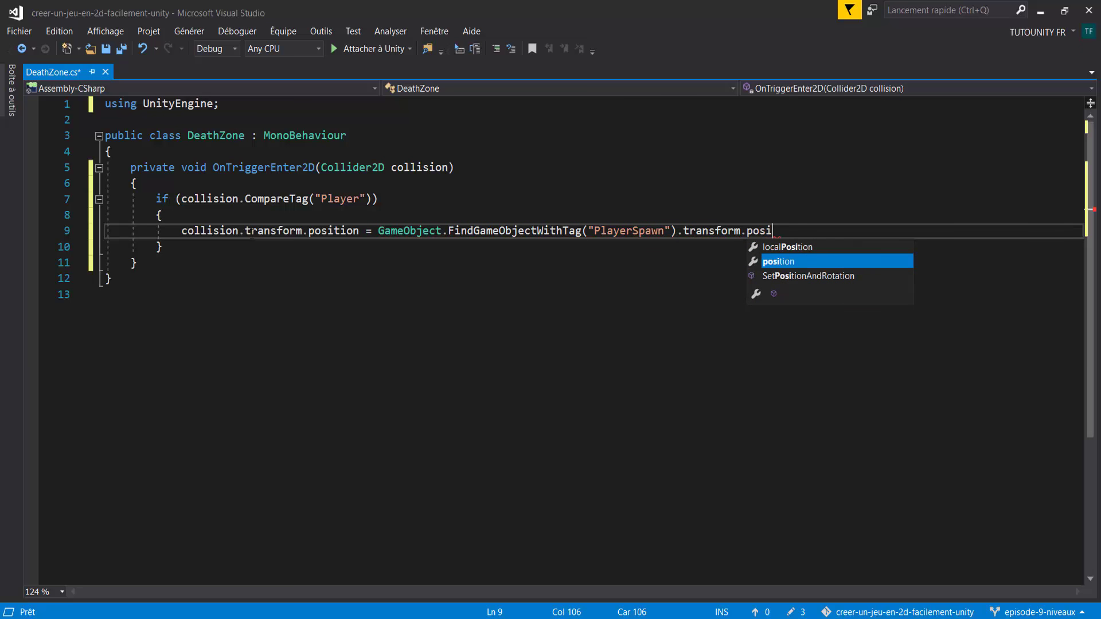
key("Tab")
type(";")
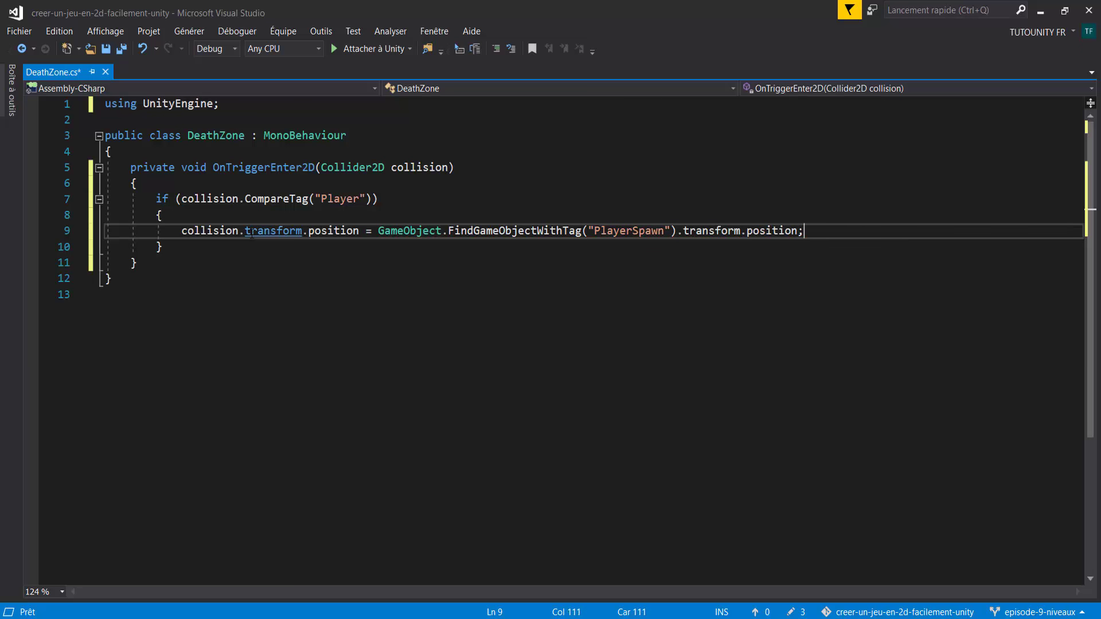
key("ctrl+s")
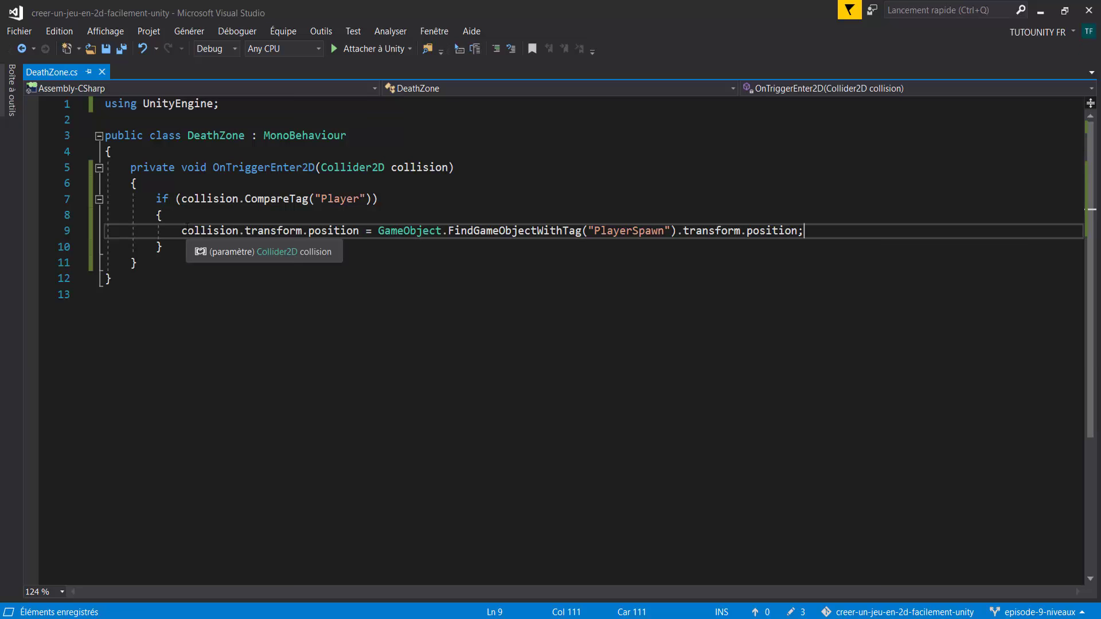
left_click_drag(182, 230, 359, 231)
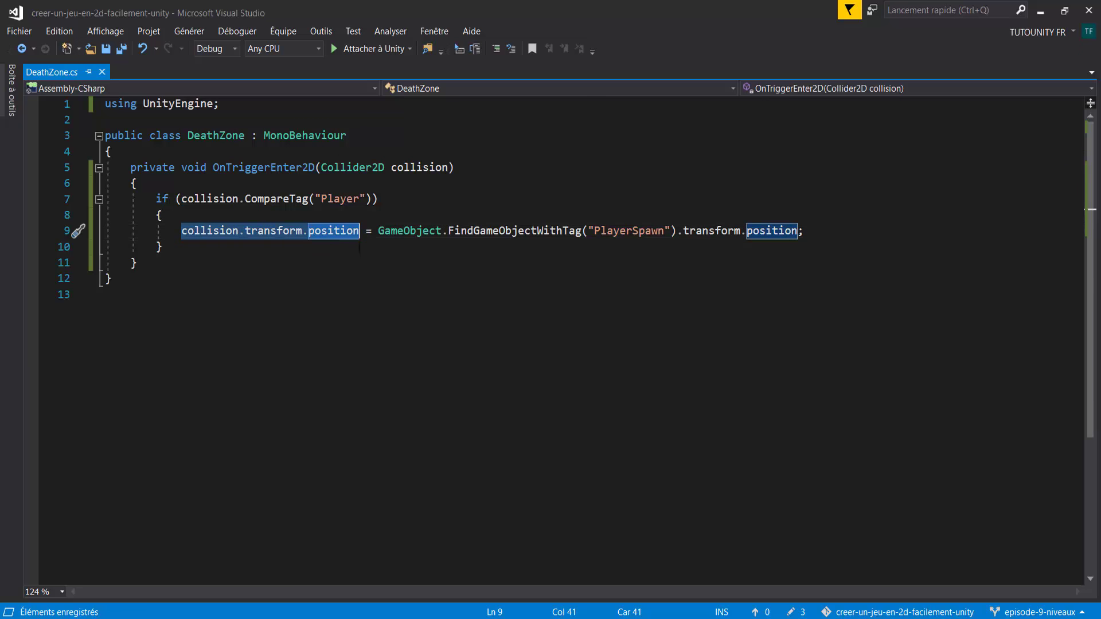
key("alt+Tab")
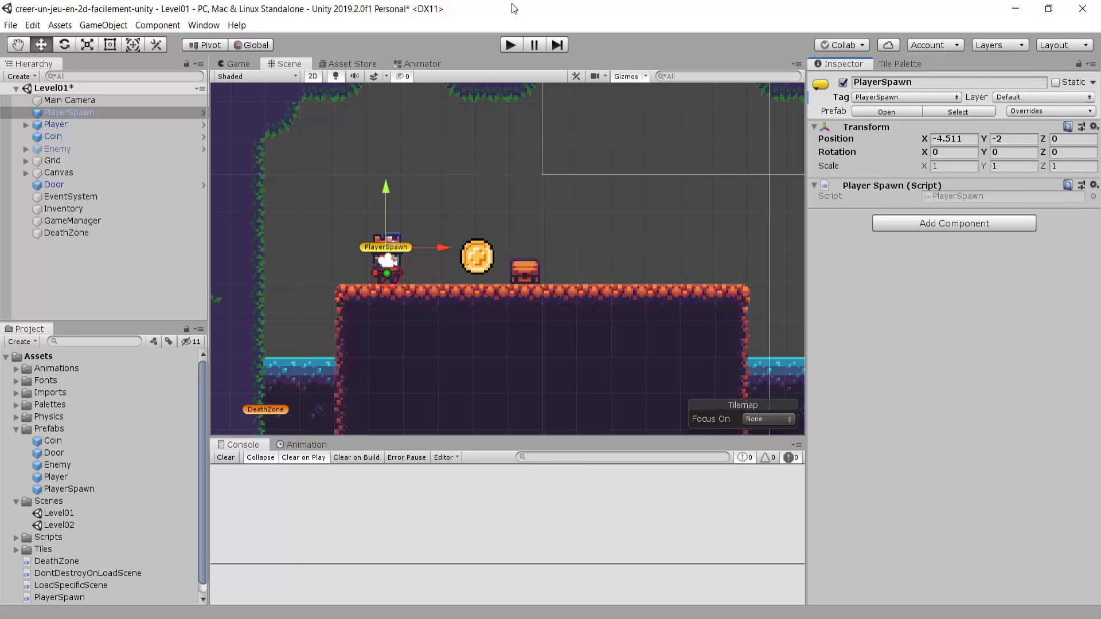
key("ctrl+p")
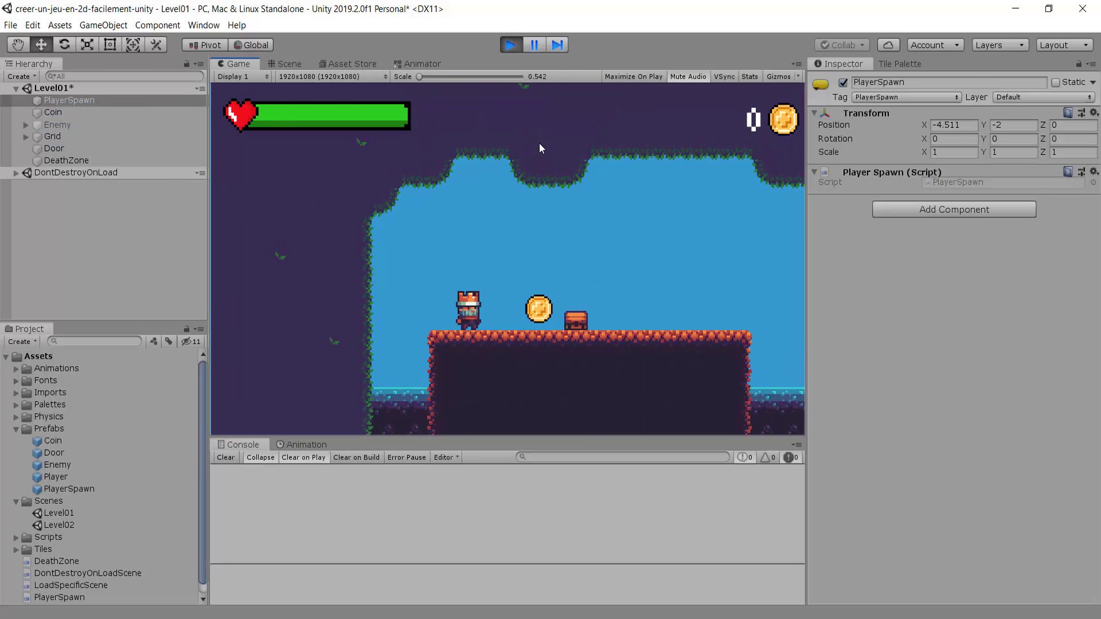
key("Right")
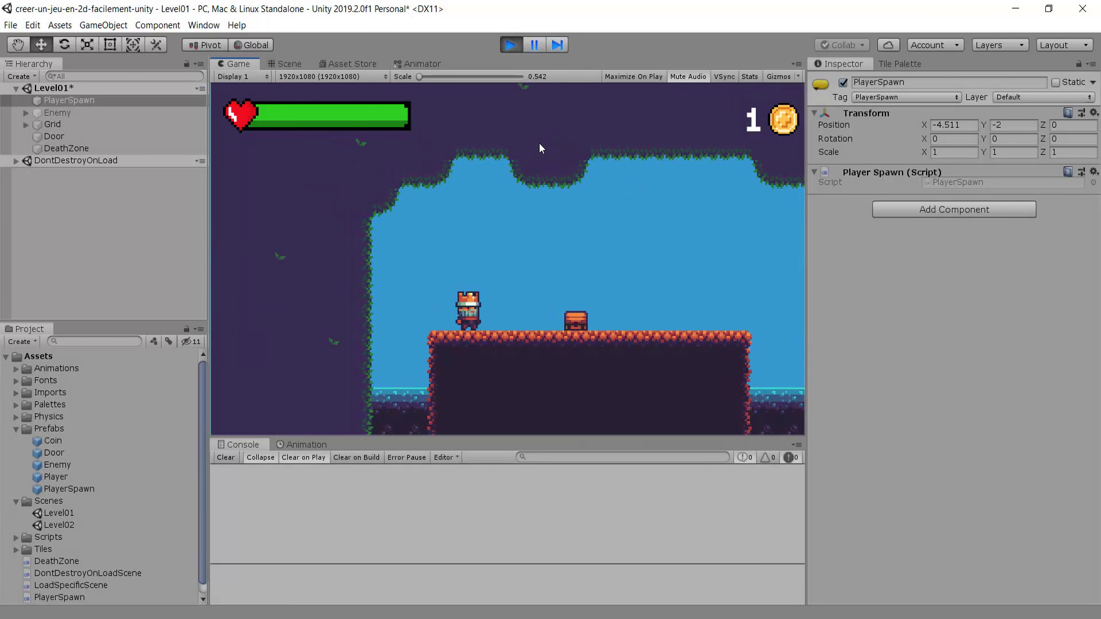
left_click(509, 44)
scroll(602, 240, "down", 2)
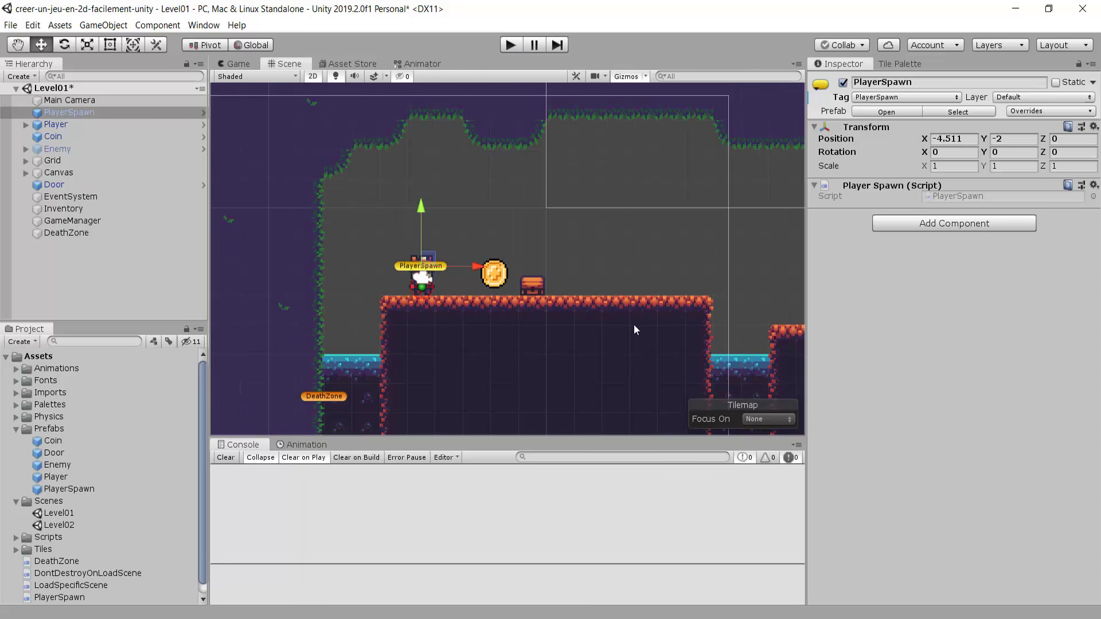
mouse_move(634, 324)
middle_mouse_down()
mouse_move(593, 242)
mouse_move(599, 260)
middle_mouse_up()
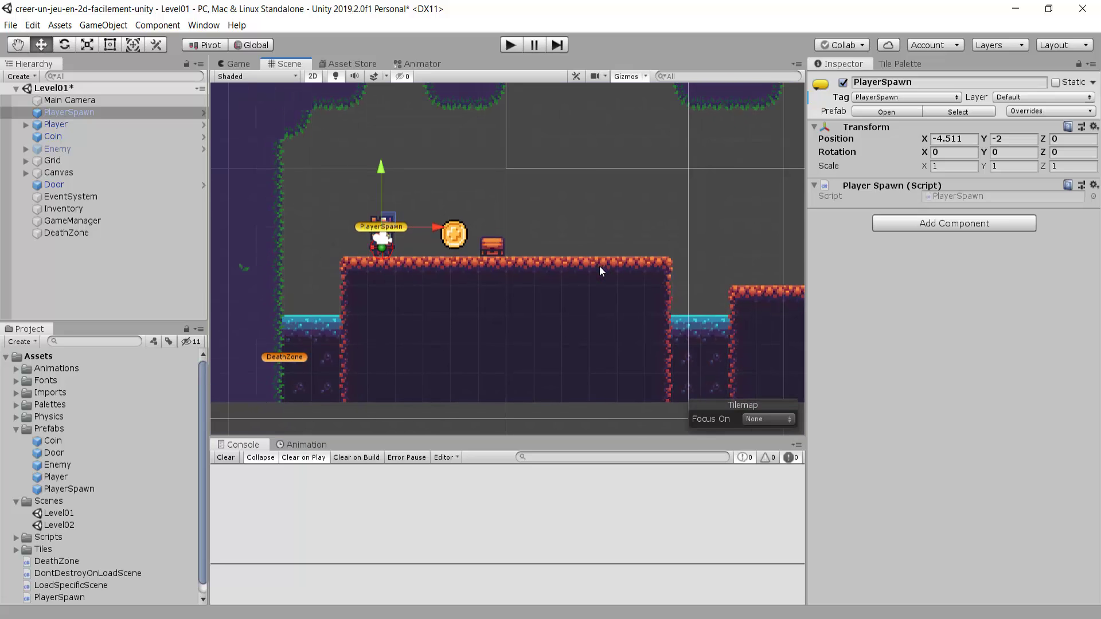
scroll(600, 266, "down", 1)
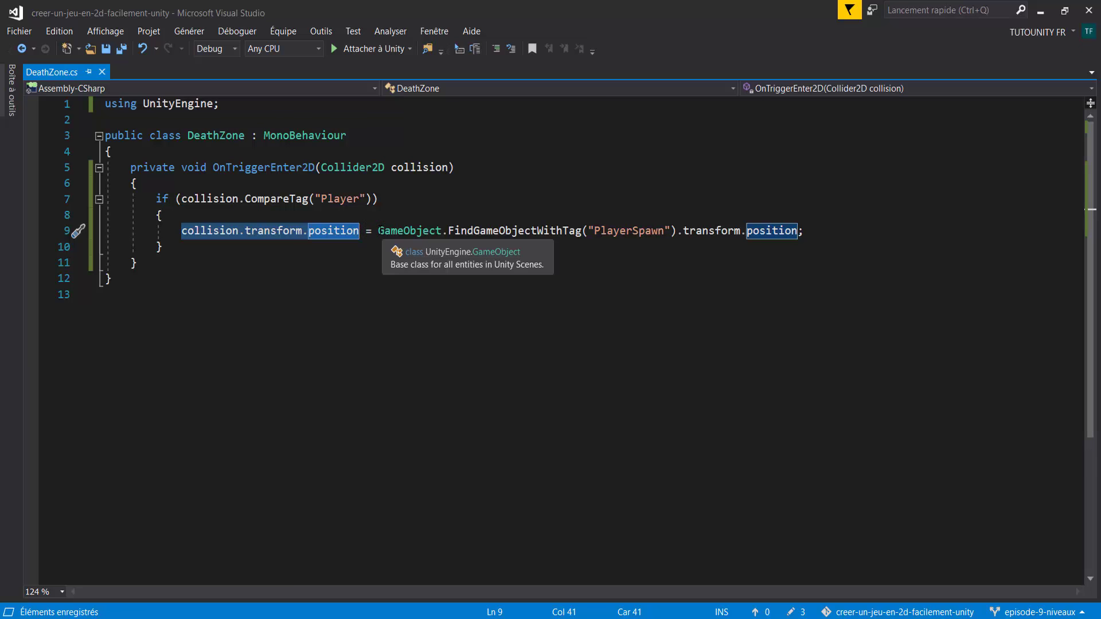
left_click_drag(448, 231, 473, 231)
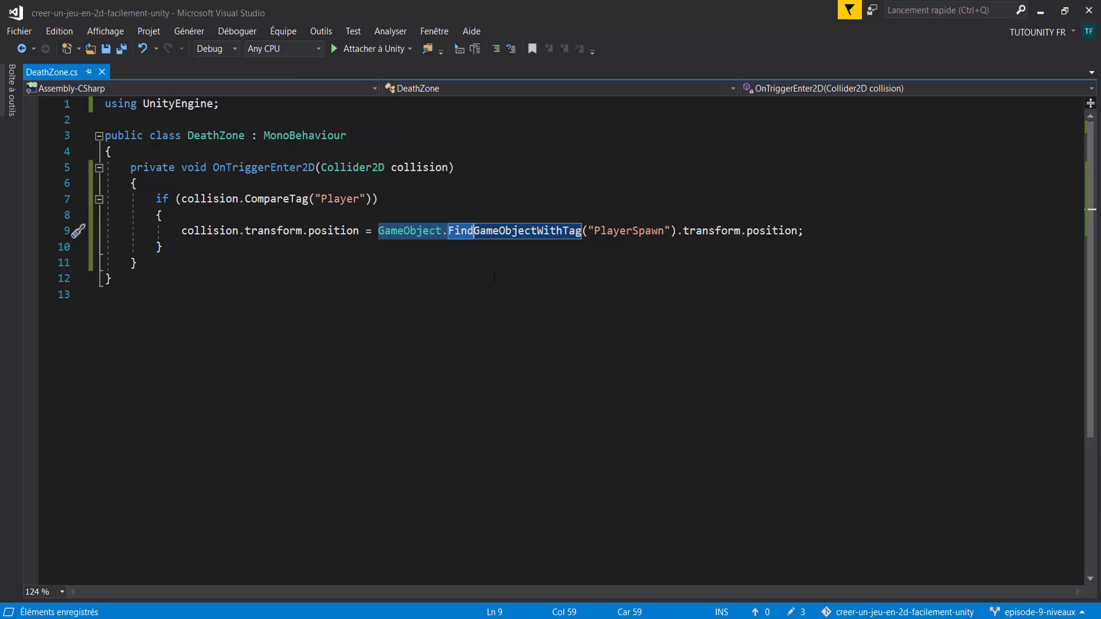
mouse_move(501, 230)
left_click_drag(377, 231, 680, 234)
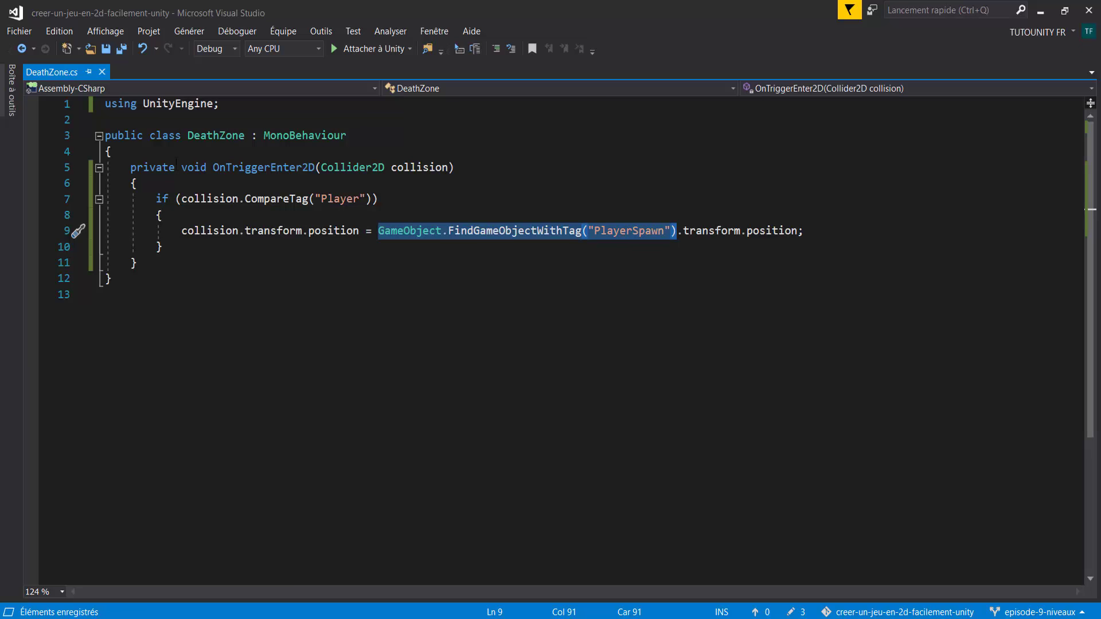
left_click(177, 156)
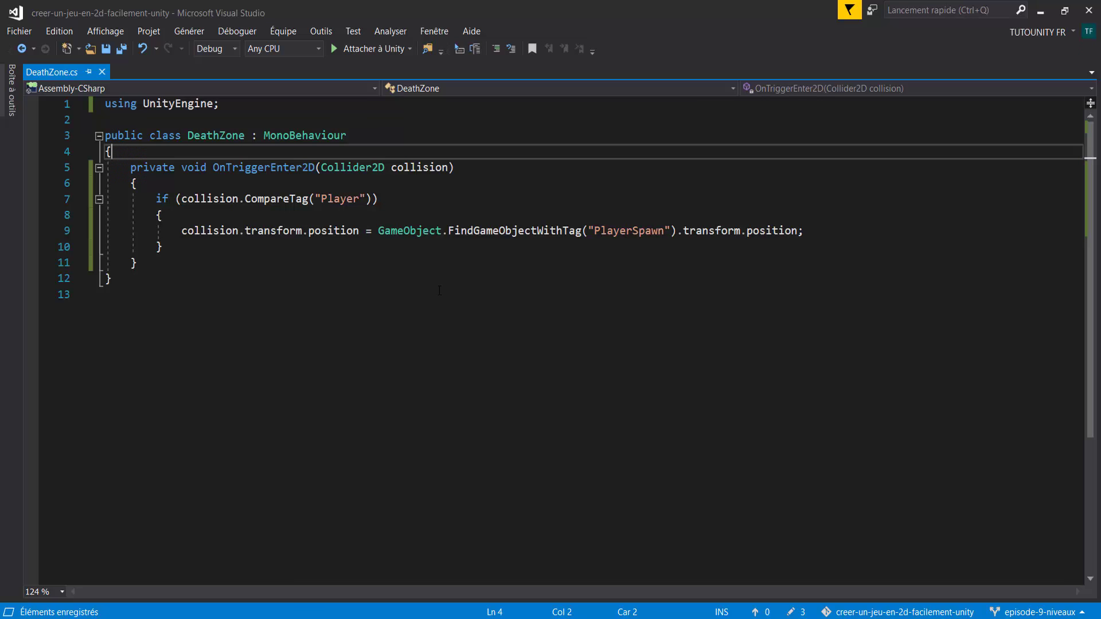
Add an empty Awake method inside the DeathZone class.
key("Return")
key("Return")
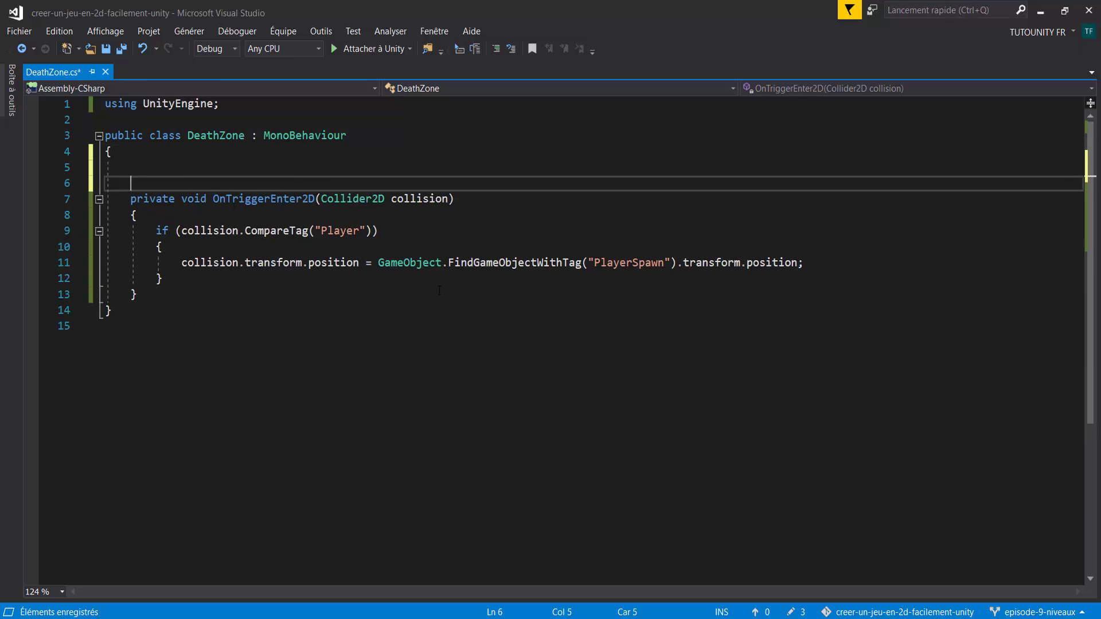
key("Up")
type("void awa")
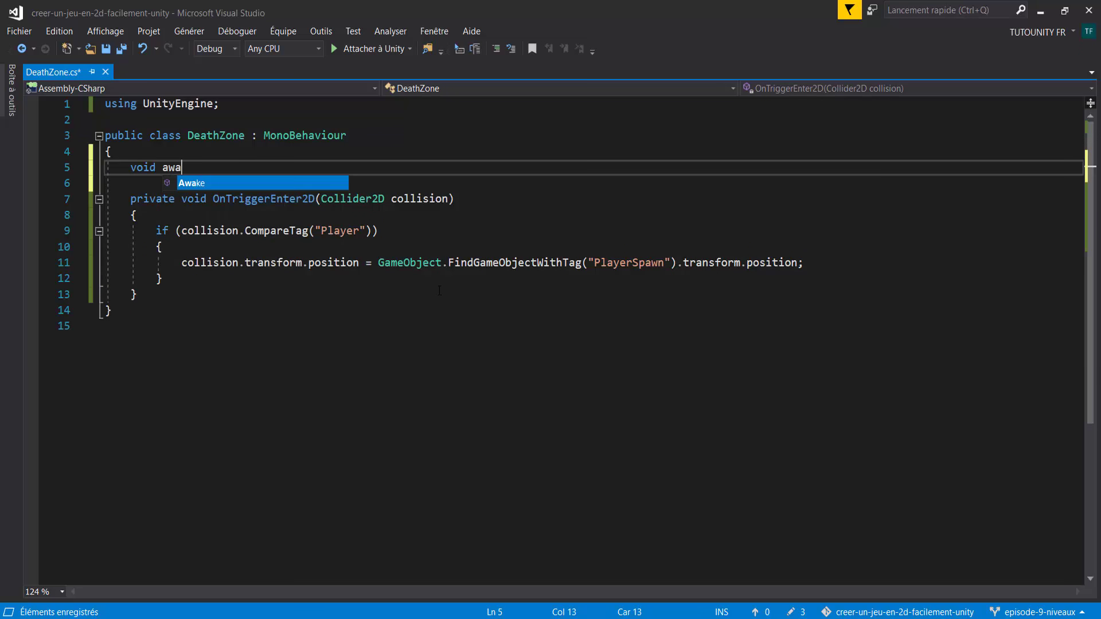
key("Return")
Declare 'private Transform playerSpawn;' above the Awake method.
left_click(234, 152)
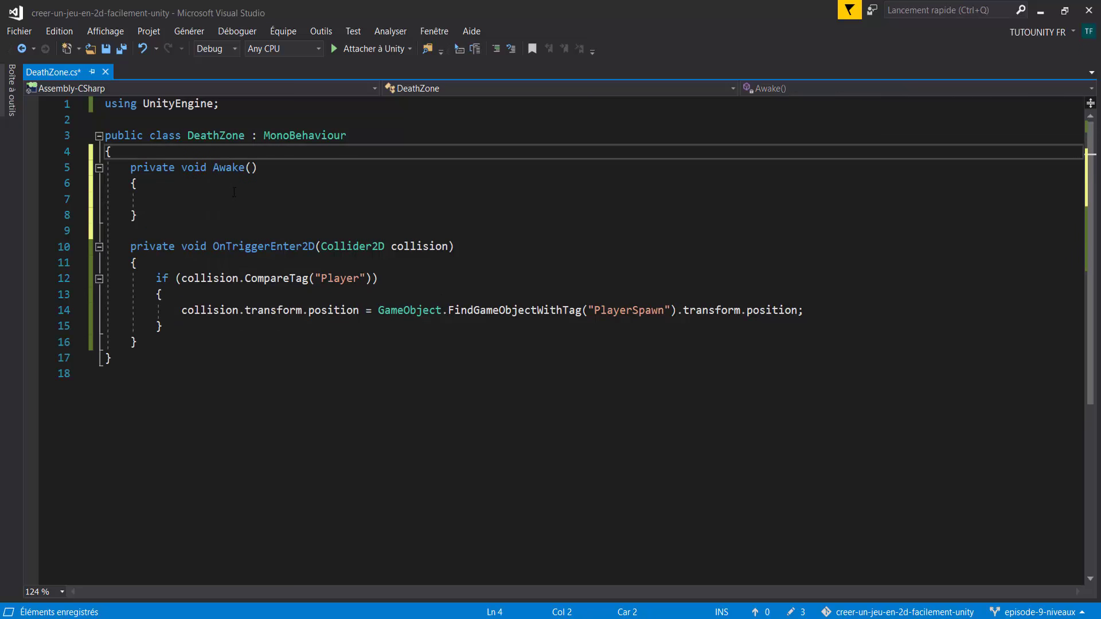
key("Return")
key("Return")
key("Up")
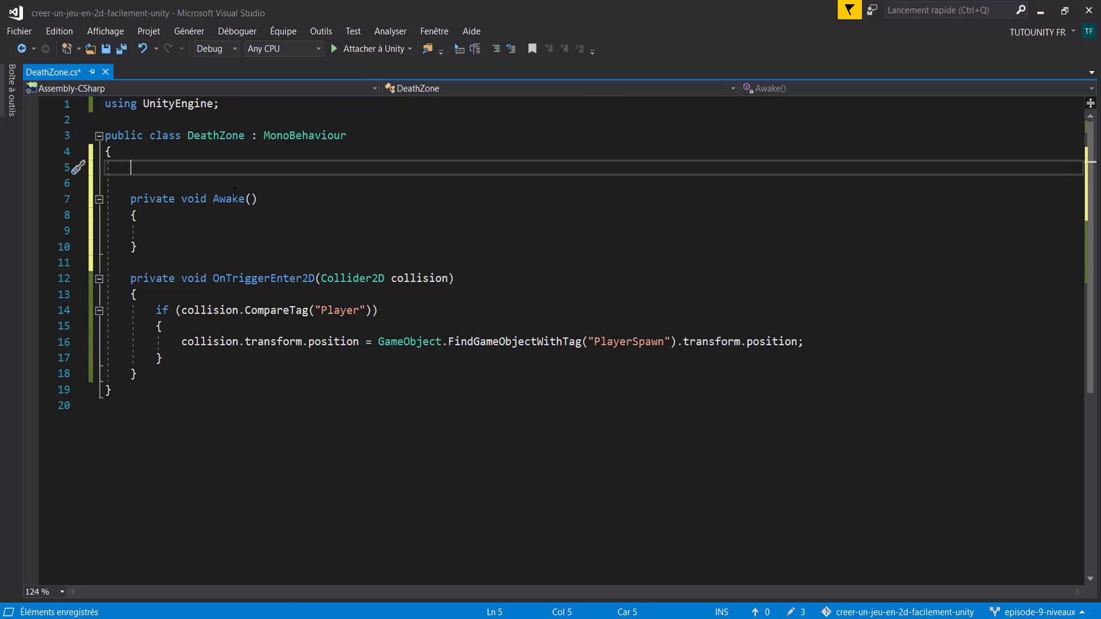
type("T")
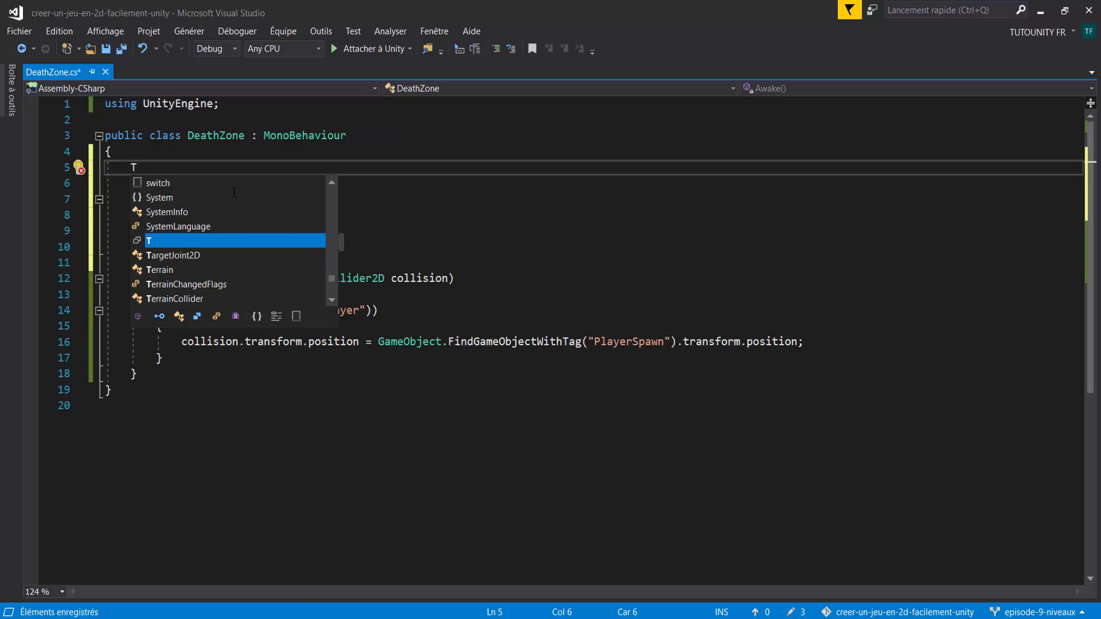
type("ran")
key("Tab")
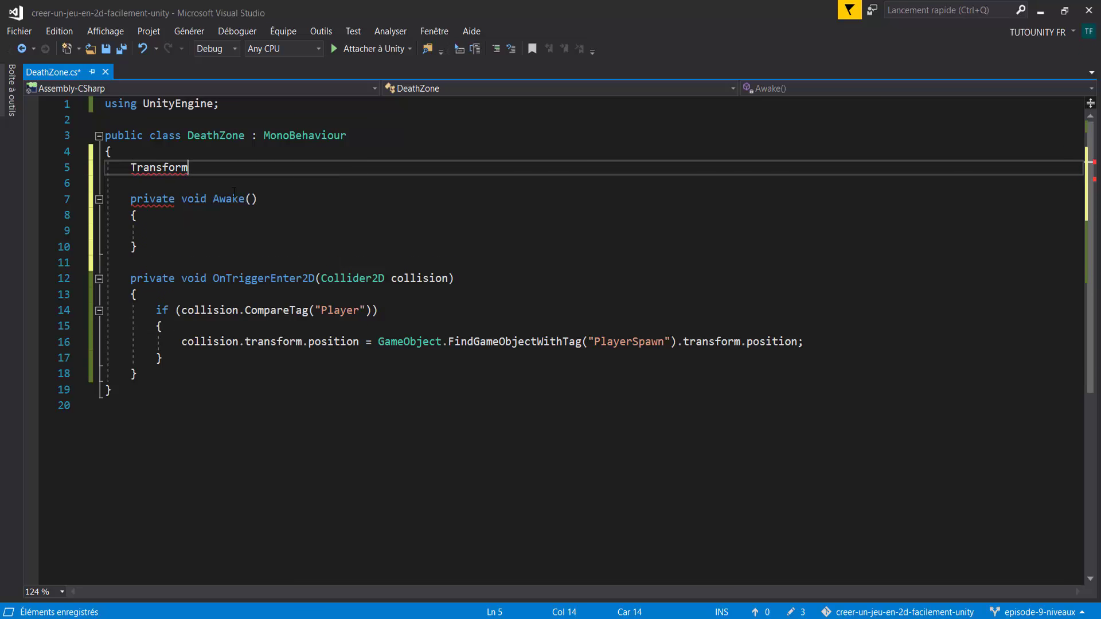
type(" playerS")
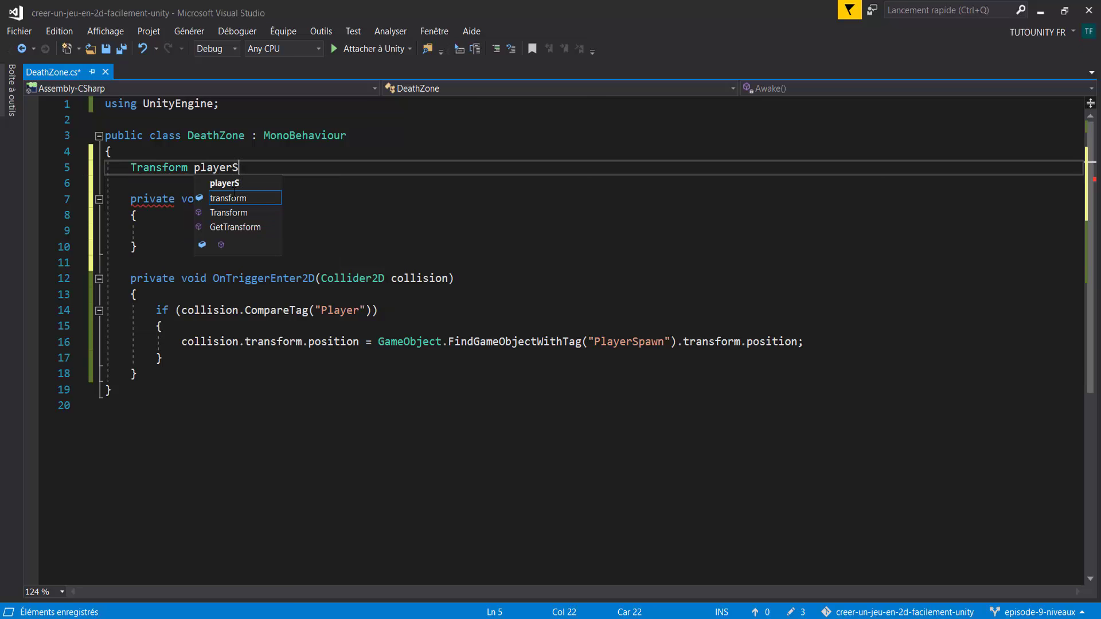
type("pawn;")
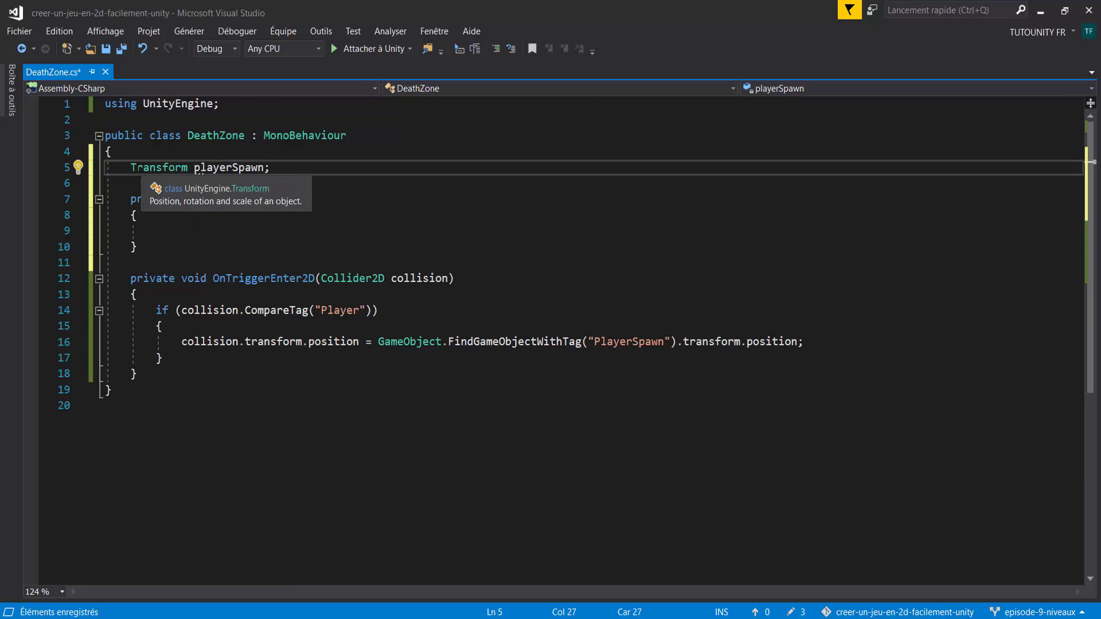
left_click(131, 167)
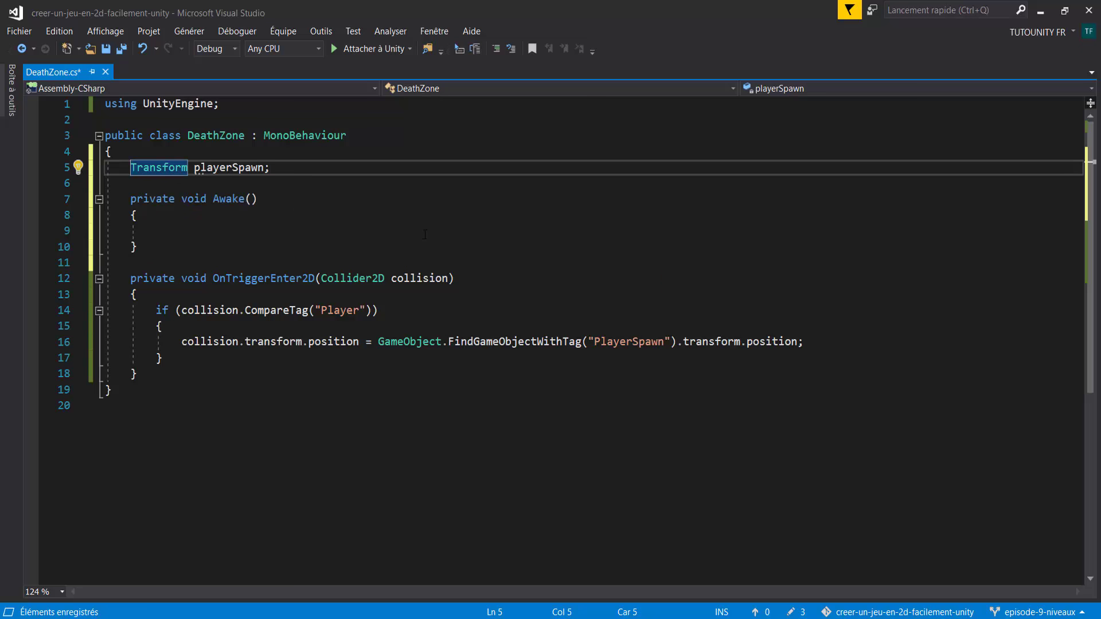
type("privat")
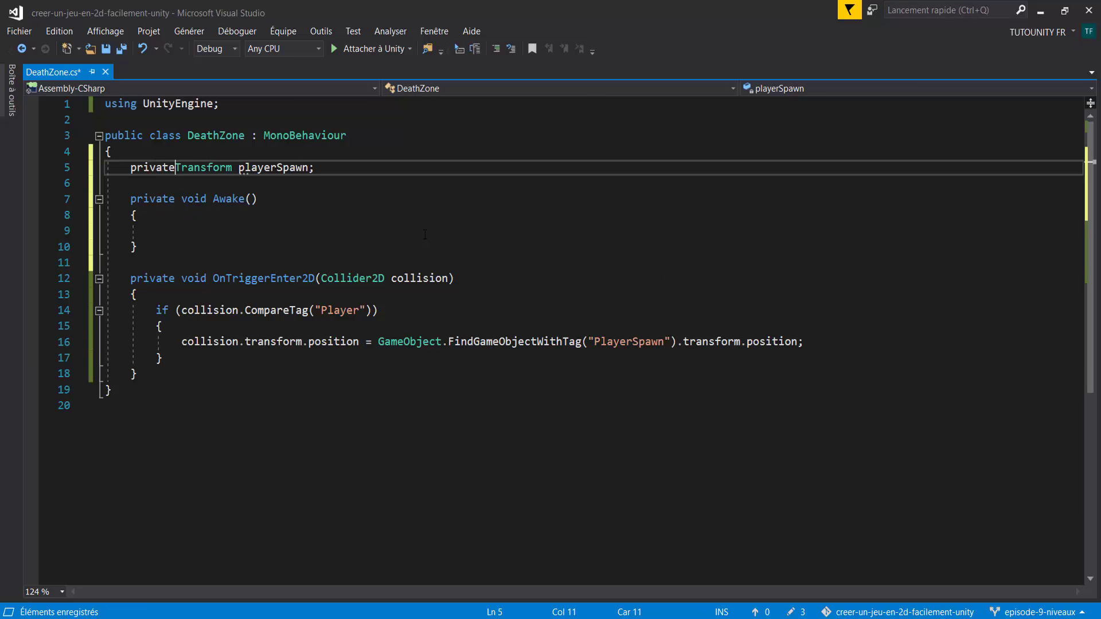
type("e")
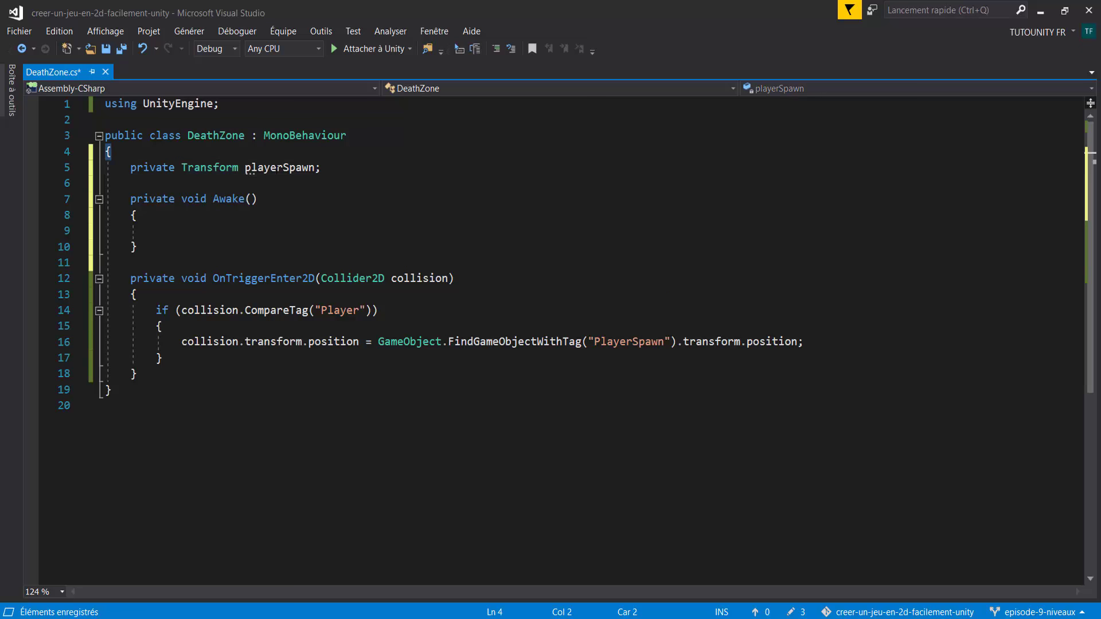
Review the playerSpawn field and the respawn line's transform.position expression.
double_click(284, 169)
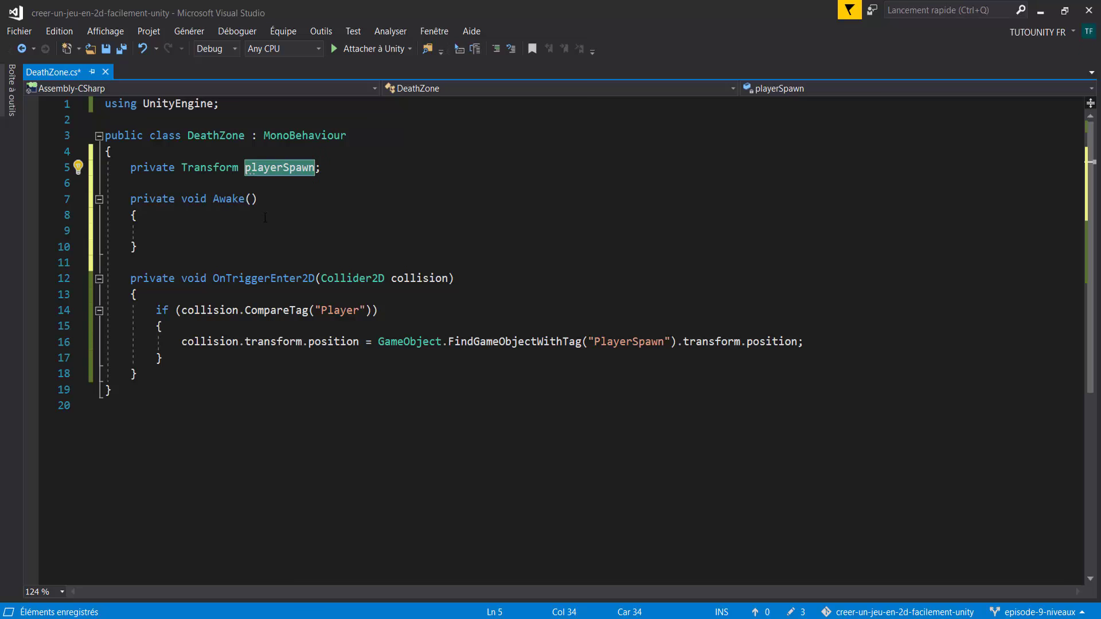
double_click(235, 172)
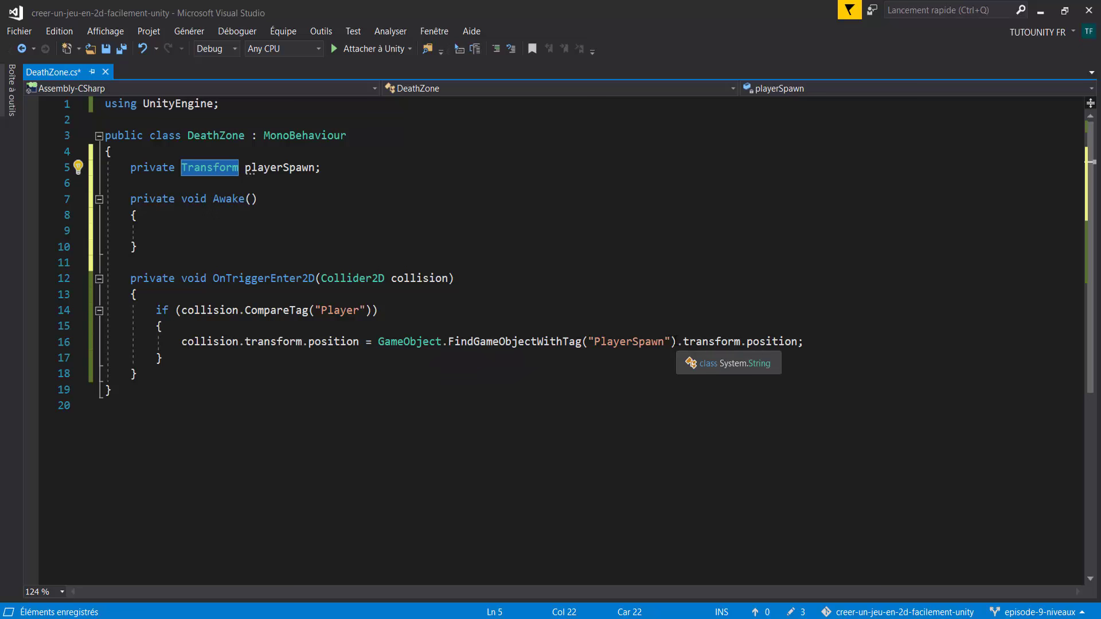
left_click_drag(677, 342, 805, 342)
left_click(758, 343)
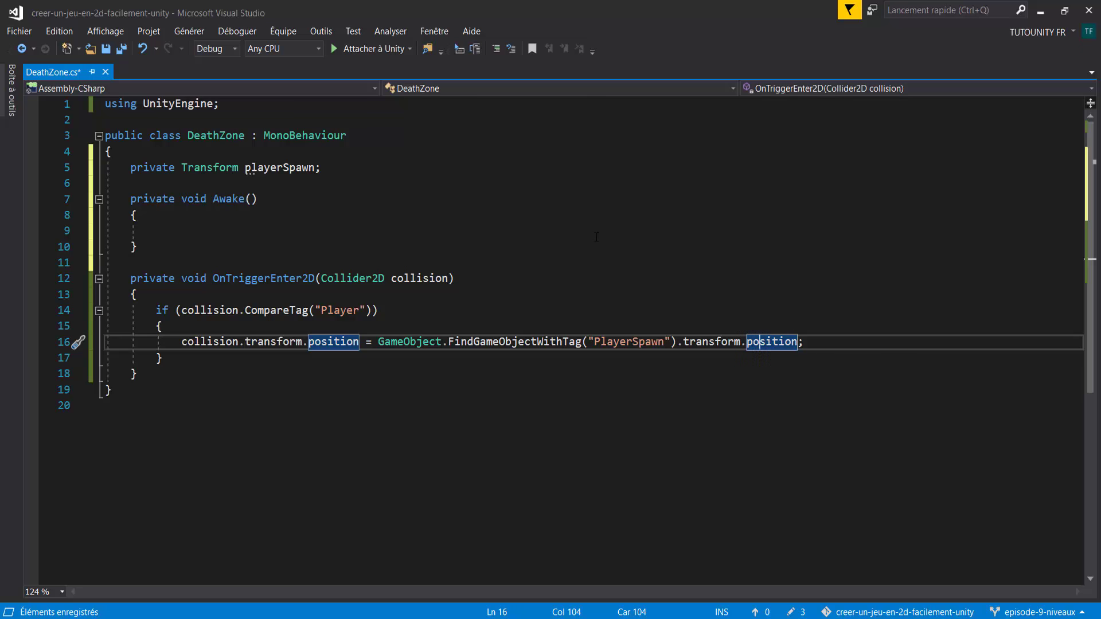
key("alt+Tab")
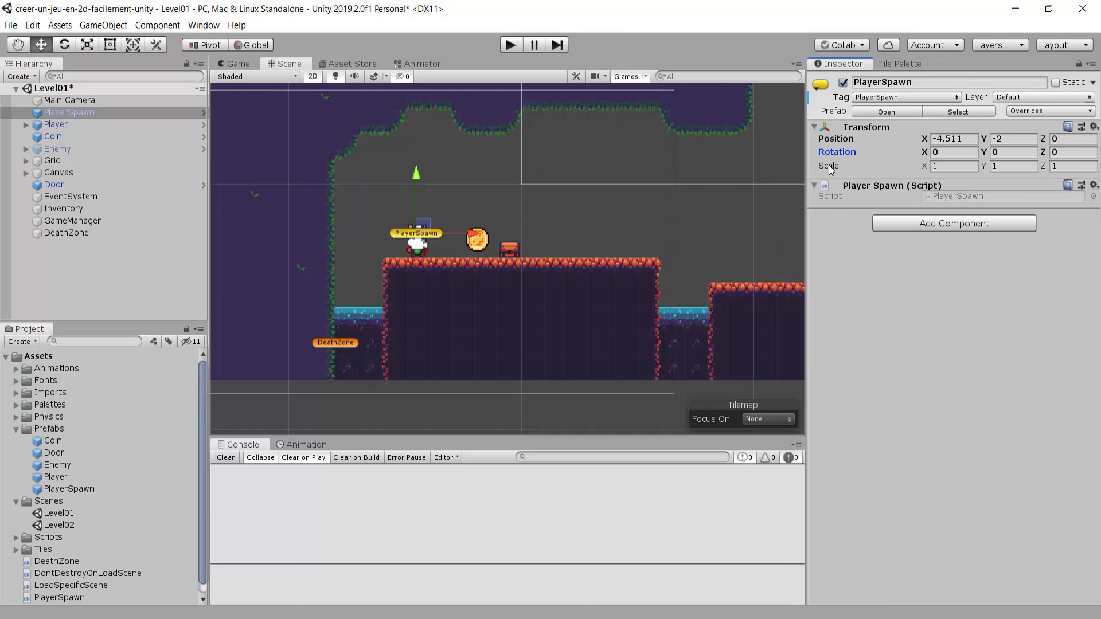
Check the PlayerSpawn object's Transform position values, then return to DeathZone.cs.
left_click(836, 139)
key("alt+Tab")
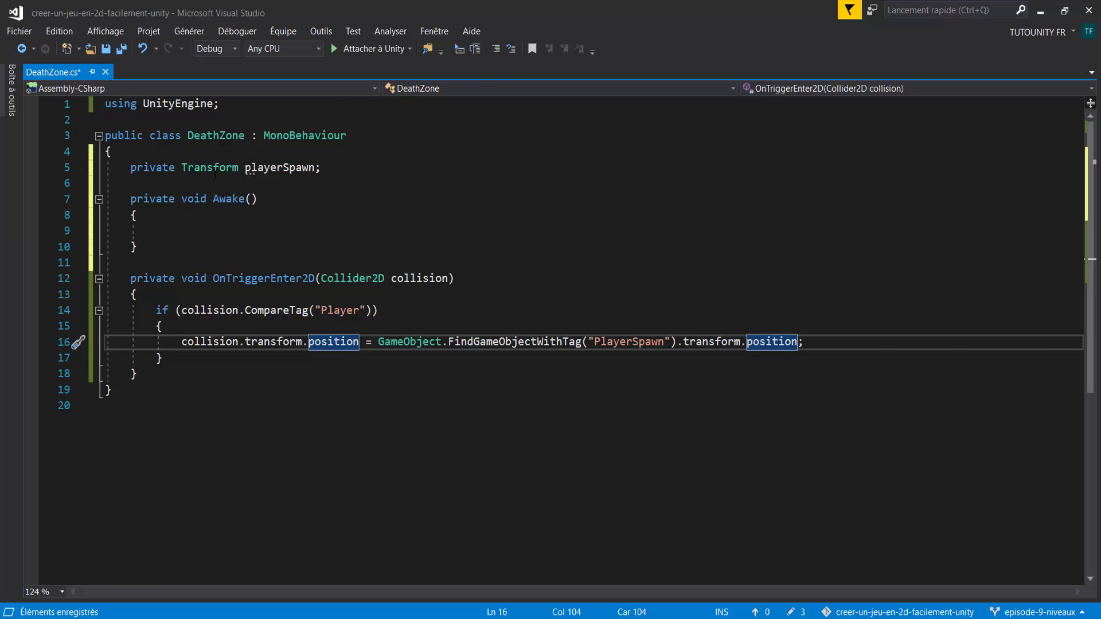
Move the FindGameObjectWithTag("PlayerSpawn").transform expression into Awake as 'playerSpawn = ...;'.
left_click(199, 235)
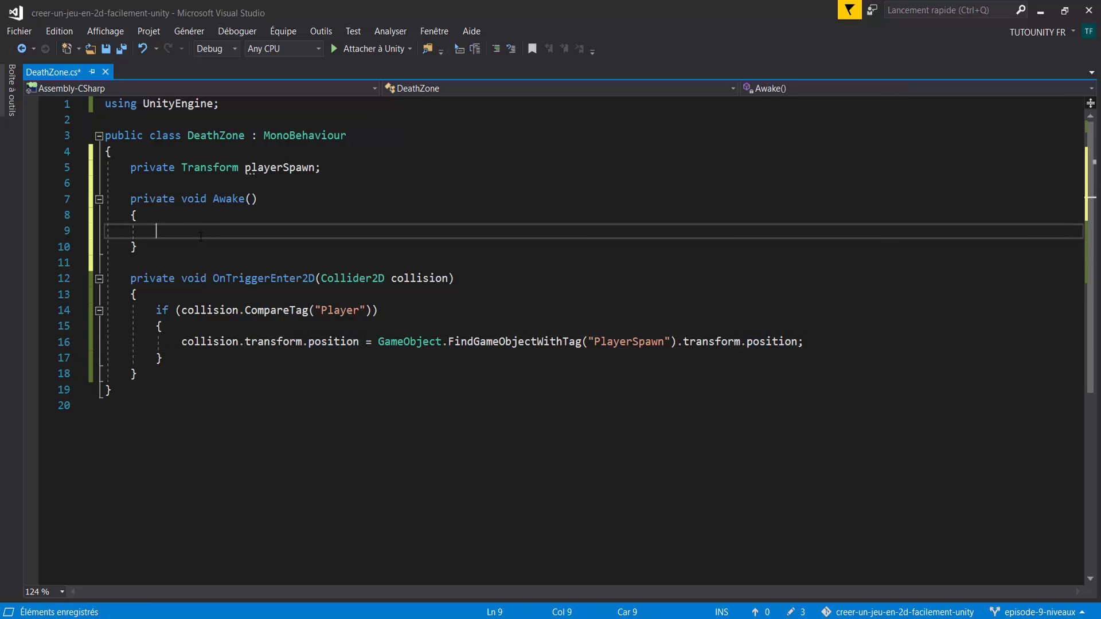
type("playerS")
key("Tab")
type("=")
left_click_drag(379, 342, 740, 342)
key("ctrl+x")
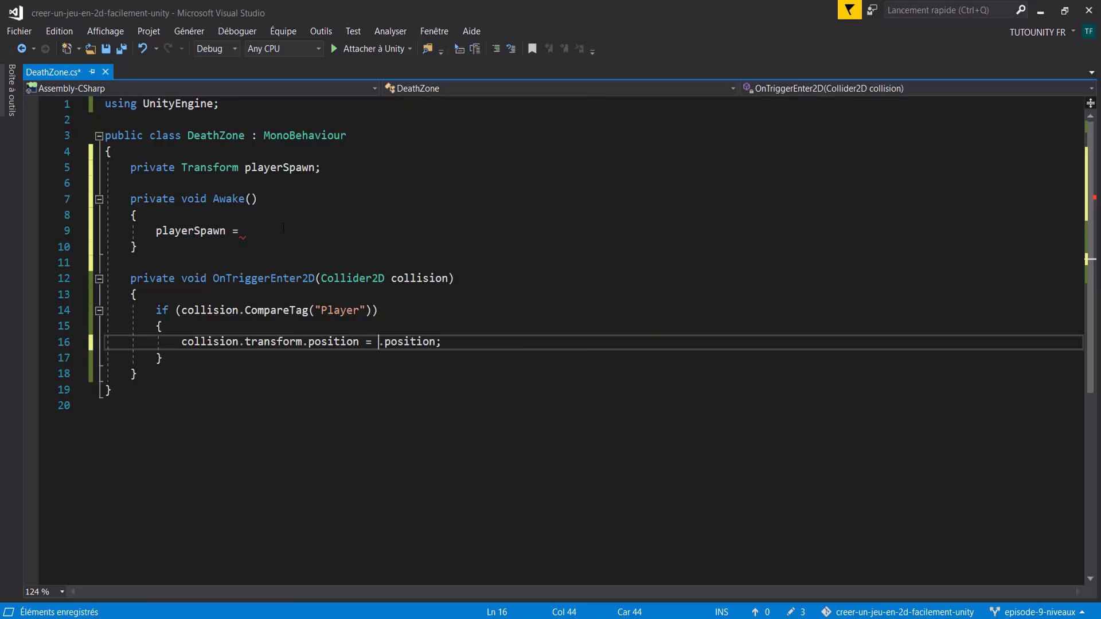
left_click(479, 231)
key("ctrl+v")
type(";")
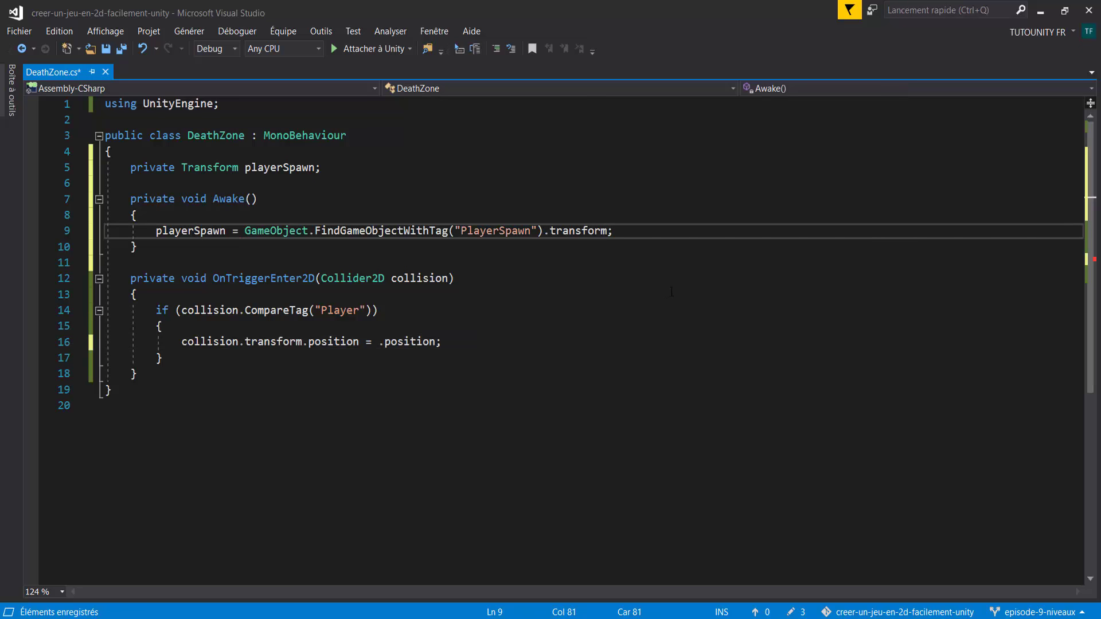
Make the respawn line use playerSpawn.position and save the script.
double_click(191, 232)
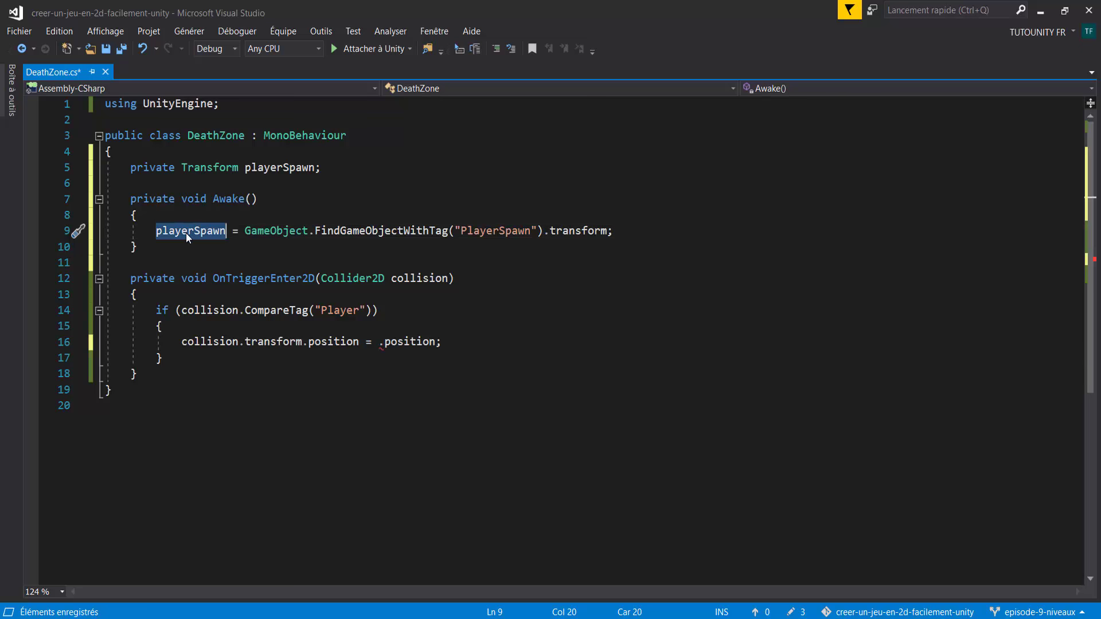
left_click(380, 341)
key("ctrl+v")
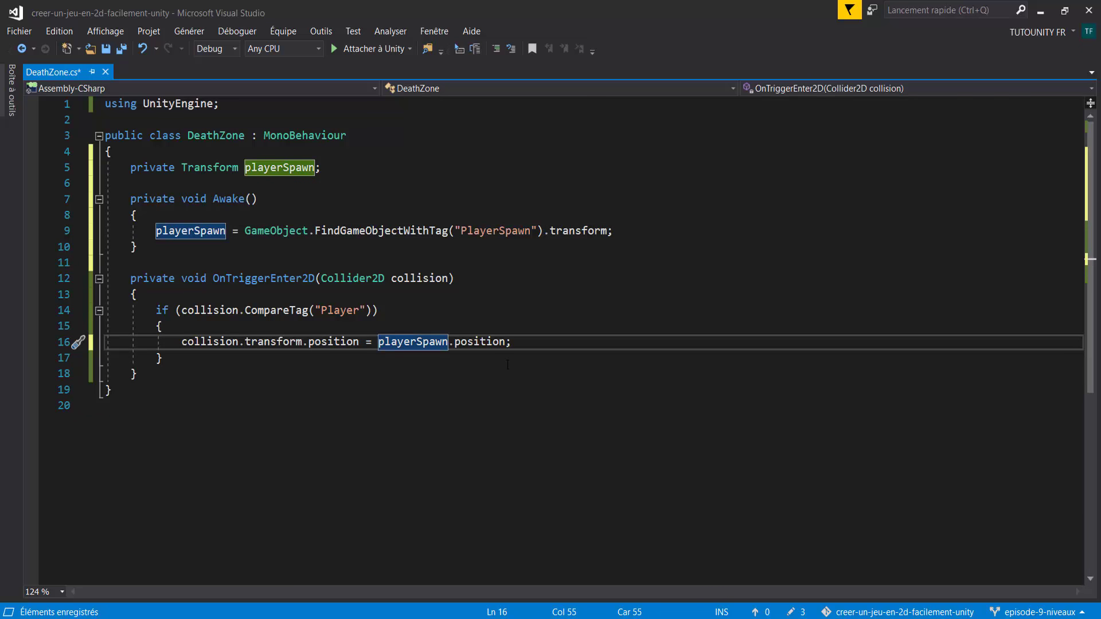
key("ctrl+s")
key("alt+Tab")
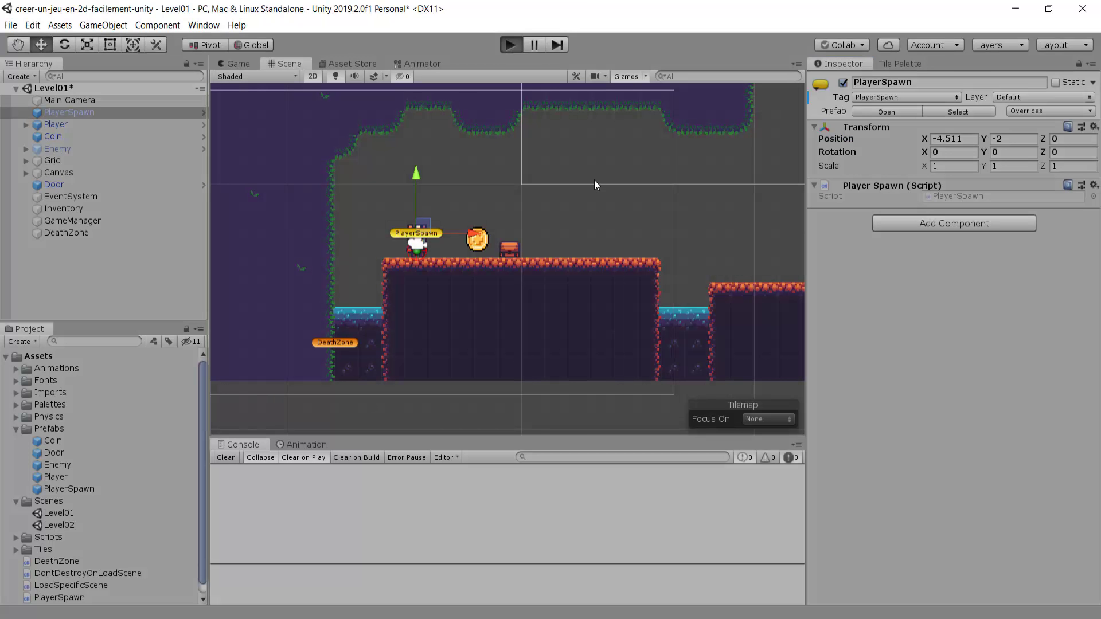
Play Level01, jump the gap and steer into the water to test respawn, then stop.
key("ctrl+p")
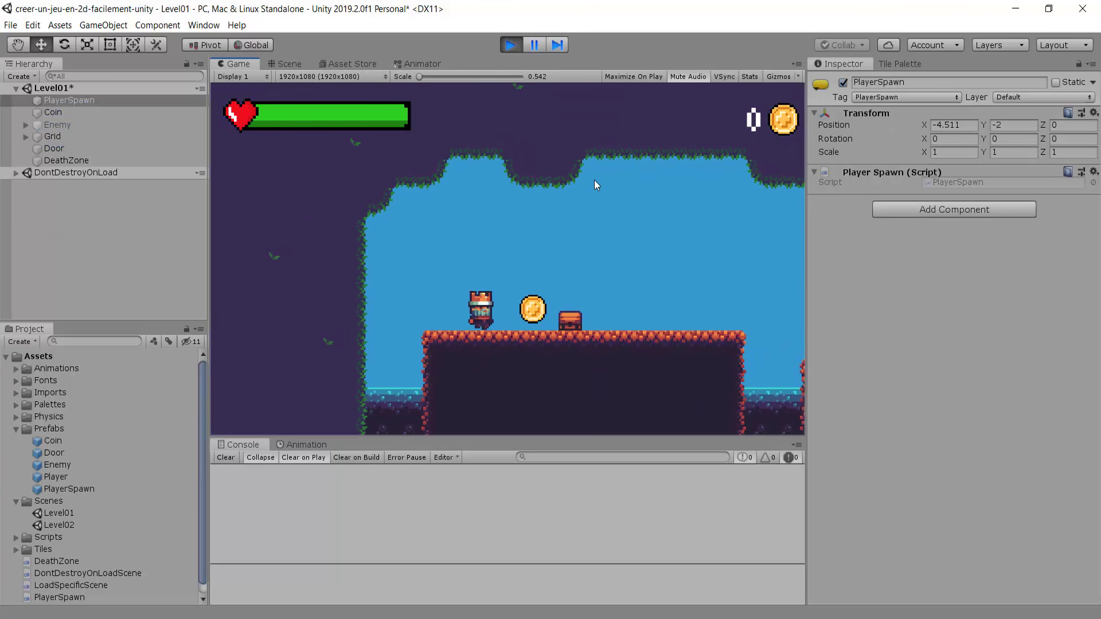
key("Right")
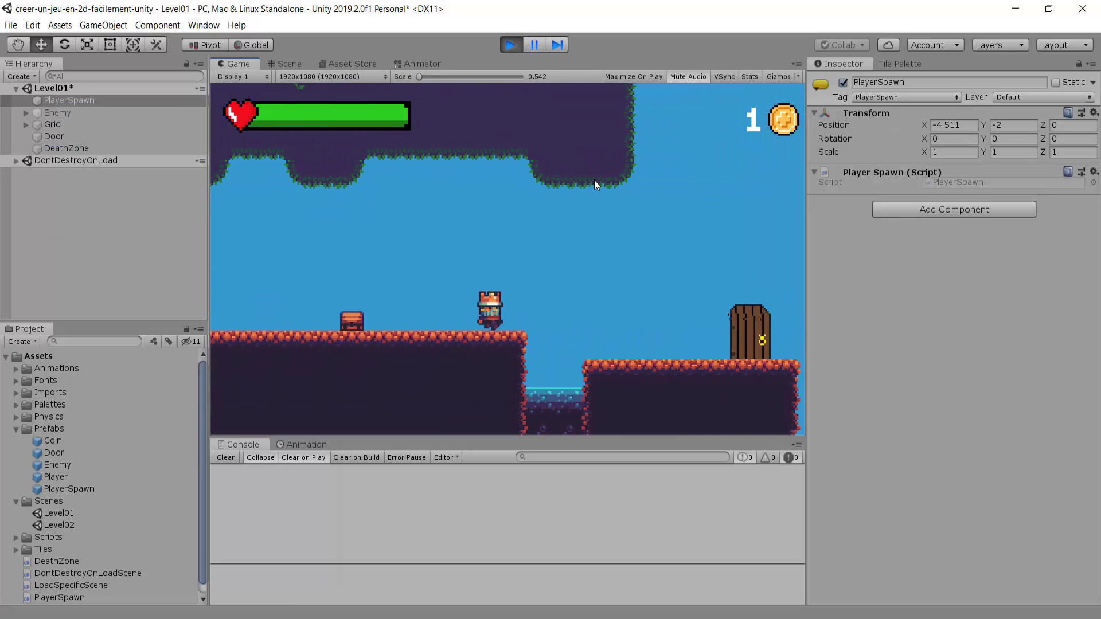
key("space")
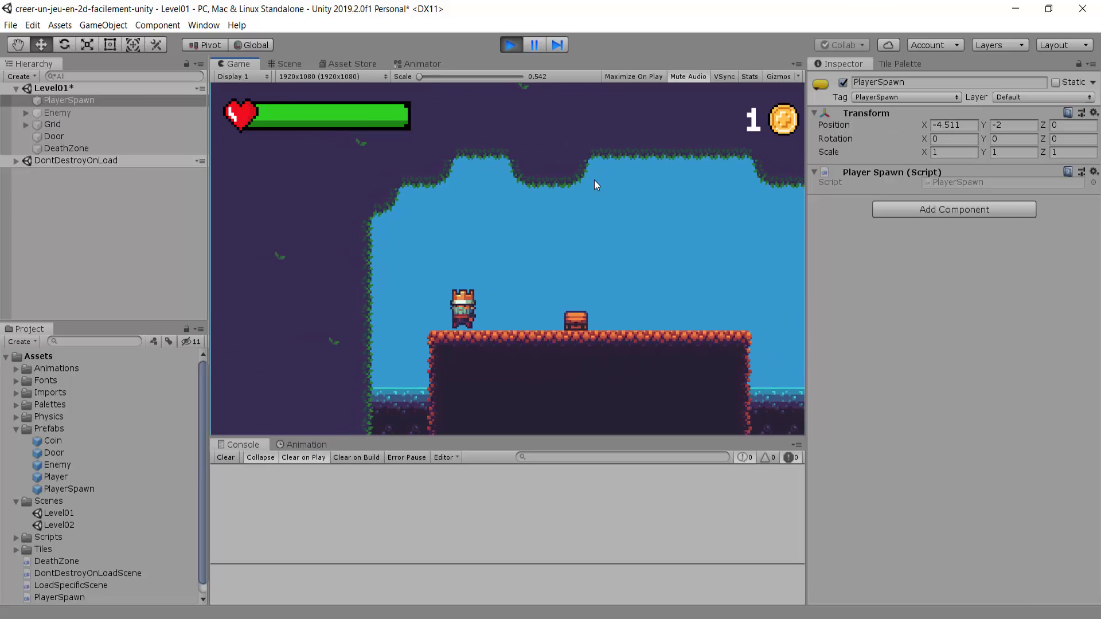
key("Left")
key("Right")
key("space")
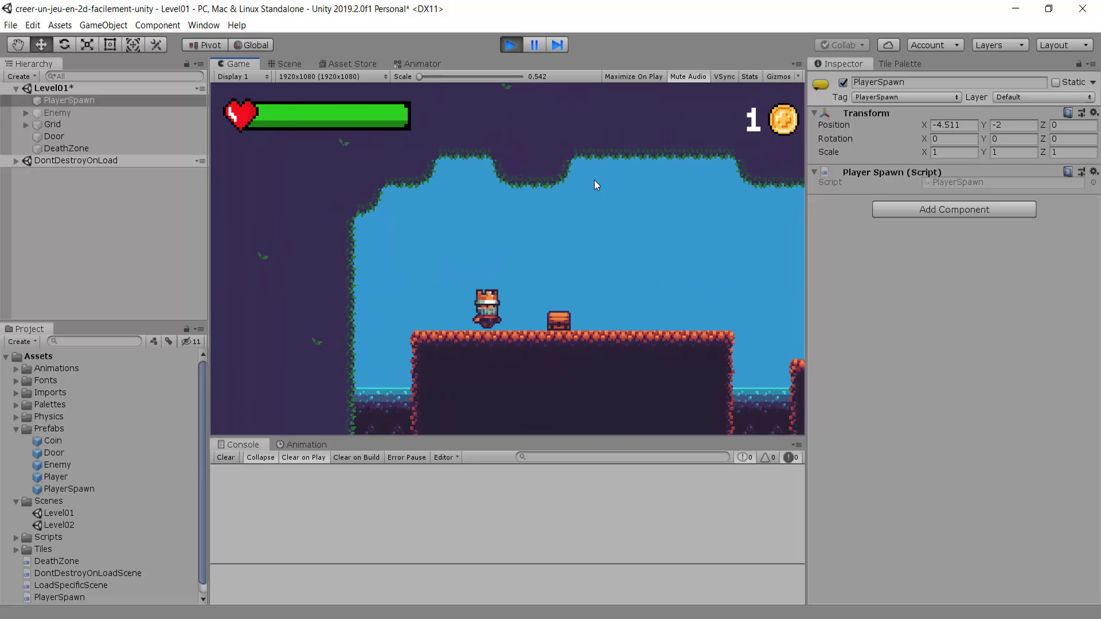
key("ctrl+p")
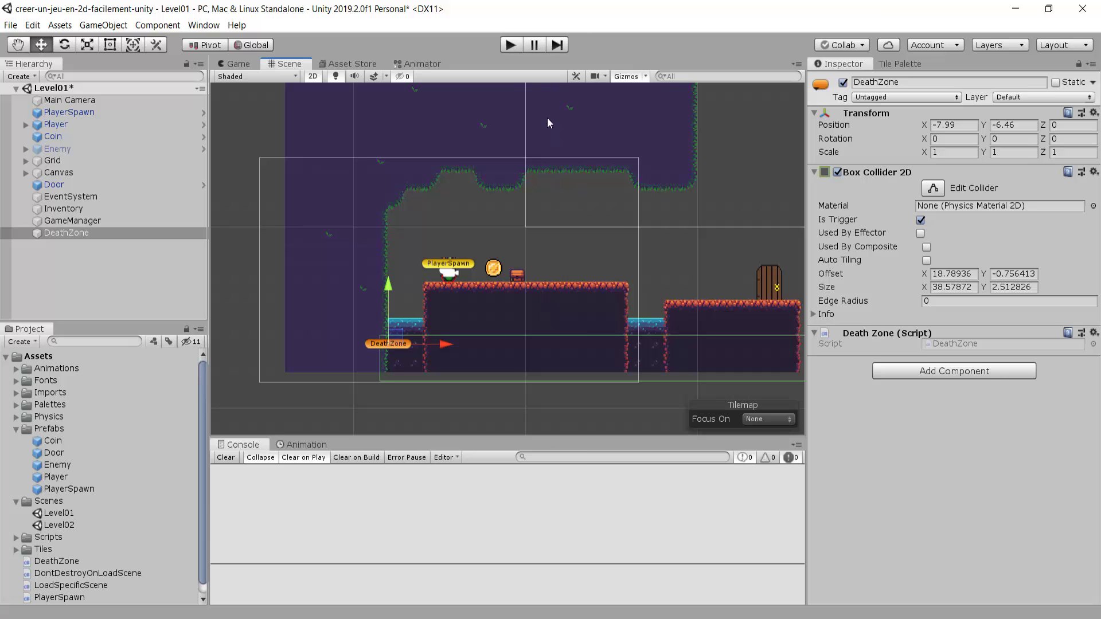
Replay, drop the player into the left pit, then walk right to collect the coin.
key("ctrl+p")
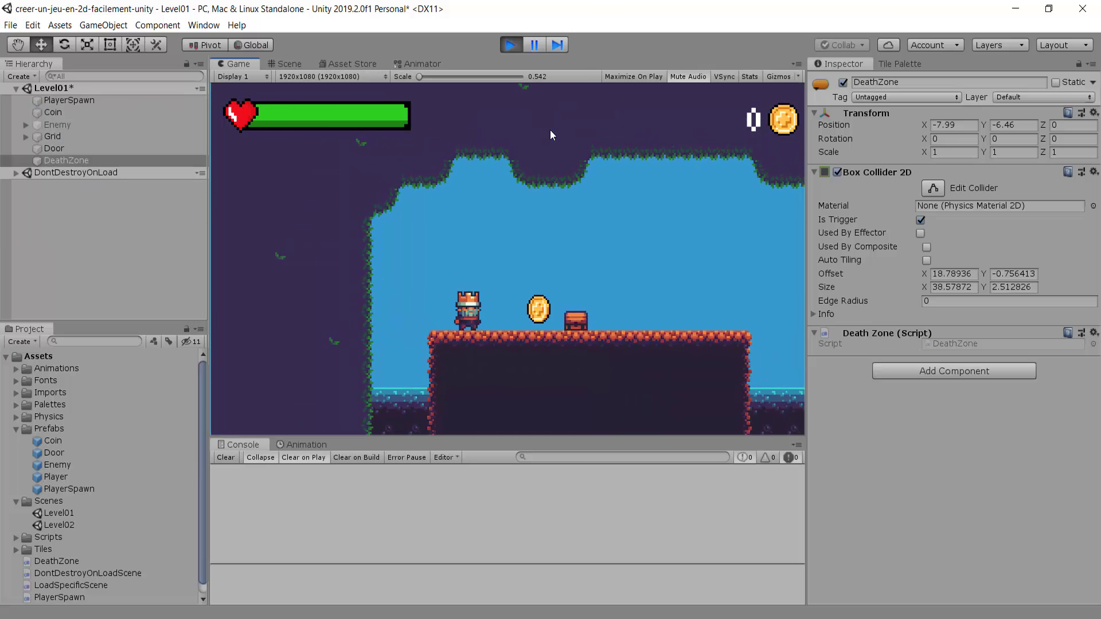
key("Left")
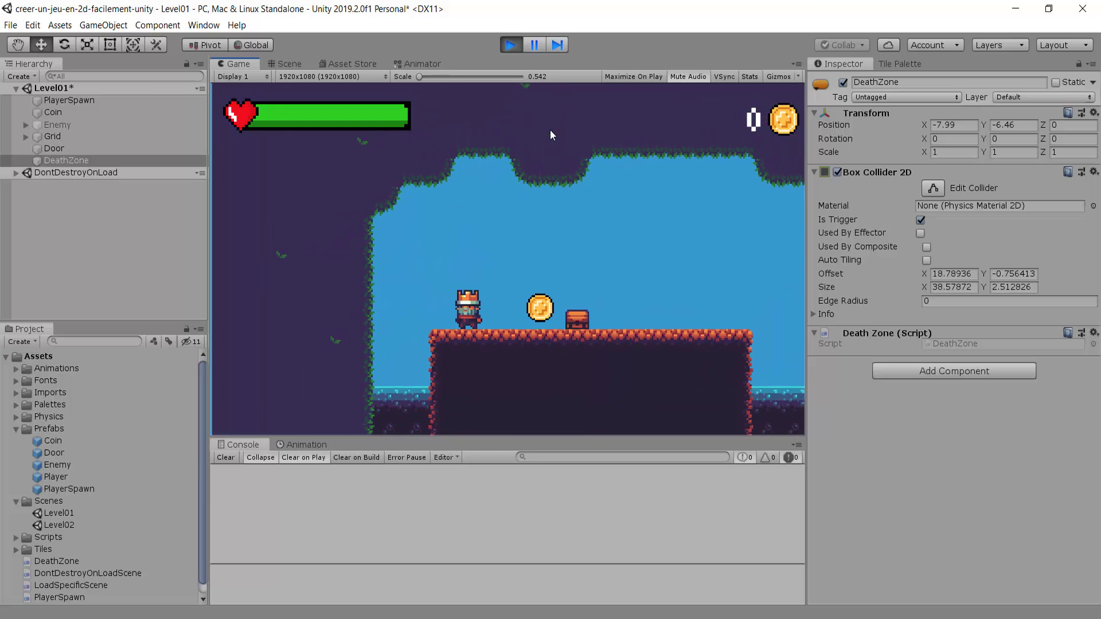
key("Left")
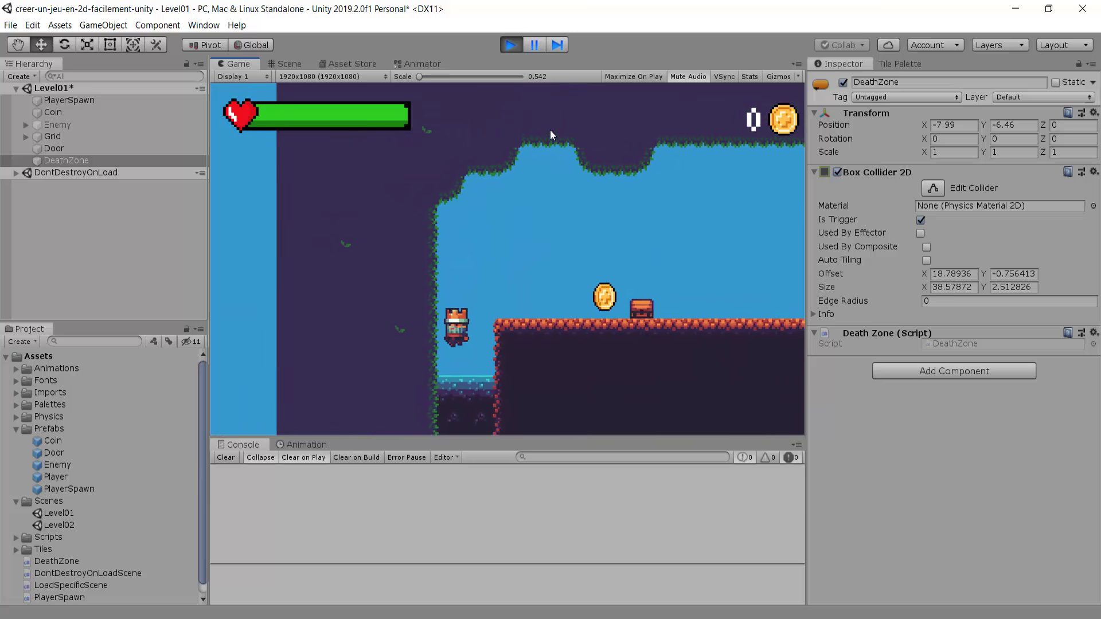
key("Right")
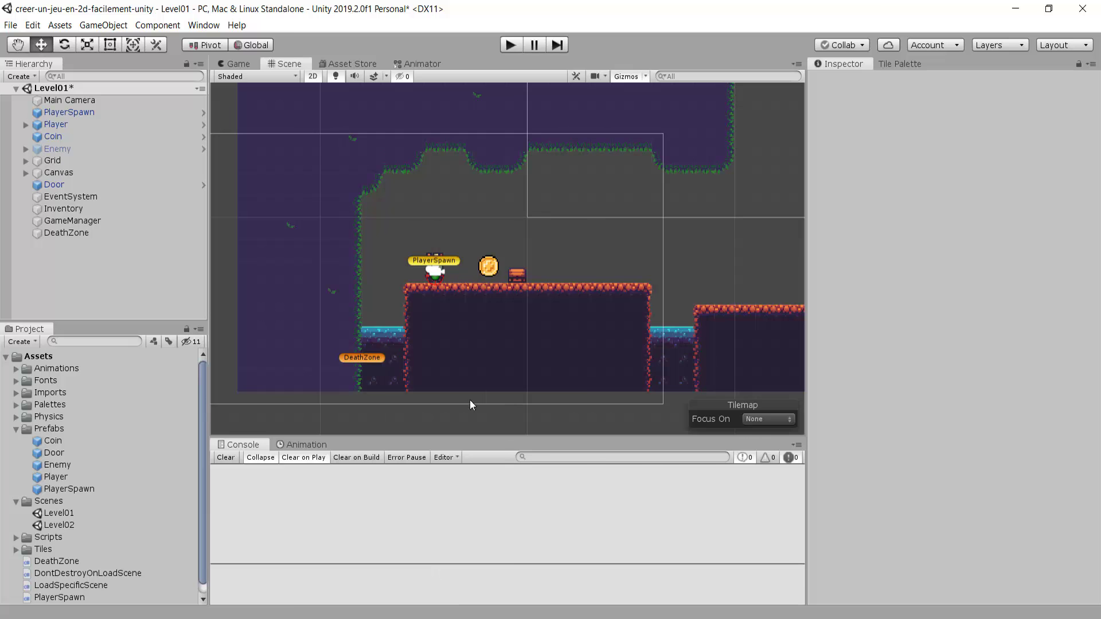
Switch from Unity back to DeathZone.cs in Visual Studio.
key("alt+Tab")
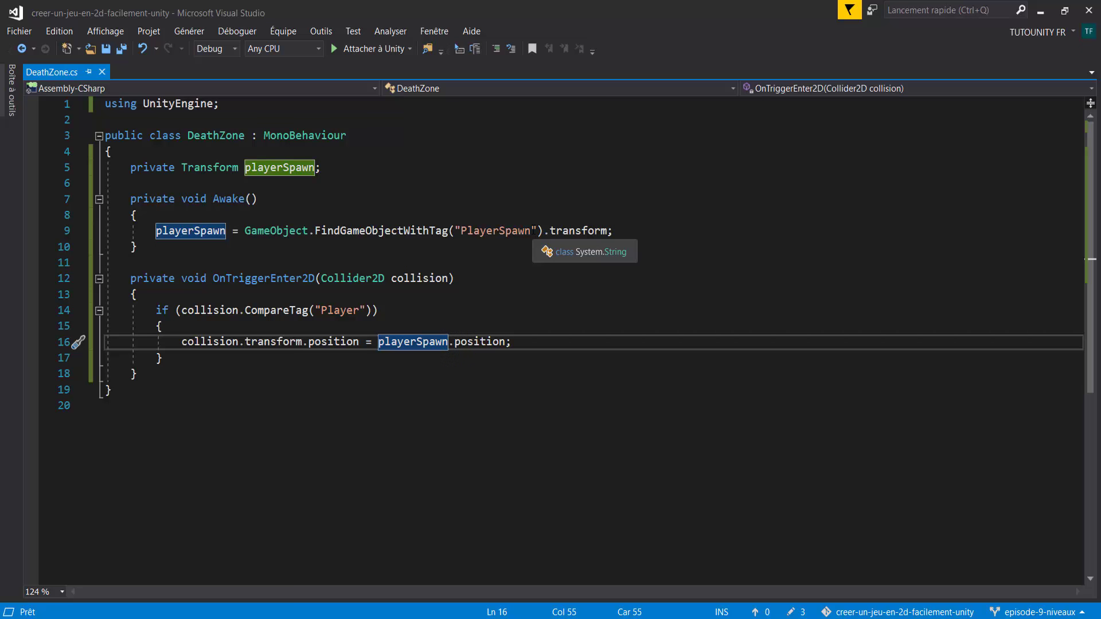
Declare 'private Animator fadeSystem;' below the playerSpawn field.
left_click(402, 166)
key("Return")
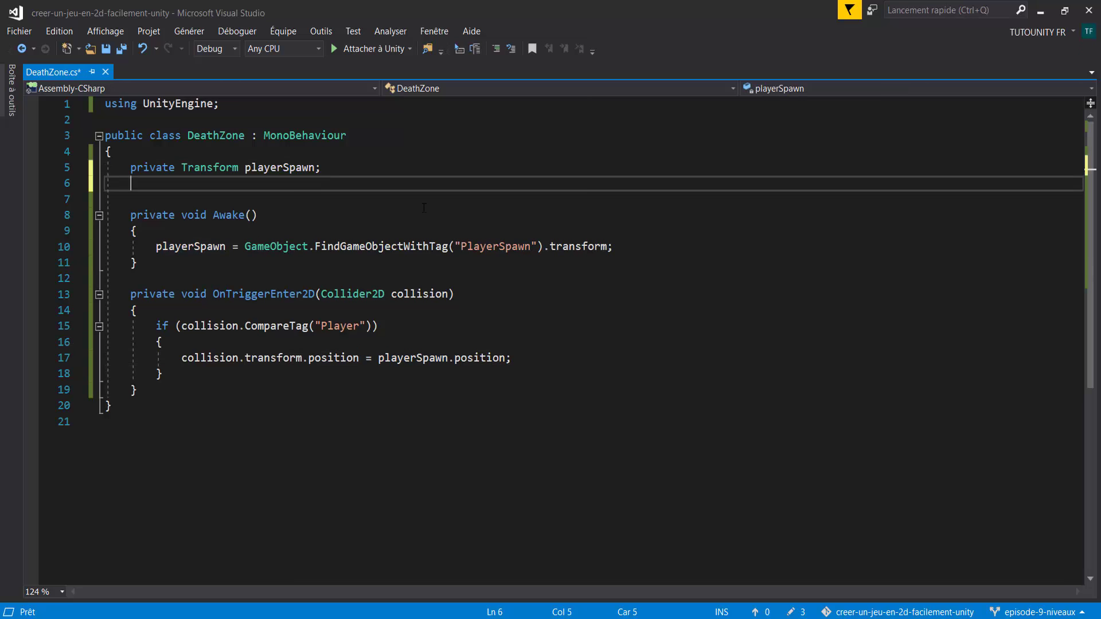
type("private ")
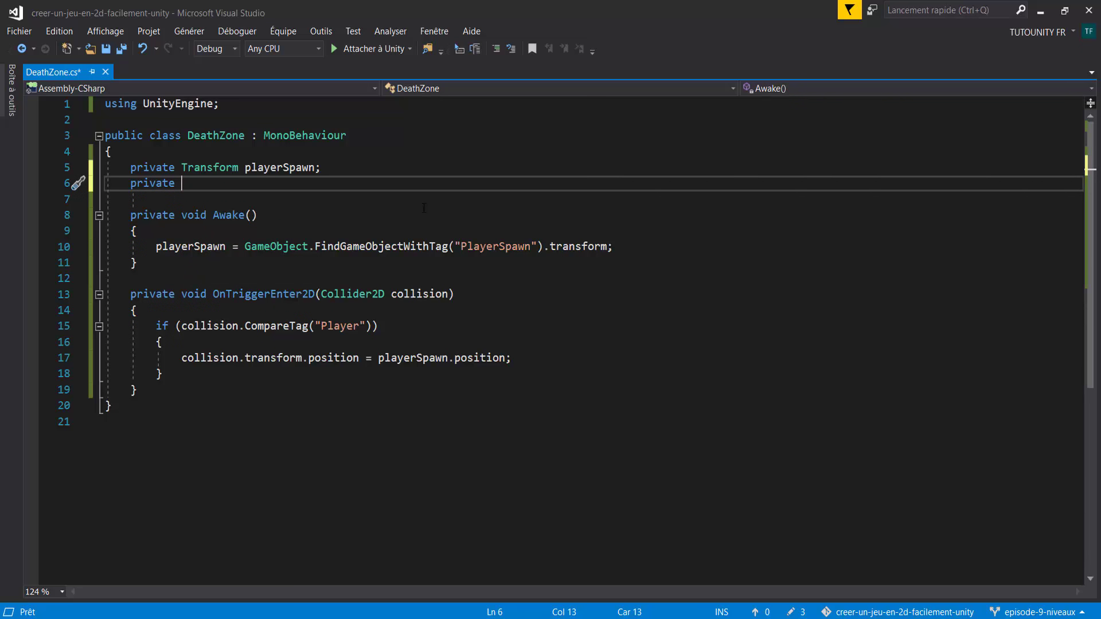
type("Animator ")
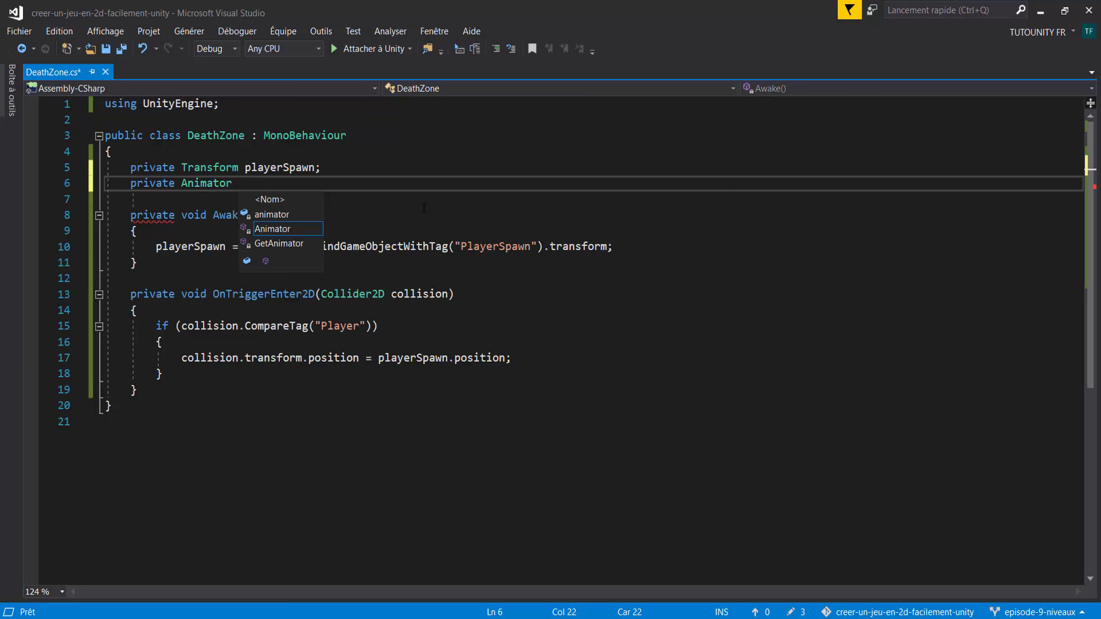
type("fadeSys")
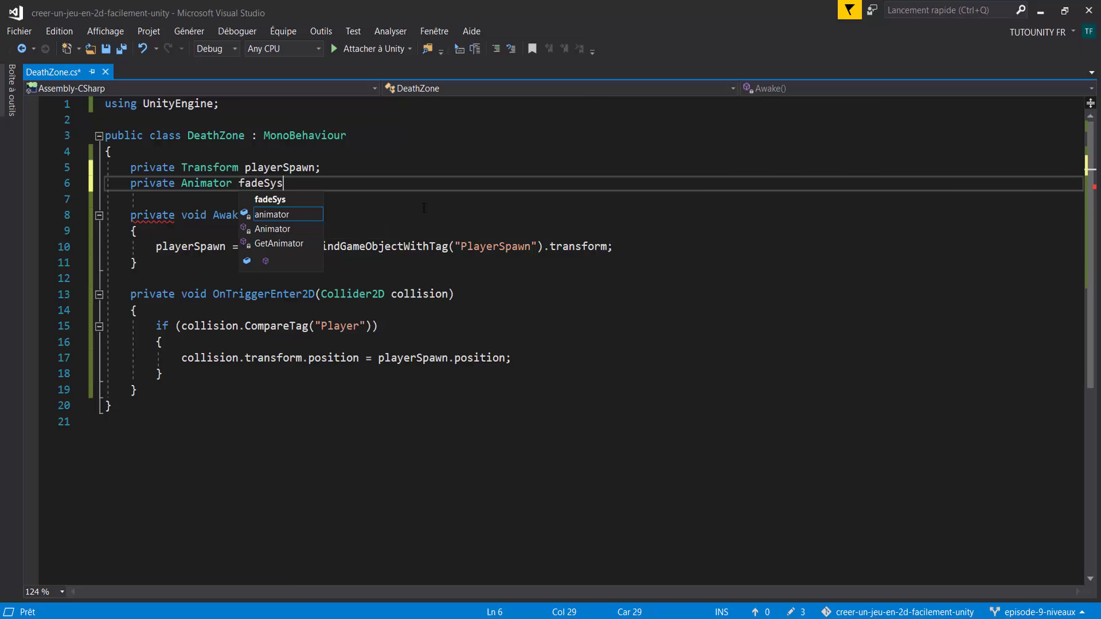
type("tem;")
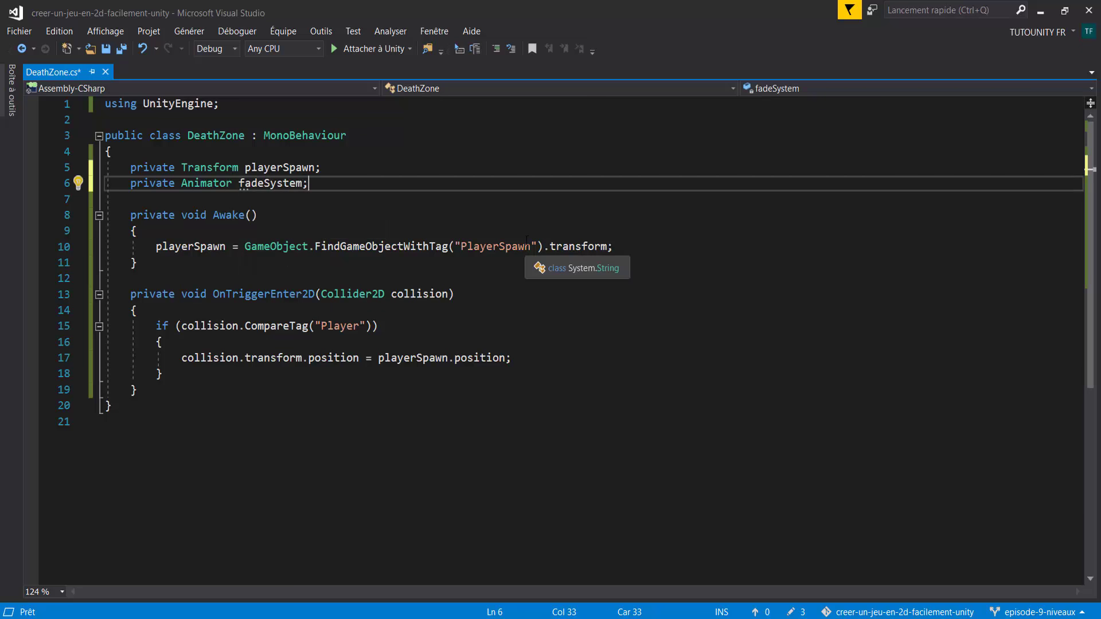
Add a fadeSystem line in Awake assigned a copy of the find-by-tag expression.
left_click(647, 252)
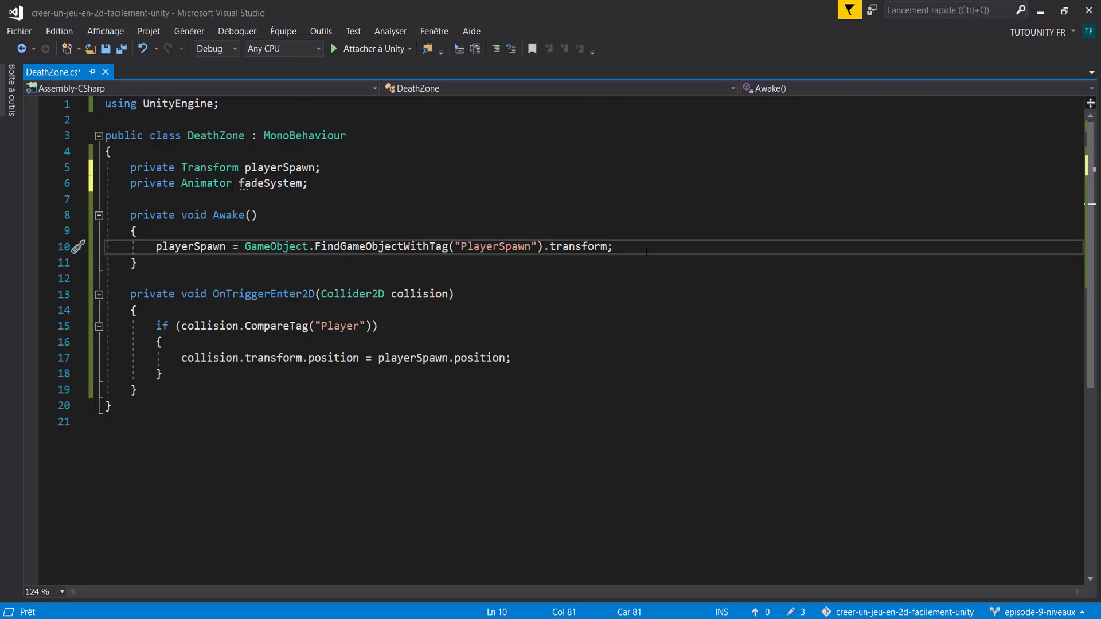
key("Return")
type("fa")
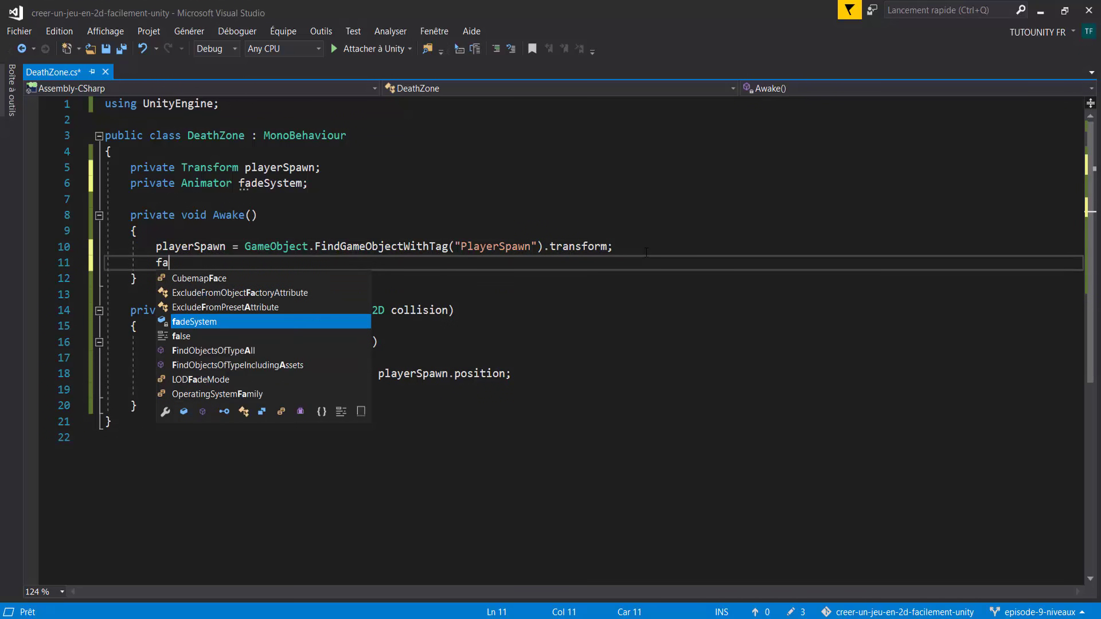
type("deS")
key("Tab")
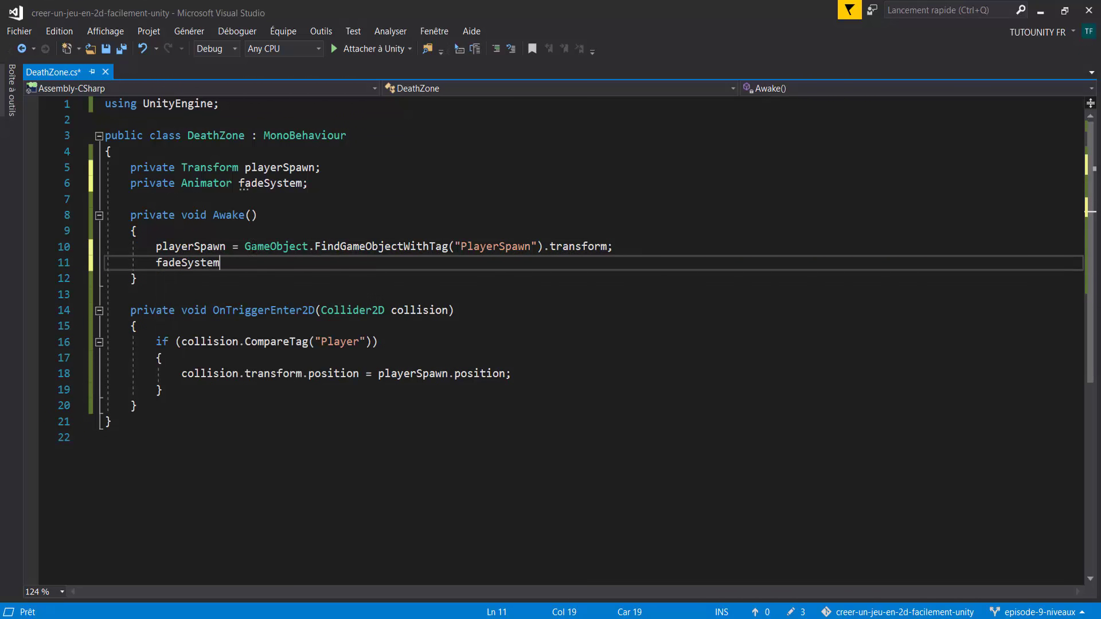
left_click_drag(232, 246, 612, 246)
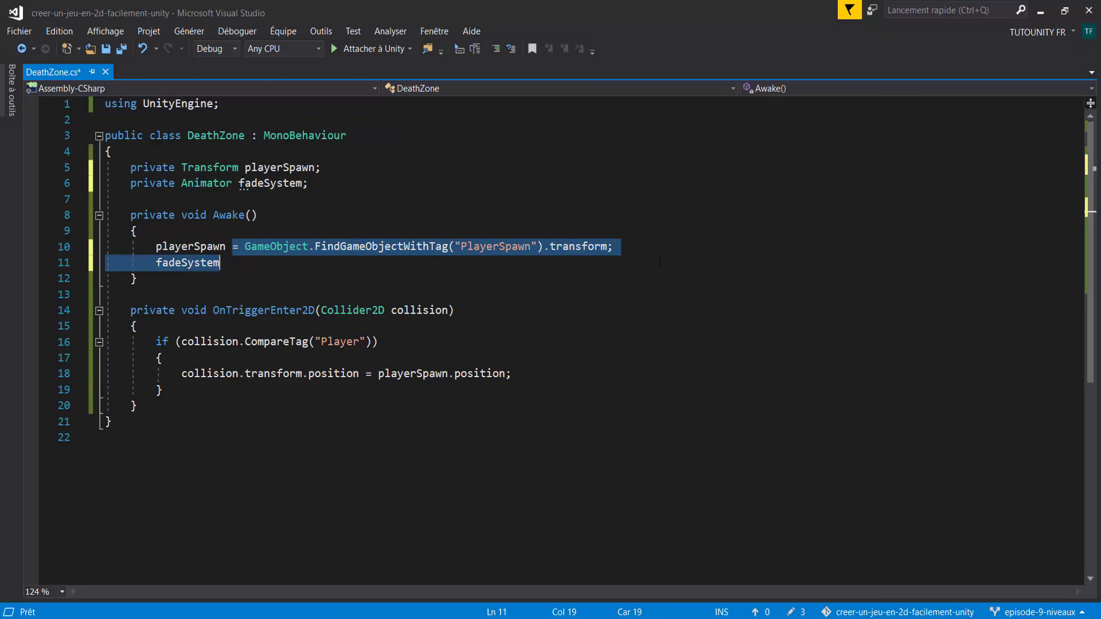
key("ctrl+c")
left_click(269, 262)
key("ctrl+v")
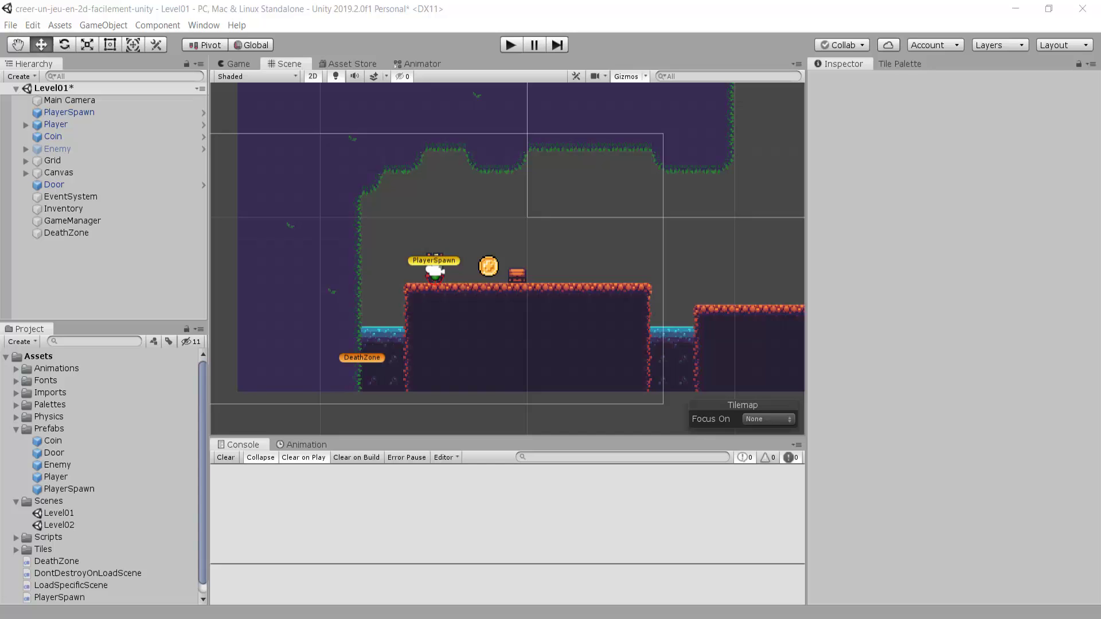
Expand Canvas and inspect the FadeSystem object's tag and Animator, then return to DeathZone.cs.
left_click(26, 173)
left_click(80, 208)
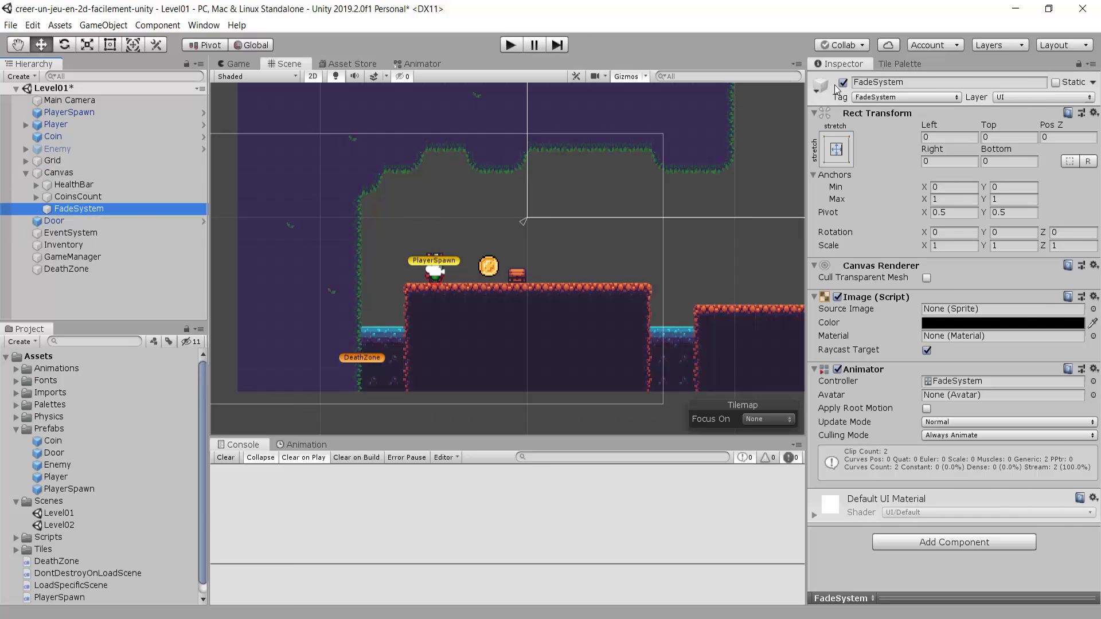
key("alt+Tab")
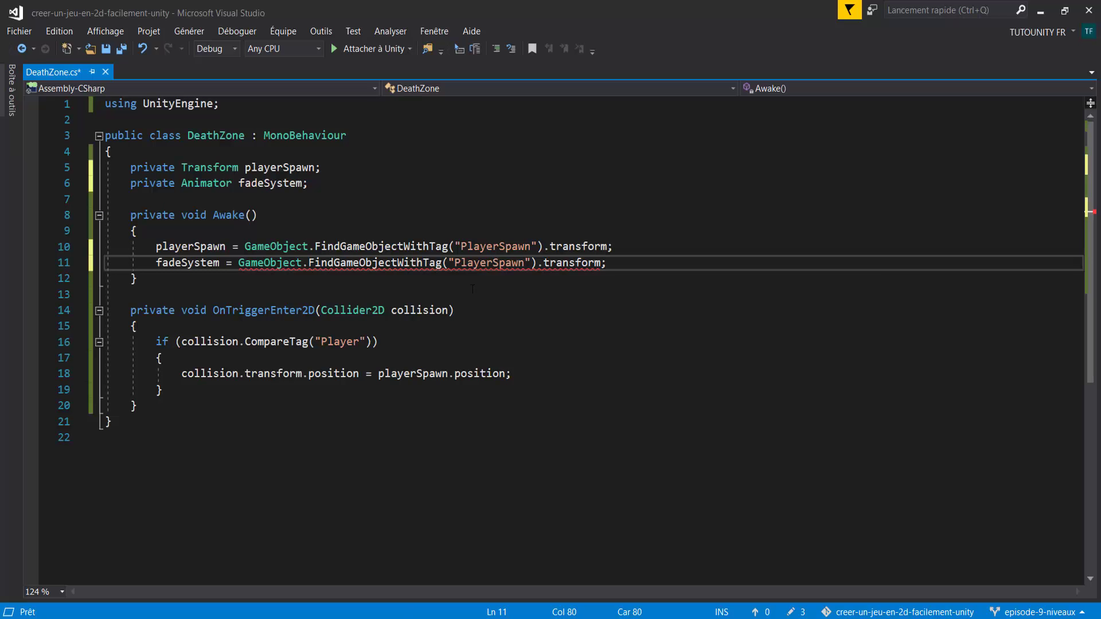
Change line 11 to FindGameObjectWithTag("FadeSystem").GetComponent<Animator>().
double_click(488, 263)
type("Fade")
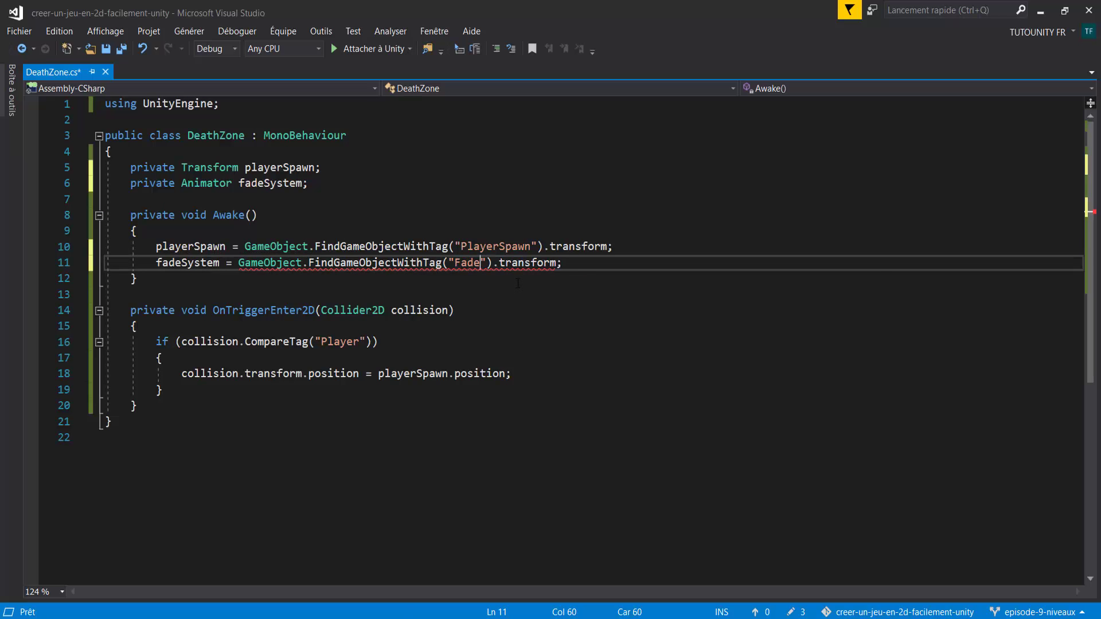
type("System")
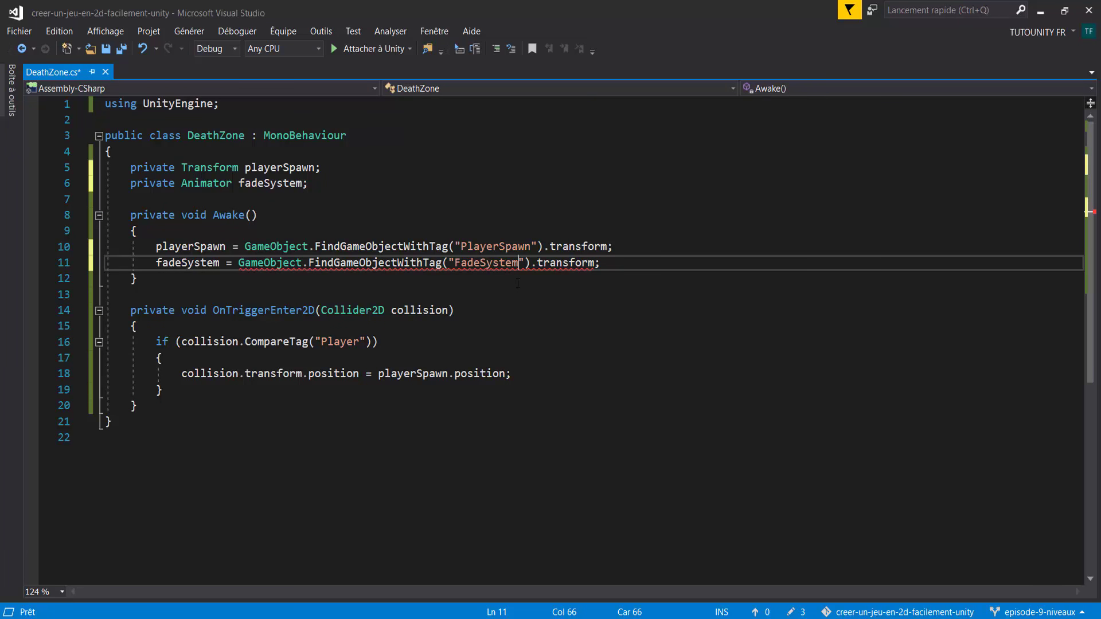
double_click(564, 263)
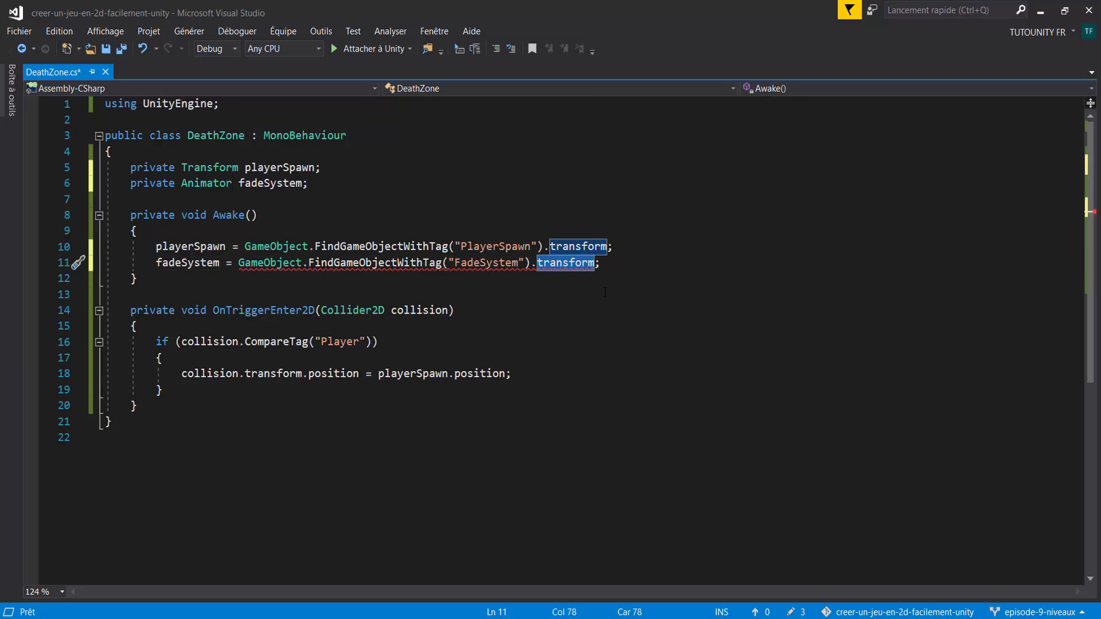
type("GetComp")
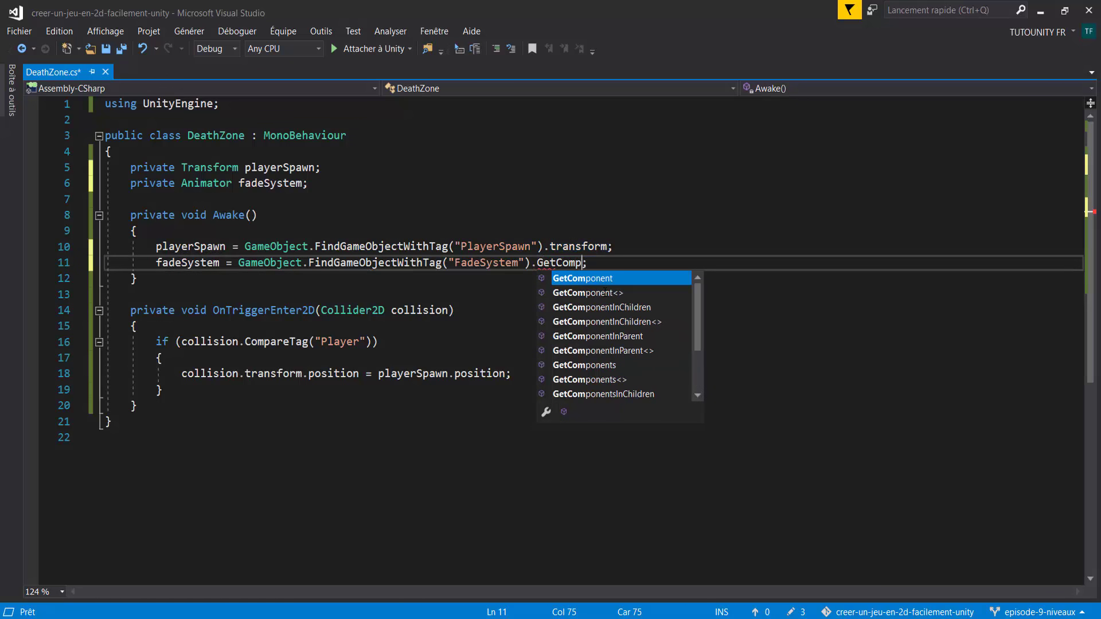
type("o")
key("Tab")
type("<A")
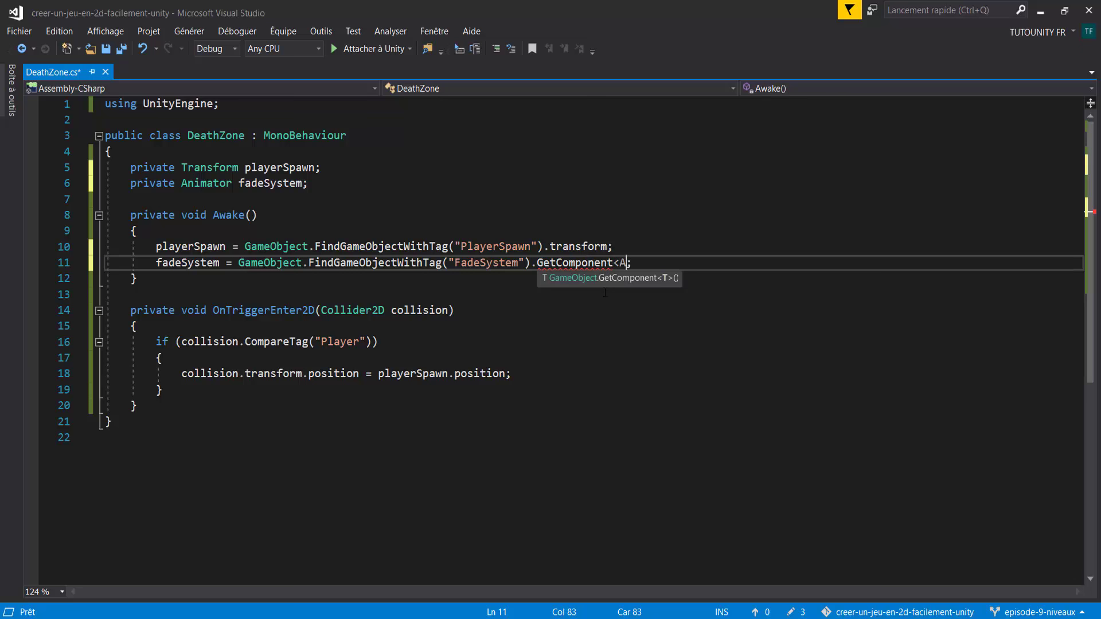
type("ni")
key("Tab")
type(">")
type("()")
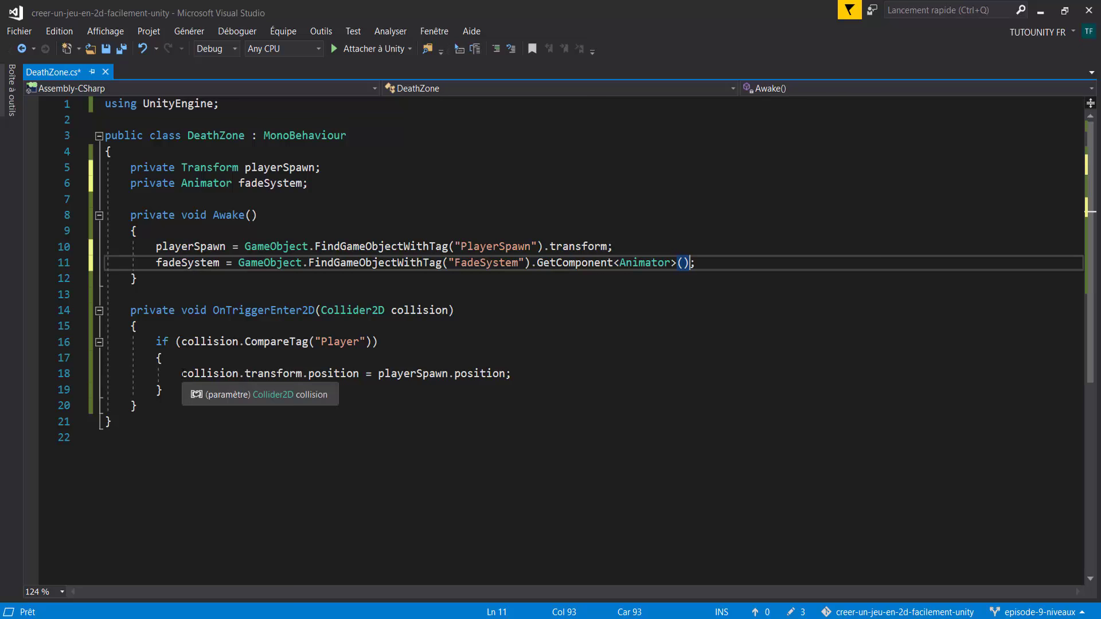
left_click_drag(181, 373, 425, 376)
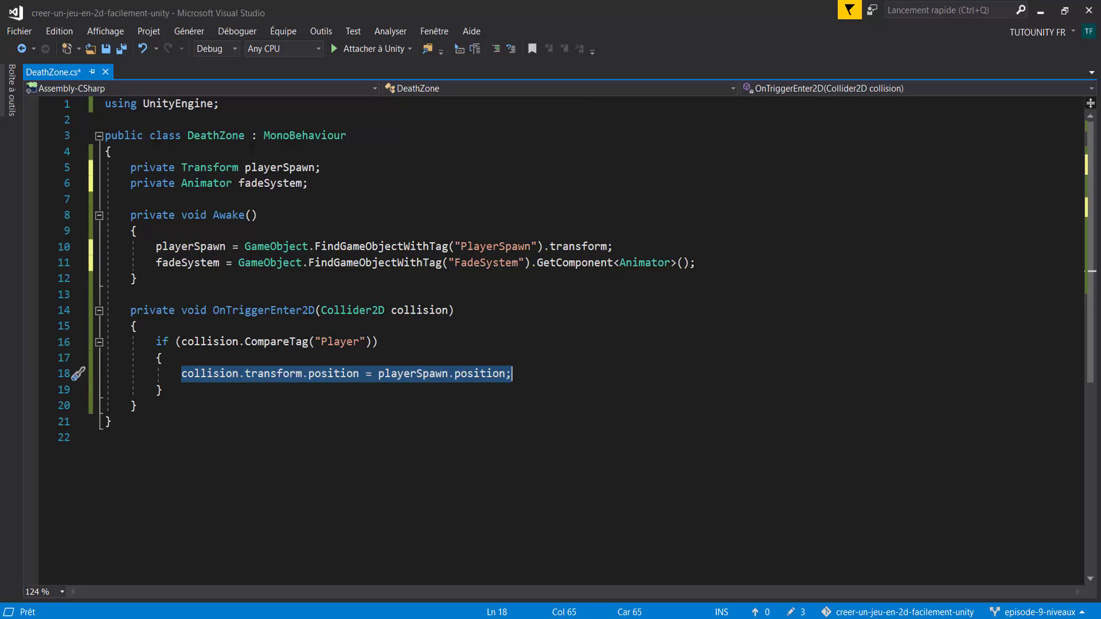
Add a 'using System.Collections;' directive below 'using UnityEngine' in DeathZone.cs.
left_click(262, 106)
key("Return")
type("us")
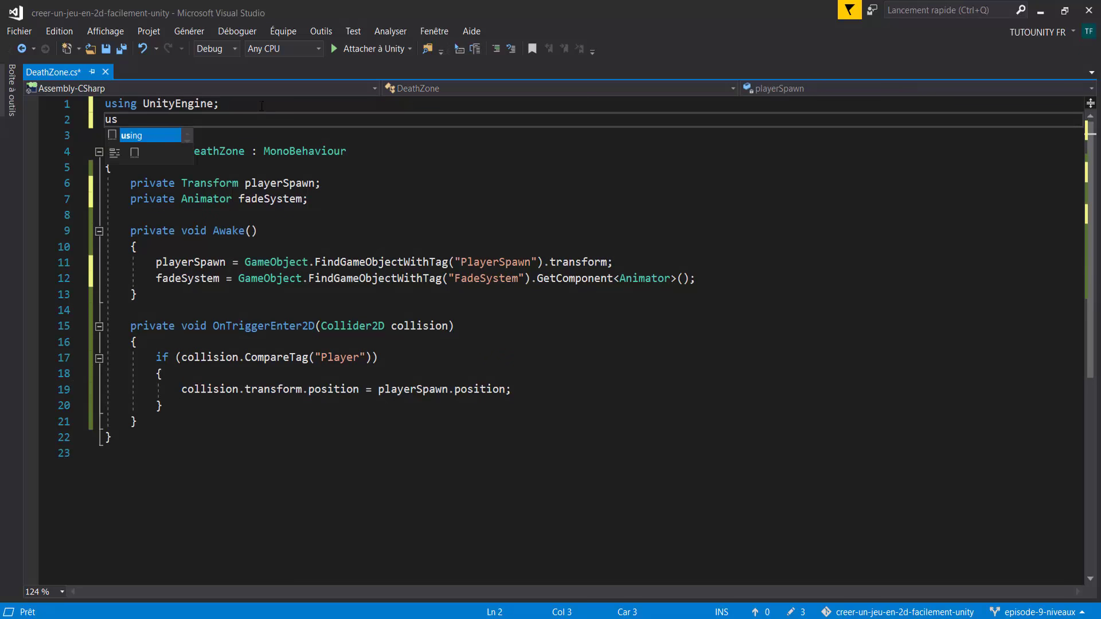
type("ing")
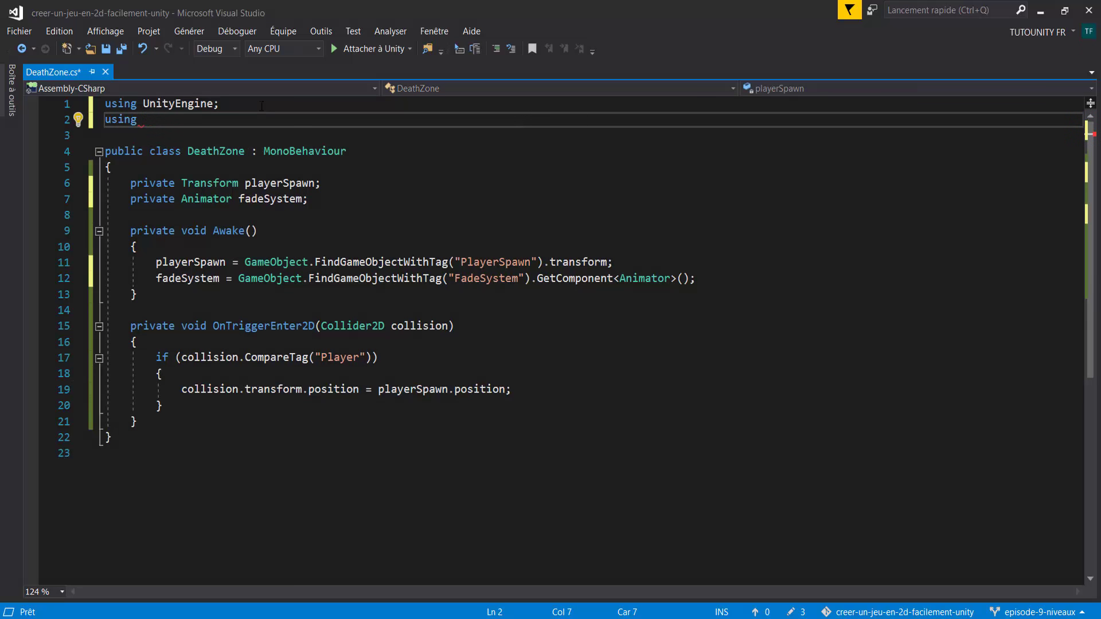
type(" ssyte")
key("BackSpace")
key("BackSpace")
key("BackSpace")
type("System")
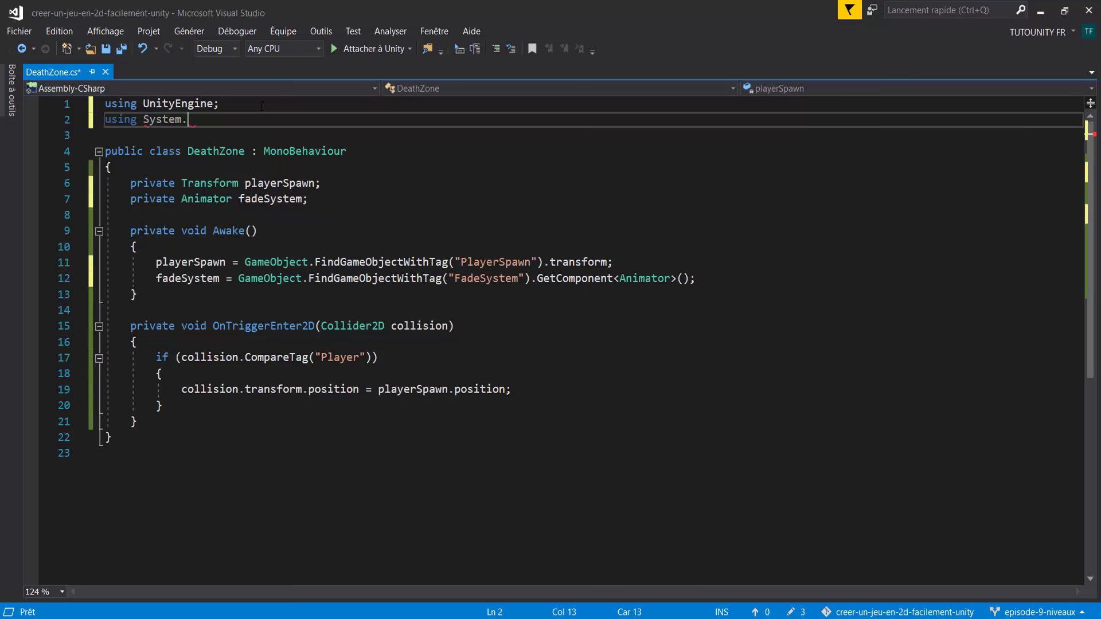
type(".col;")
Add an empty private IEnumerator ReplacePlayer() method and cut the respawn line from the Player check.
left_click(162, 419)
key("Return")
key("Return")
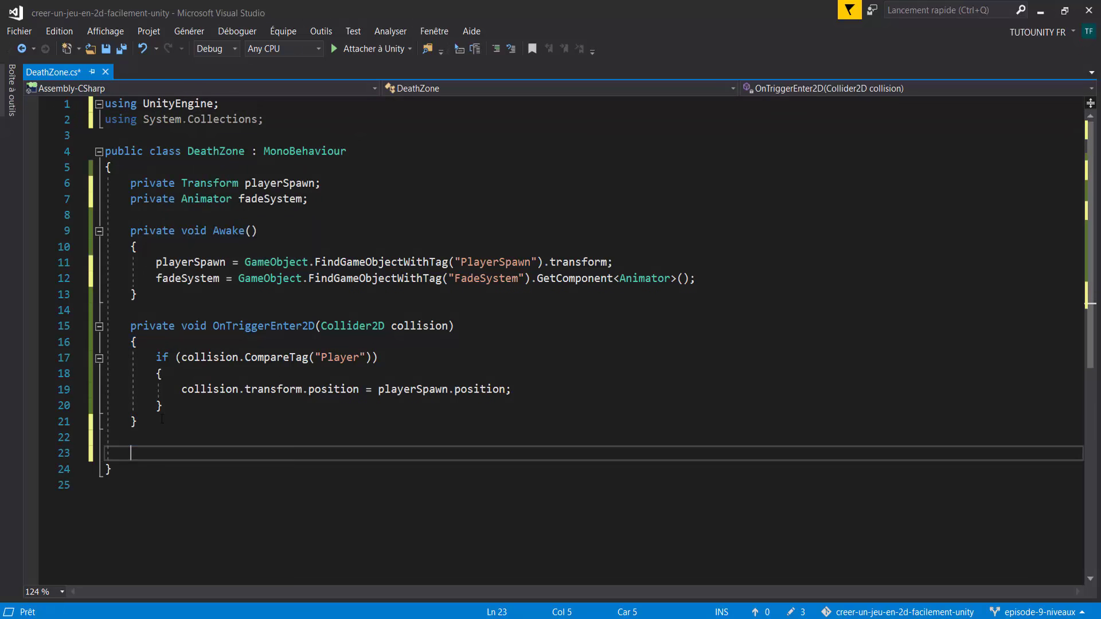
type("private ien")
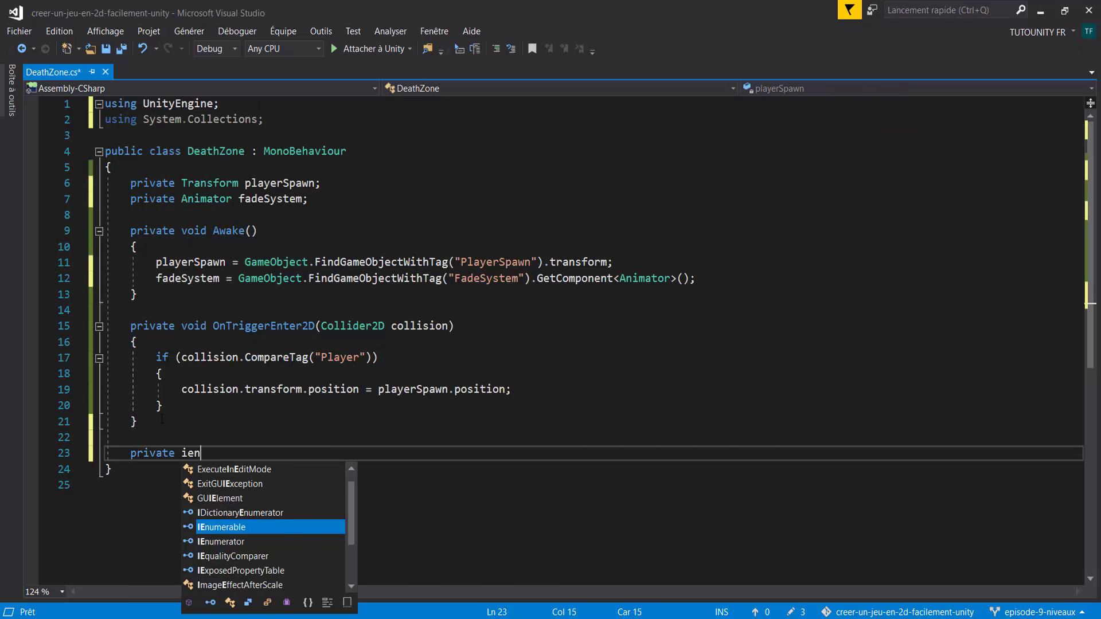
type("umera")
key("Tab")
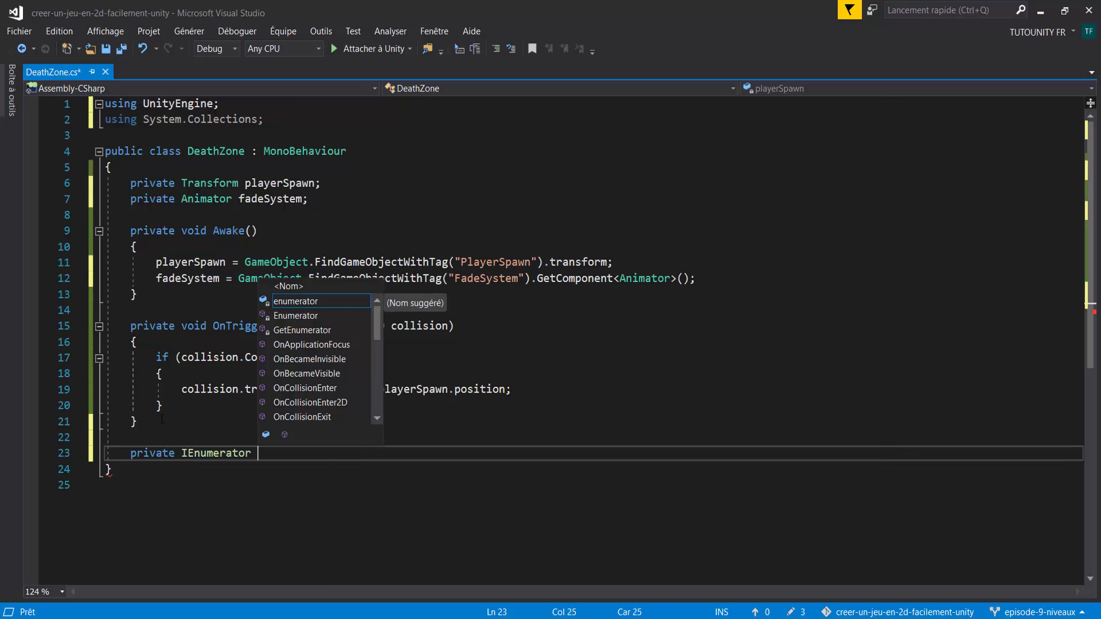
type("R")
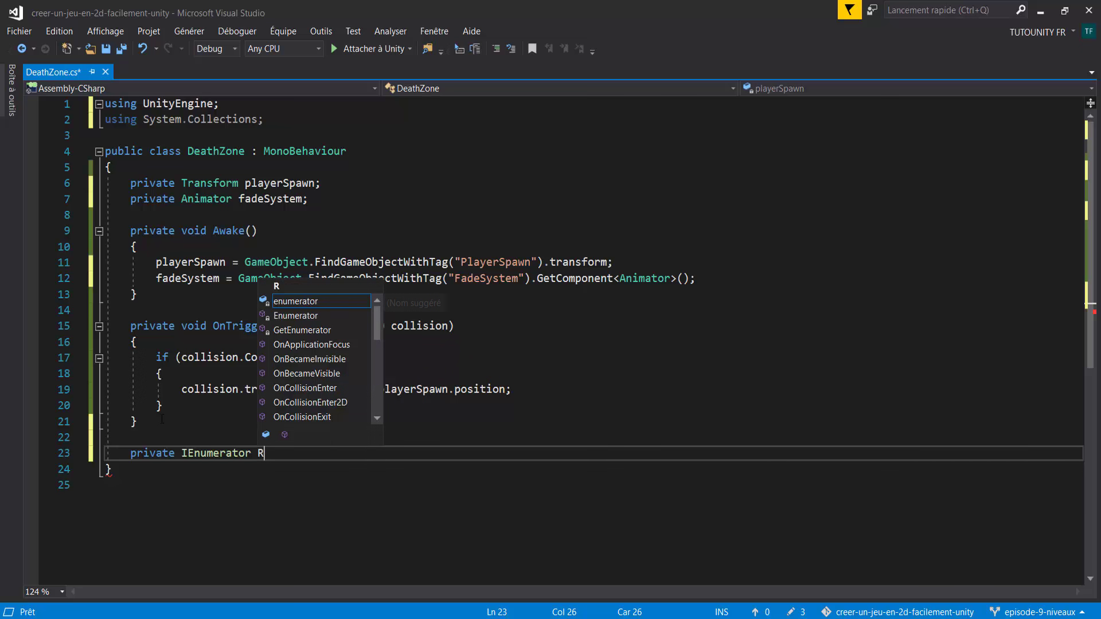
type("eplacePlayer")
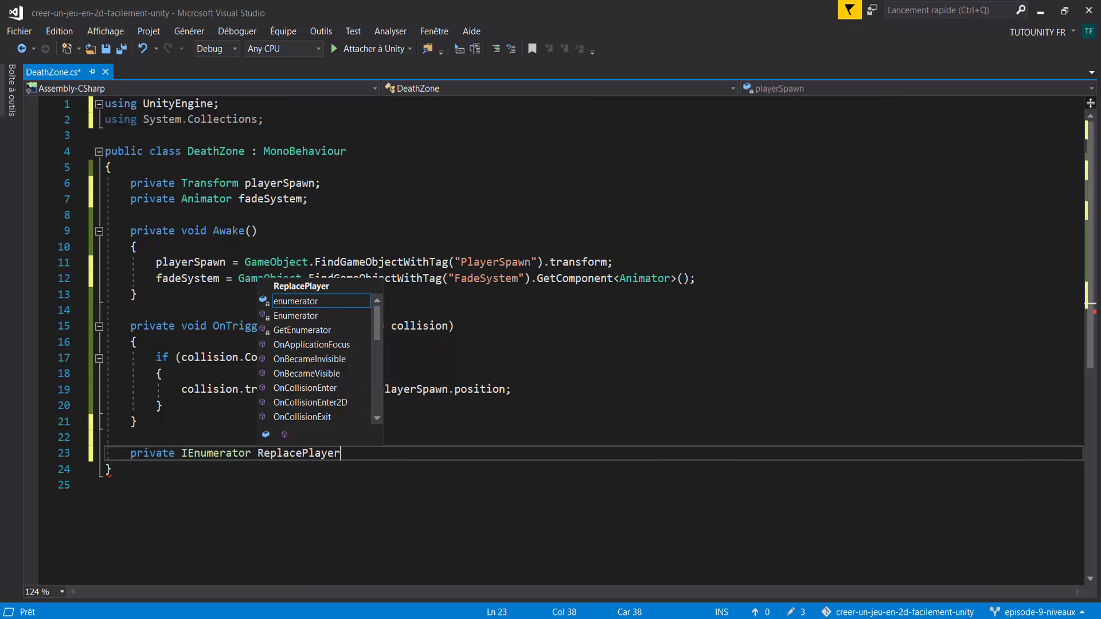
type("()")
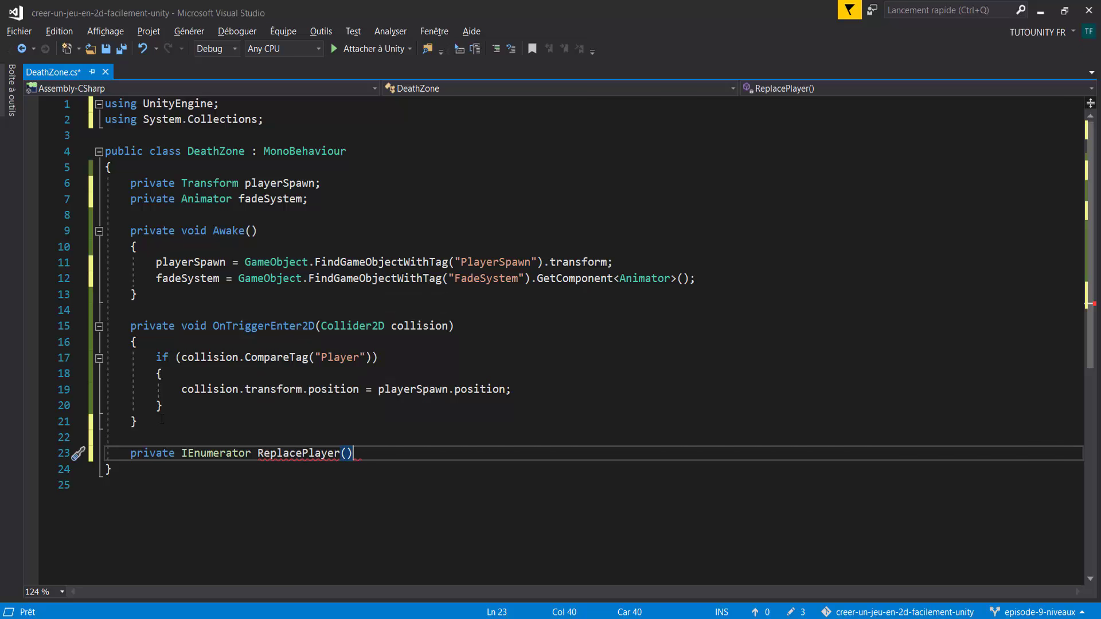
key("Return")
type("{")
key("Return")
left_click_drag(183, 390, 533, 385)
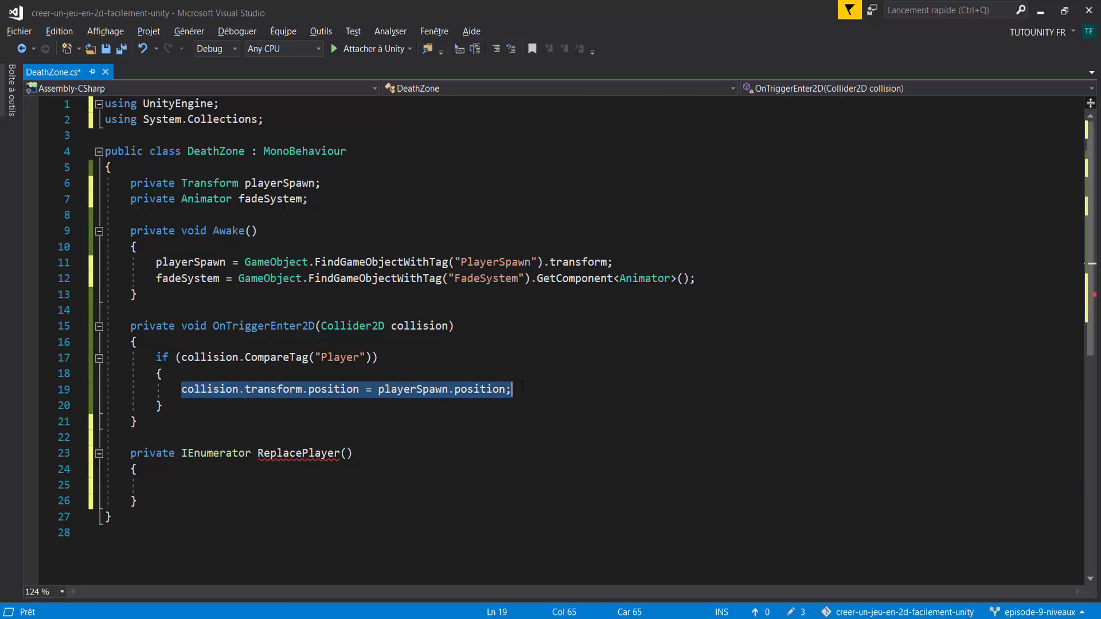
key("ctrl+x")
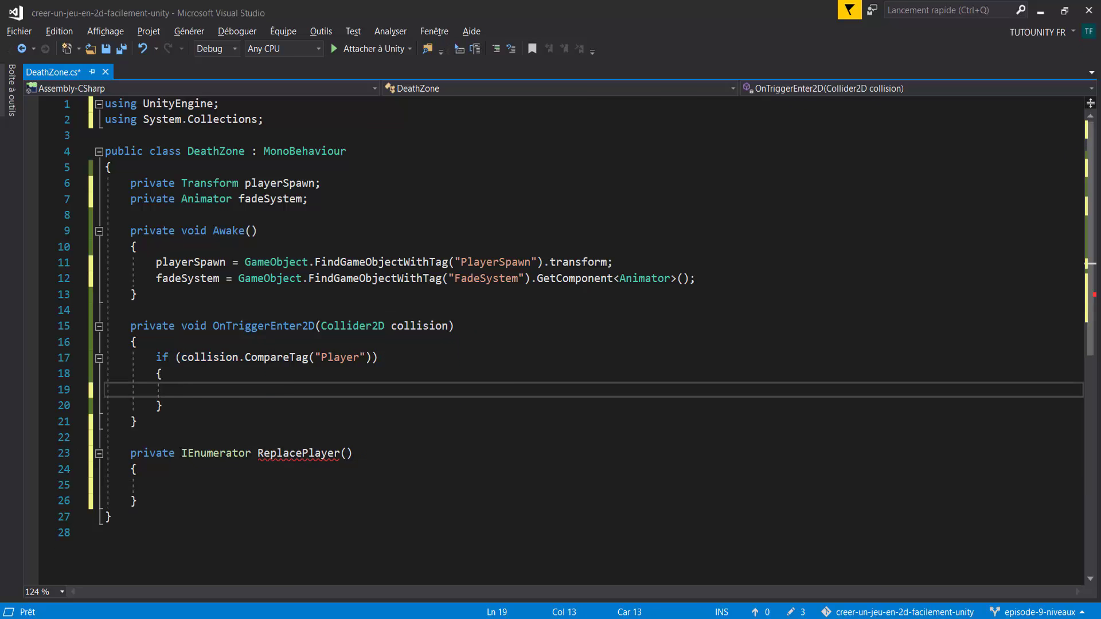
Paste the respawn statement into ReplacePlayer, preceded by fadeSystem.SetTrigger("FadeIn");.
left_click(156, 485)
key("ctrl+v")
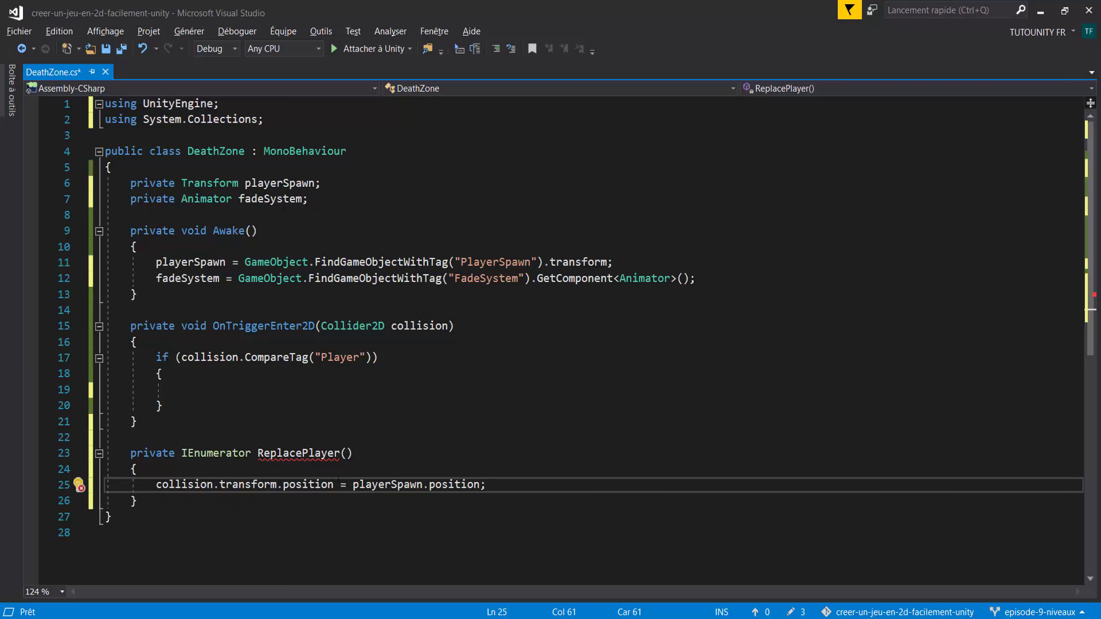
left_click(348, 473)
key("Return")
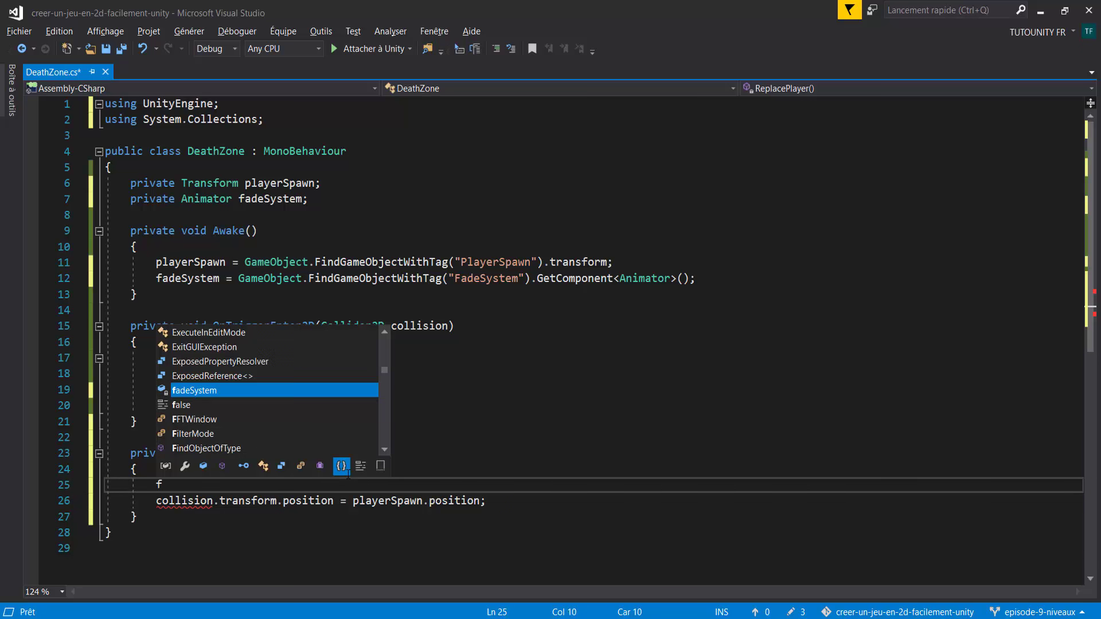
type("fadeSystem")
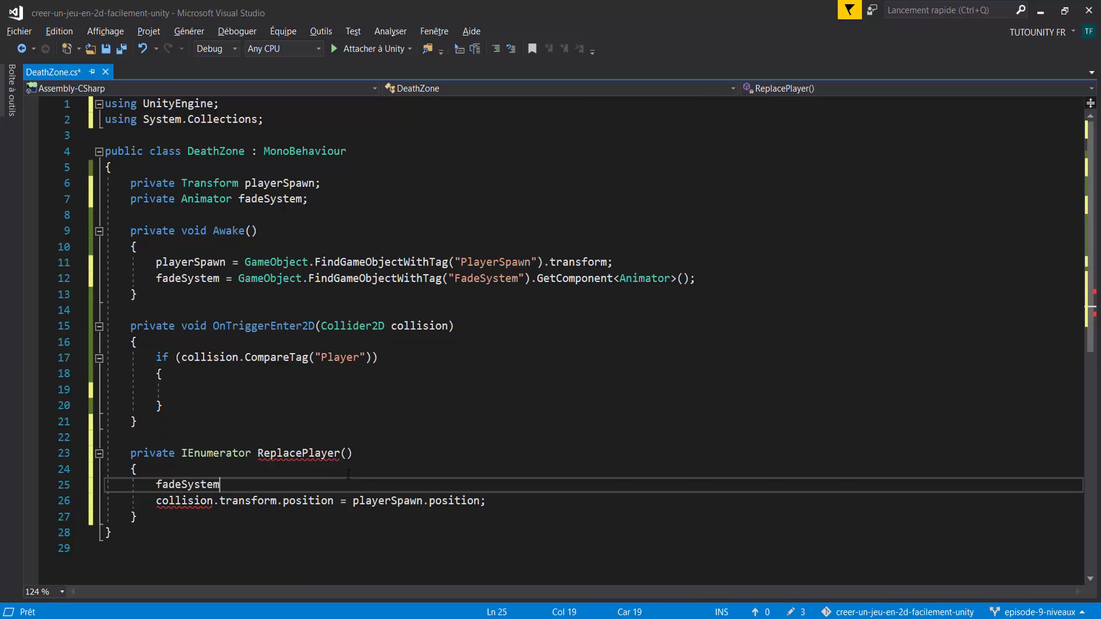
type(".S")
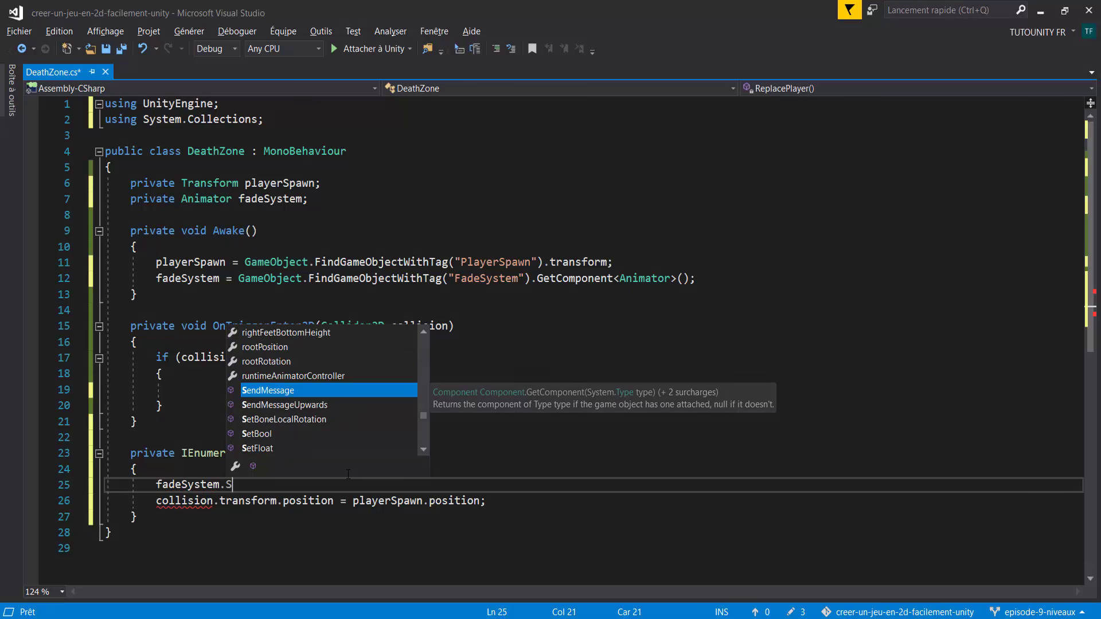
type("etR")
key("BackSpace")
type("Tr")
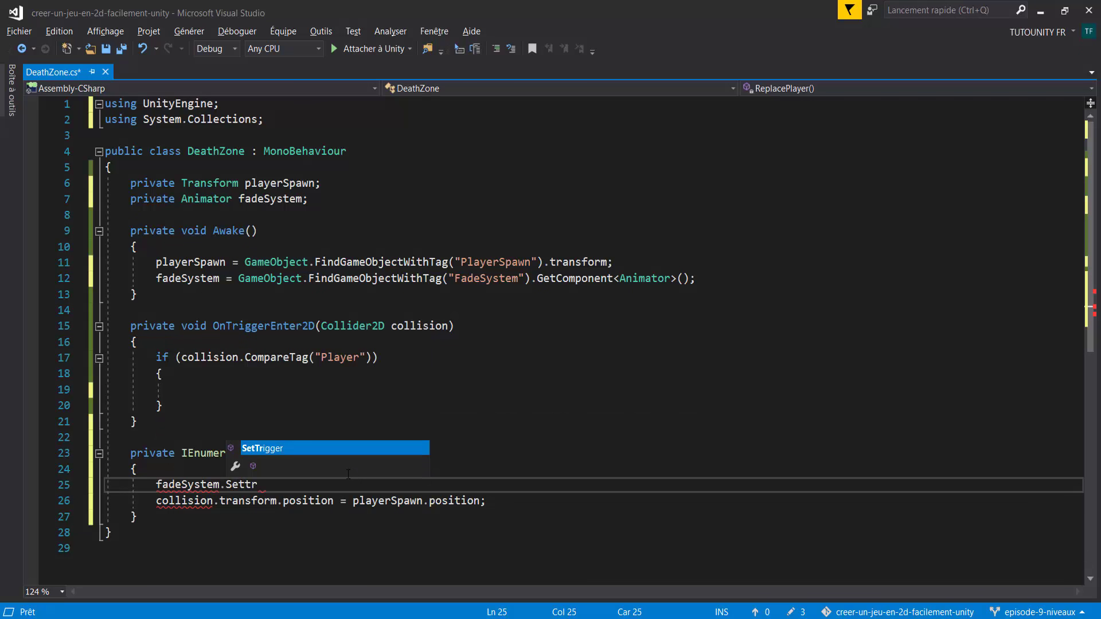
key("Tab")
type("(\"")
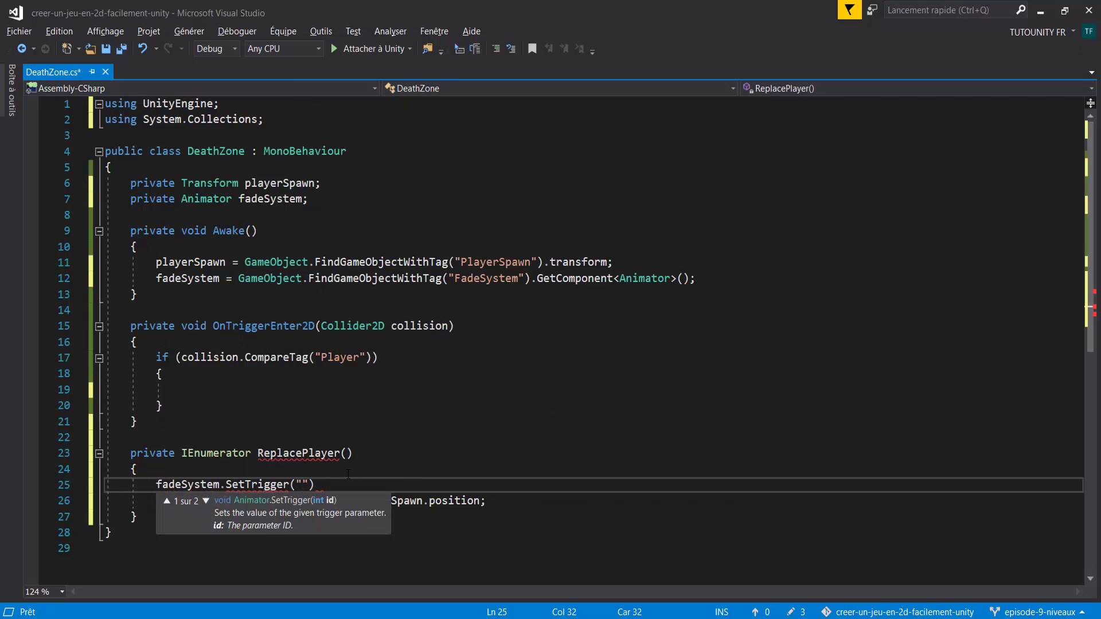
type("FadeIn")
type("\");")
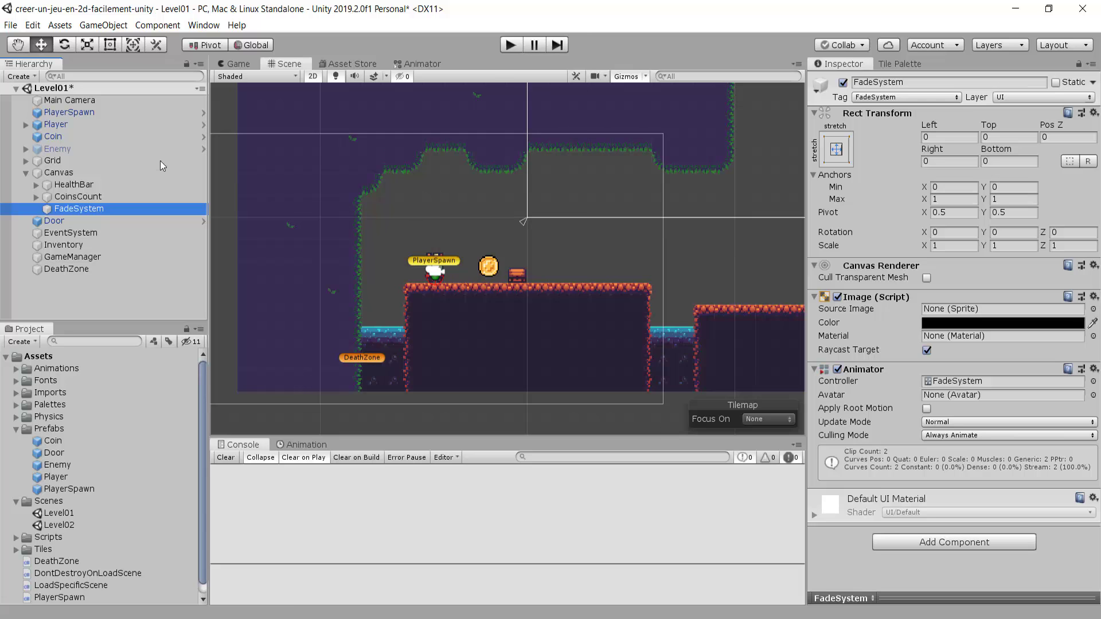
Confirm the FadeSystem Animator's trigger parameter is named FadeIn, then return to the Game view.
left_click(414, 63)
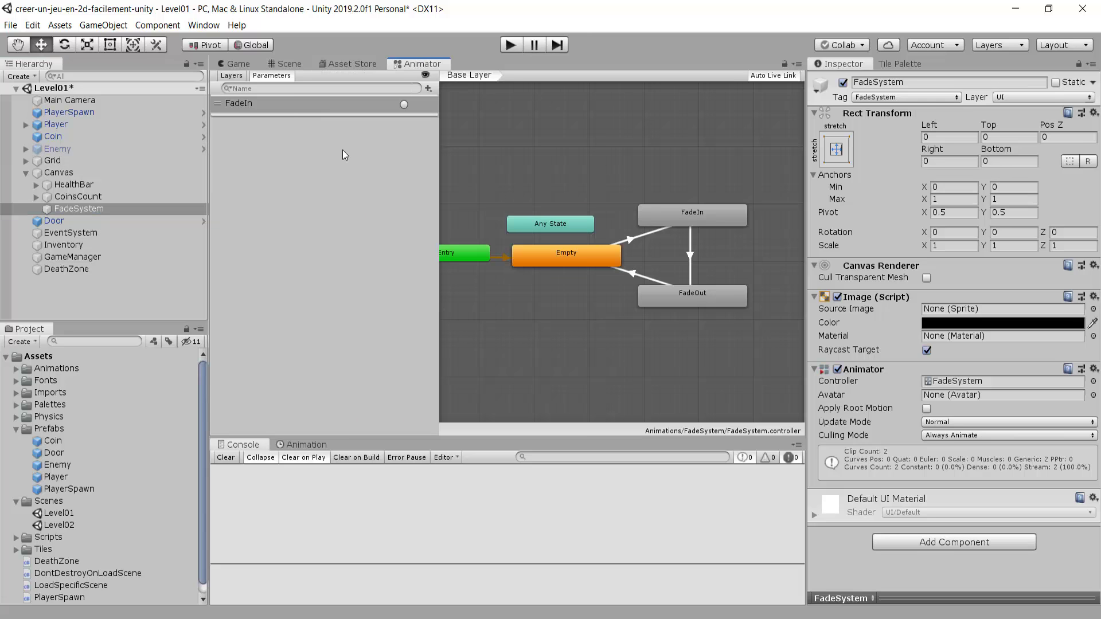
left_click(255, 104)
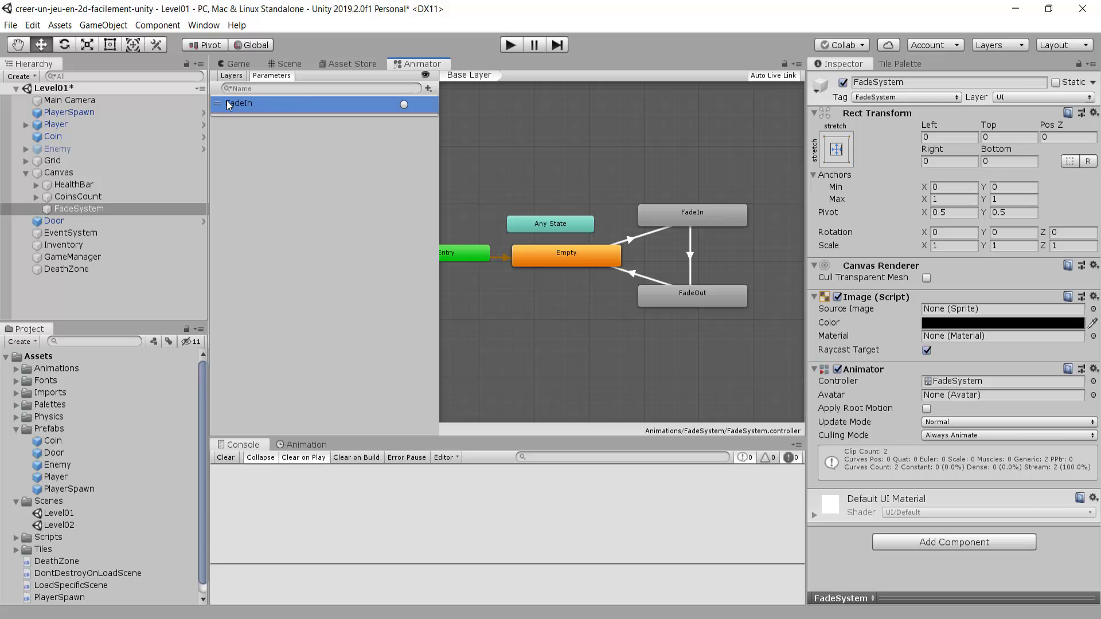
left_click(237, 63)
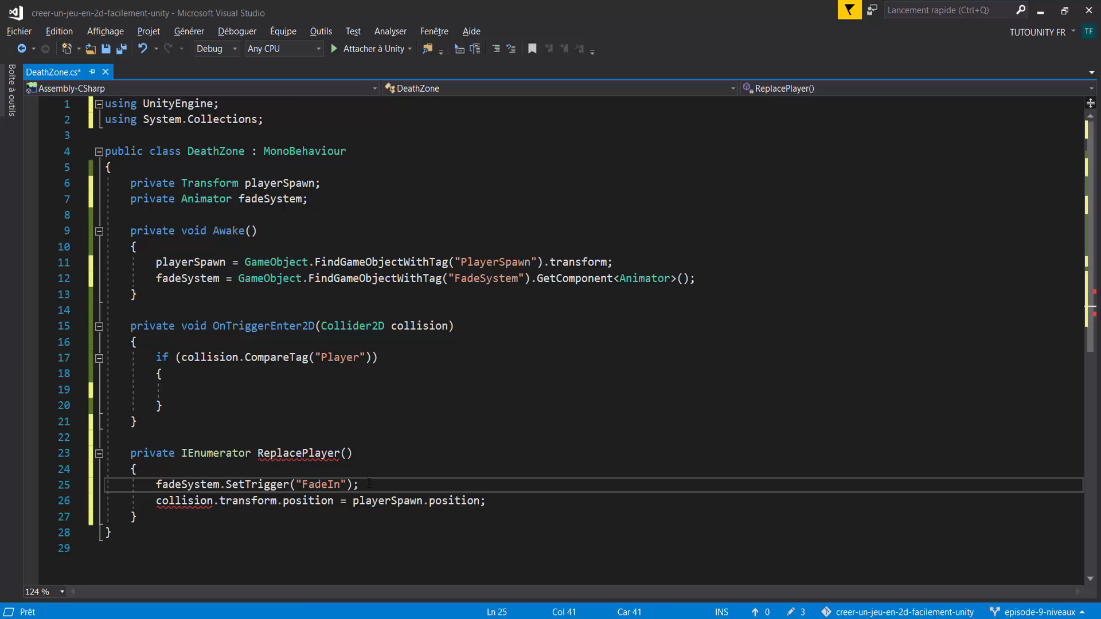
Start a new 'yield' line after the SetTrigger("FadeIn") call in ReplacePlayer.
key("Return")
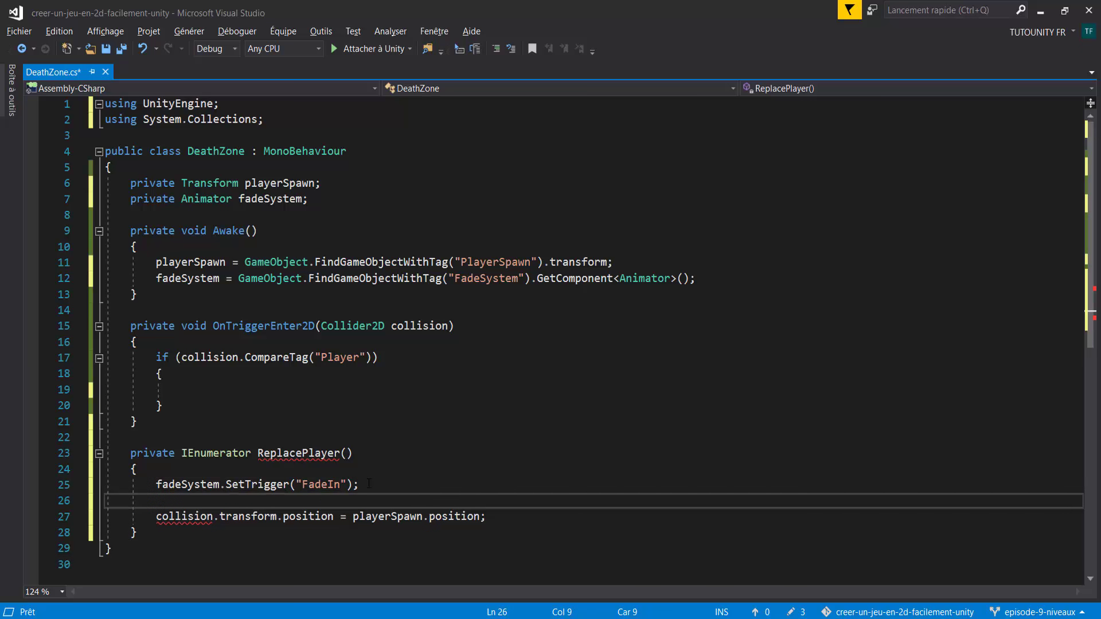
type("yiel")
key("Tab")
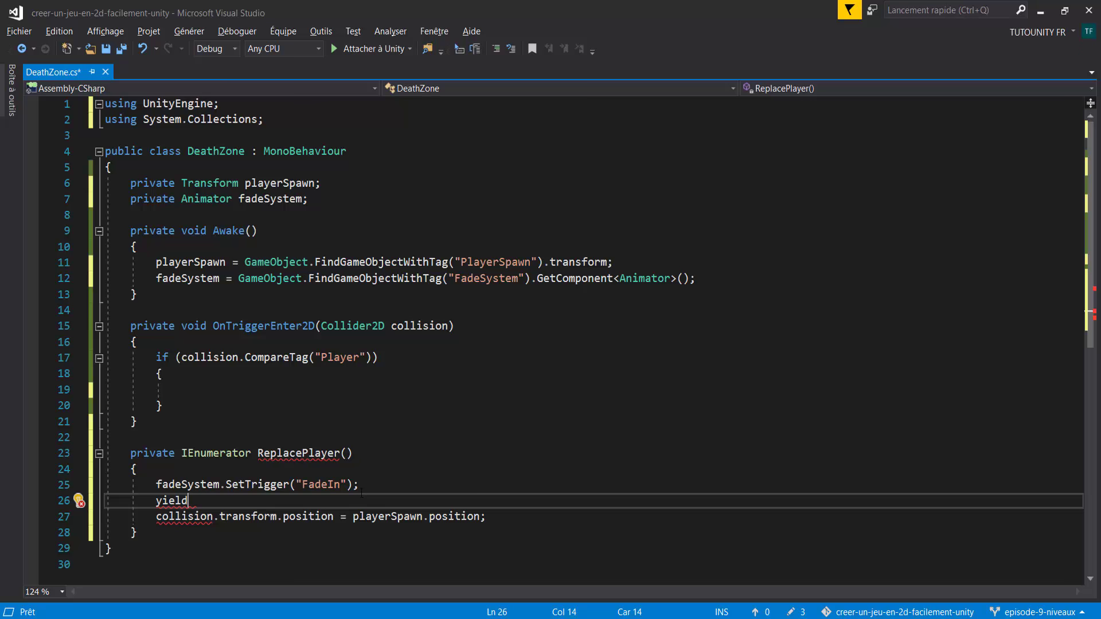
Add 'yield return new WaitForSeconds(1f);' on line 26 of the ReplacePlayer coroutine.
type(" return ")
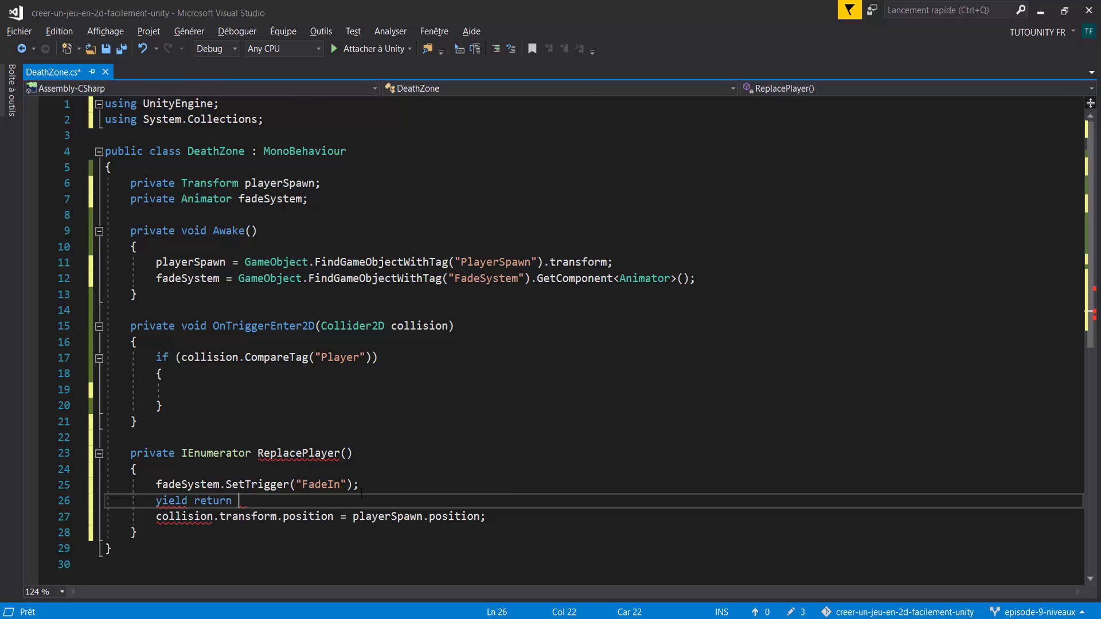
type("new waitfor")
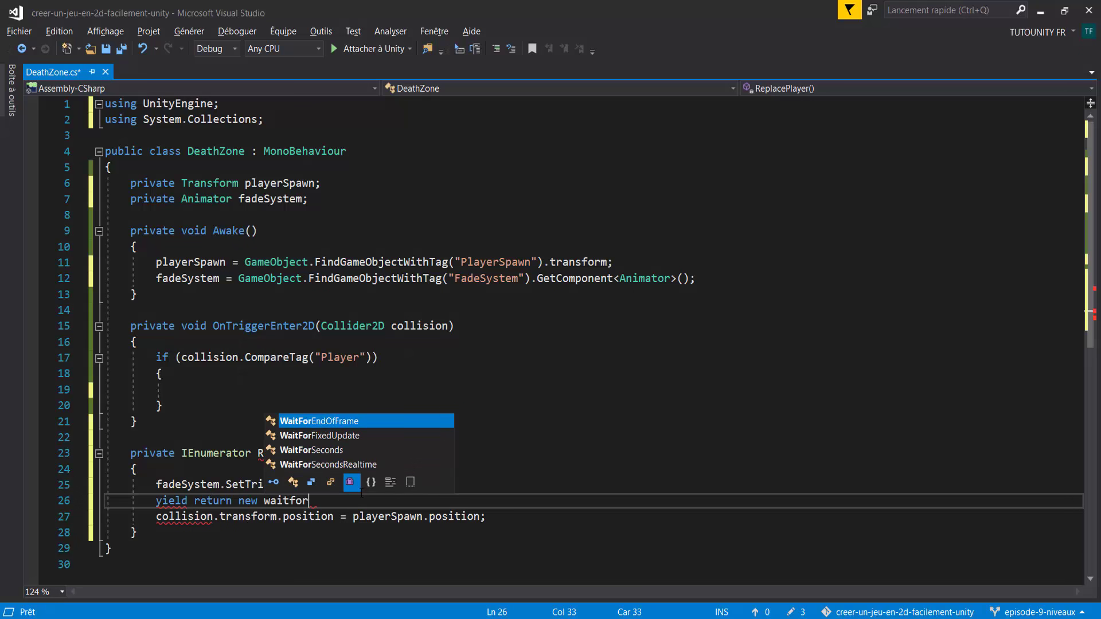
type("s")
key("Tab")
type("(")
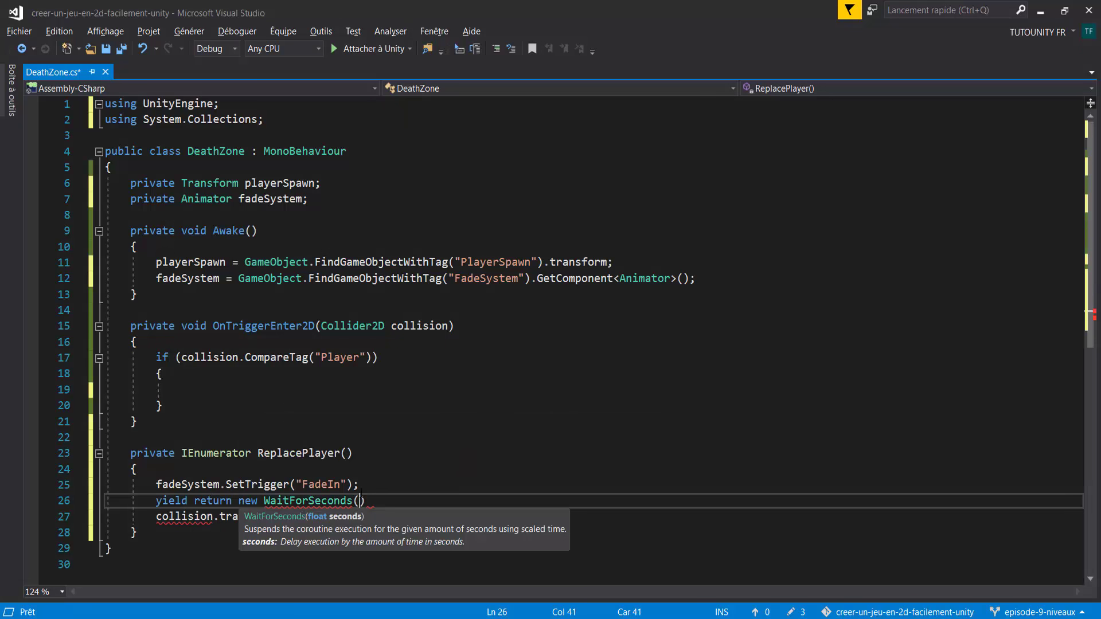
type("1f);")
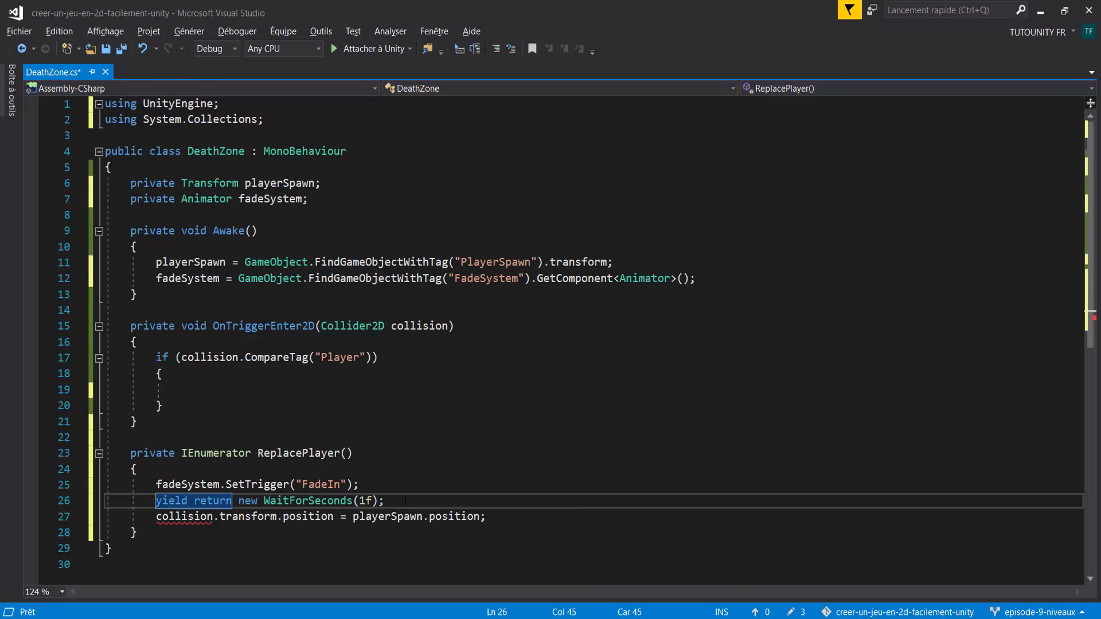
mouse_move(384, 501)
left_mouse_down()
mouse_move(156, 500)
mouse_move(486, 516)
left_mouse_up()
Inspect line 27's repositioning statement and the error where the collision parameter is used.
left_click(156, 516)
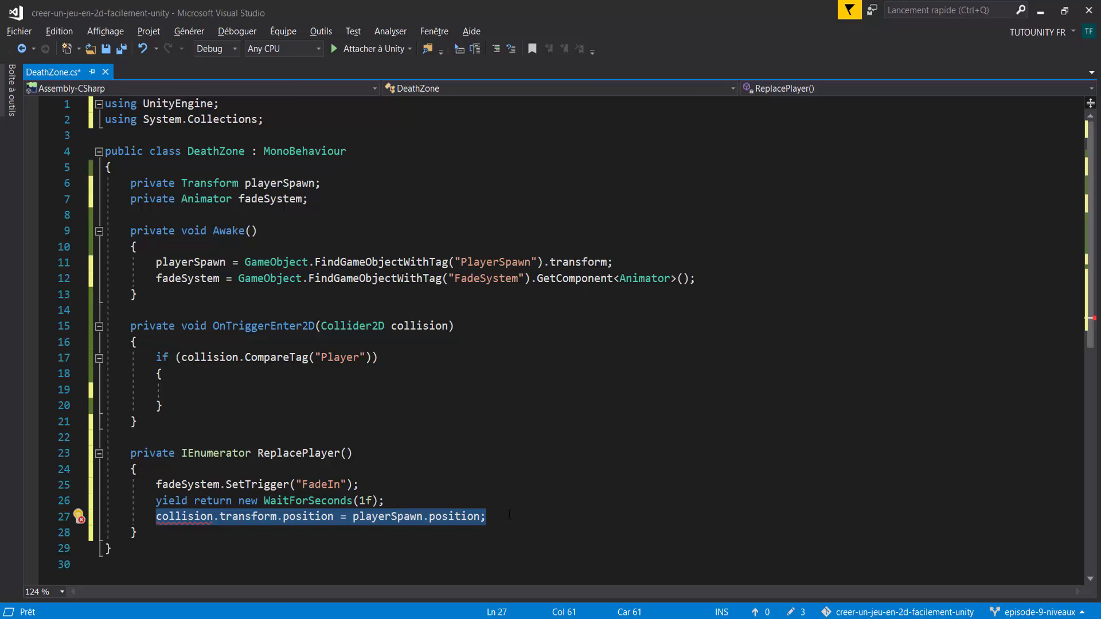
left_click(509, 514)
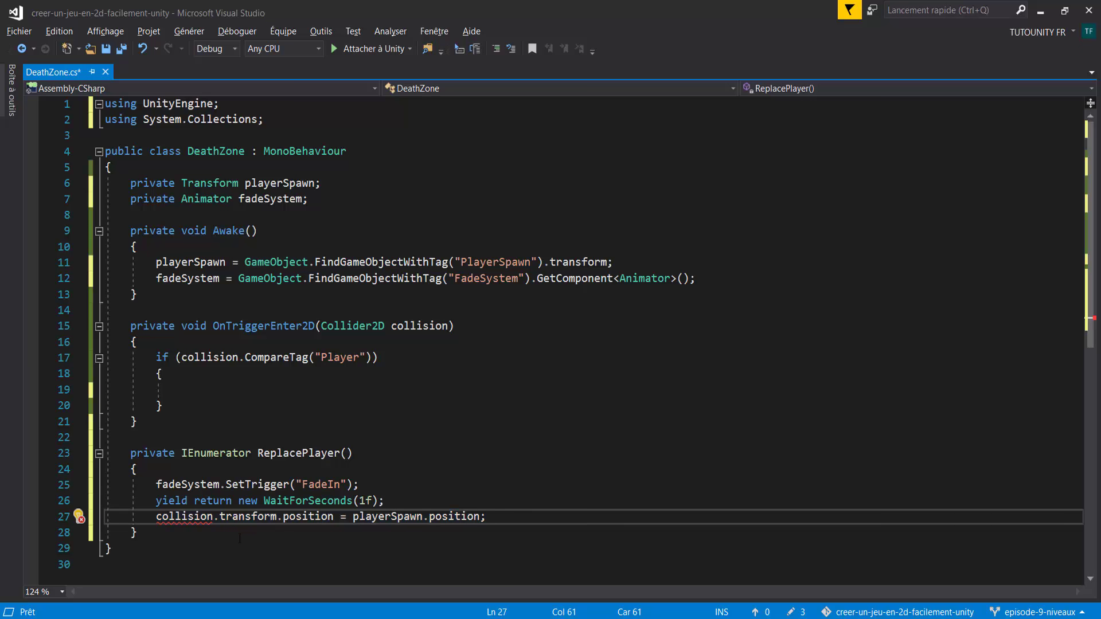
mouse_move(183, 519)
left_click(422, 325)
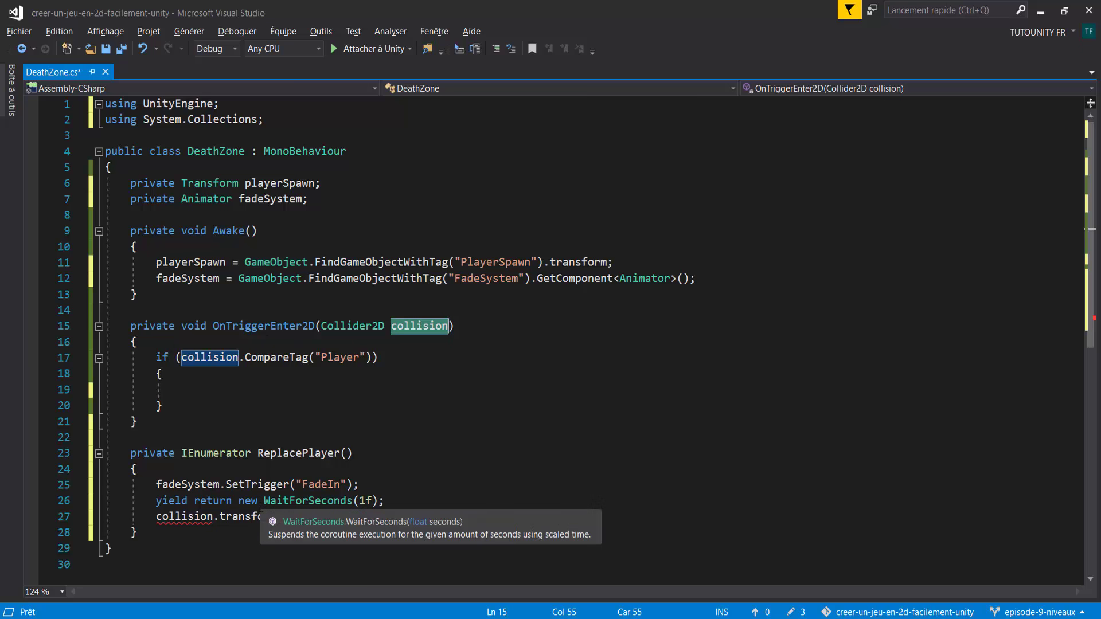
Add a 'Collider2D collision' parameter to ReplacePlayer's signature.
left_click(347, 453)
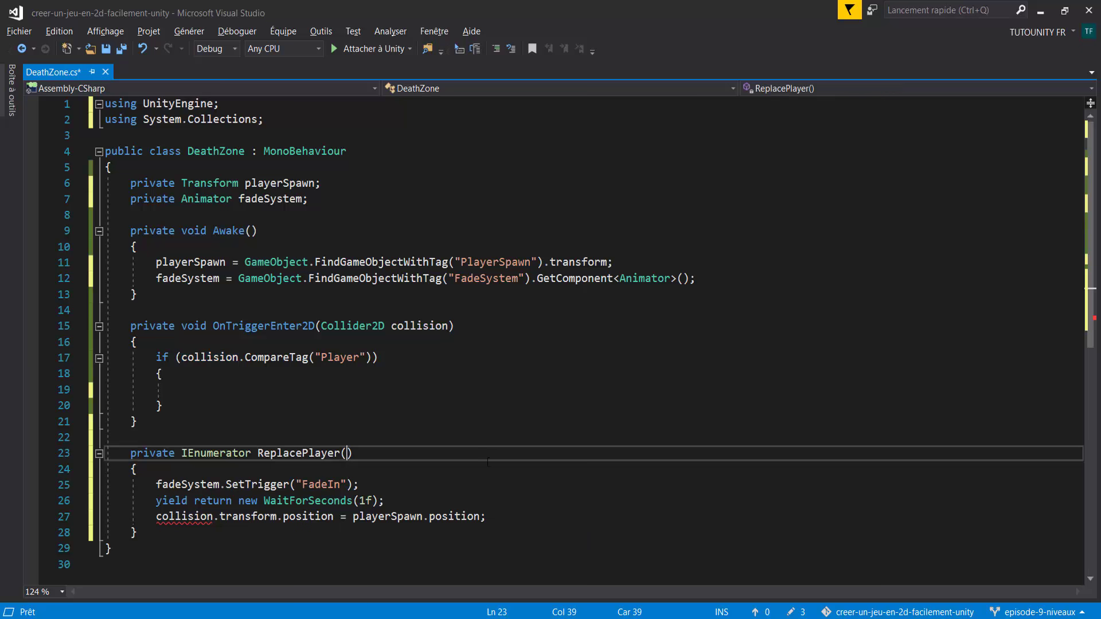
type("Collide")
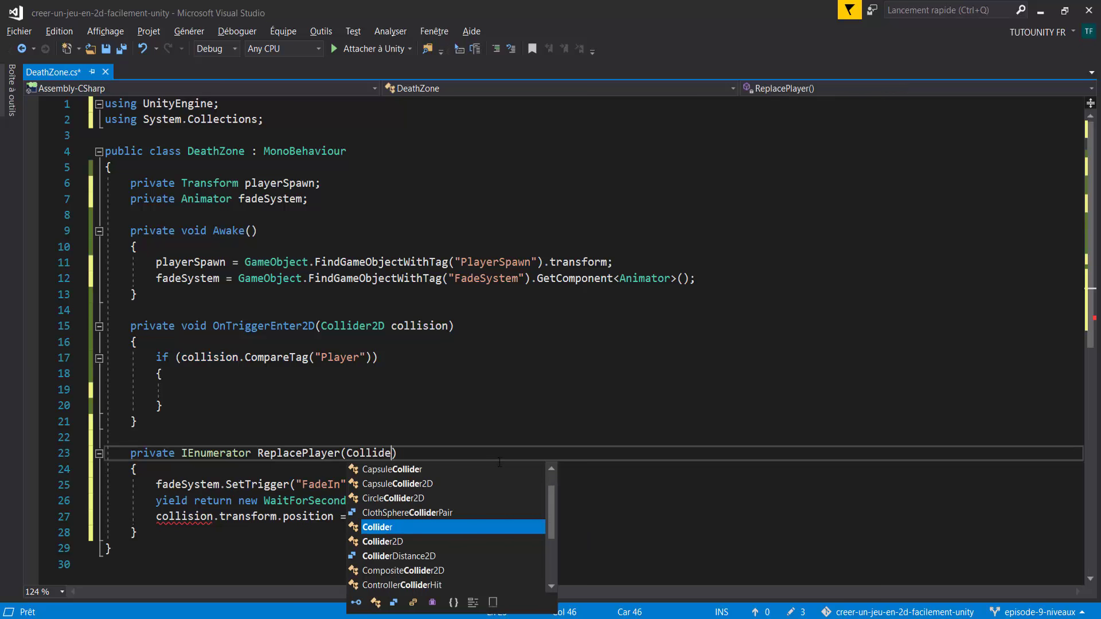
type("r2D ")
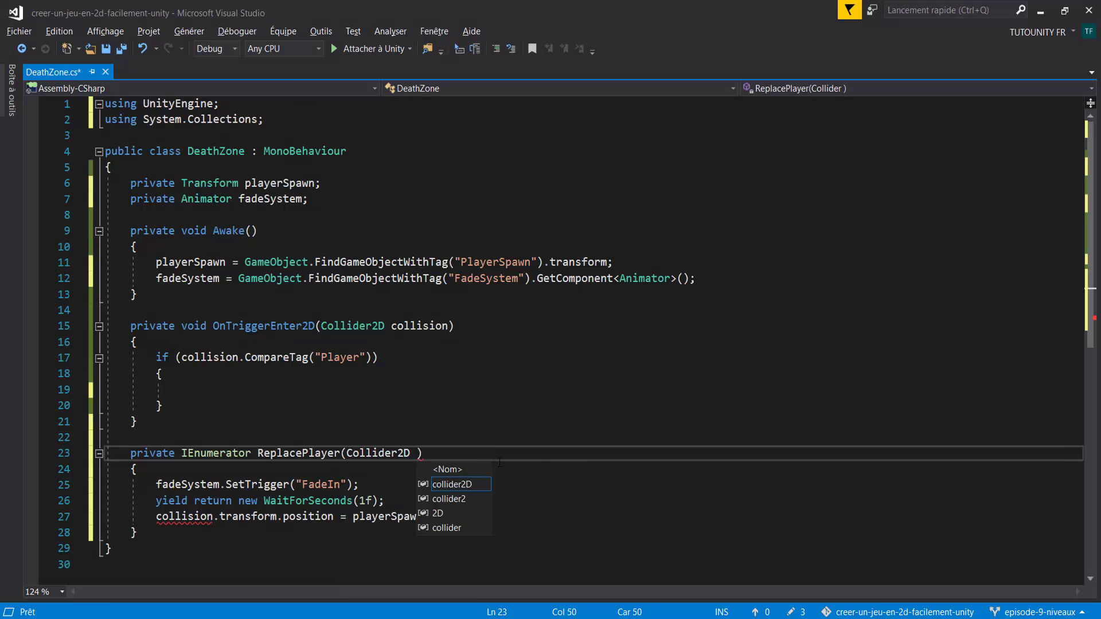
type("collision")
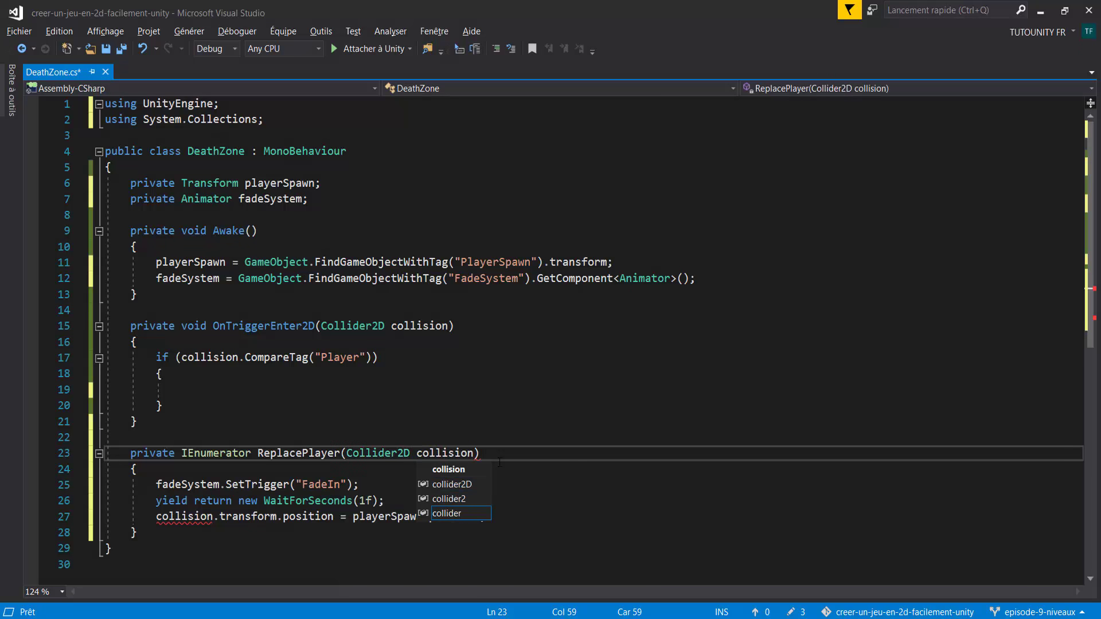
type(")")
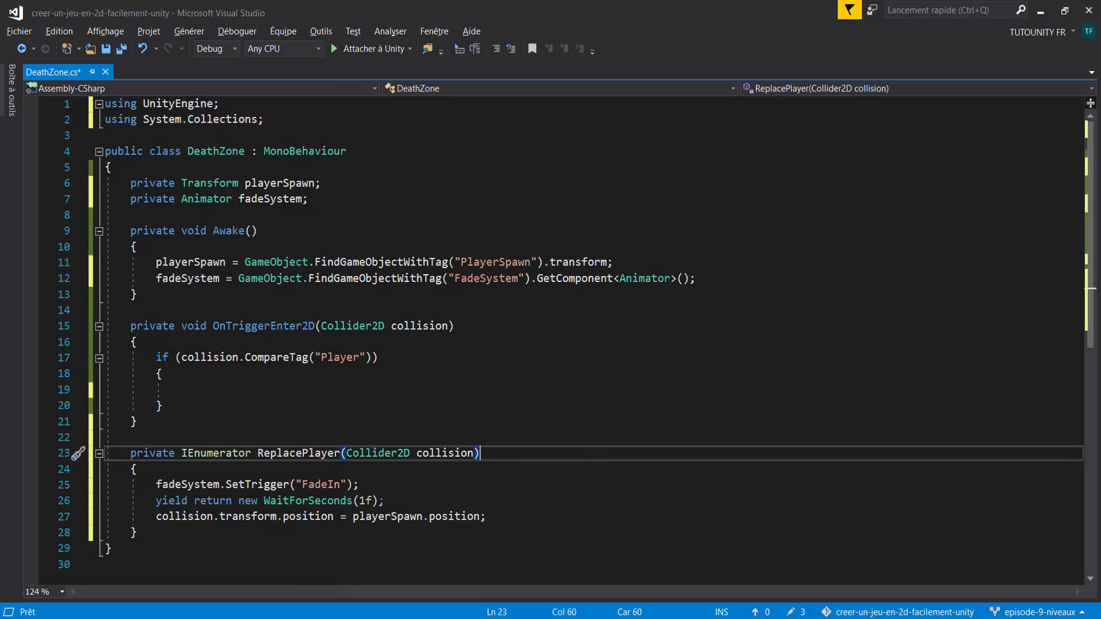
double_click(267, 454)
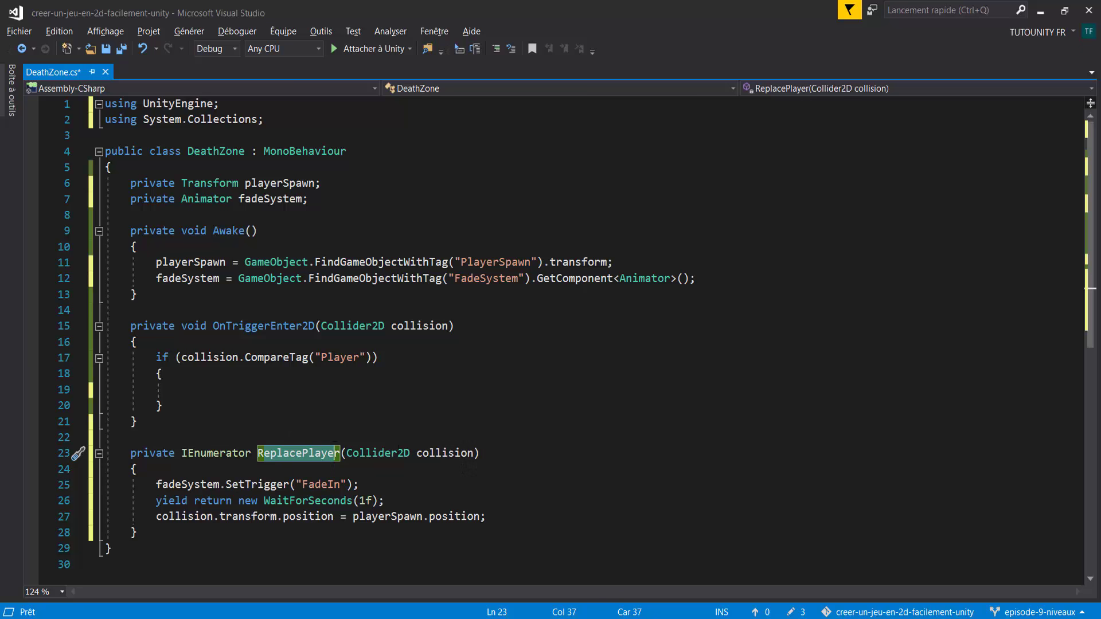
Call StartCoroutine(ReplacePlayer(collision)); inside OnTriggerEnter2D's Player check on line 19.
left_click(195, 389)
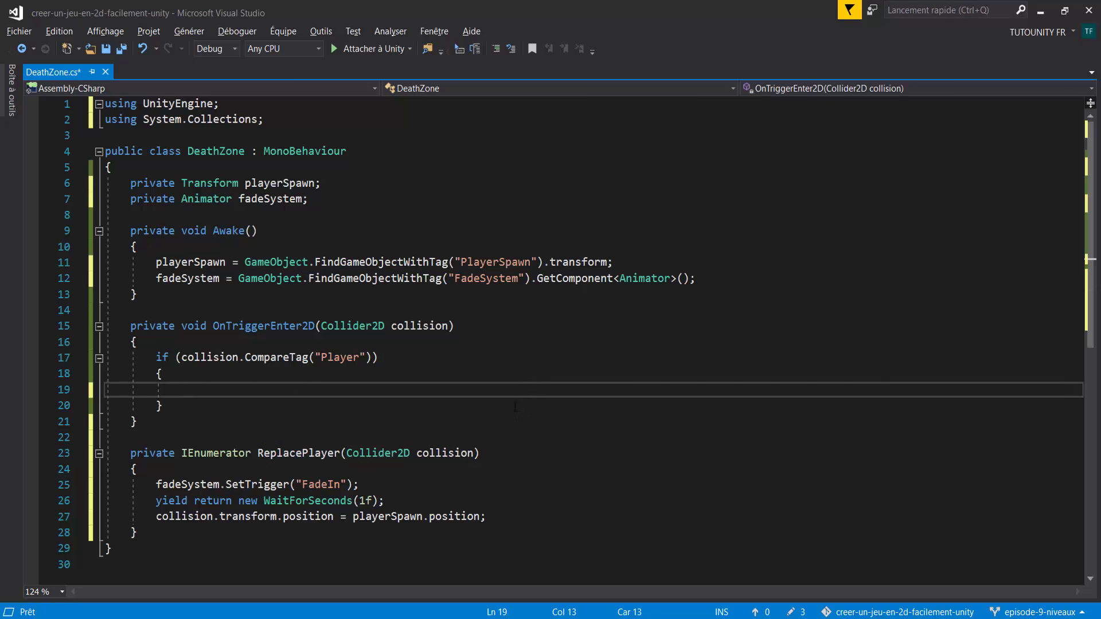
type("StartC")
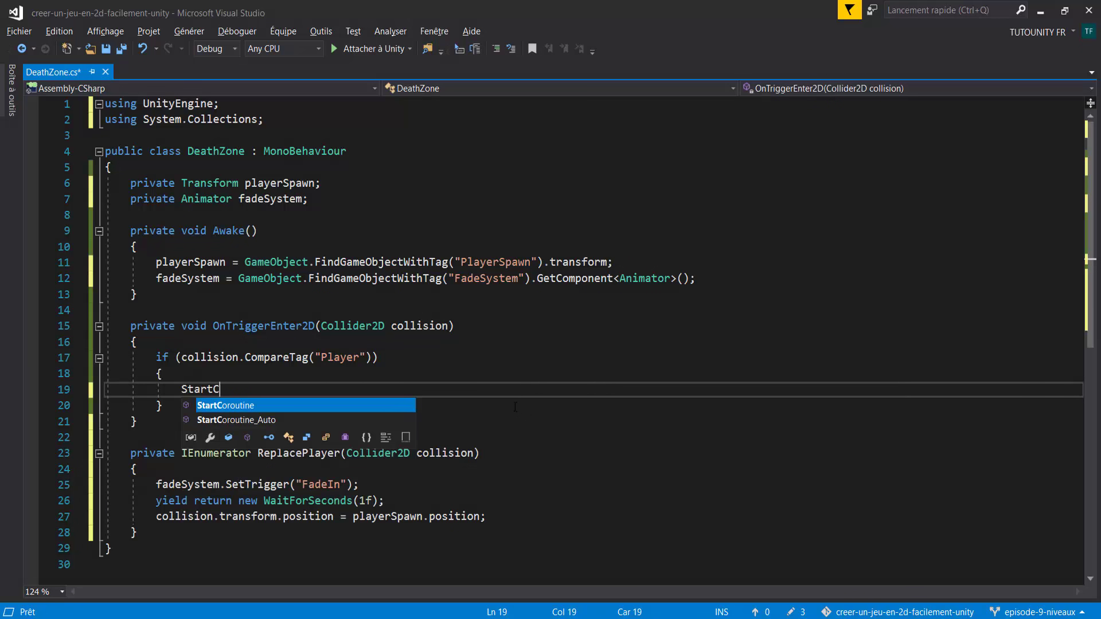
type("oroutine(")
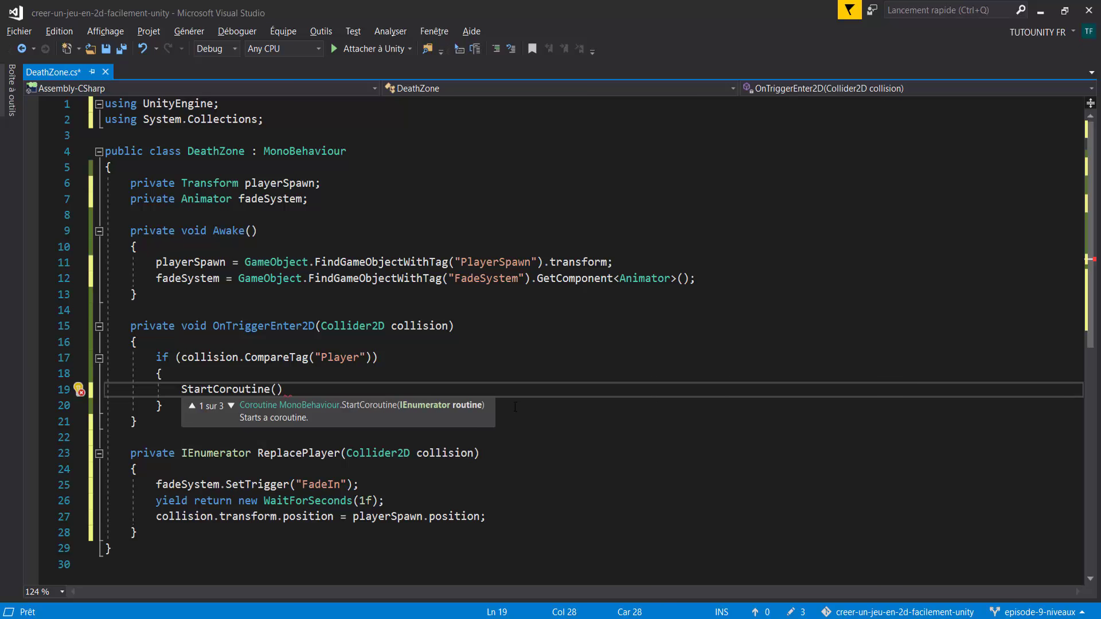
type("Replace")
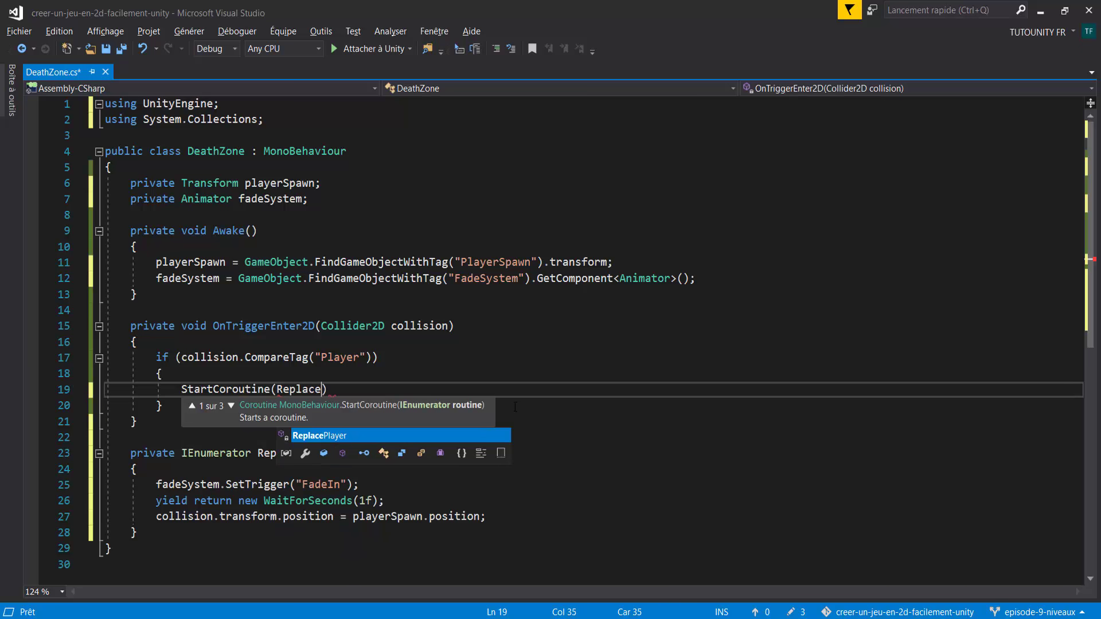
type("P")
key("Tab")
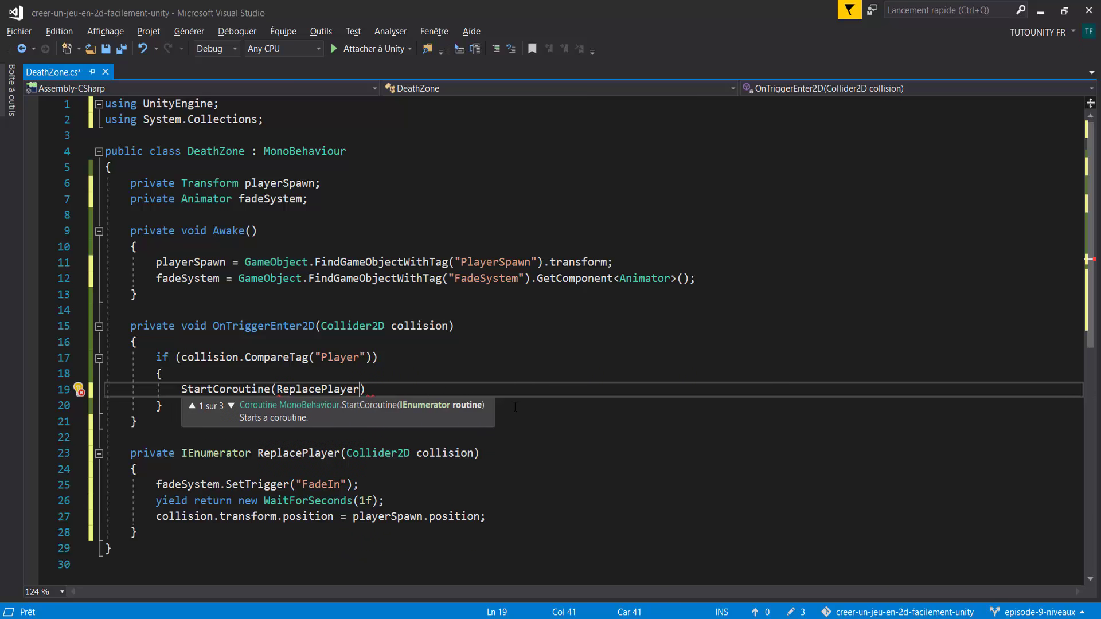
type("(")
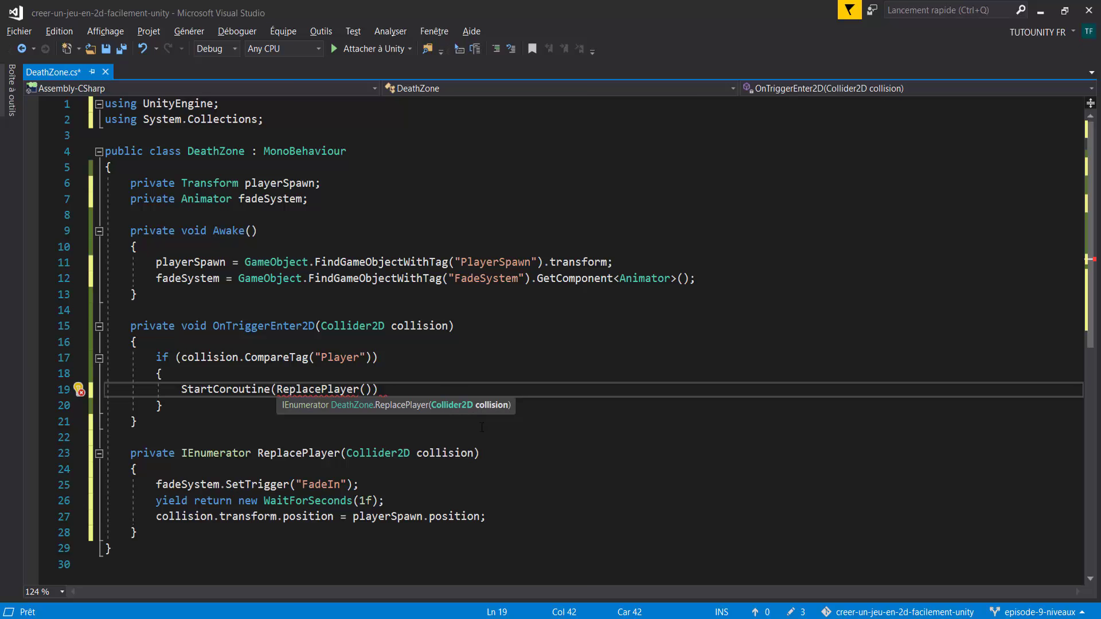
type("collision")
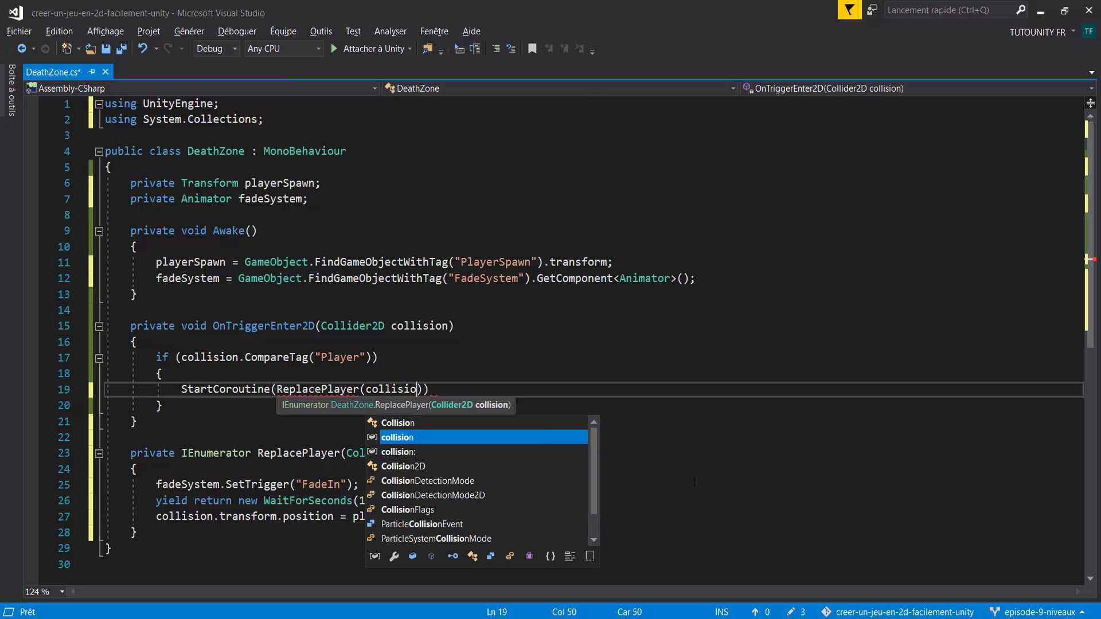
type(")")
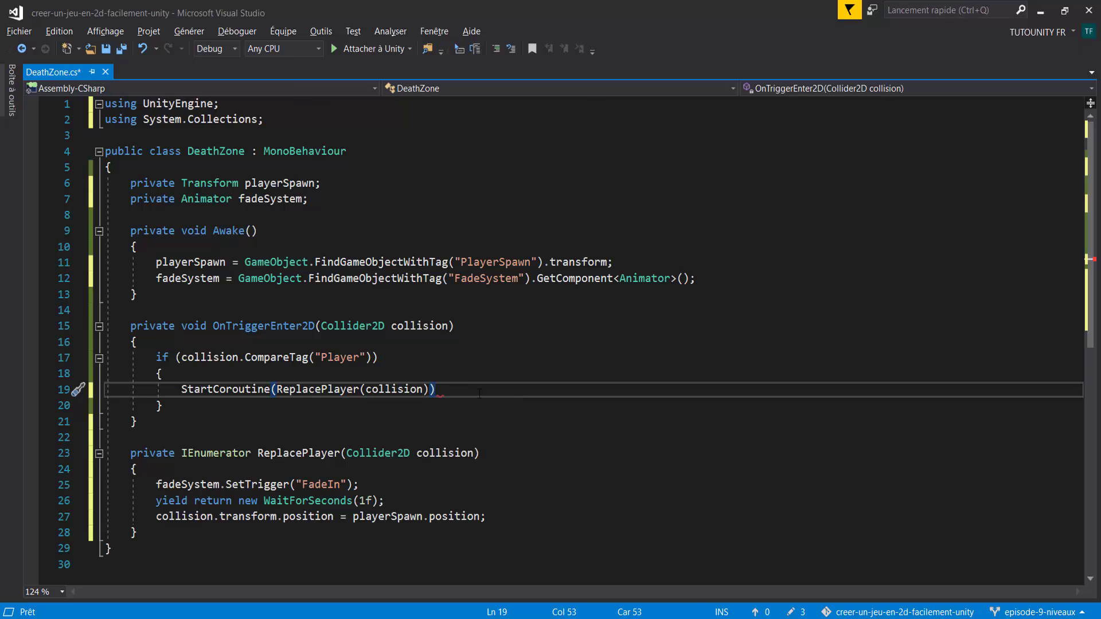
type(");")
key("alt+Tab")
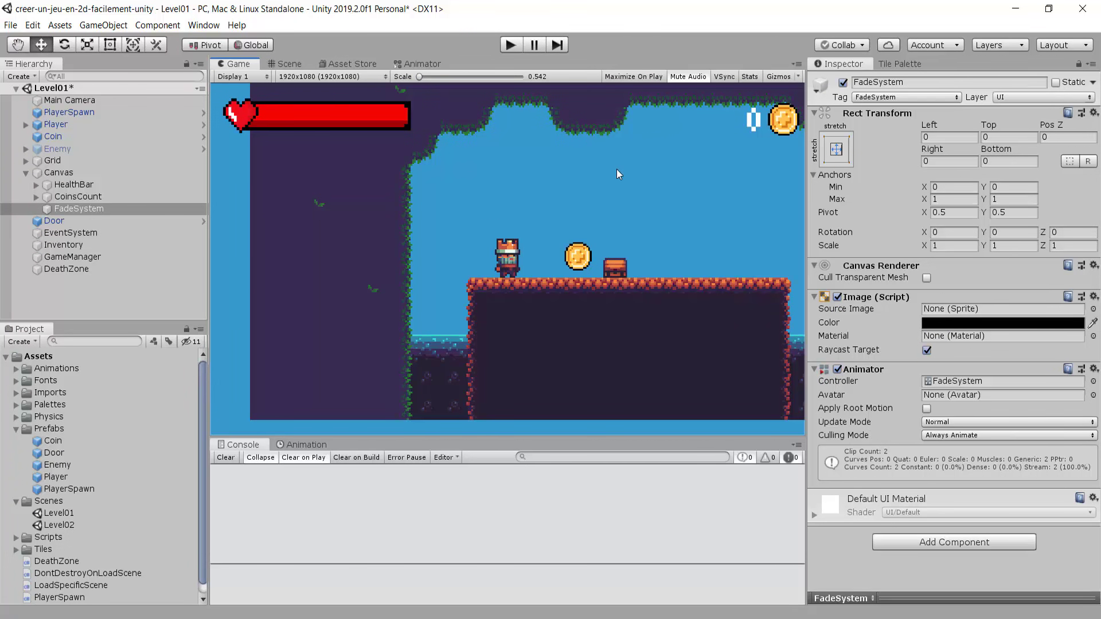
left_click(511, 44)
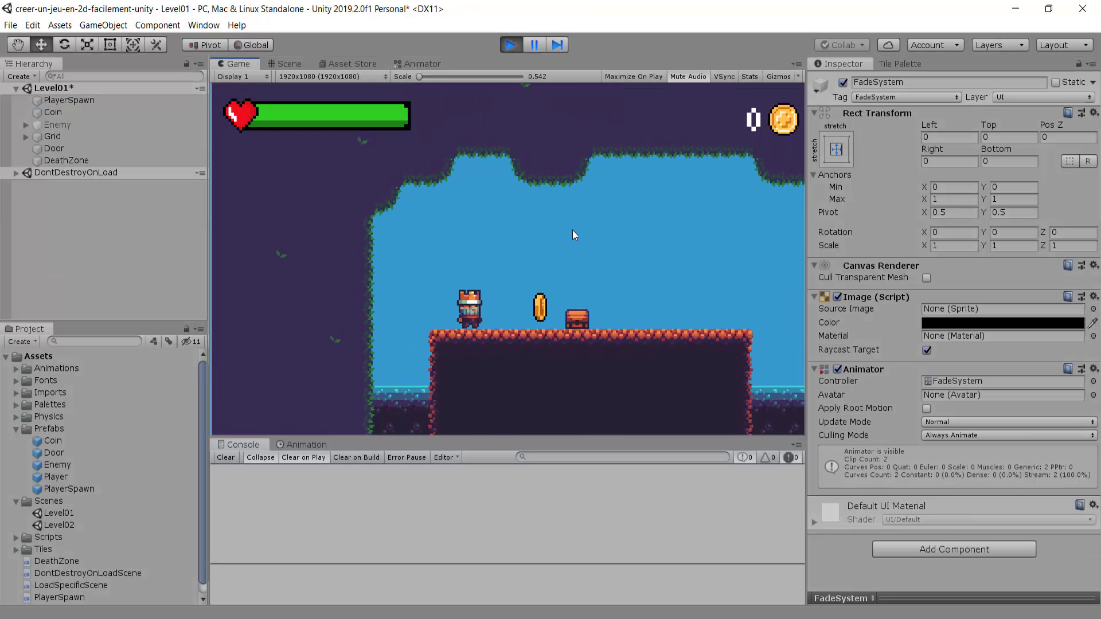
key("Right")
key("Left")
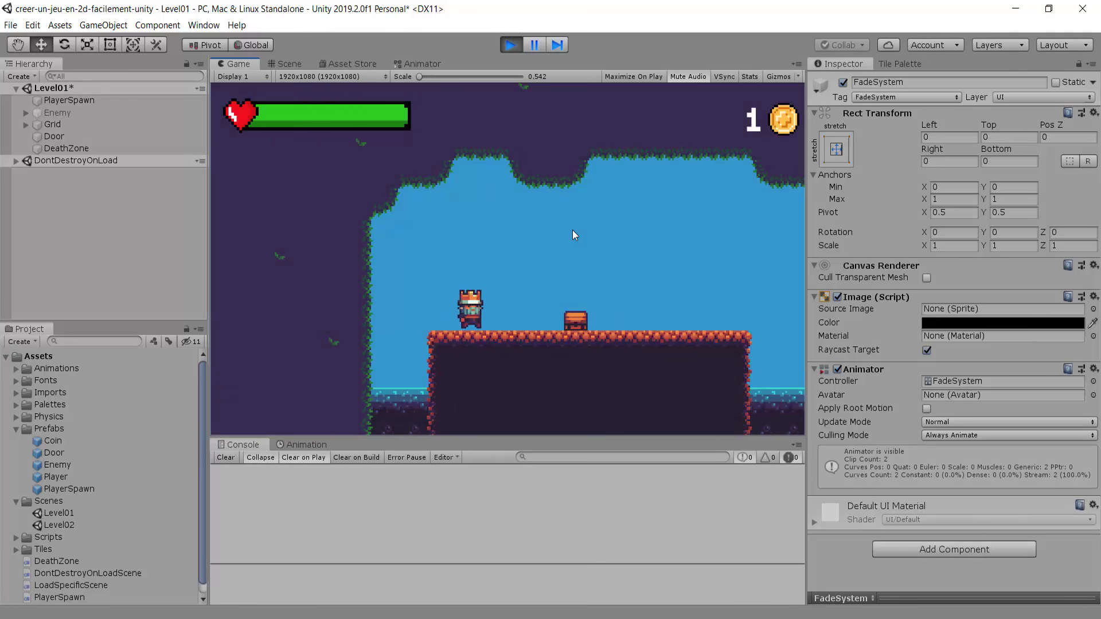
key("Right")
key("Right")
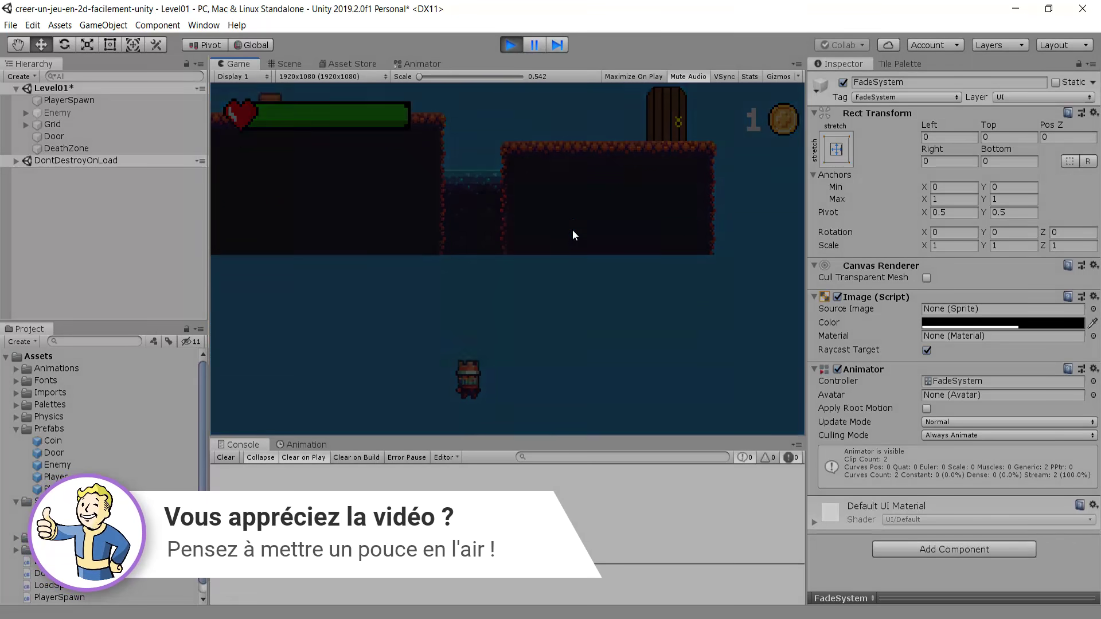
key("Right")
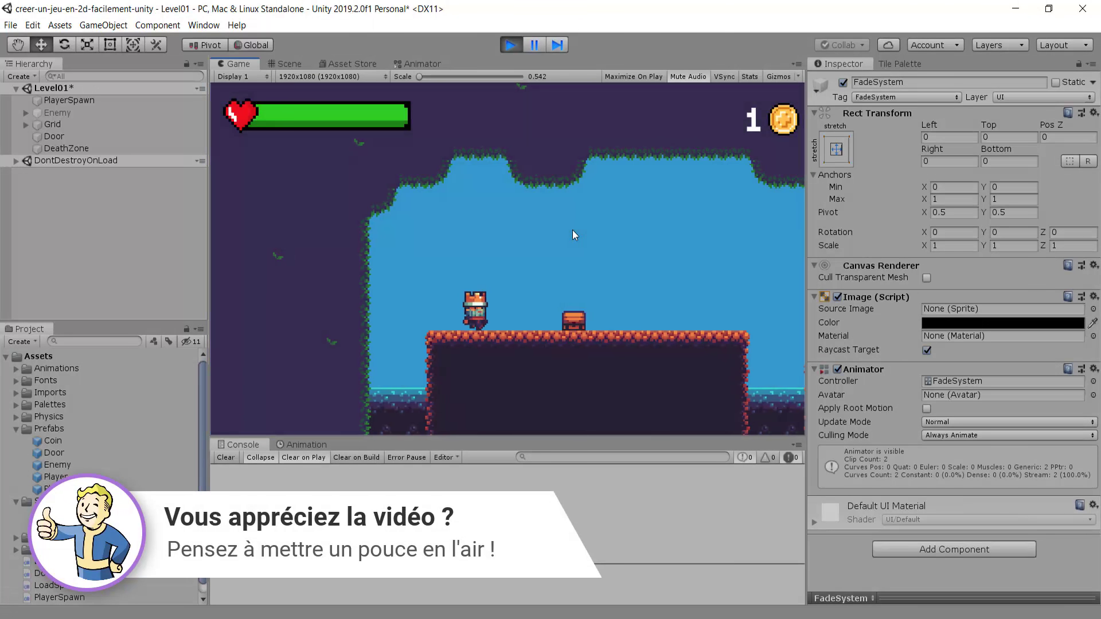
key("Right")
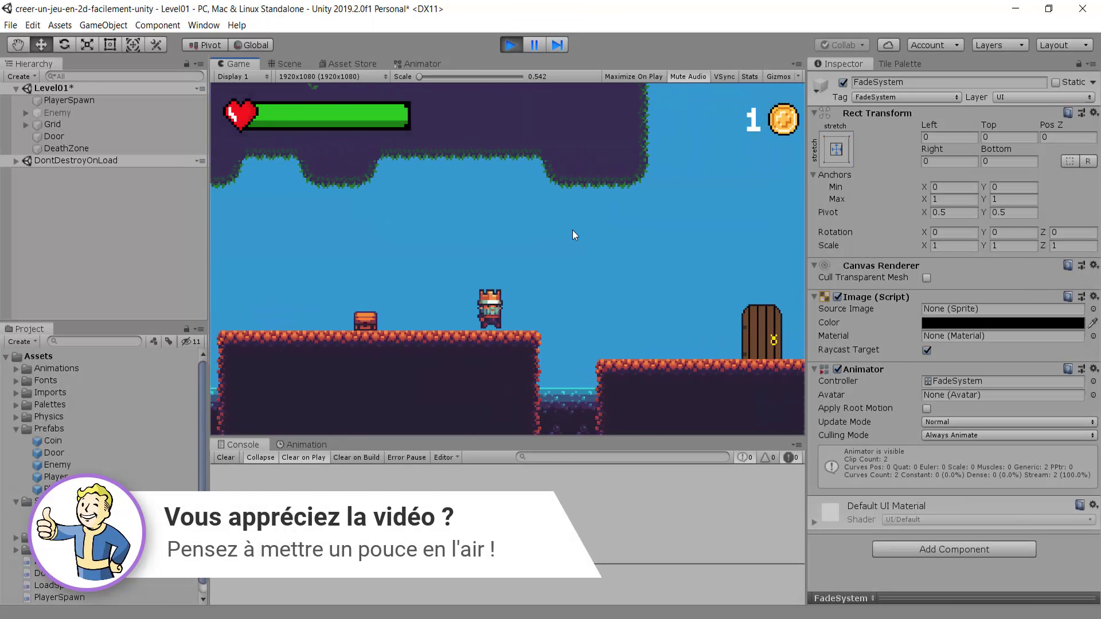
key("space")
key("Right")
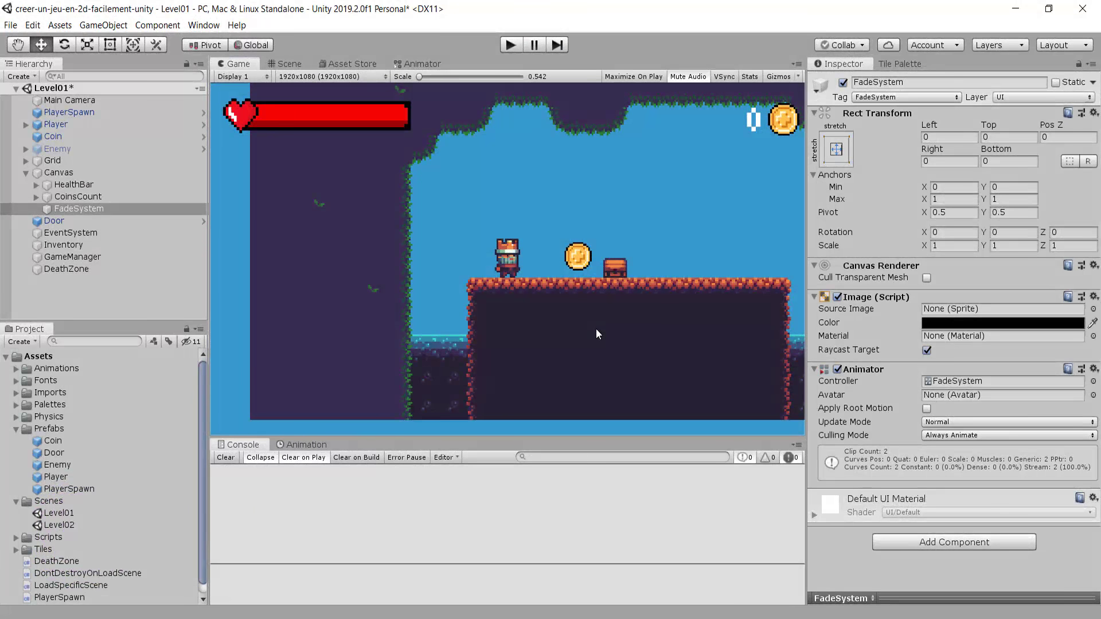
Save Level01, make DeathZone a prefab in Assets/Prefabs, and open the Level02 scene.
key("ctrl+s")
left_click(25, 172)
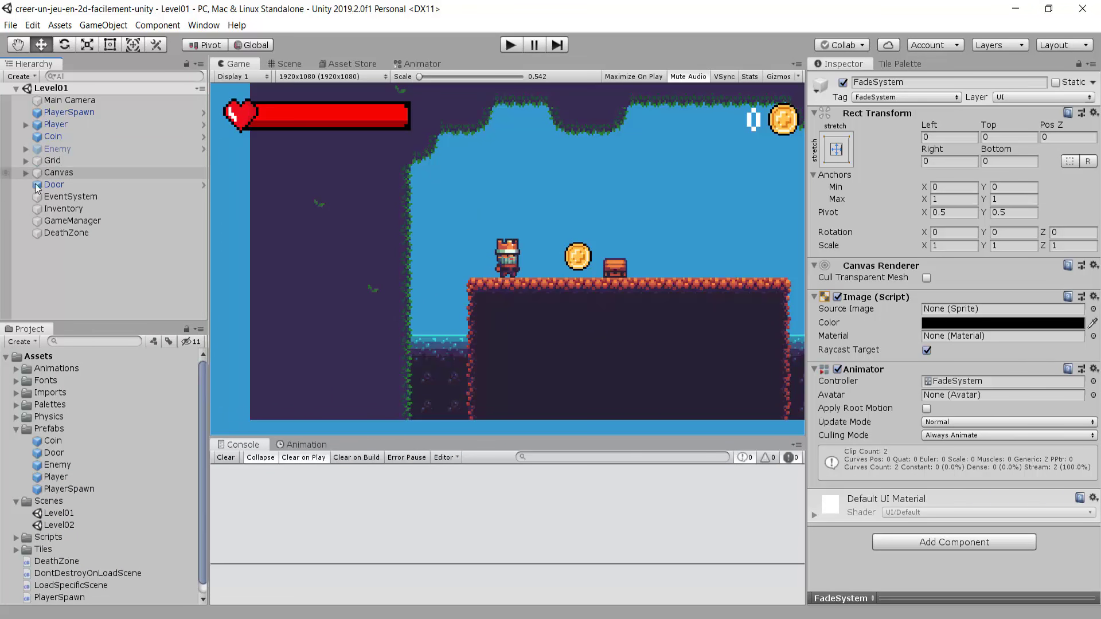
scroll(101, 465, "down", 1)
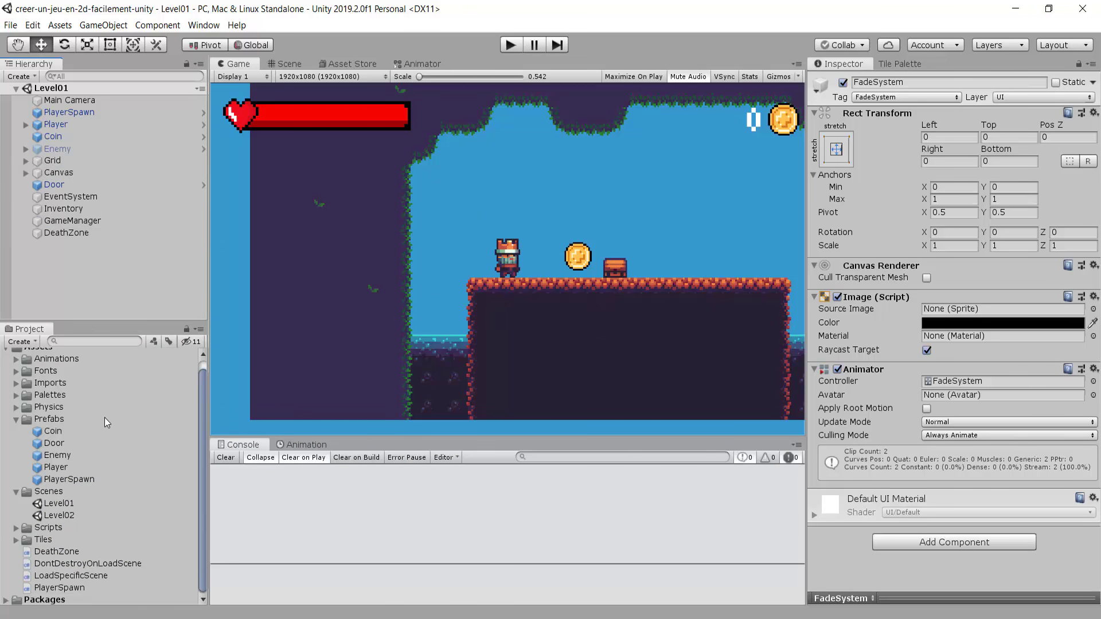
left_click_drag(60, 232, 48, 428)
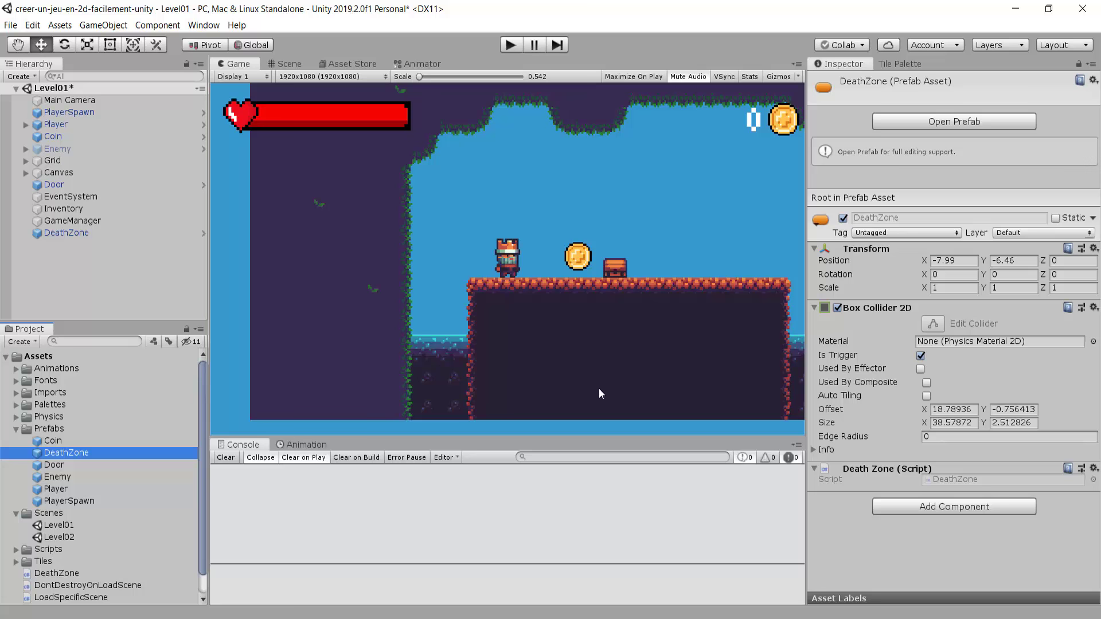
double_click(64, 537)
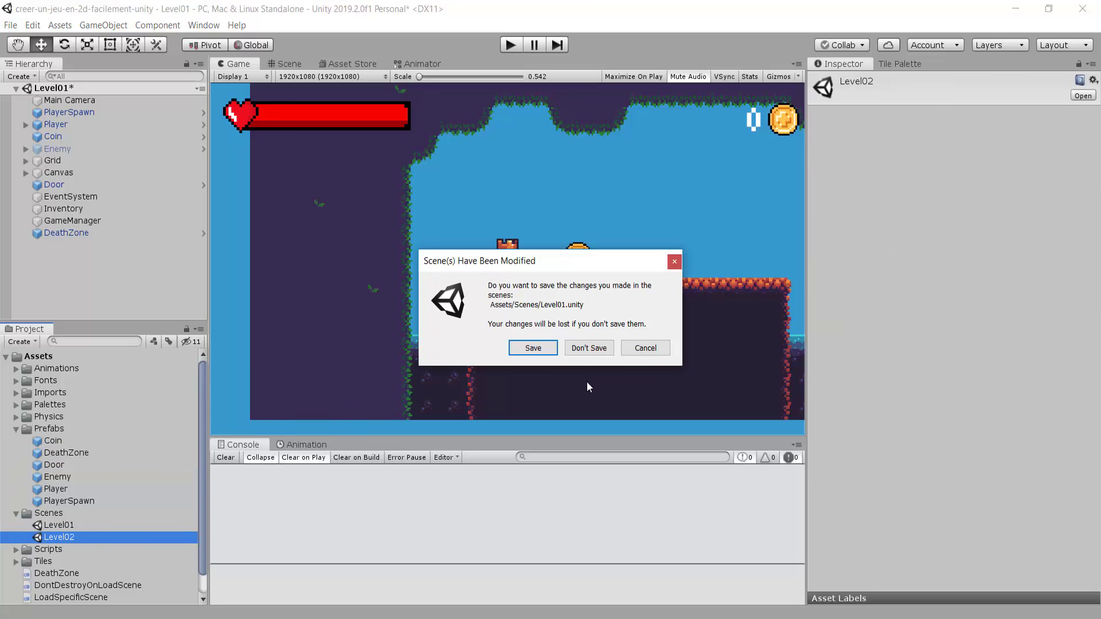
Save Level01's changes and bring up Level02 in the Scene view.
left_click(534, 348)
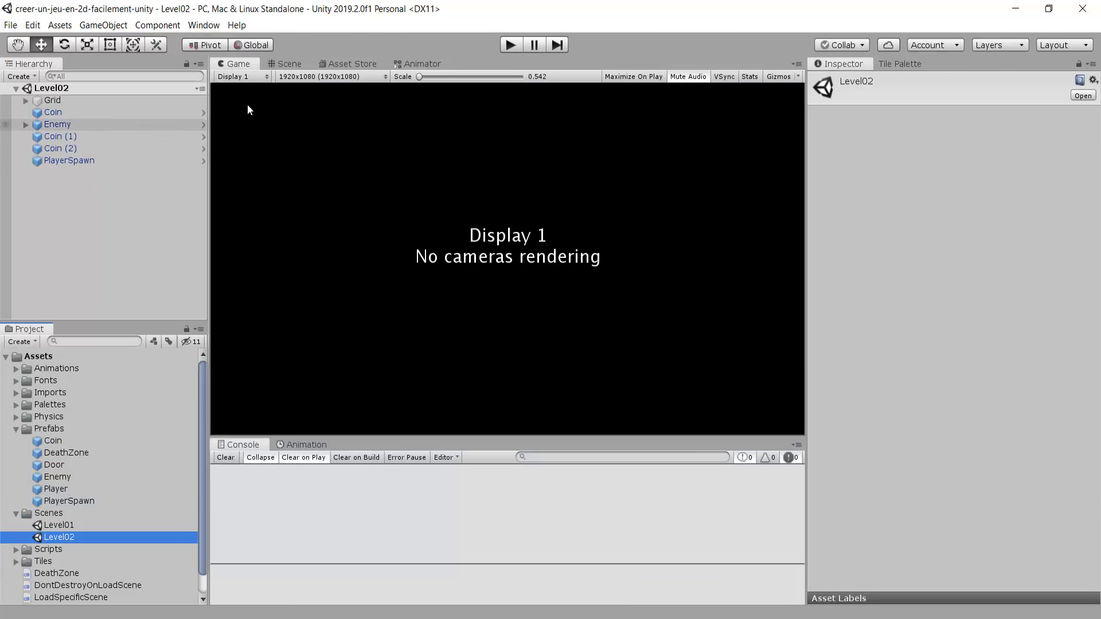
left_click(281, 62)
middle_click_drag(539, 328, 353, 388)
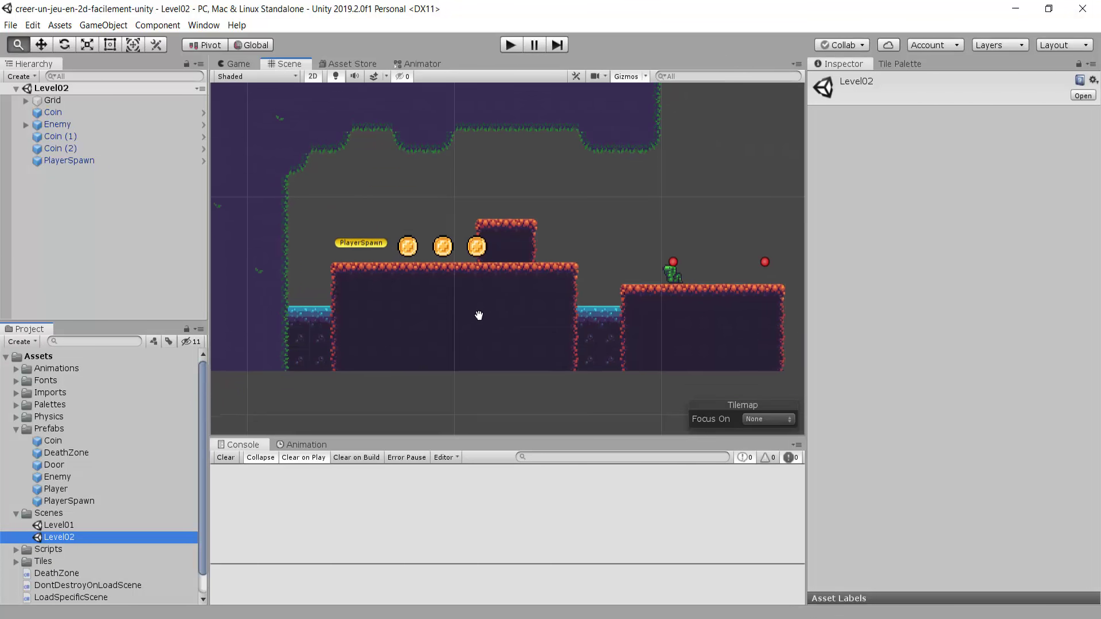
scroll(353, 387, "up", 3)
middle_click_drag(419, 289, 421, 298)
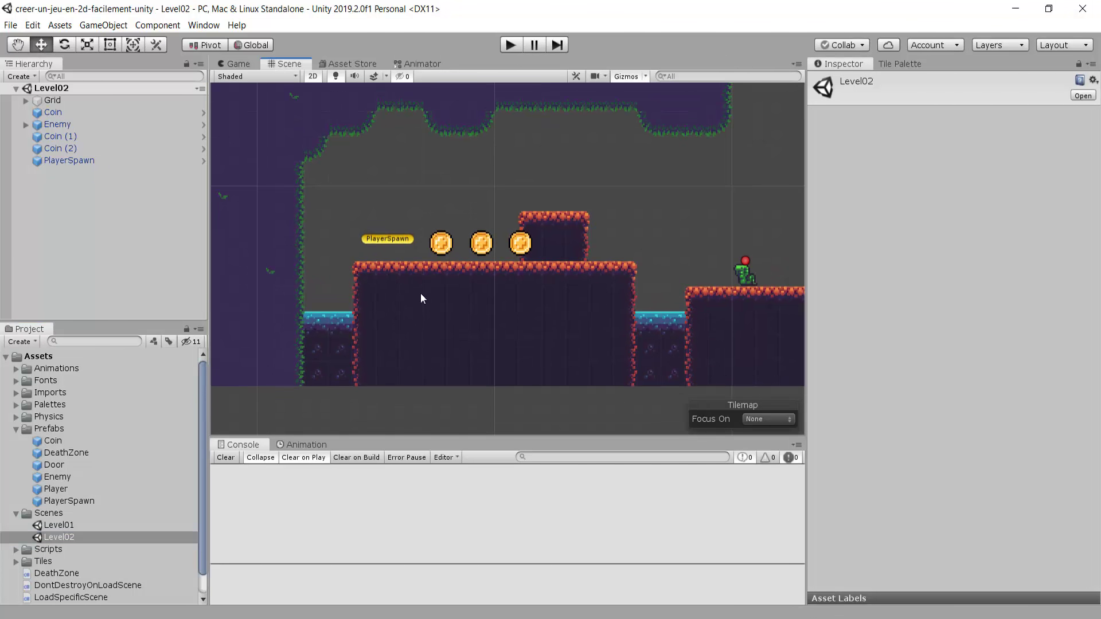
Place a DeathZone prefab instance under Level02's lower-left edge at X -9.52, Y -6.85.
mouse_move(62, 457)
left_mouse_down()
mouse_move(392, 342)
mouse_move(441, 378)
left_mouse_up()
scroll(565, 321, "down", 5)
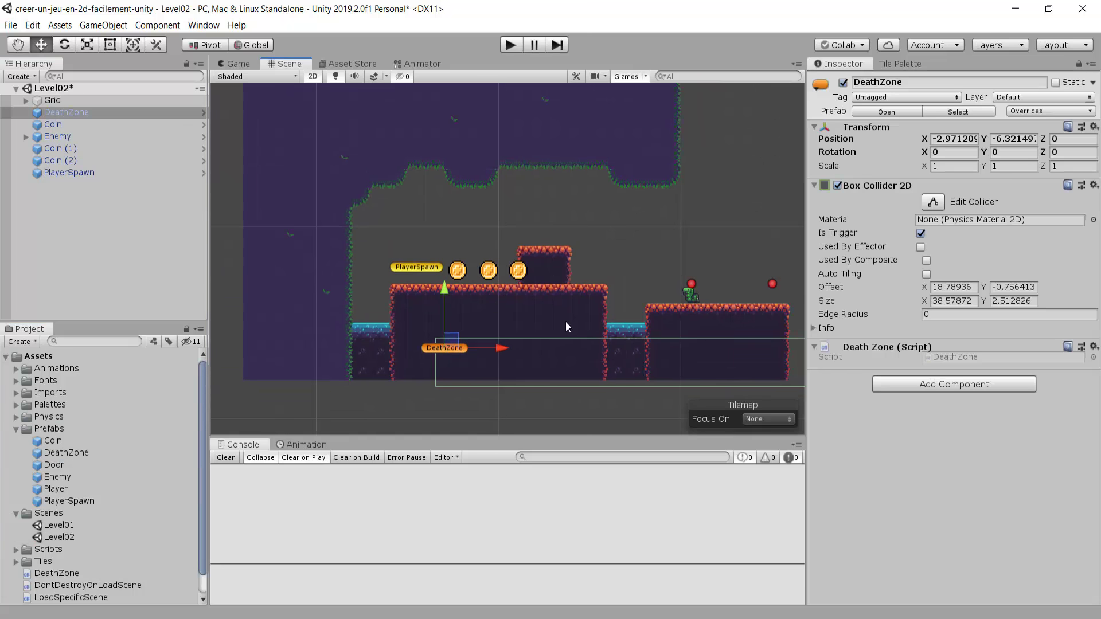
mouse_move(423, 321)
left_mouse_down()
mouse_move(336, 324)
mouse_move(341, 334)
left_mouse_up()
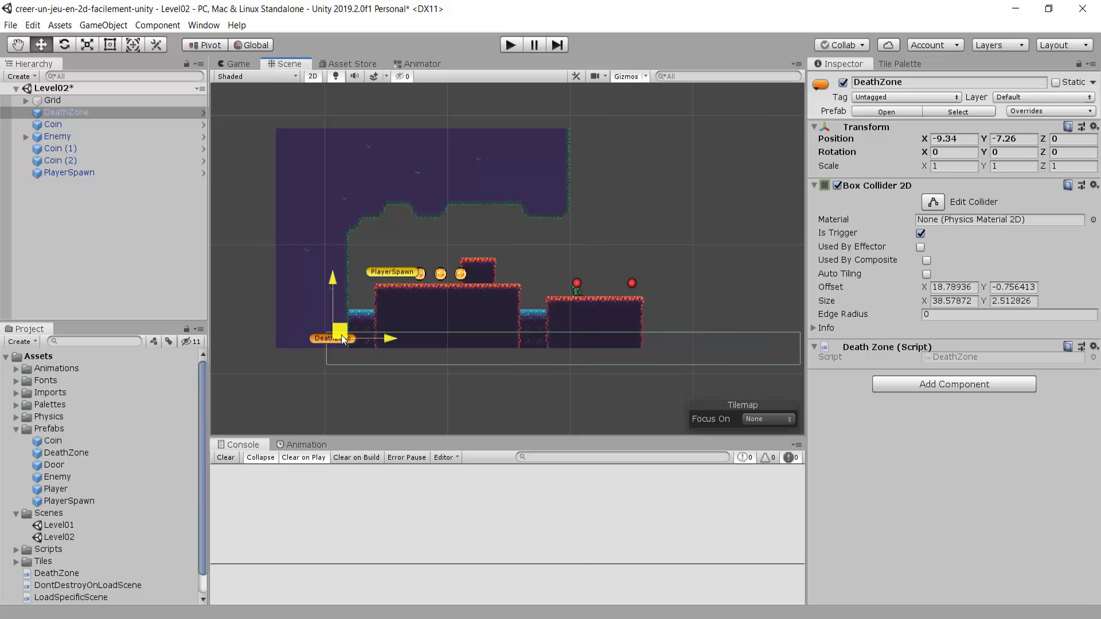
scroll(304, 213, "up", 2)
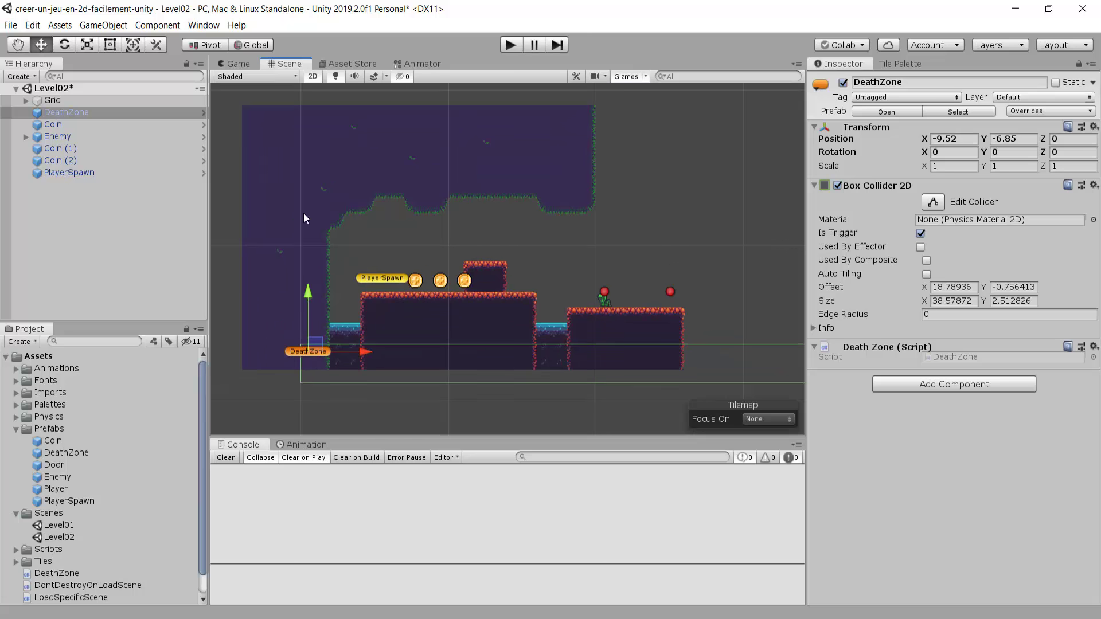
scroll(273, 270, "up", 2)
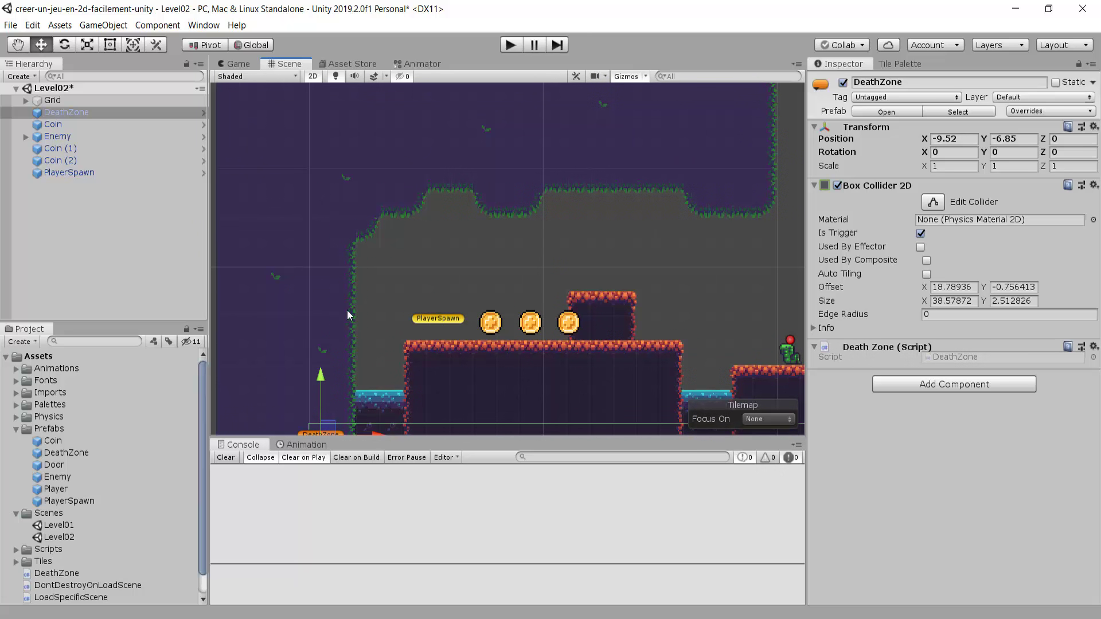
Save Level02, open Level01 and start play mode.
key("ctrl+s")
double_click(78, 525)
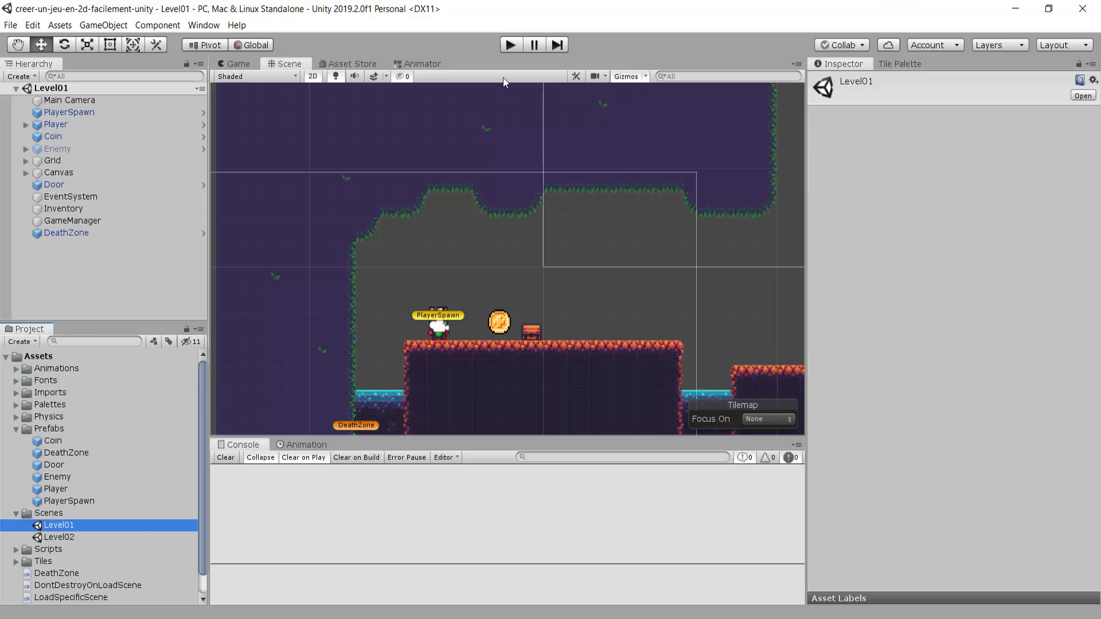
left_click(510, 46)
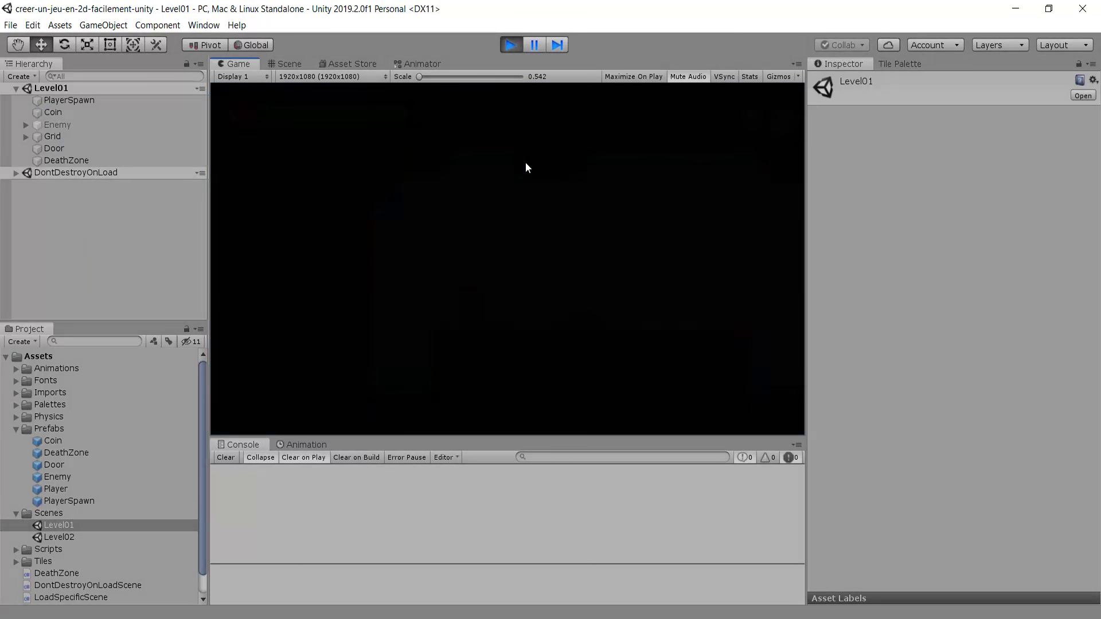
Play through the door into Level02 and open the DeathZone.Awake NullReferenceException at line 11.
key("Right")
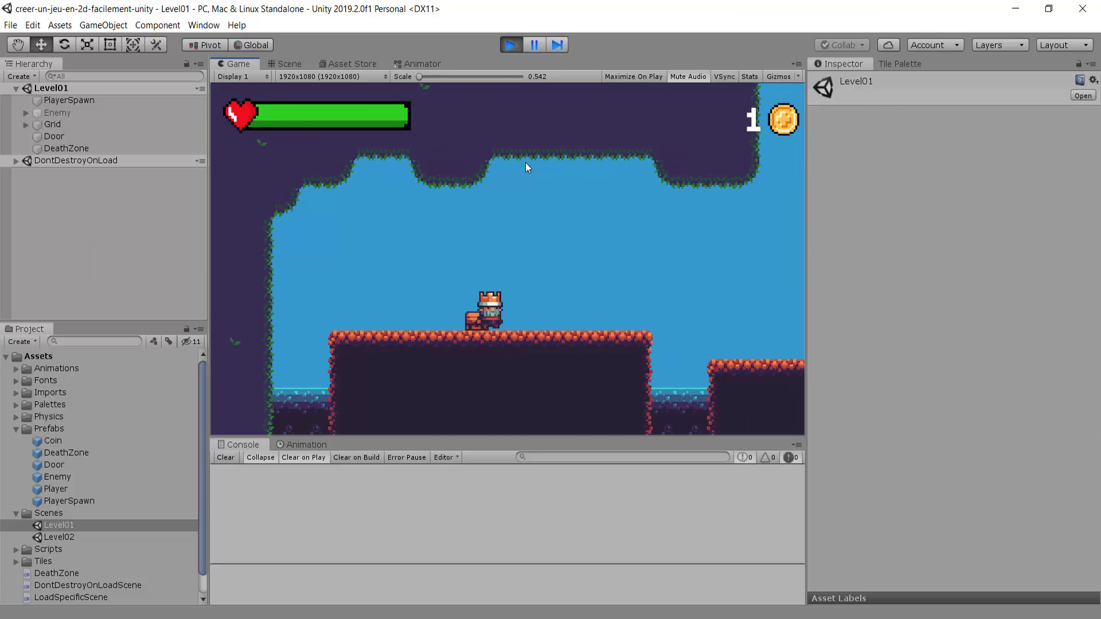
key("space")
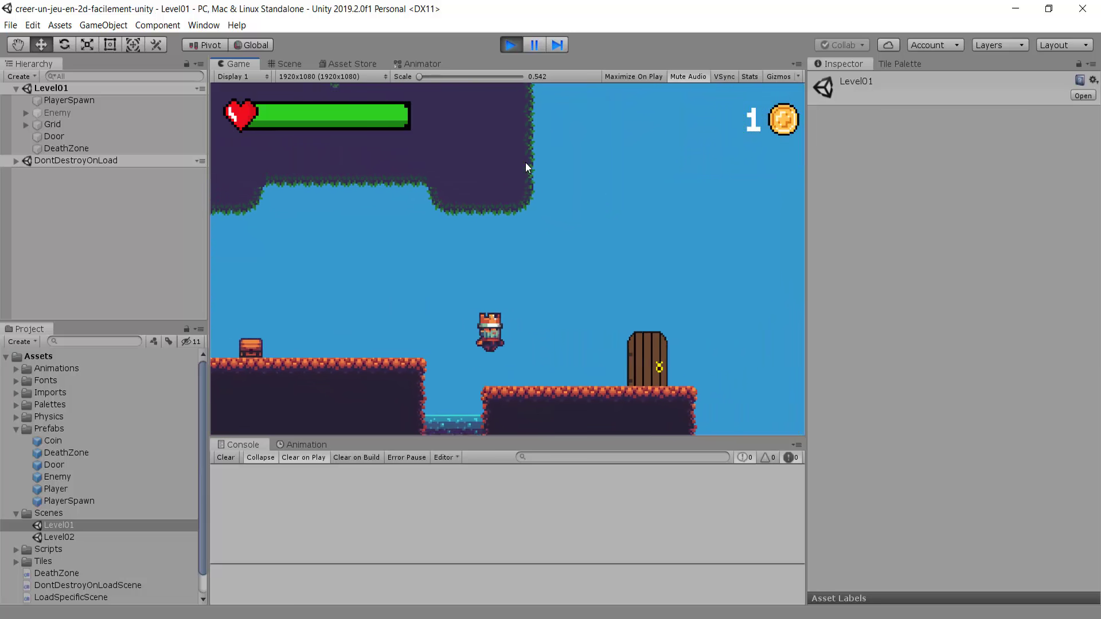
key("Right")
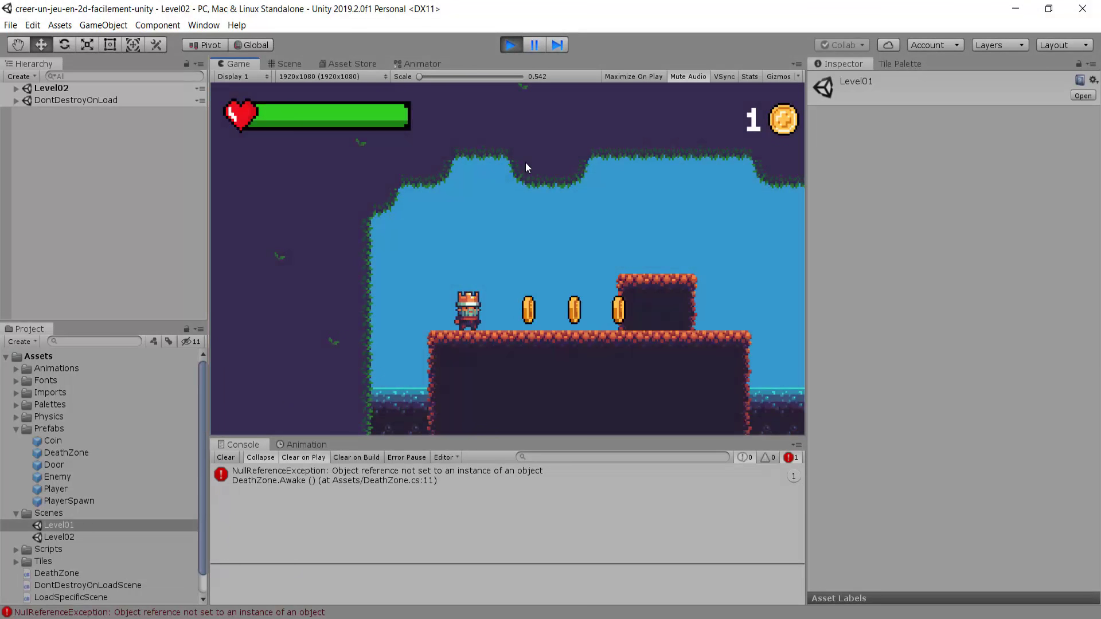
left_click(399, 482)
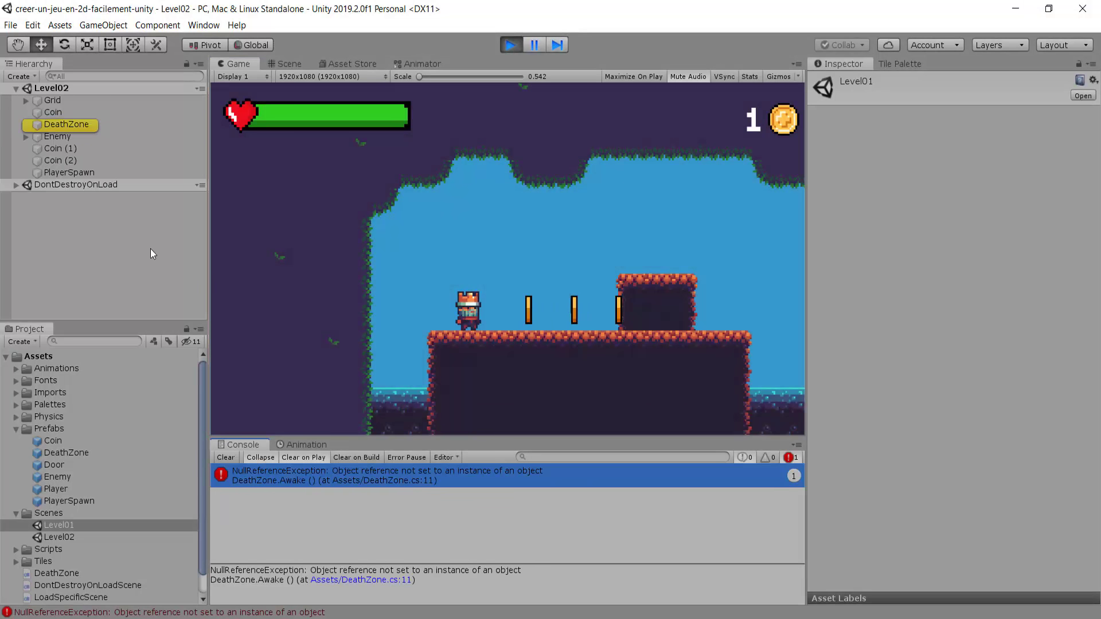
double_click(345, 469)
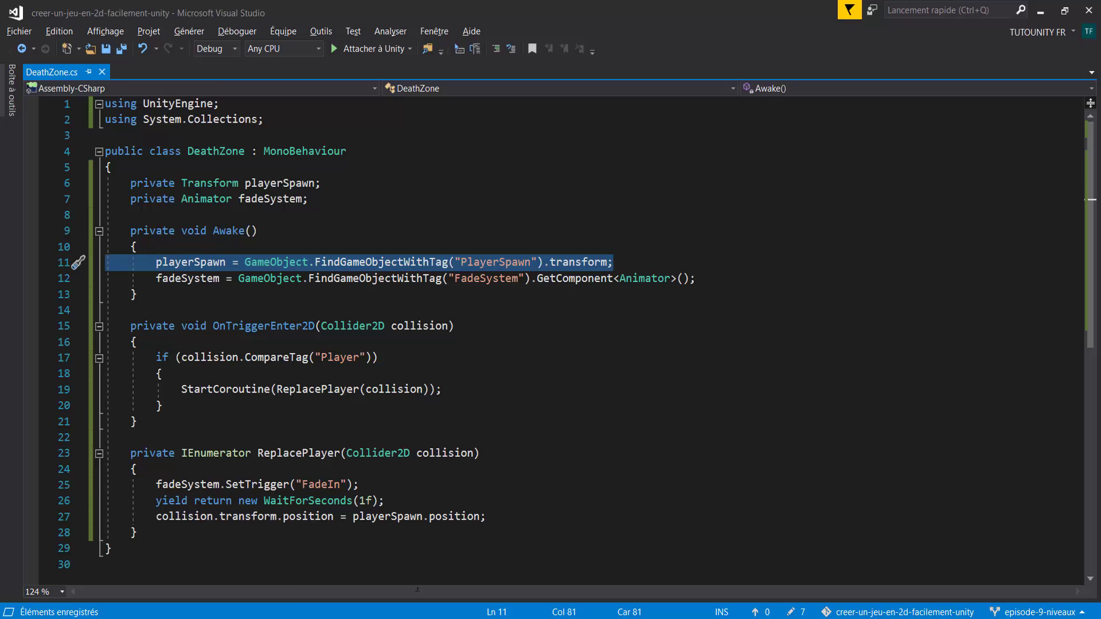
Stop play mode and check the PlayerSpawn tag string on line 11 of DeathZone.cs.
key("alt+Tab")
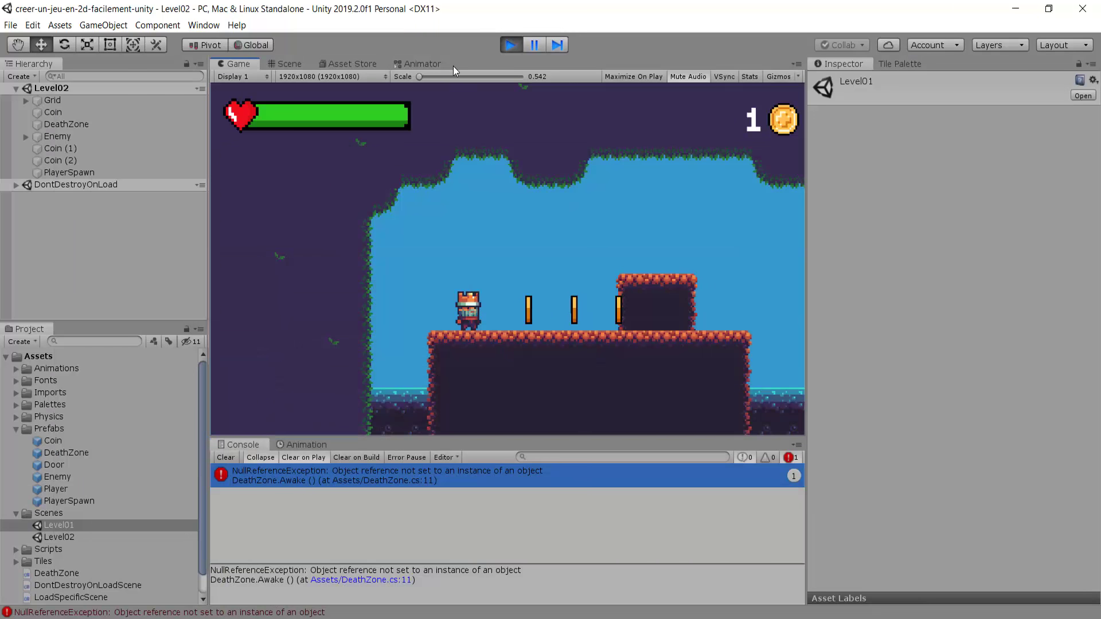
key("ctrl+p")
middle_click_drag(593, 291, 570, 256)
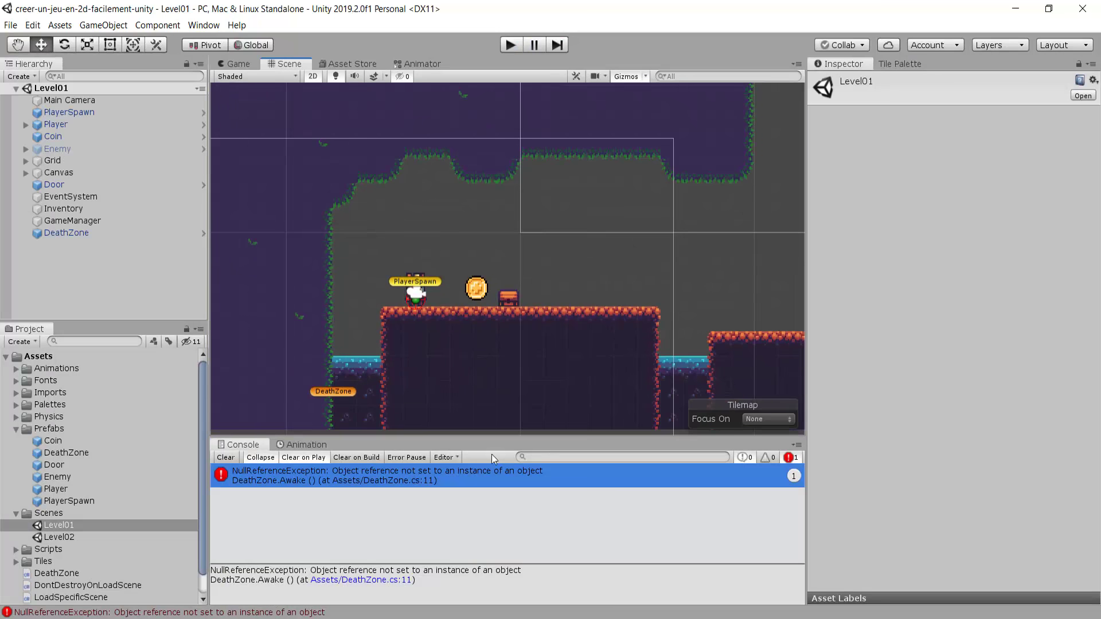
key("alt+Tab")
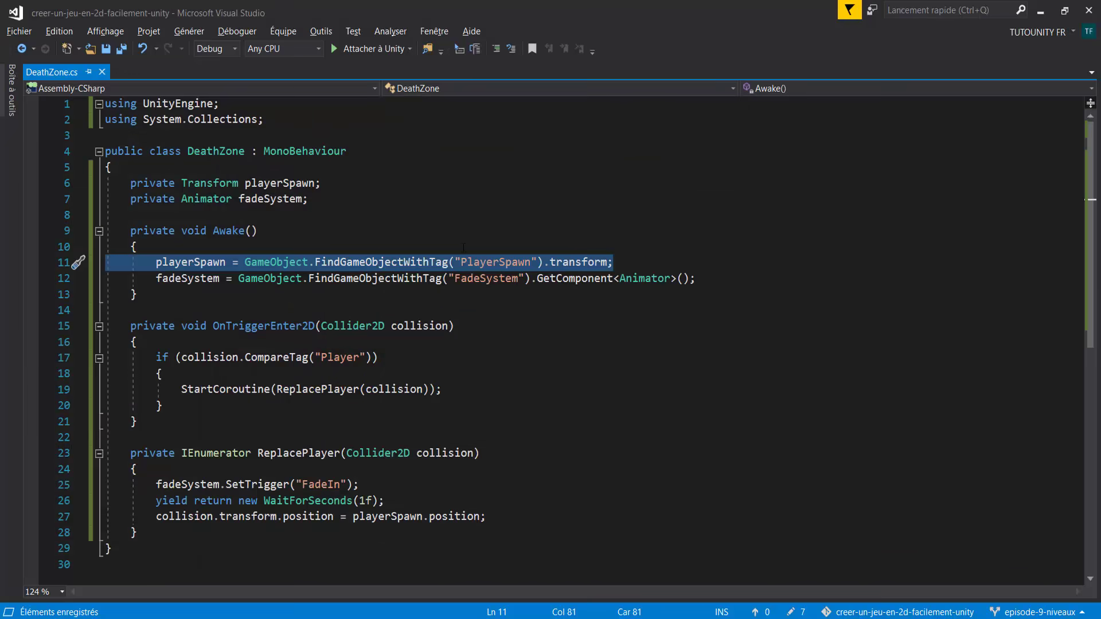
left_click(463, 262)
double_click(463, 262)
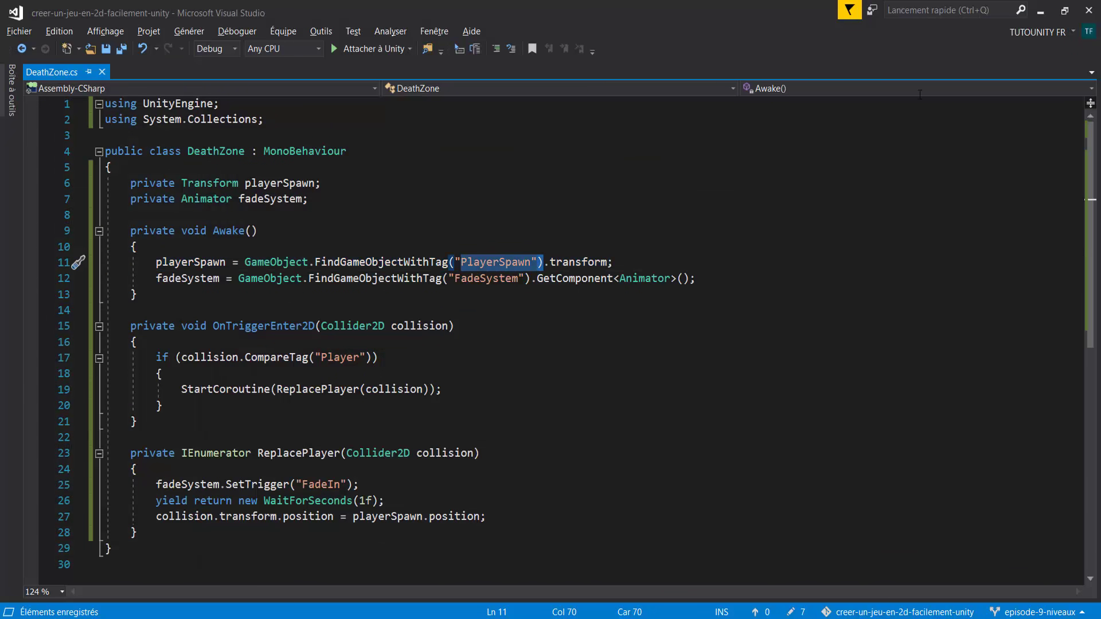
Inspect Level01's PlayerSpawn object to confirm its PlayerSpawn tag.
key("alt+Tab")
scroll(416, 338, "up", 2)
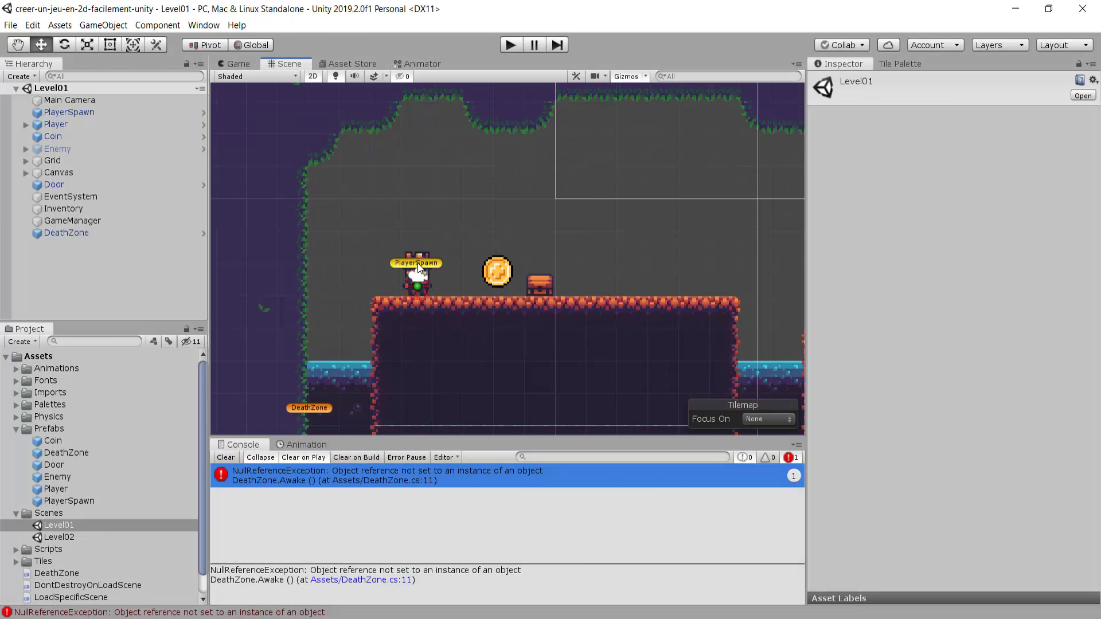
left_click(418, 268)
scroll(391, 192, "up", 2)
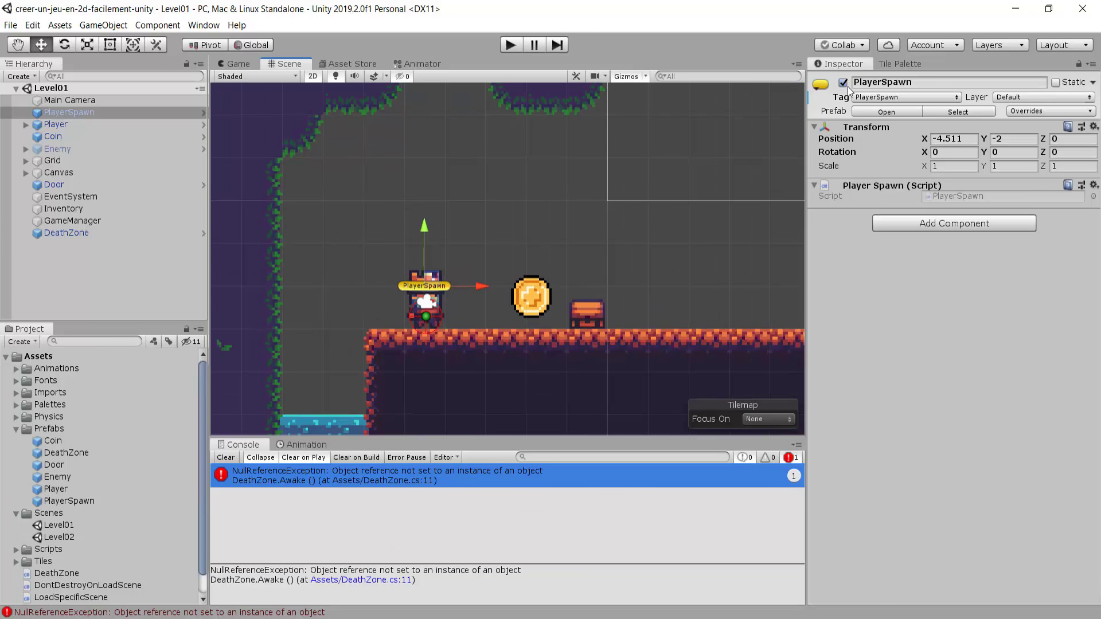
Open Level02 and check that its PlayerSpawn object is Untagged.
double_click(46, 536)
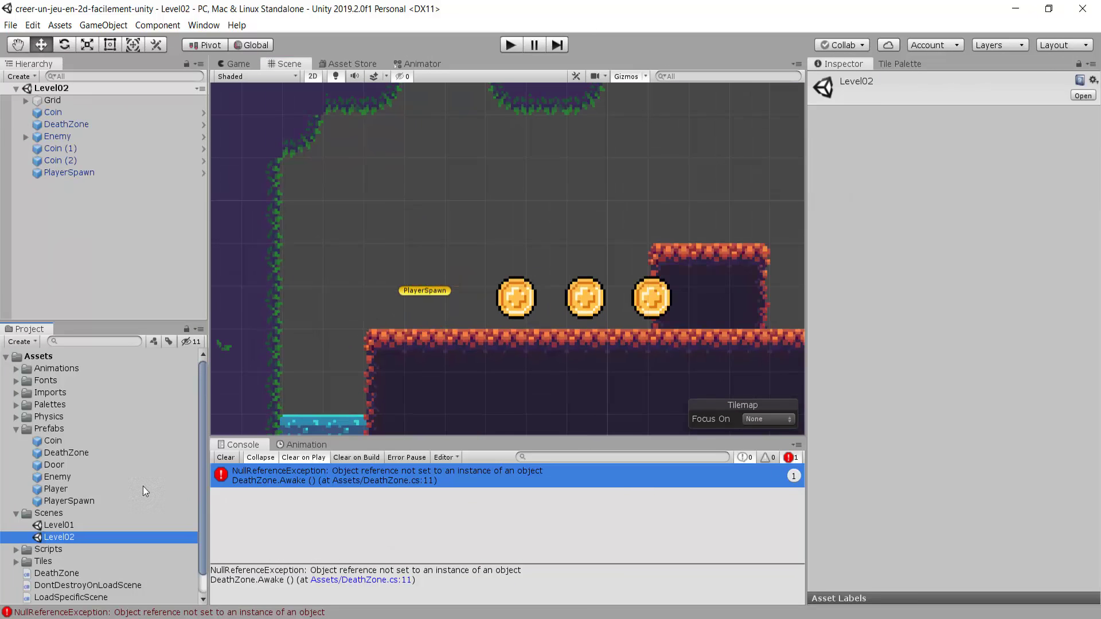
scroll(425, 291, "up", 1)
left_click(425, 294)
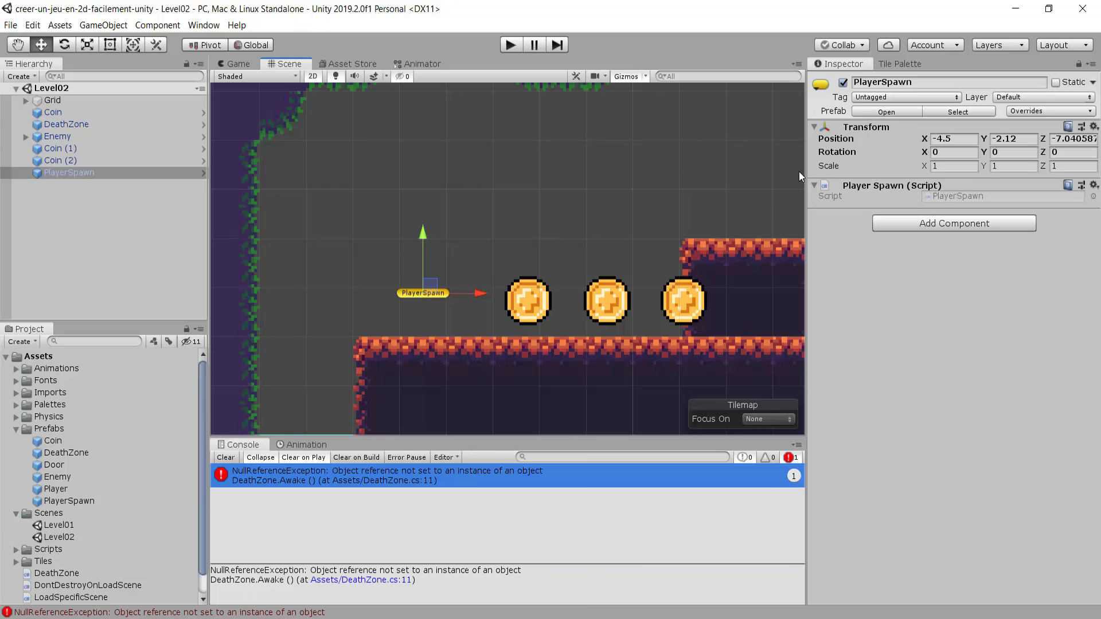
left_click(871, 100)
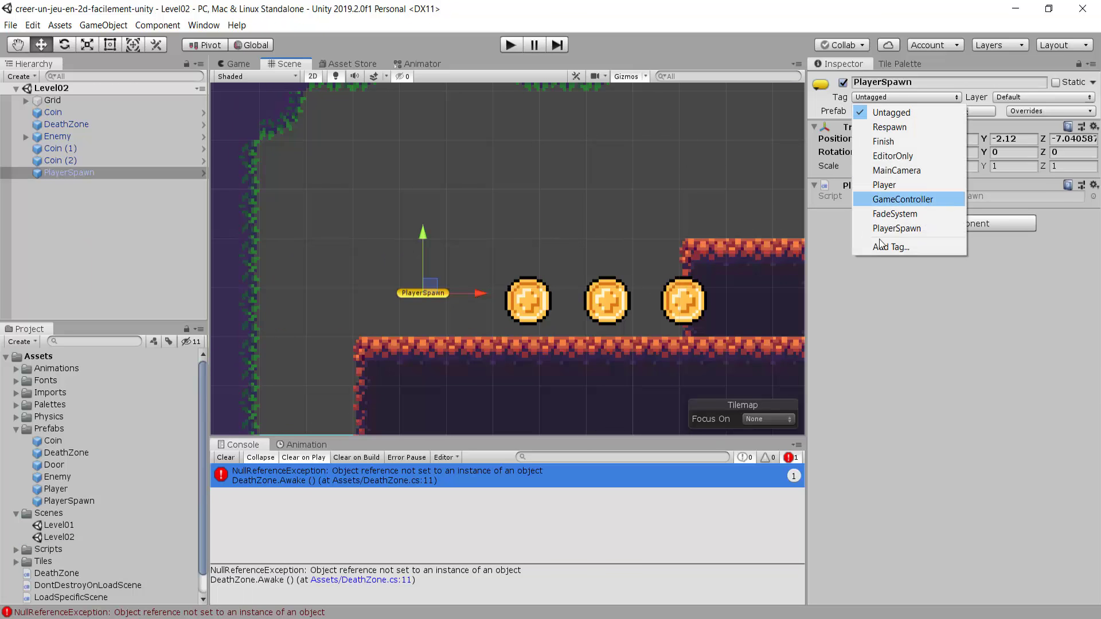
left_click(873, 102)
scroll(500, 280, "down", 2)
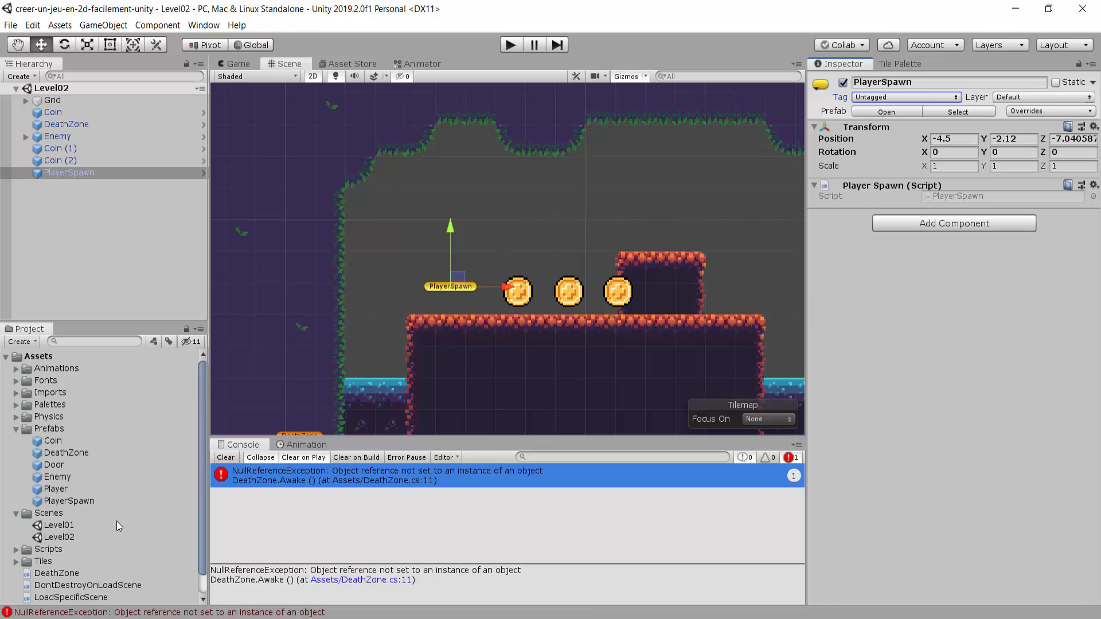
In Level01, apply all PlayerSpawn overrides to its prefab.
double_click(59, 525)
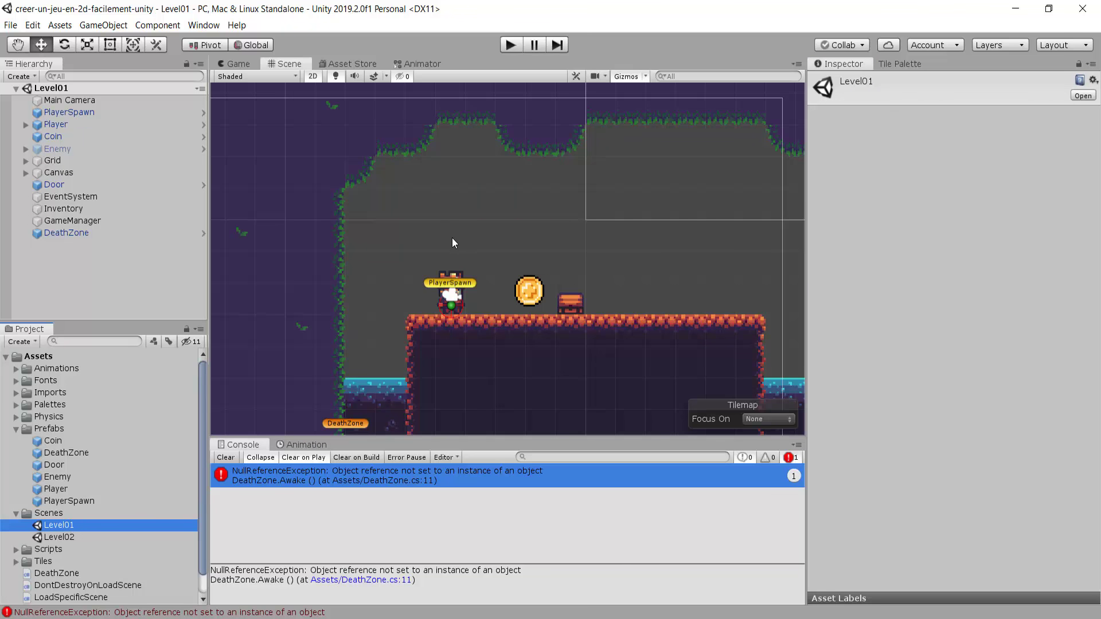
scroll(445, 277, "up", 3)
scroll(451, 310, "up", 2)
left_click(450, 313)
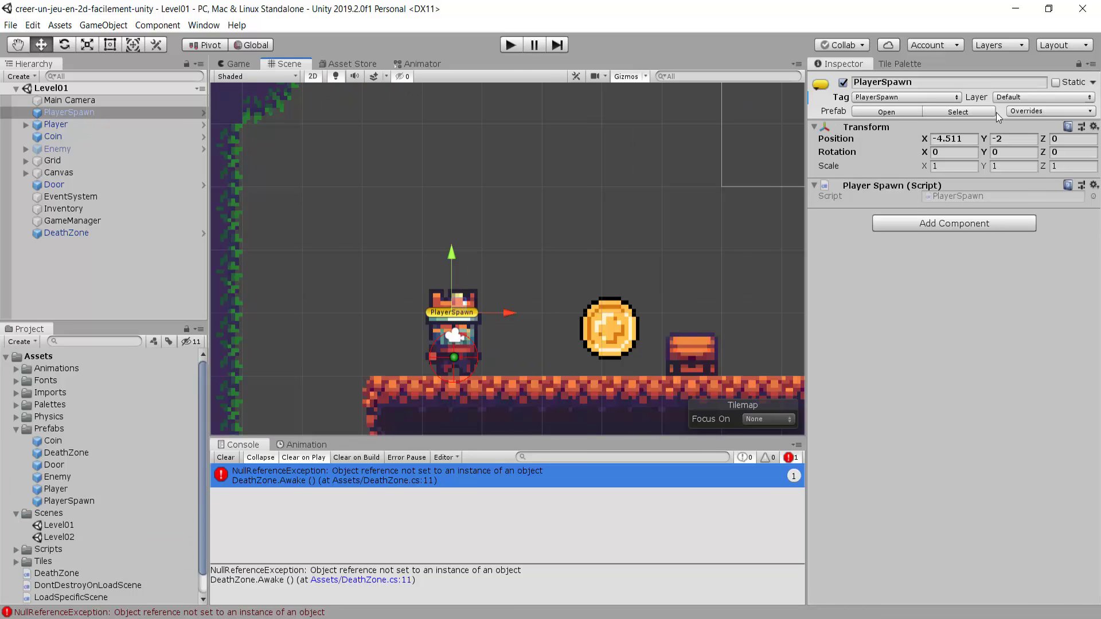
left_click(1022, 112)
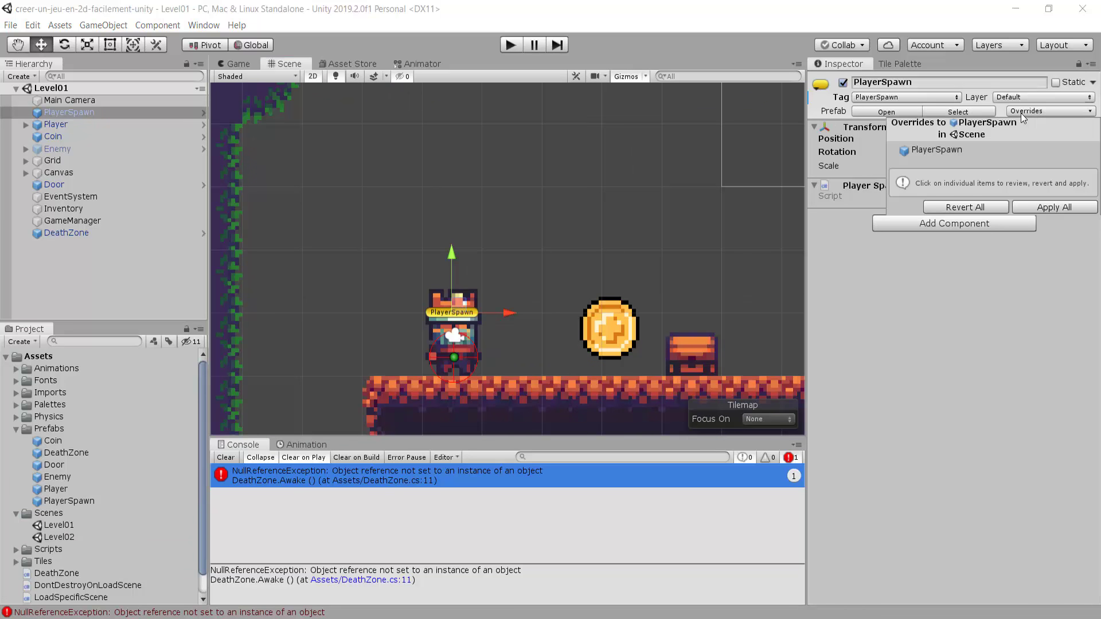
left_click(1057, 208)
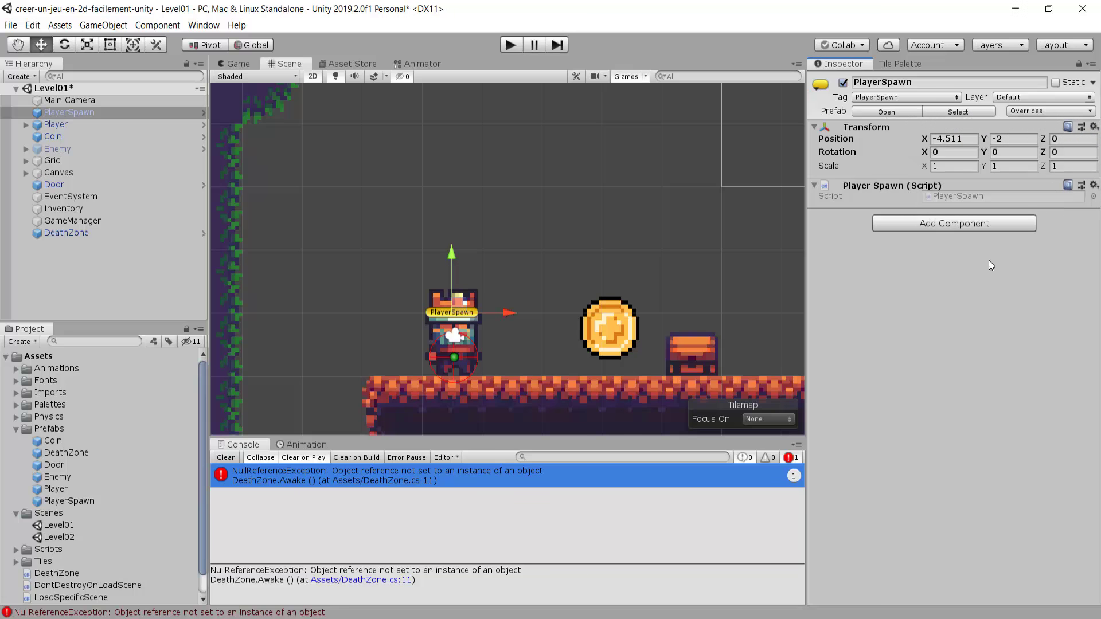
scroll(615, 339, "down", 3)
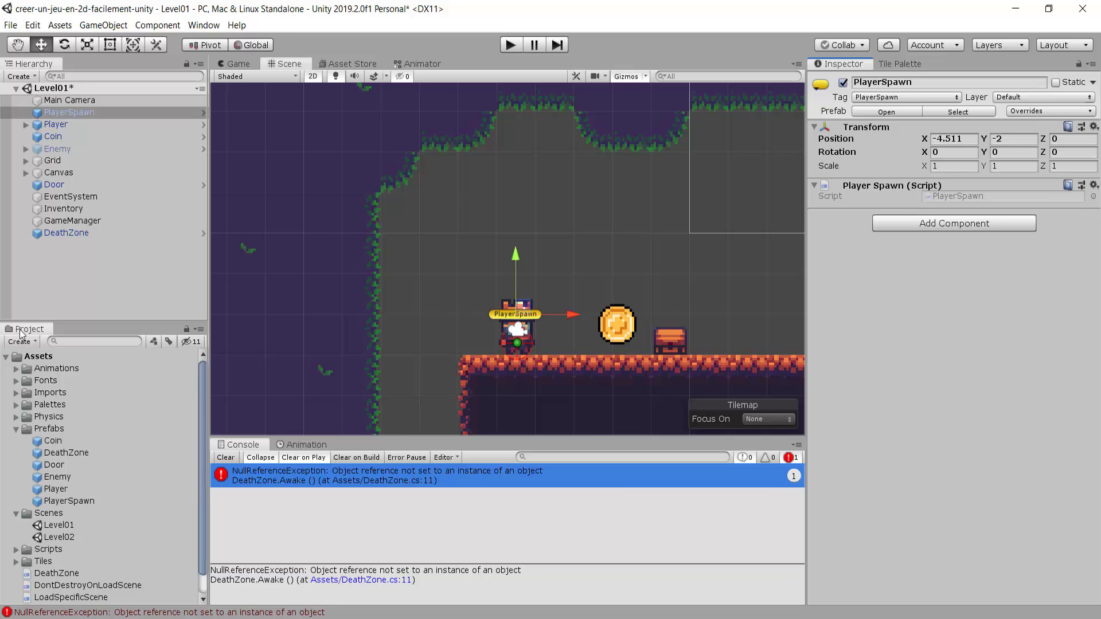
Confirm the PlayerSpawn tag on the prefab asset and Level02's instance, saving Level01, then reopen Level01.
left_click(56, 502)
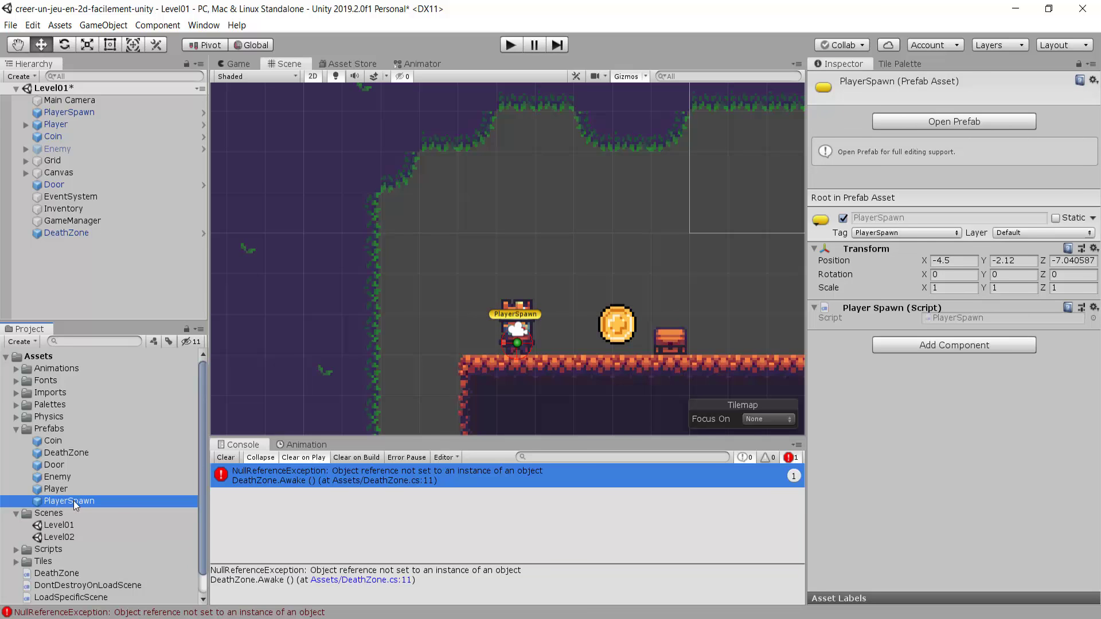
double_click(61, 538)
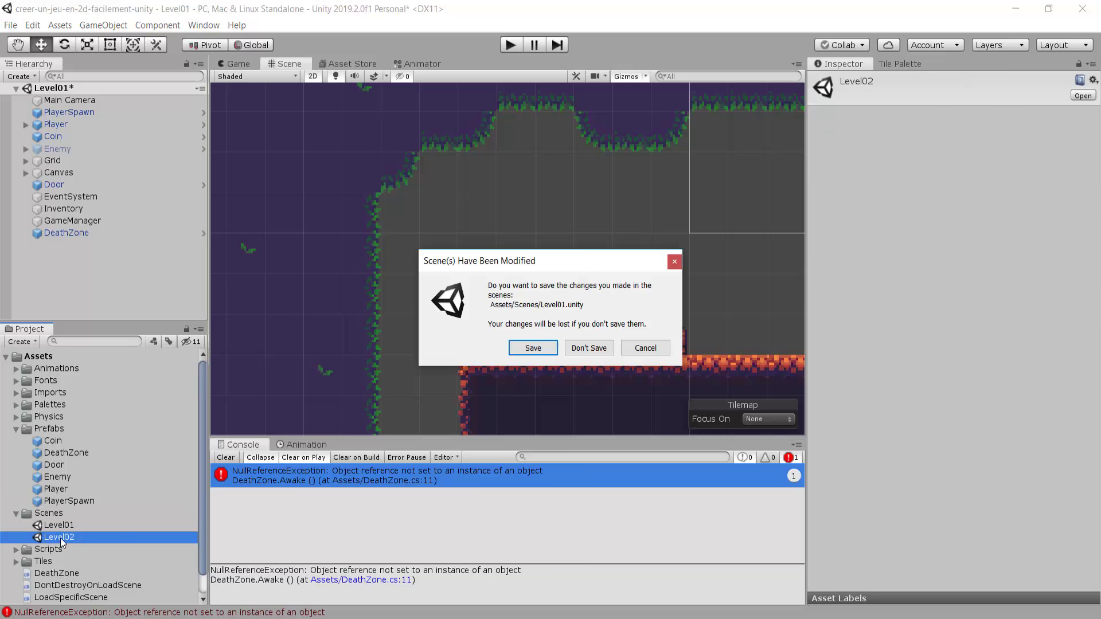
left_click(531, 347)
left_click(501, 316)
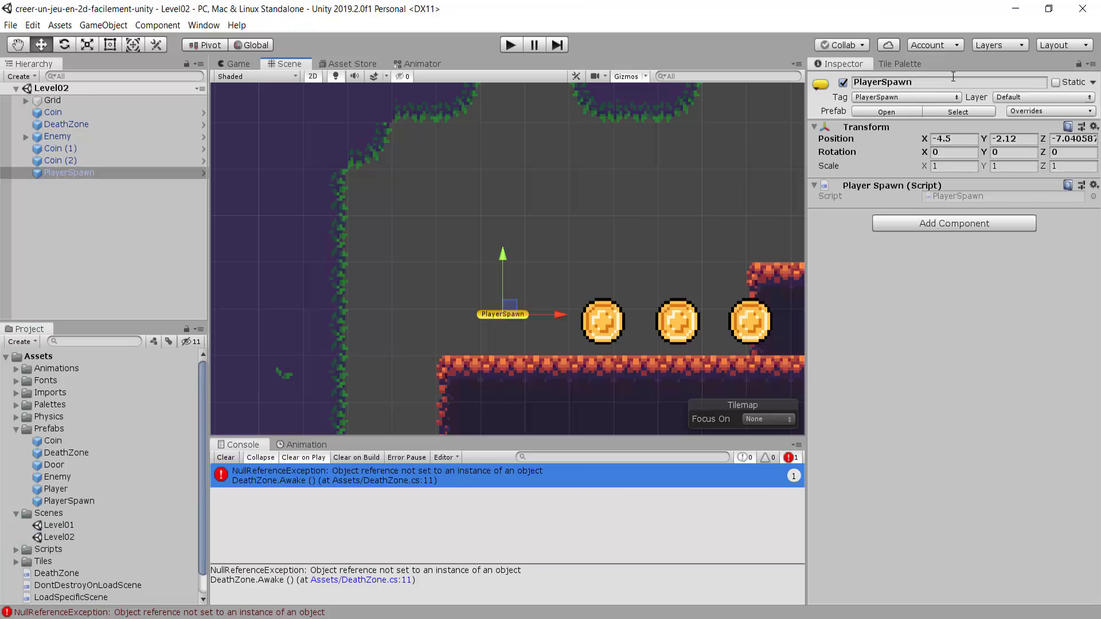
scroll(545, 255, "down", 5)
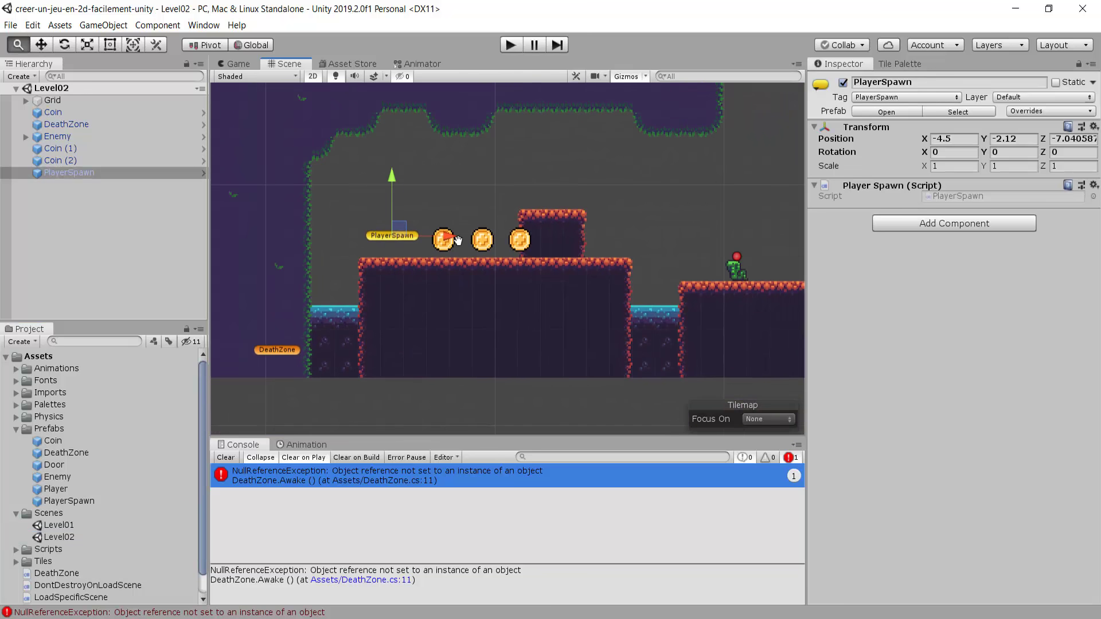
middle_click_drag(544, 255, 530, 266)
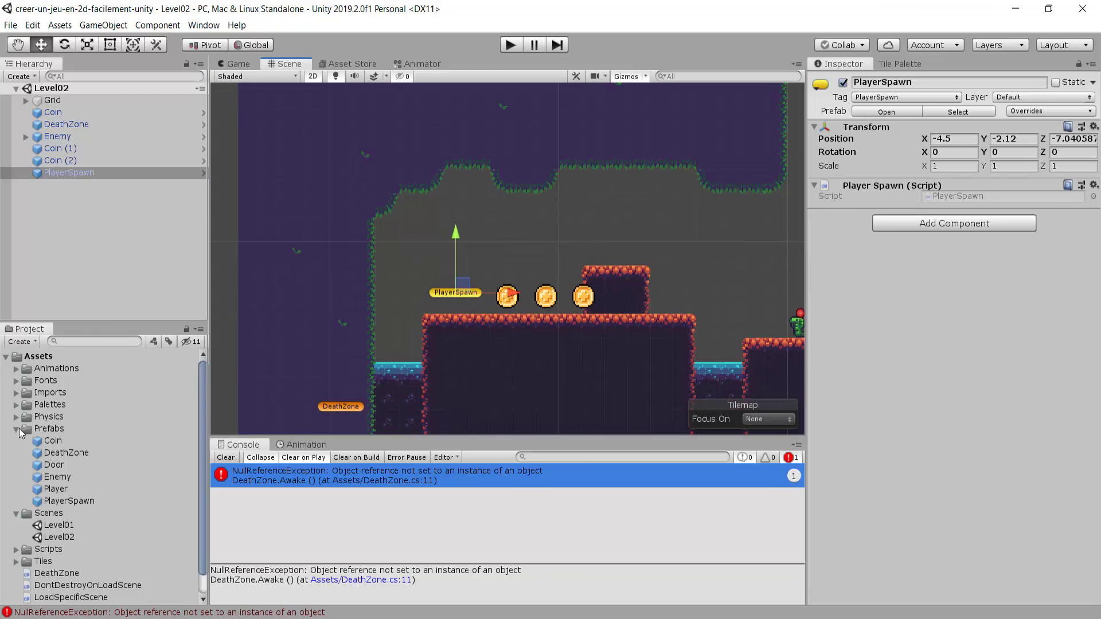
double_click(60, 526)
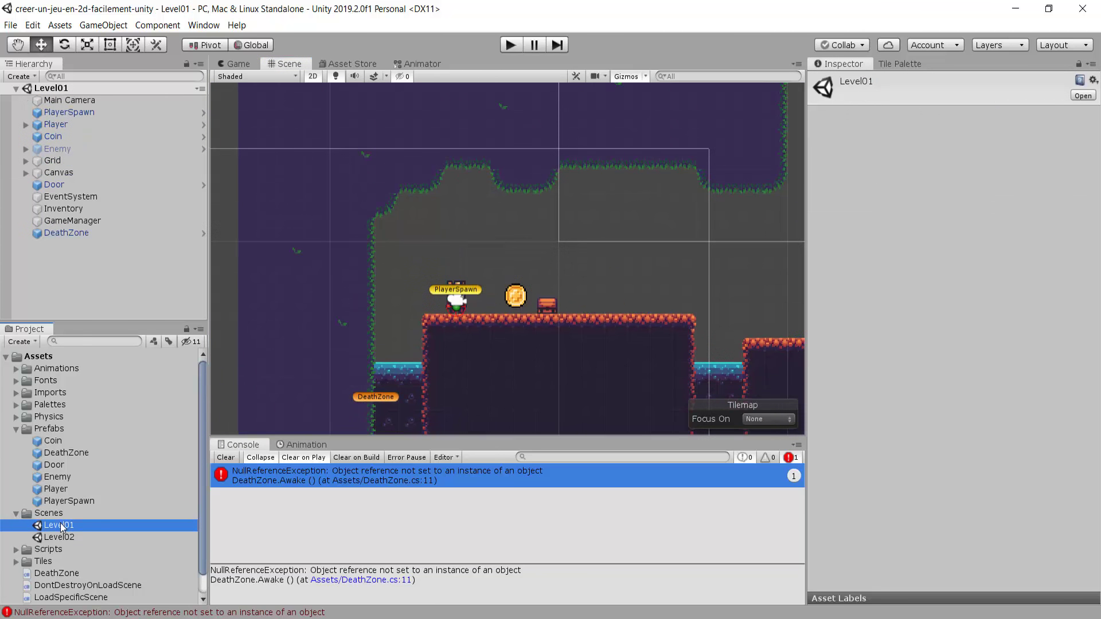
Play Level01, grabbing the coin and jumping the gap, to reach the door to Level02.
left_click(511, 44)
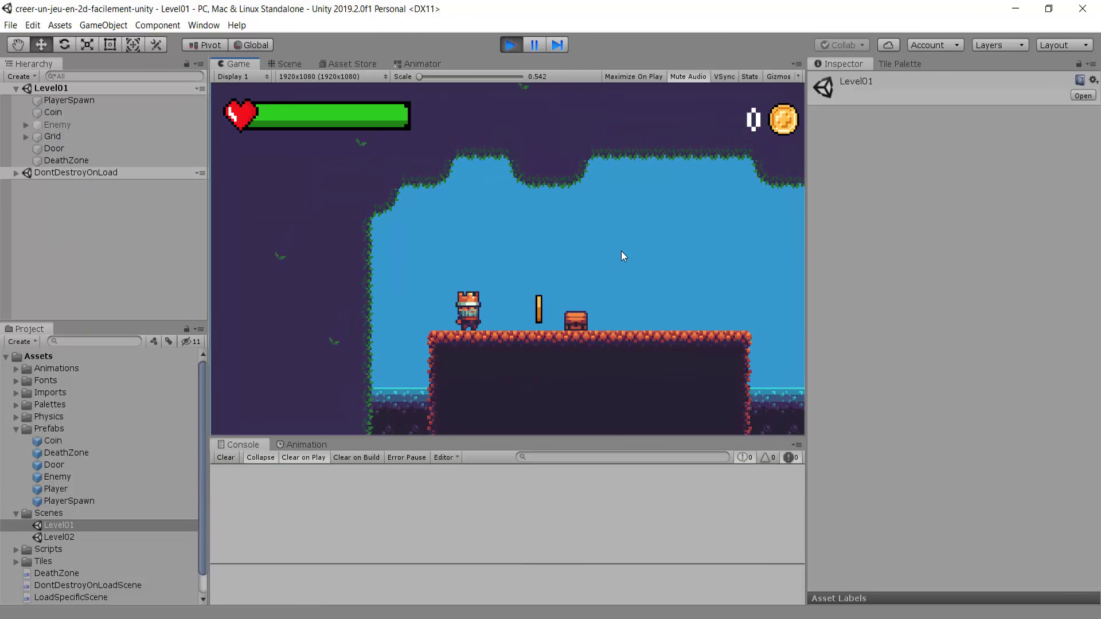
key("Right")
key("Left")
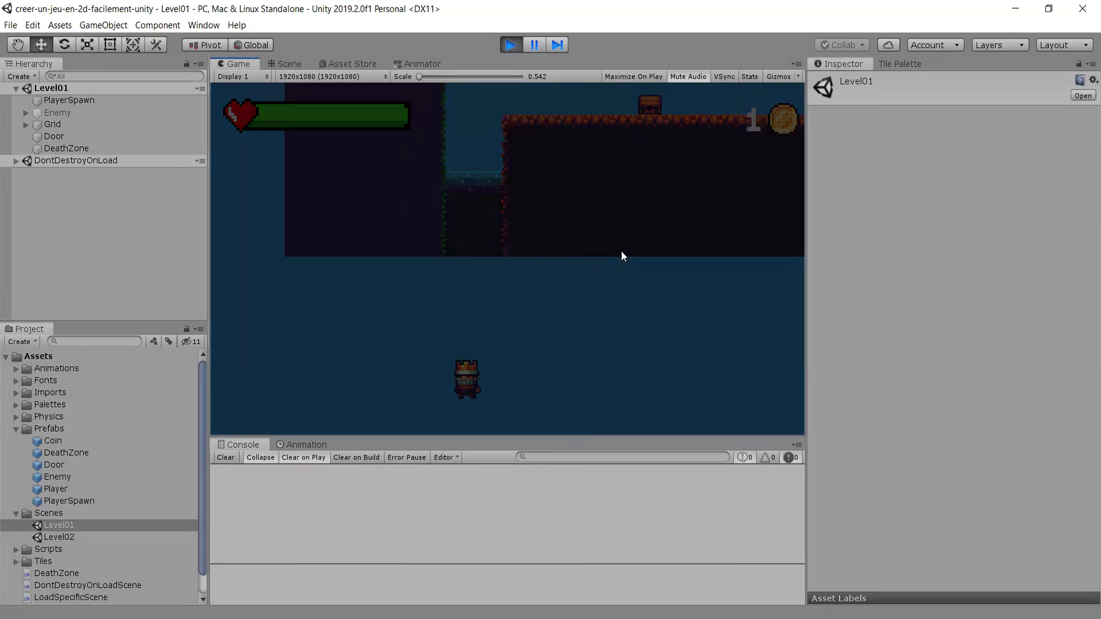
key("Right")
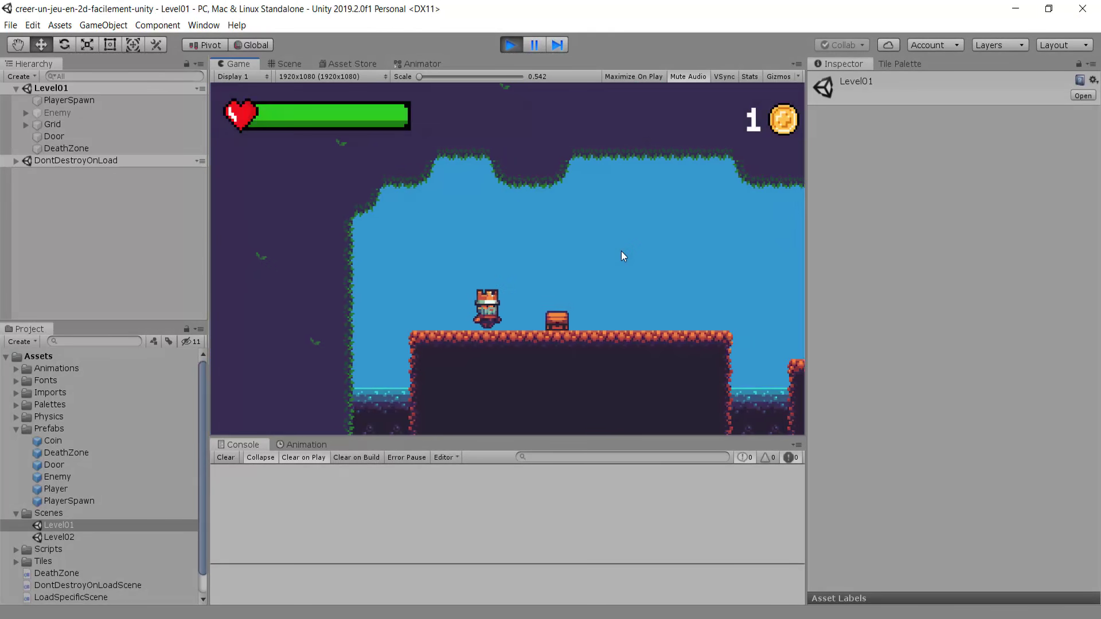
key("Right")
key("space")
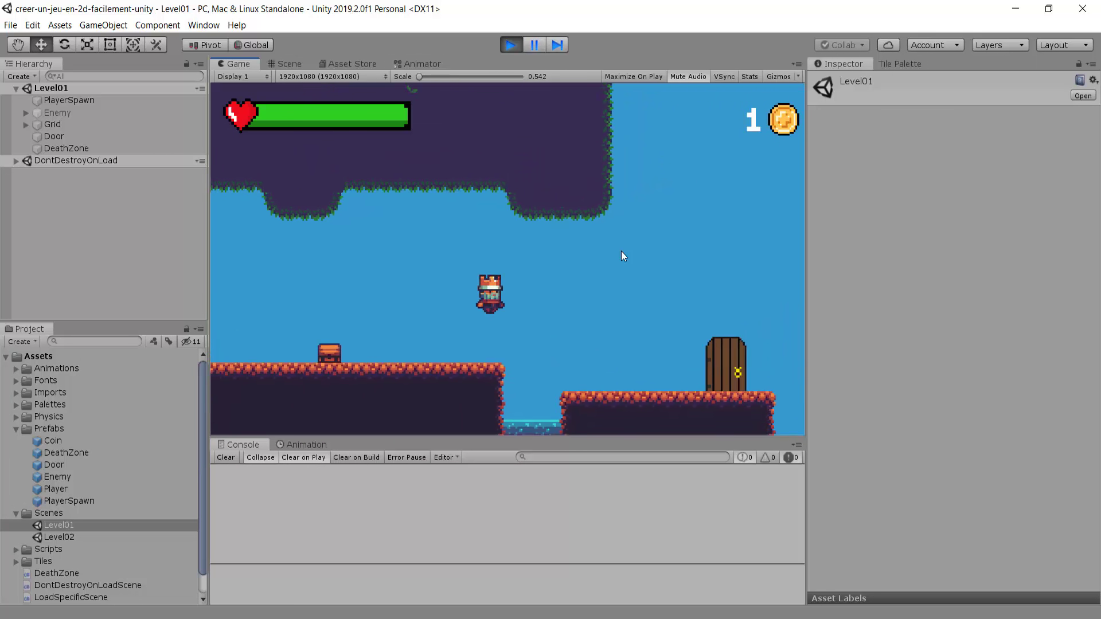
key("Right")
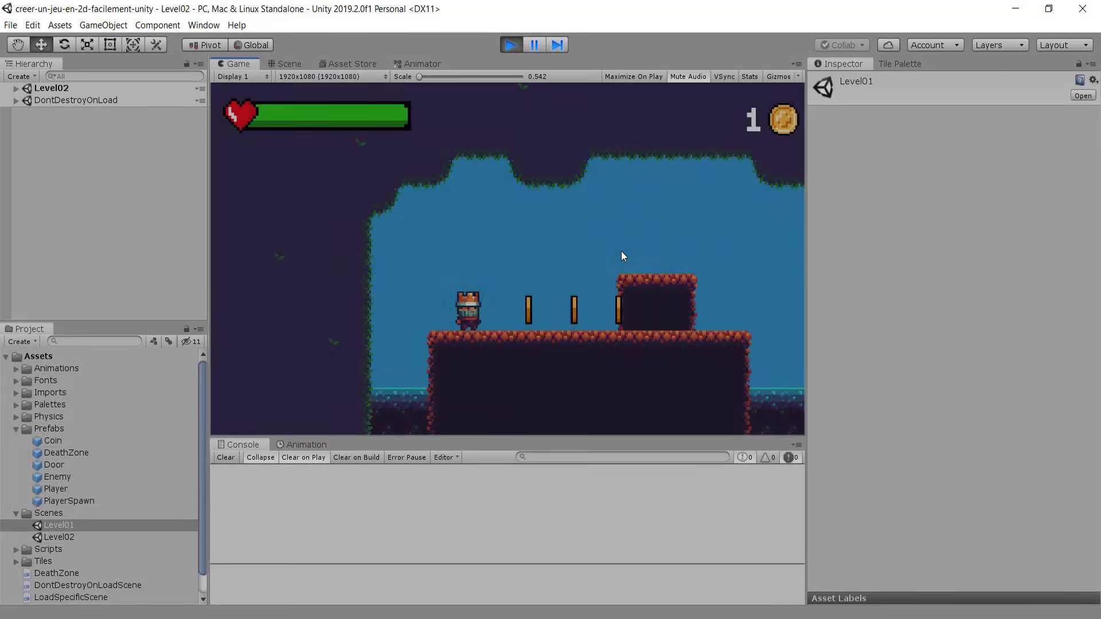
In Level02, collect coins and drop into the pit to test respawn, then stop play.
key("Right")
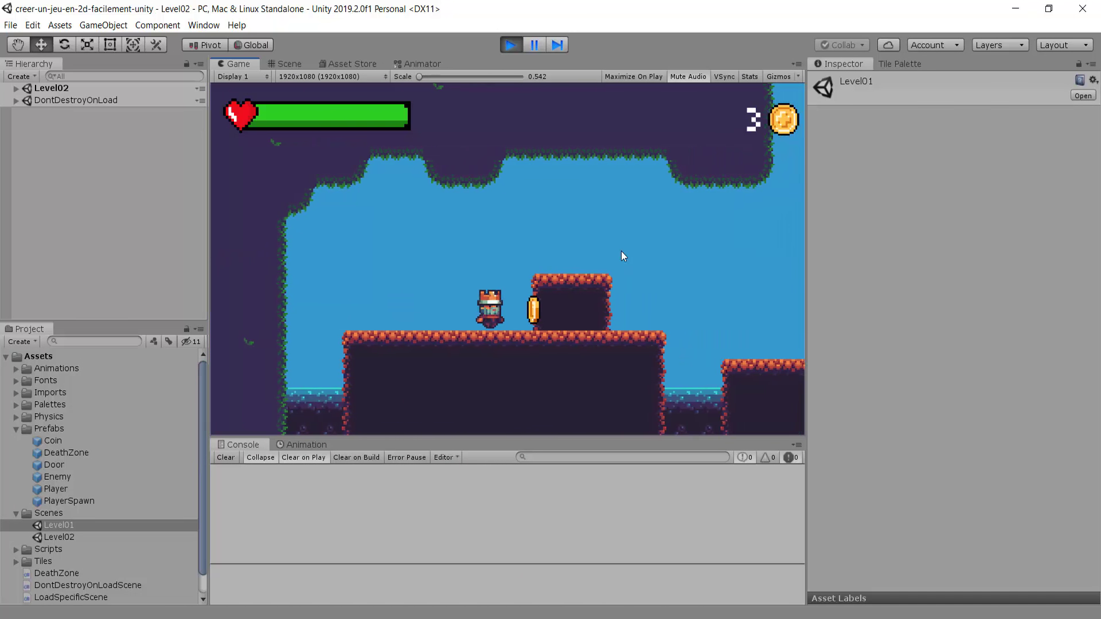
key("Right")
key("space")
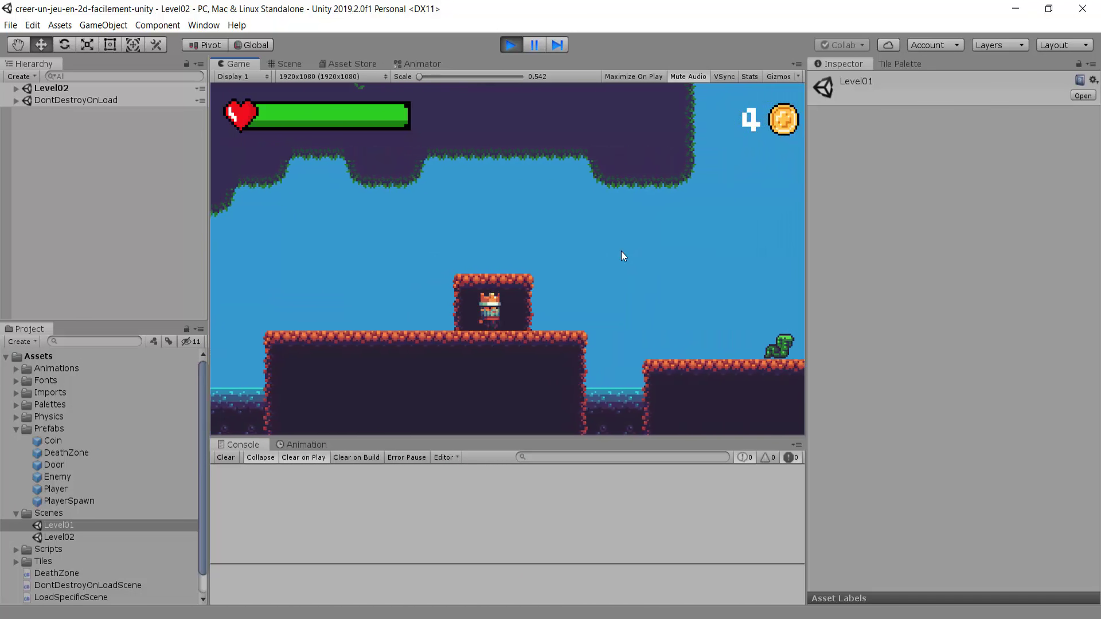
key("Right")
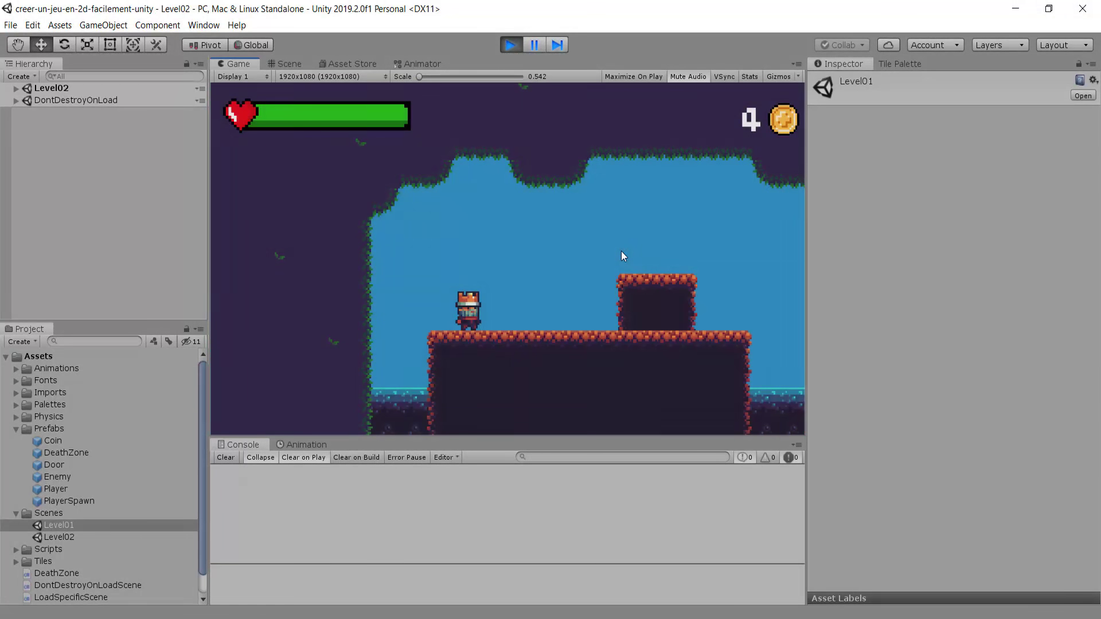
key("Right")
key("space")
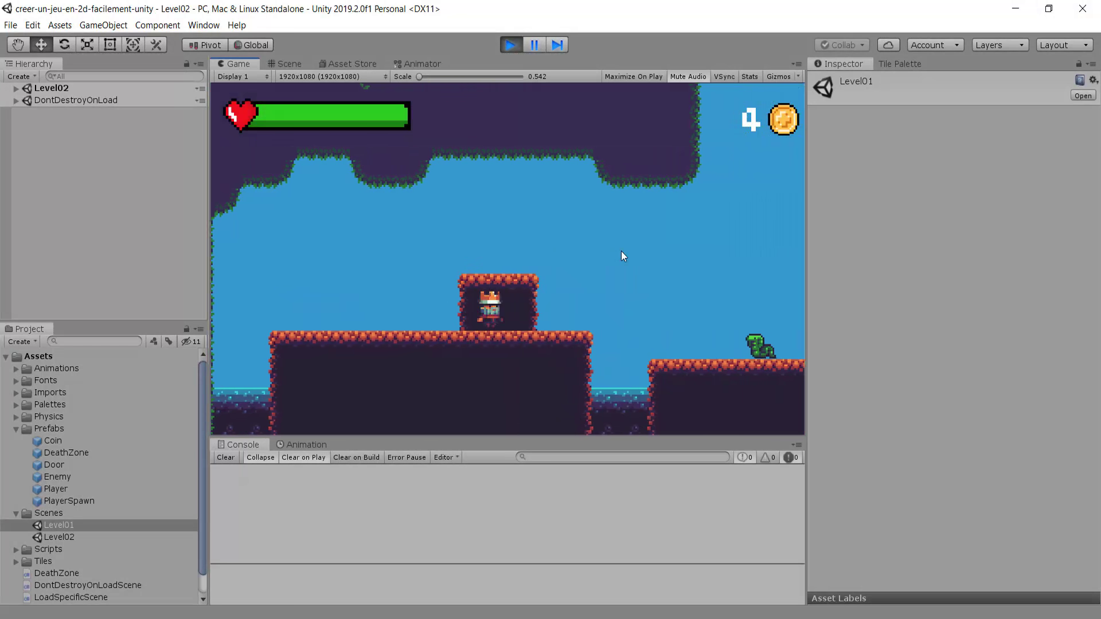
key("ctrl+p")
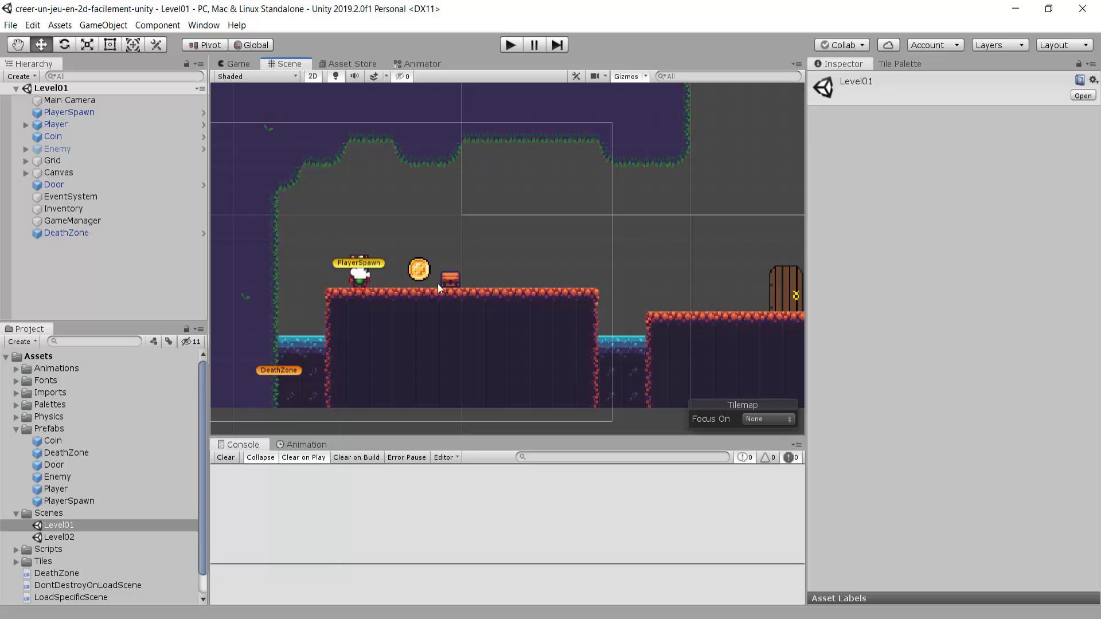
scroll(550, 321, "down", 2)
scroll(635, 340, "down", 3)
scroll(650, 337, "down", 4)
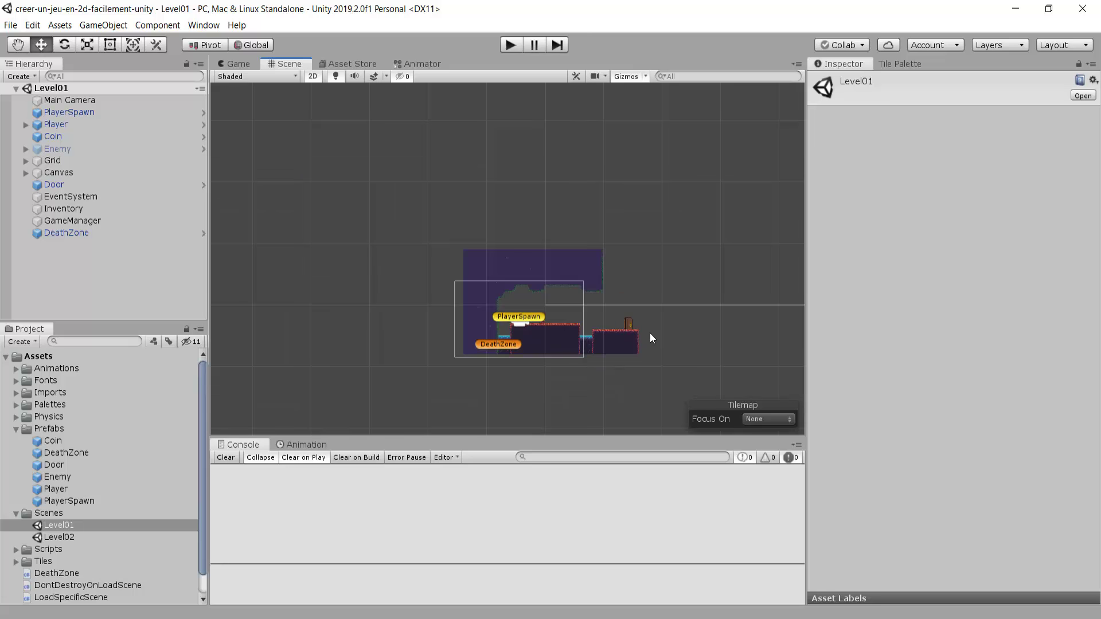
scroll(651, 333, "down", 2)
mouse_move(644, 290)
middle_mouse_down()
mouse_move(407, 250)
mouse_move(363, 285)
middle_mouse_up()
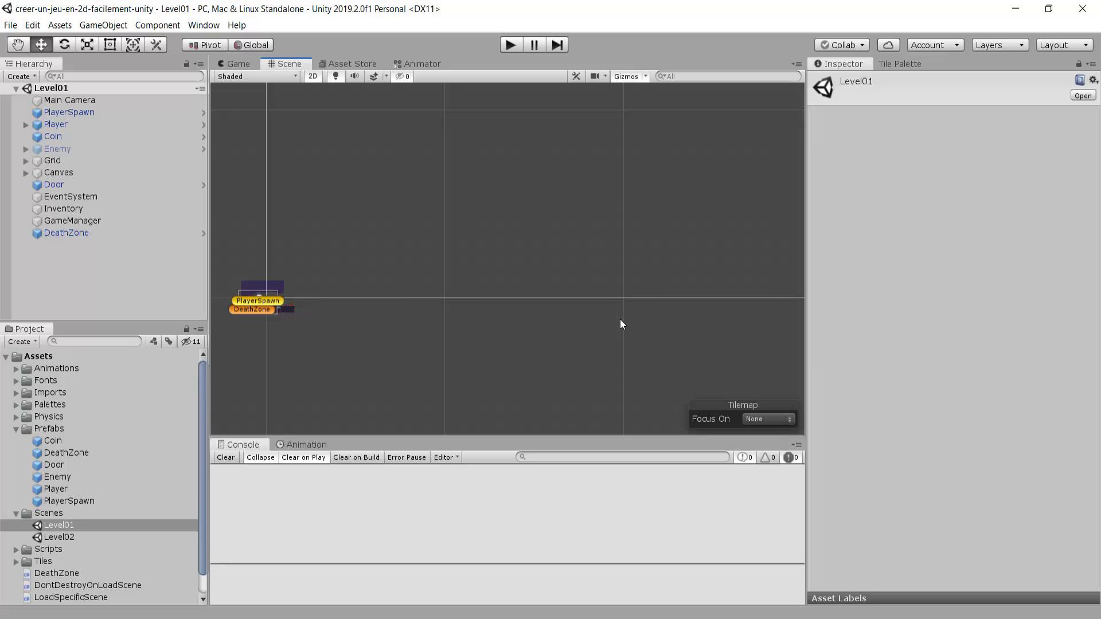
scroll(219, 281, "up", 10)
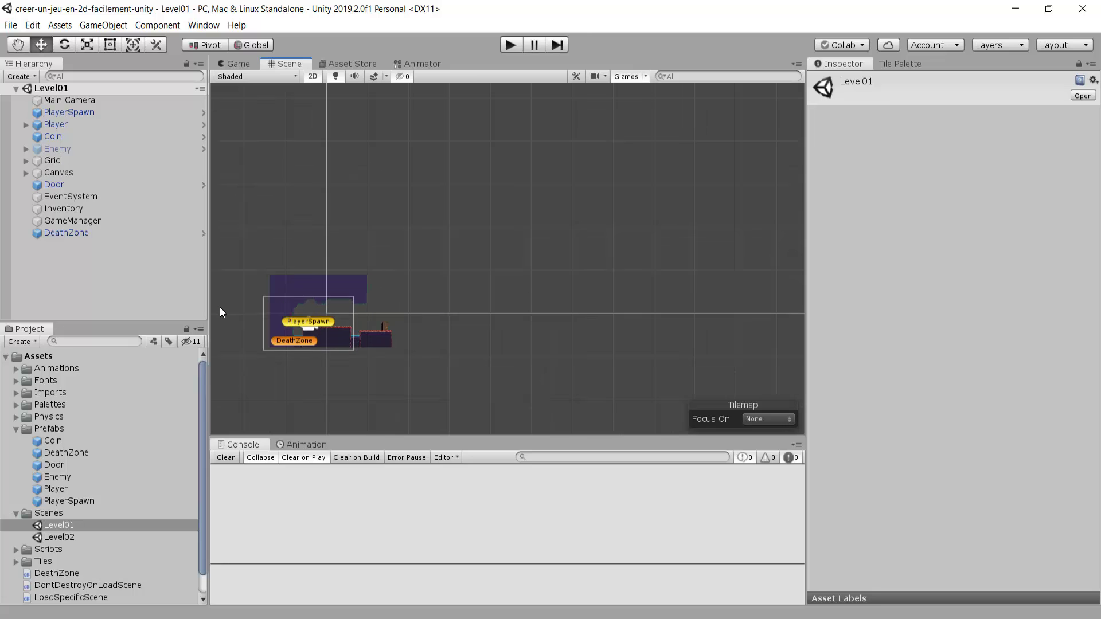
scroll(475, 362, "up", 1)
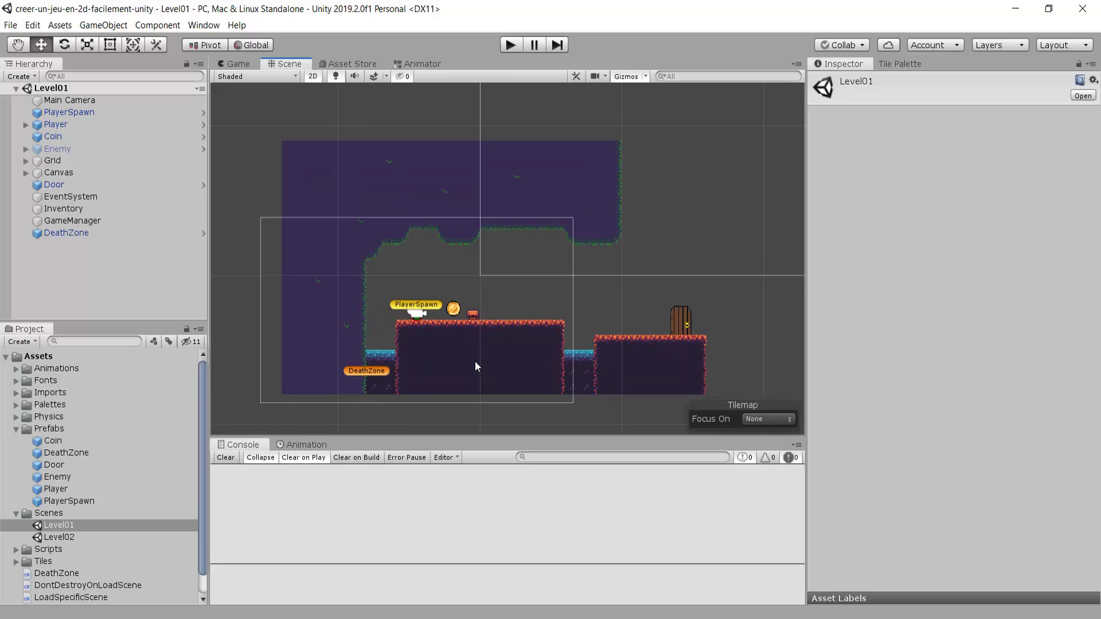
scroll(475, 361, "up", 4)
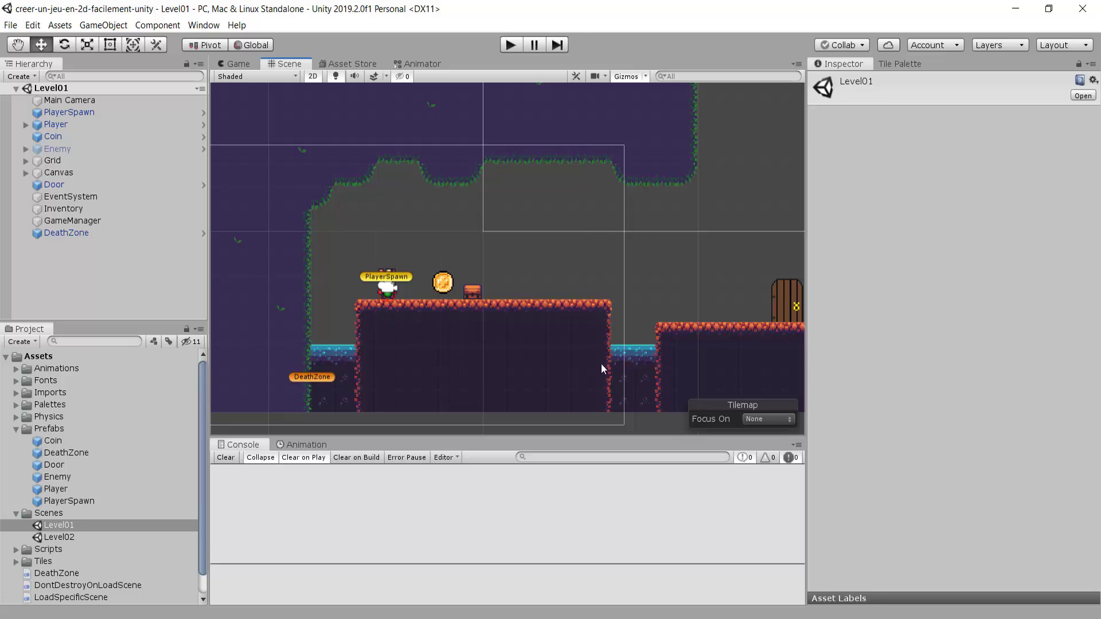
scroll(601, 363, "down", 3)
scroll(523, 302, "down", 2)
scroll(475, 305, "down", 2)
scroll(474, 305, "down", 1)
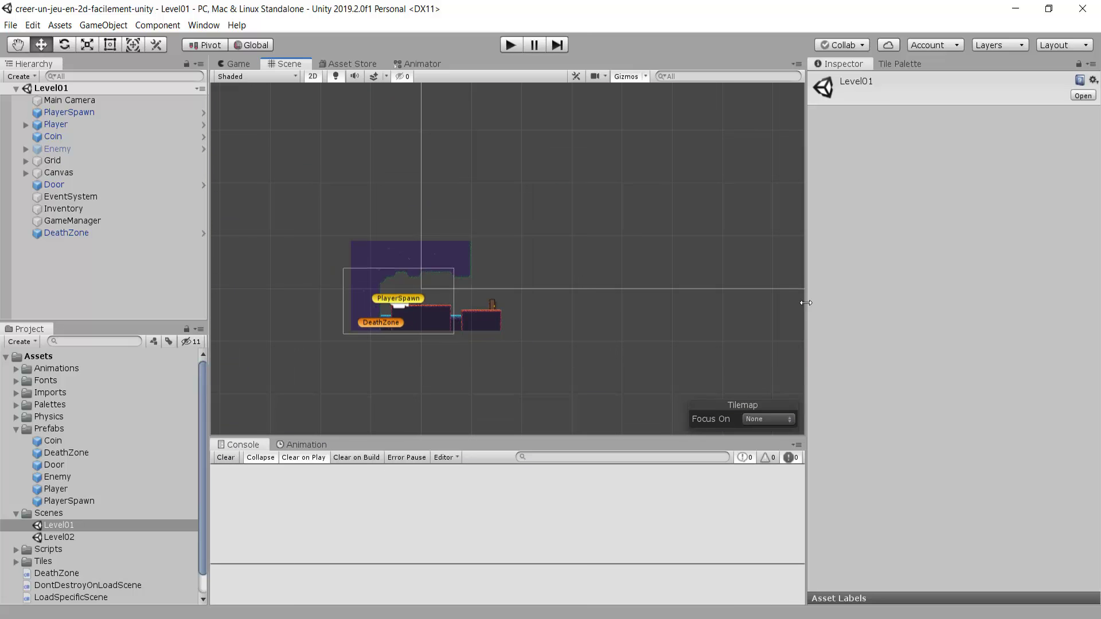
scroll(582, 275, "down", 1)
scroll(550, 305, "down", 2)
scroll(550, 304, "down", 1)
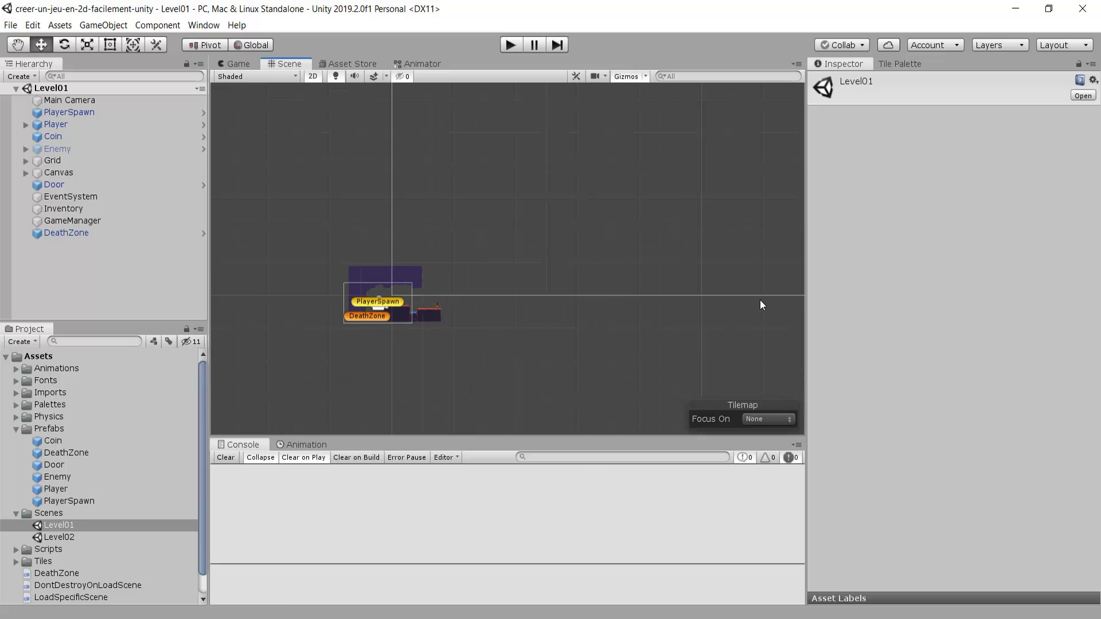